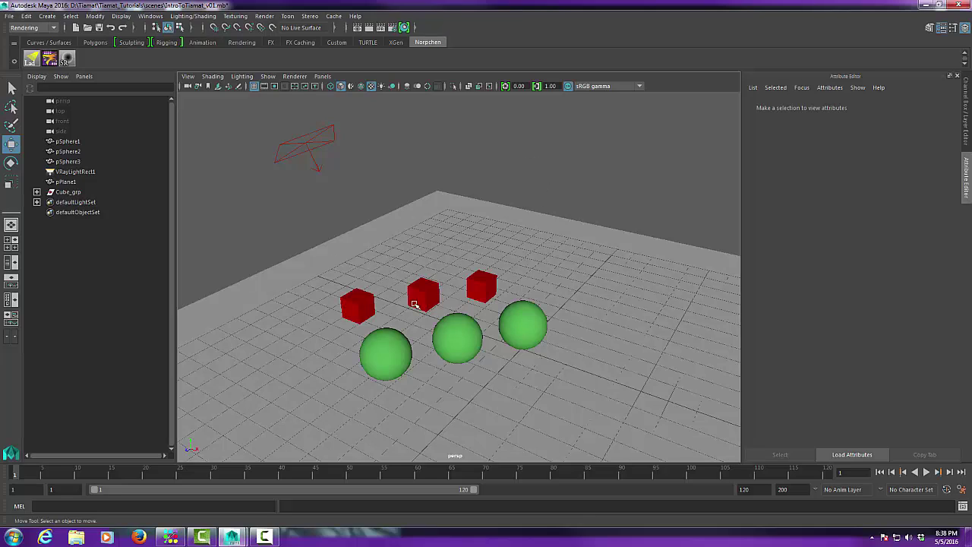
Open the Tiamat window and arrange it over the viewport at a slightly narrower size
{"action": "left_click_drag", "start_coordinate": [537, 165], "coordinate": [554, 170], "text": "alt"}
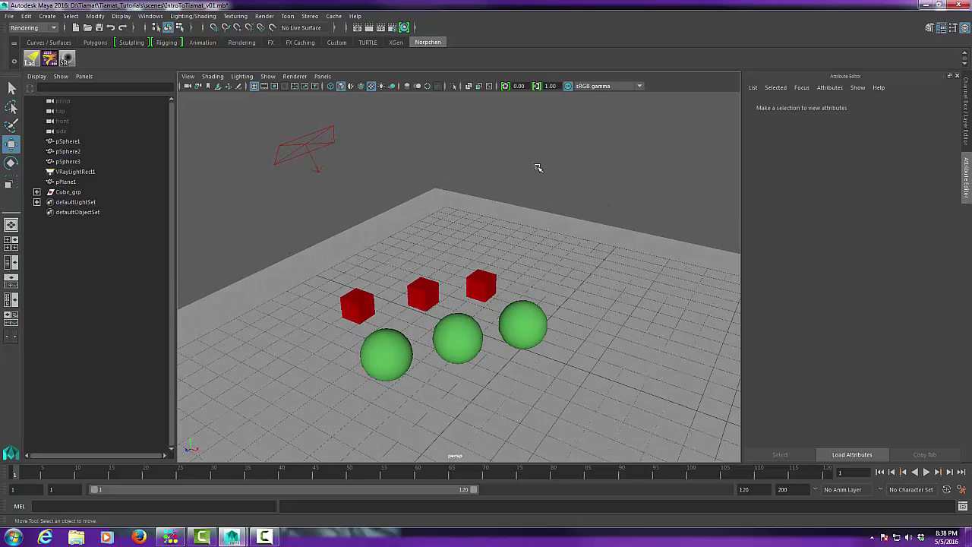
{"action": "left_click", "coordinate": [48, 63]}
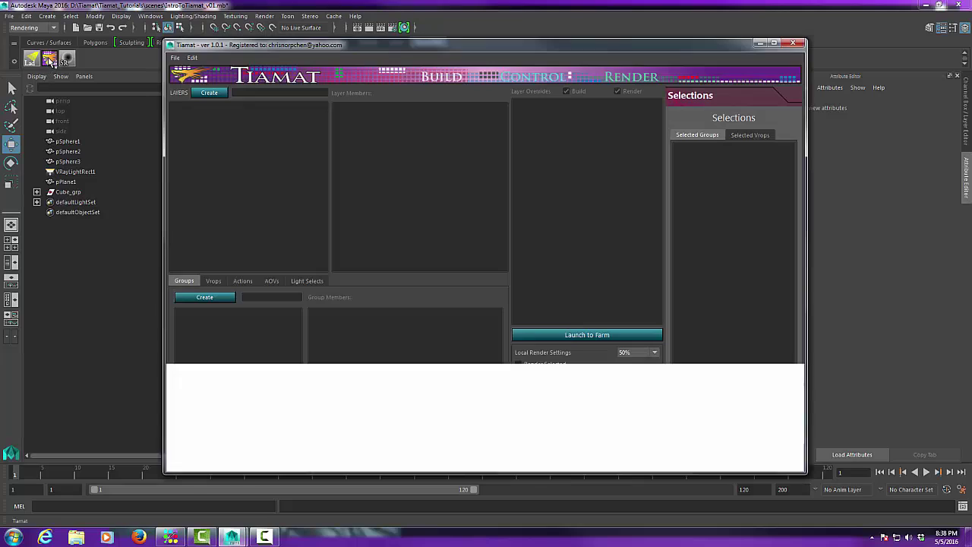
{"action": "left_click_drag", "start_coordinate": [441, 48], "coordinate": [471, 43]}
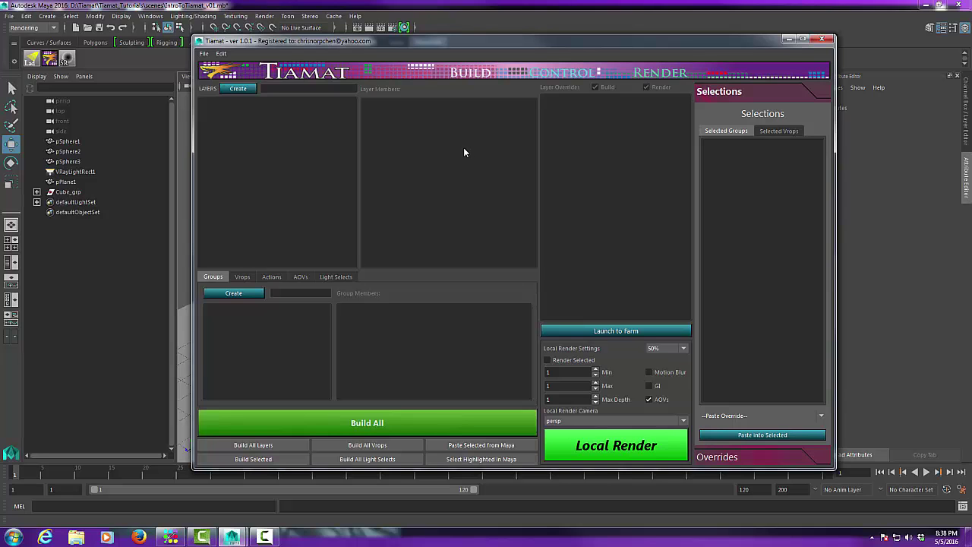
{"action": "left_click_drag", "start_coordinate": [834, 469], "coordinate": [814, 469]}
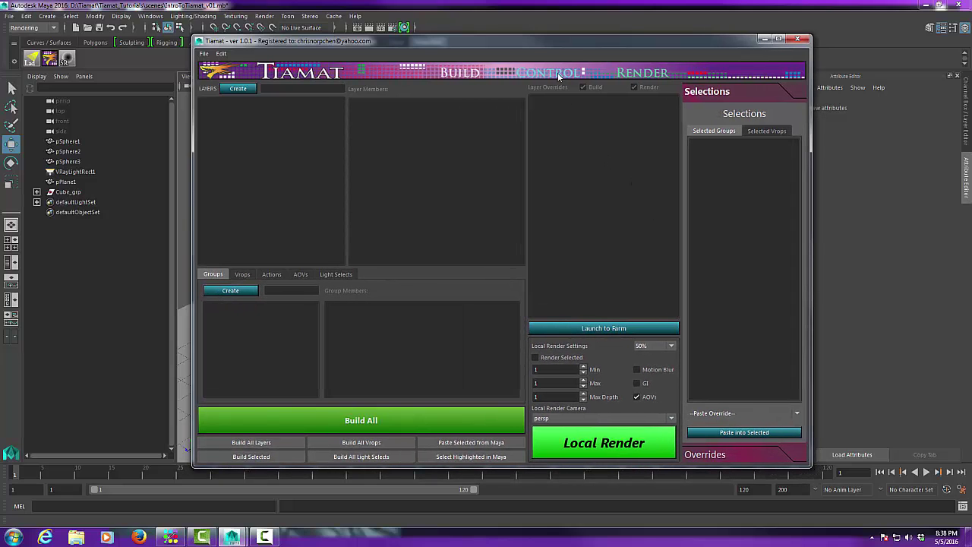
{"action": "mouse_move", "coordinate": [529, 40]}
{"action": "left_mouse_down"}
{"action": "mouse_move", "coordinate": [577, 56]}
{"action": "mouse_move", "coordinate": [752, 57]}
{"action": "mouse_move", "coordinate": [666, 39]}
{"action": "mouse_move", "coordinate": [843, 58]}
{"action": "mouse_move", "coordinate": [833, 48]}
{"action": "mouse_move", "coordinate": [515, 53]}
{"action": "mouse_move", "coordinate": [536, 47]}
{"action": "left_mouse_up"}
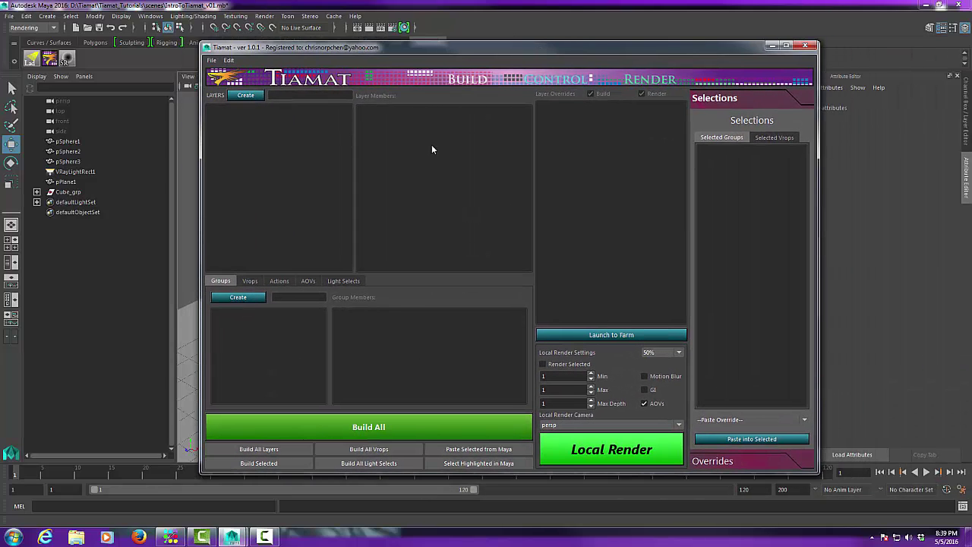
{"action": "mouse_move", "coordinate": [445, 48]}
{"action": "left_mouse_down"}
{"action": "mouse_move", "coordinate": [442, 57]}
{"action": "mouse_move", "coordinate": [468, 53]}
{"action": "mouse_move", "coordinate": [444, 36]}
{"action": "mouse_move", "coordinate": [479, 406]}
{"action": "mouse_move", "coordinate": [450, 35]}
{"action": "left_mouse_up"}
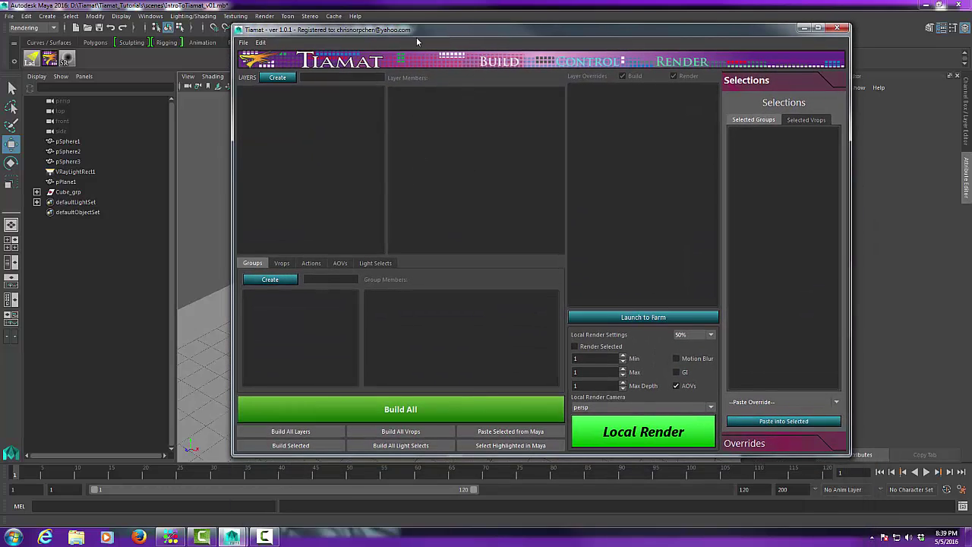
{"action": "left_click_drag", "start_coordinate": [426, 32], "coordinate": [405, 38]}
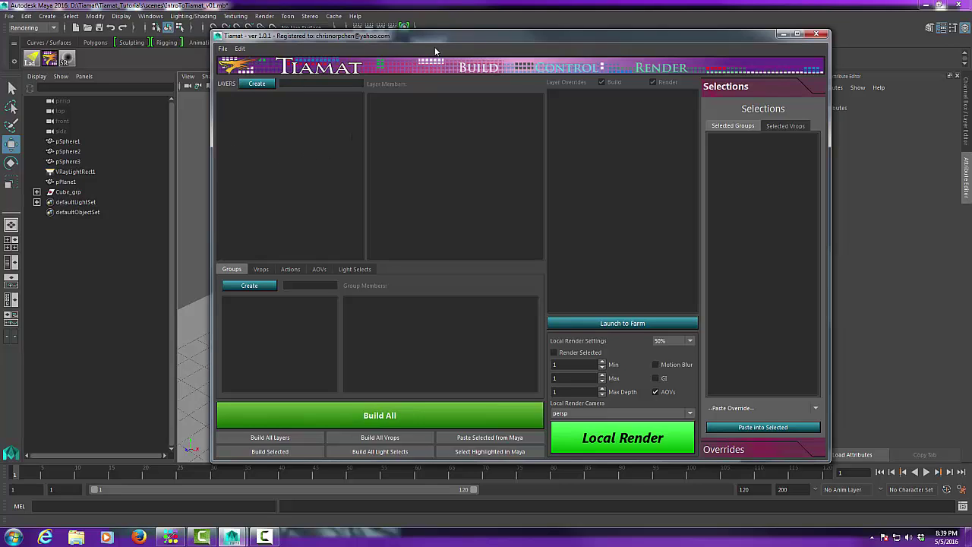
{"action": "left_click_drag", "start_coordinate": [434, 37], "coordinate": [424, 33]}
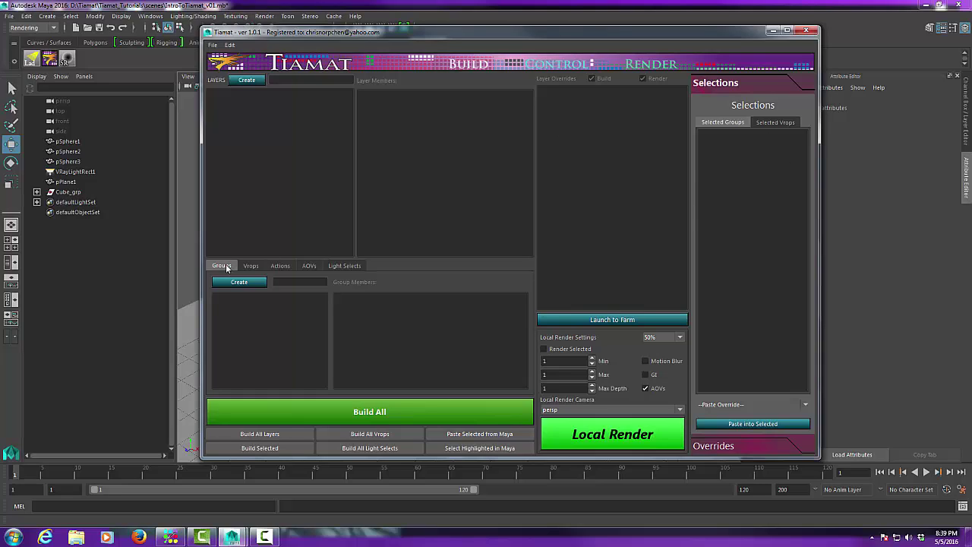
Examine Tiamat's Selections and Overrides sections and its Vrops, Actions, AOVs, Light Selects and Groups pages
{"action": "left_click", "coordinate": [778, 121]}
{"action": "left_click", "coordinate": [737, 122]}
{"action": "left_click", "coordinate": [744, 445]}
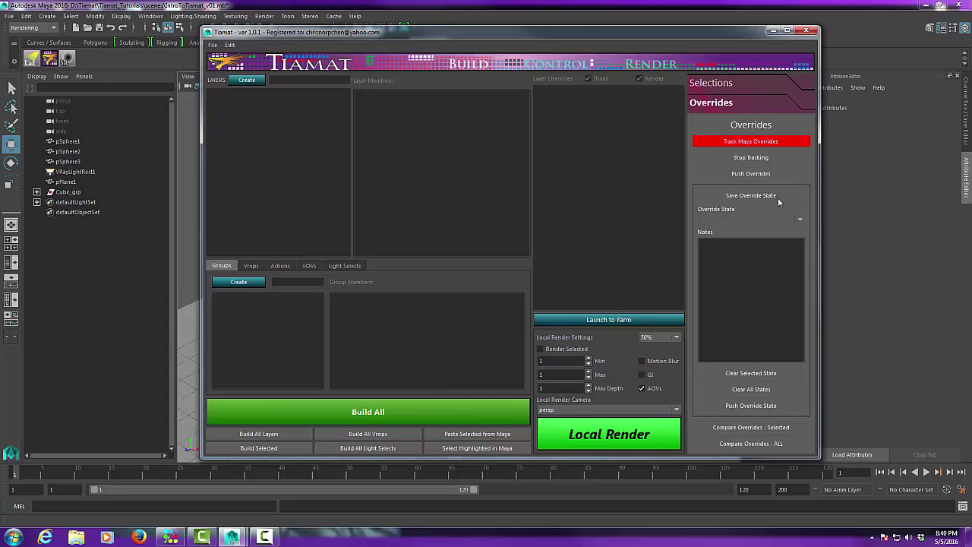
{"action": "left_click", "coordinate": [726, 85]}
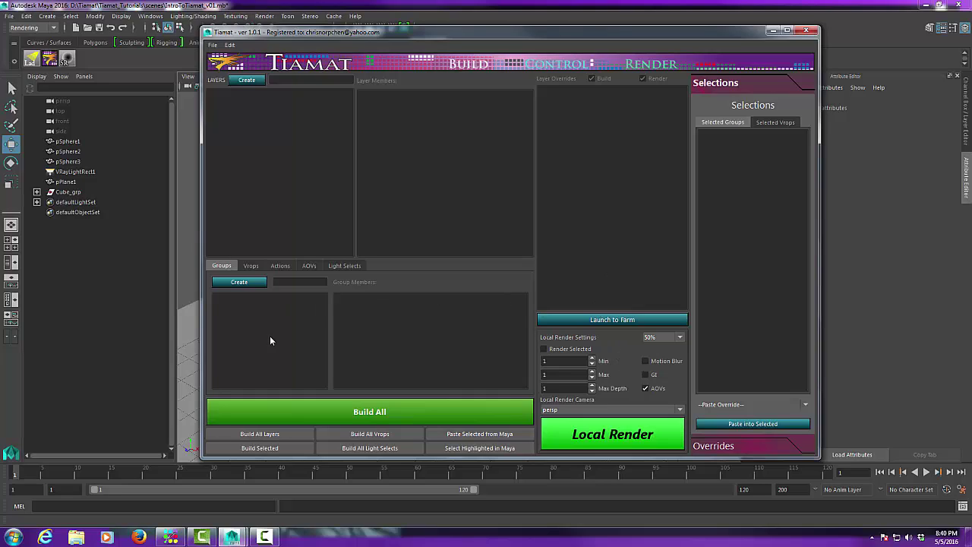
{"action": "left_click", "coordinate": [251, 266]}
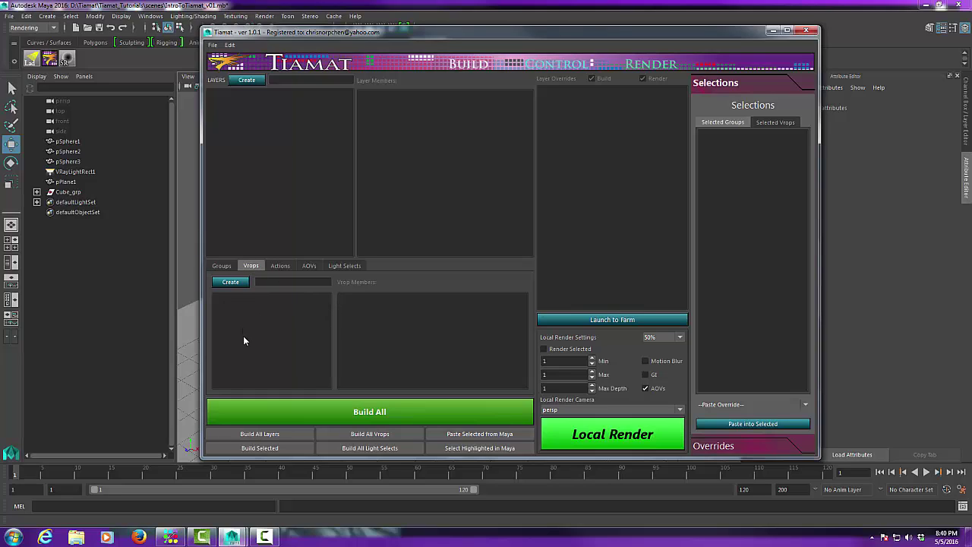
{"action": "left_click", "coordinate": [280, 266]}
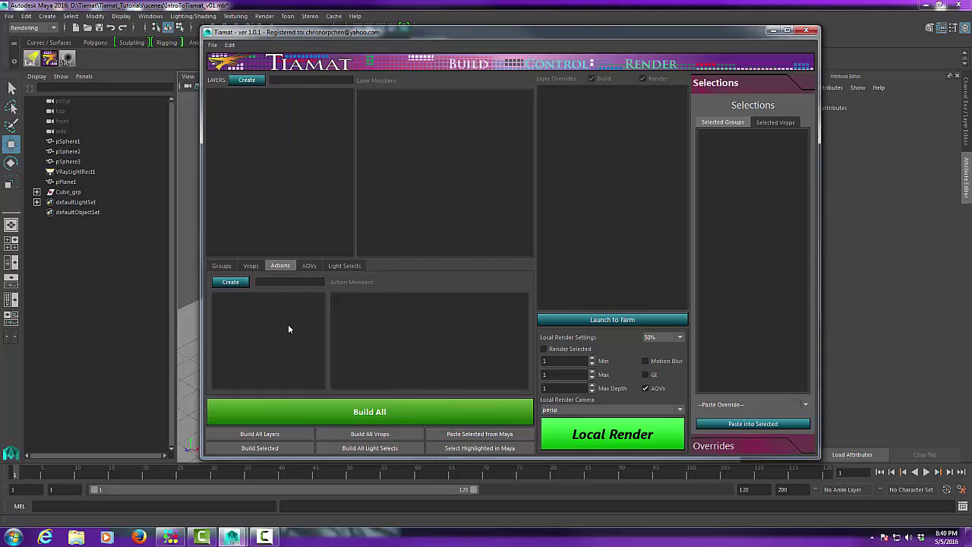
{"action": "left_click", "coordinate": [310, 266]}
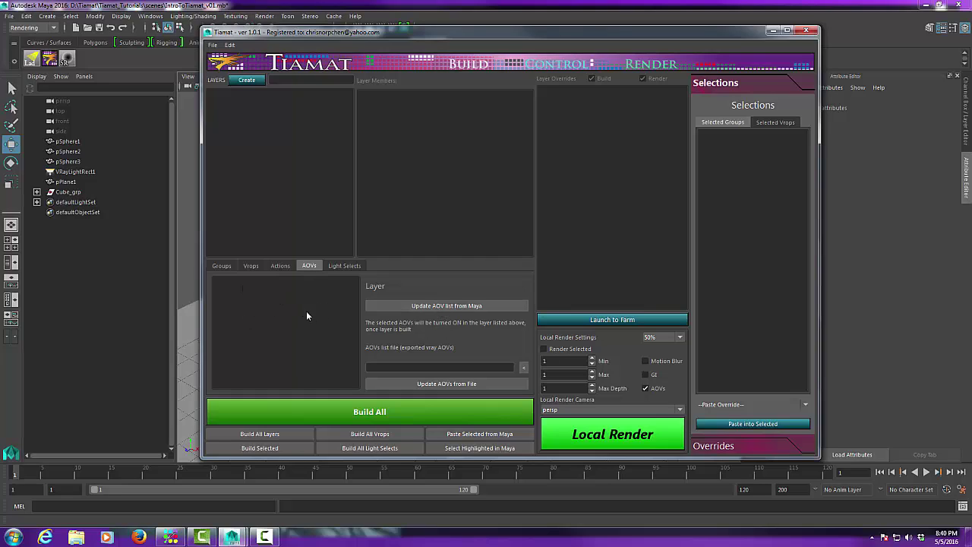
{"action": "left_click", "coordinate": [348, 266]}
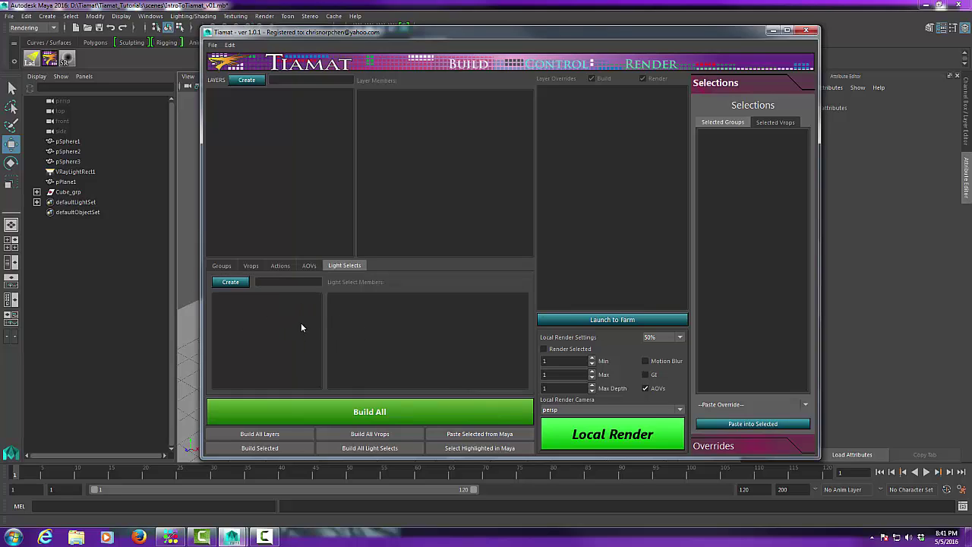
{"action": "left_click", "coordinate": [222, 266]}
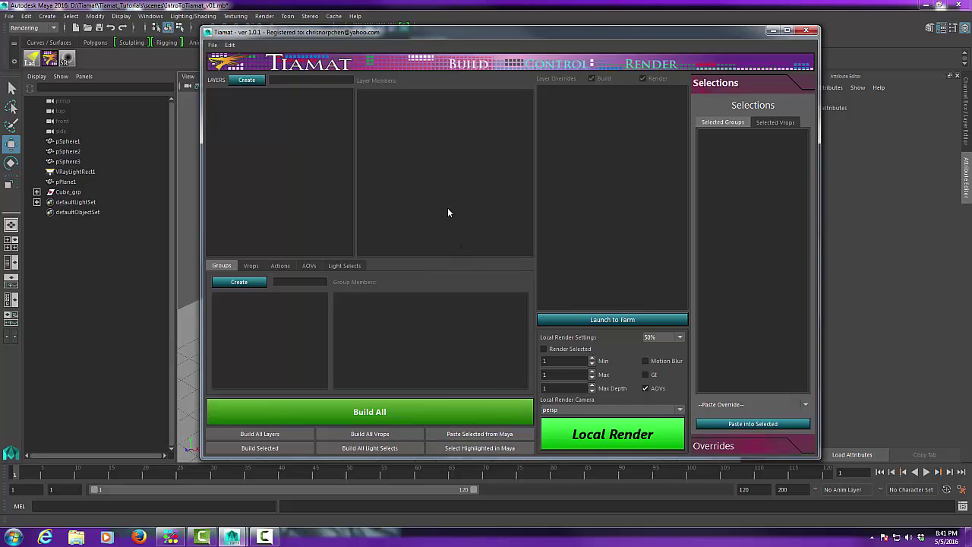
Move the Tiamat window aside to expose the scene, and create a group named Cubes
{"action": "left_click_drag", "start_coordinate": [514, 44], "coordinate": [862, 47]}
{"action": "left_click_drag", "start_coordinate": [877, 60], "coordinate": [878, 52]}
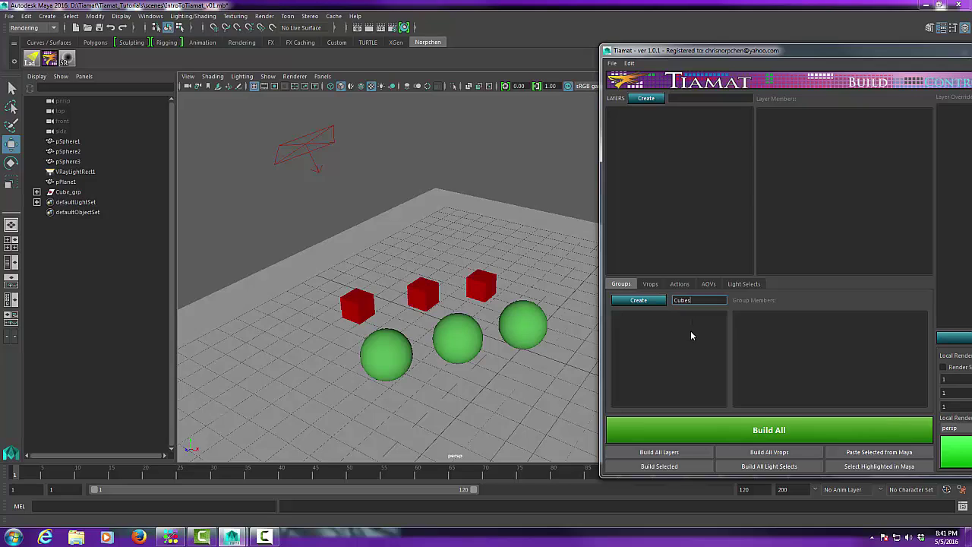
{"action": "left_click", "coordinate": [652, 301]}
{"action": "left_click", "coordinate": [629, 315]}
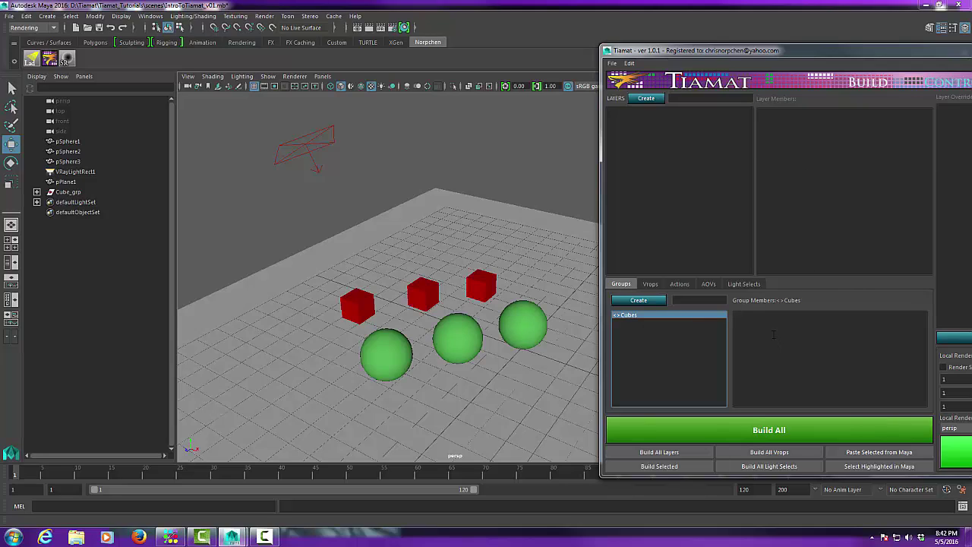
Expand Cube_grp in the outliner and enter Cube_grp by name as a member of the Cubes group
{"action": "left_click", "coordinate": [845, 365]}
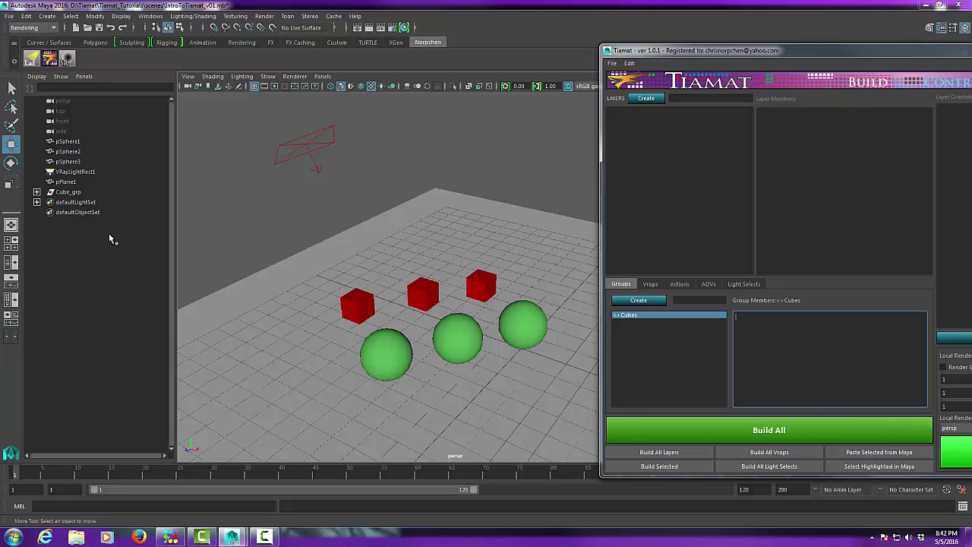
{"action": "left_click", "coordinate": [37, 193]}
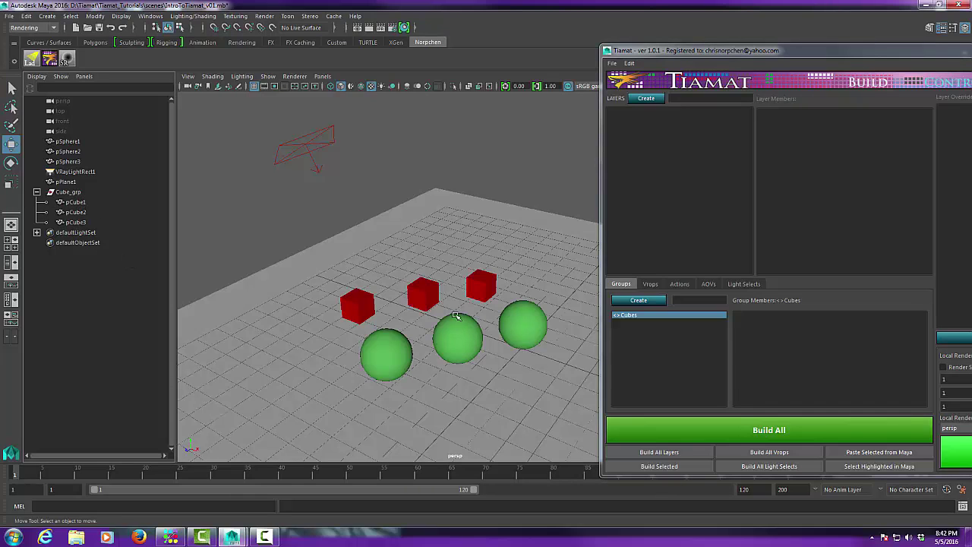
{"action": "left_click", "coordinate": [778, 339]}
{"action": "type", "text": "Cube_grp"}
{"action": "key", "text": "Return"}
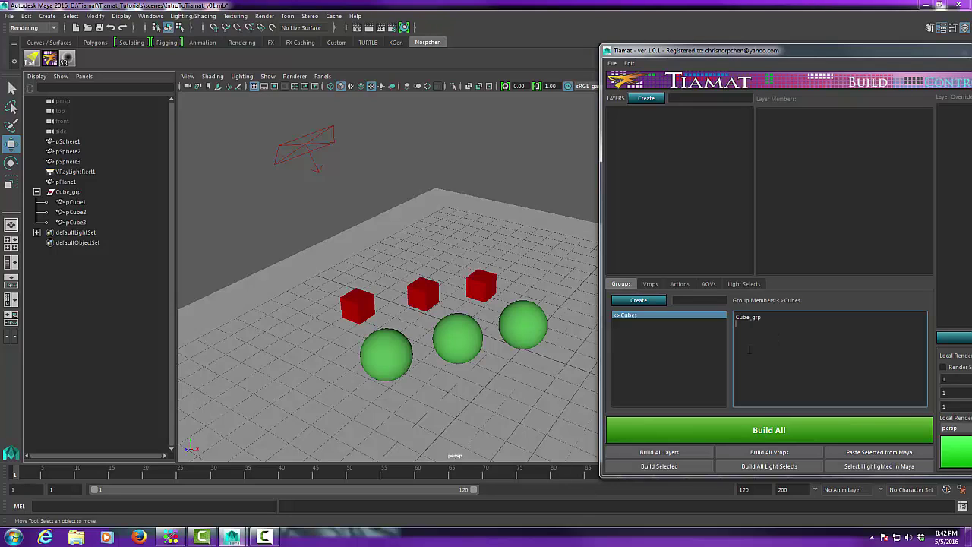
Select the Cubes group's members in the Maya scene from Tiamat, and clear the selection
{"action": "left_click", "coordinate": [652, 313]}
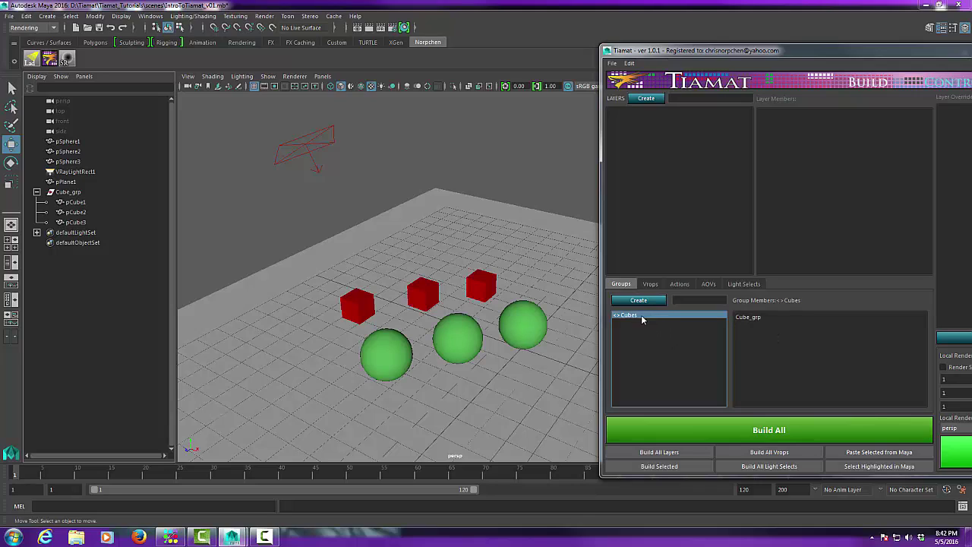
{"action": "left_click", "coordinate": [872, 467]}
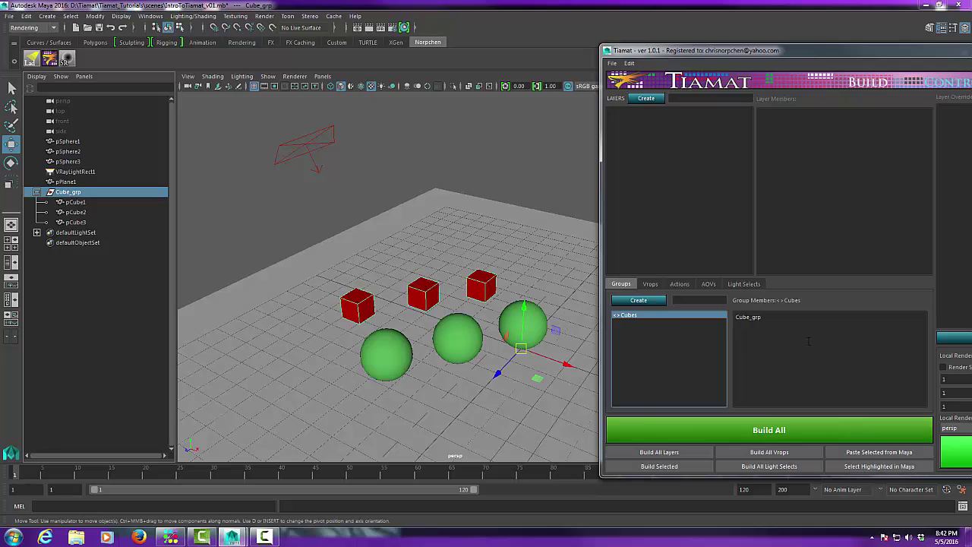
{"action": "left_click", "coordinate": [712, 344]}
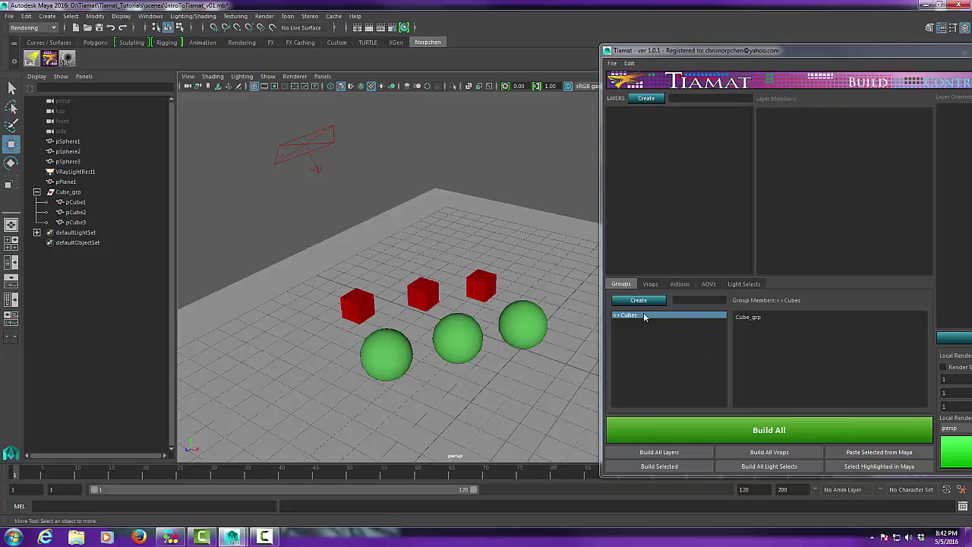
Clear the Cubes group's member list and fill it with Cube_grp pasted from the Maya selection
{"action": "left_click", "coordinate": [763, 317]}
{"action": "key", "text": "BackSpace"}
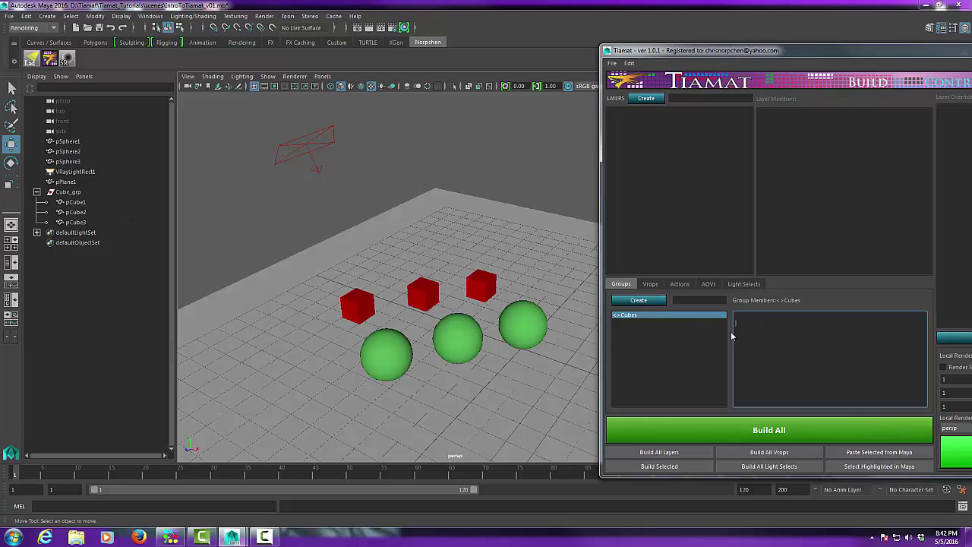
{"action": "left_click", "coordinate": [76, 193]}
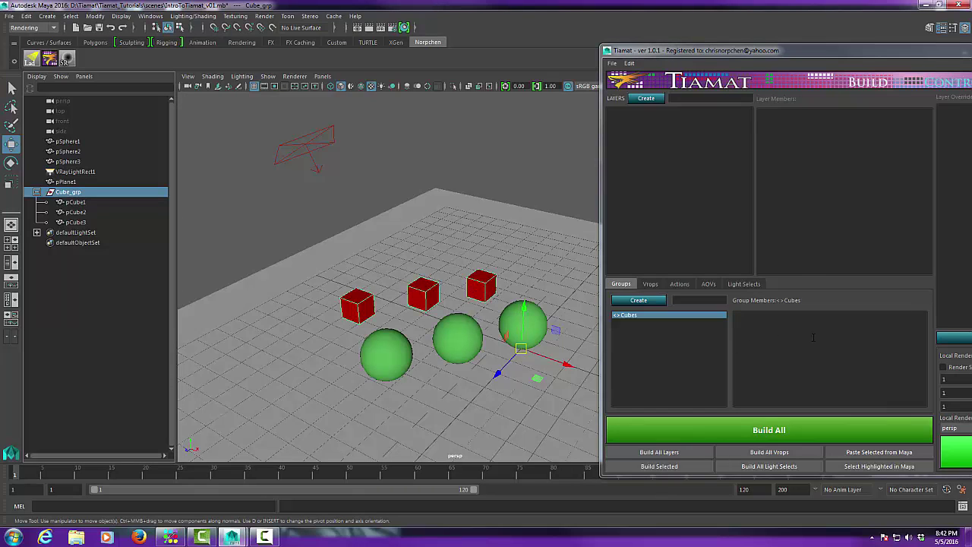
{"action": "left_click", "coordinate": [871, 453]}
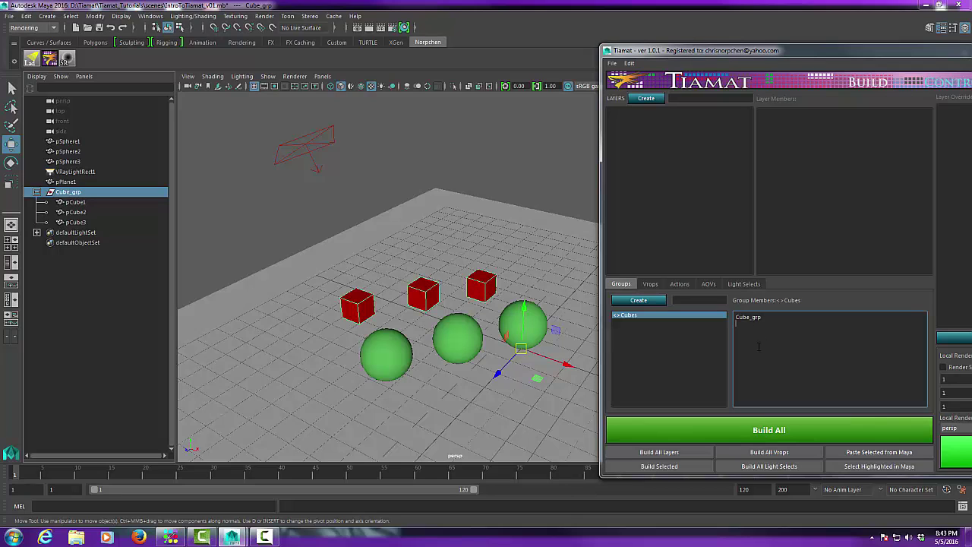
Deselect everything in the scene and reselect the members of the highlighted Cubes group through Tiamat
{"action": "left_click", "coordinate": [655, 316]}
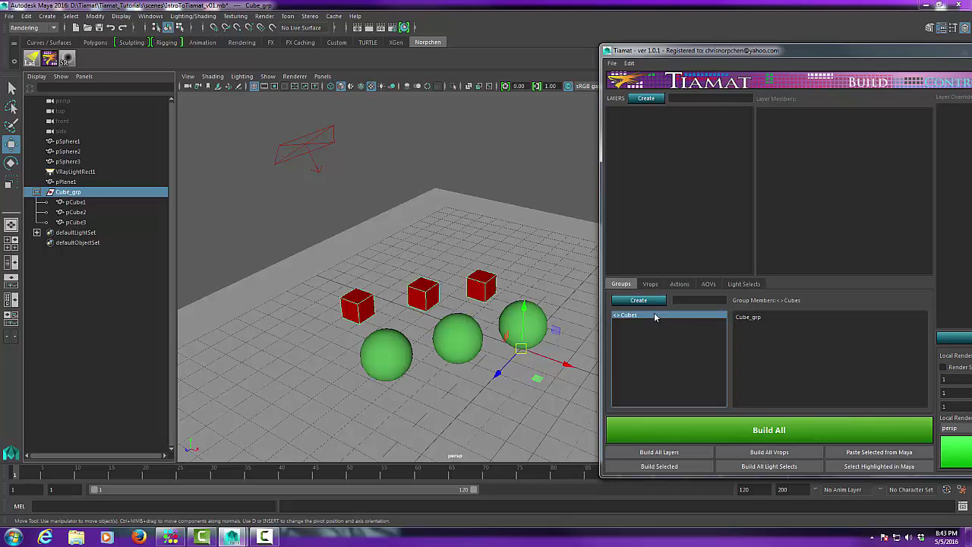
{"action": "left_click", "coordinate": [534, 192]}
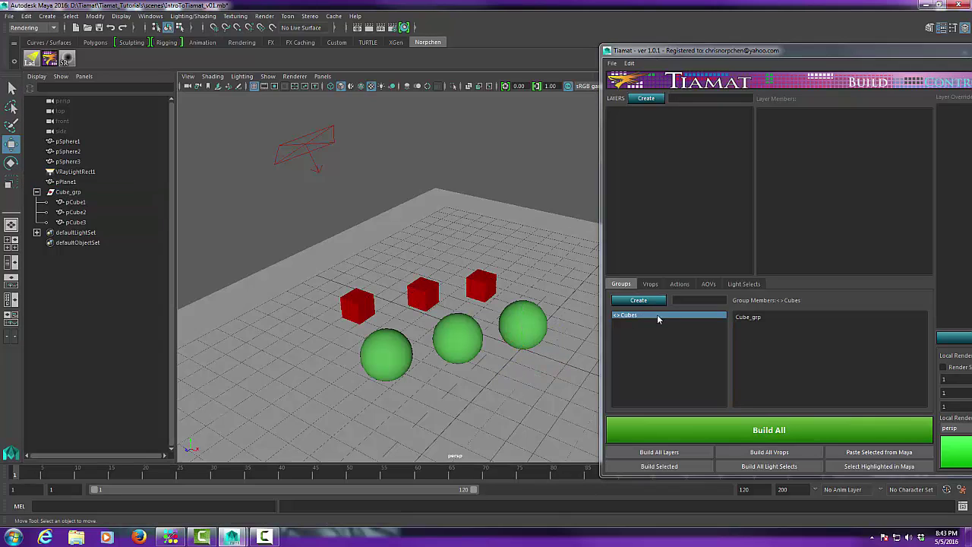
{"action": "left_click", "coordinate": [866, 466]}
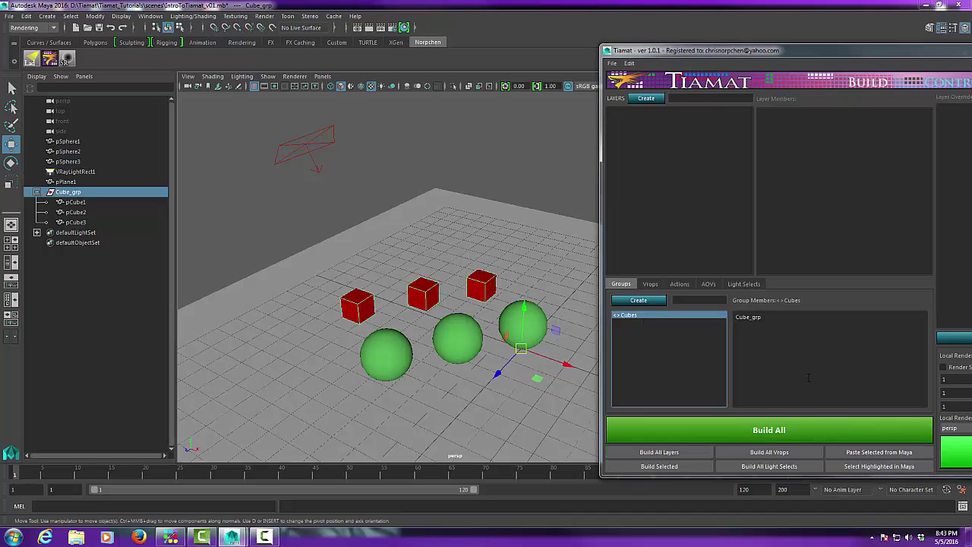
Create a second Tiamat group named spheres
{"action": "left_click", "coordinate": [692, 301]}
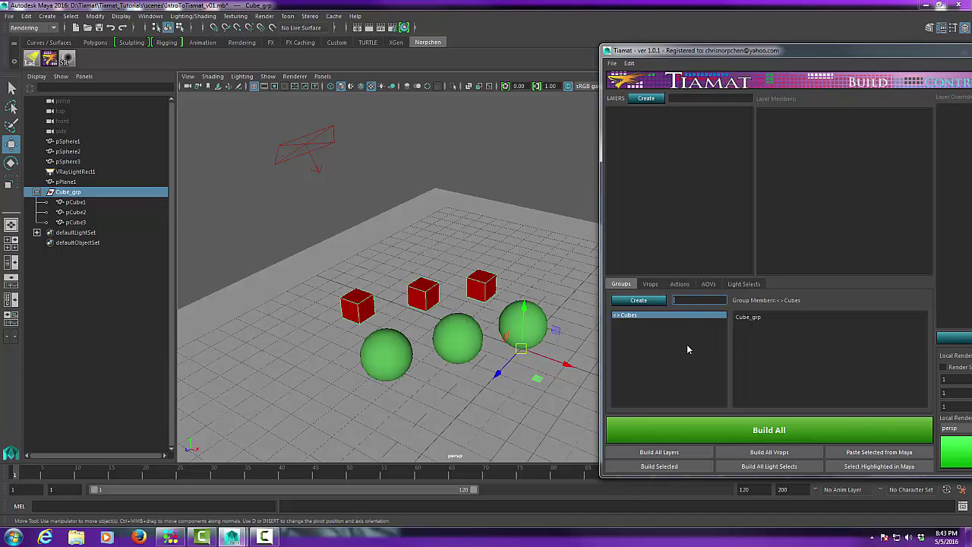
{"action": "type", "text": "spheres"}
{"action": "left_click", "coordinate": [652, 301]}
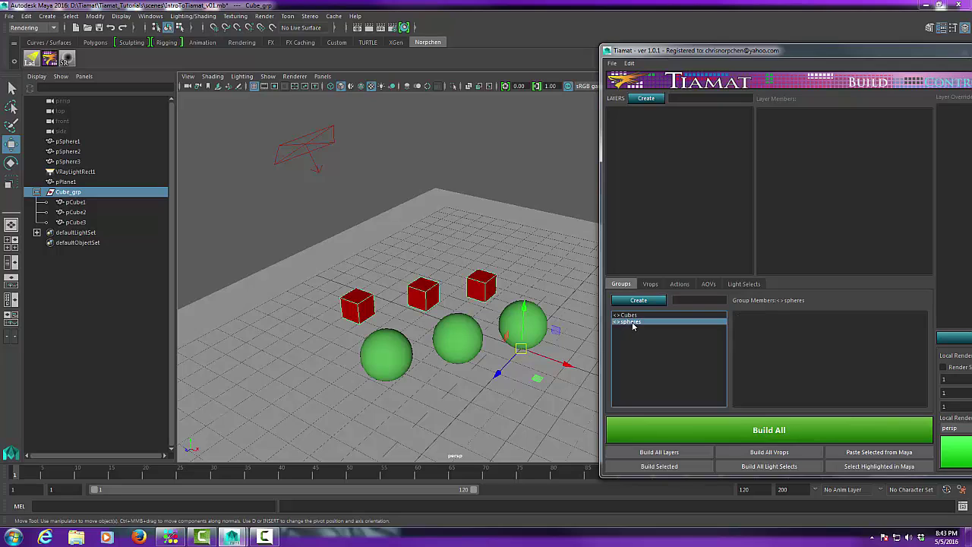
Add pSphere1, pSphere2 and pSphere3 to the spheres group from the Maya selection, and deselect them in the scene
{"action": "left_click", "coordinate": [756, 326]}
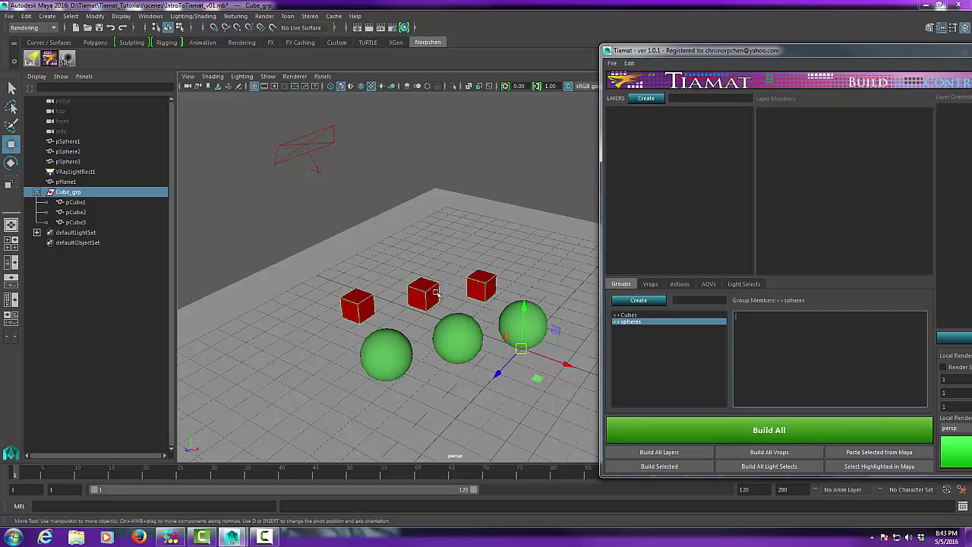
{"action": "left_click", "coordinate": [79, 143]}
{"action": "left_click", "coordinate": [70, 162], "text": "shift"}
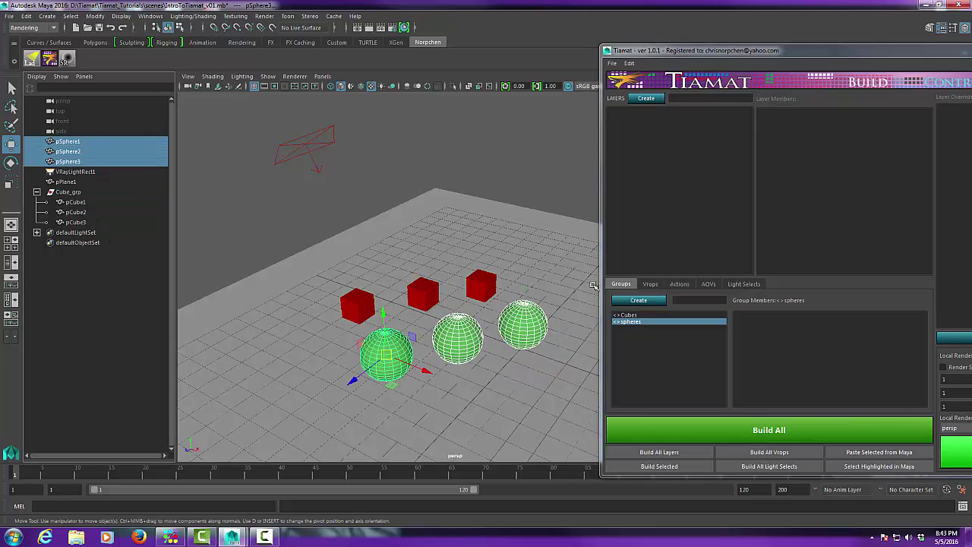
{"action": "left_click", "coordinate": [757, 327]}
{"action": "left_click", "coordinate": [862, 453]}
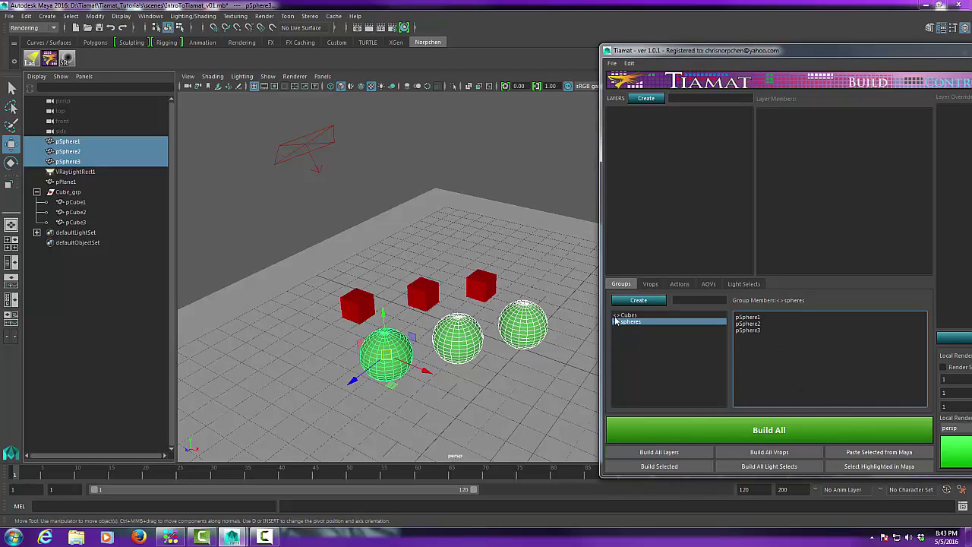
{"action": "left_click", "coordinate": [514, 190]}
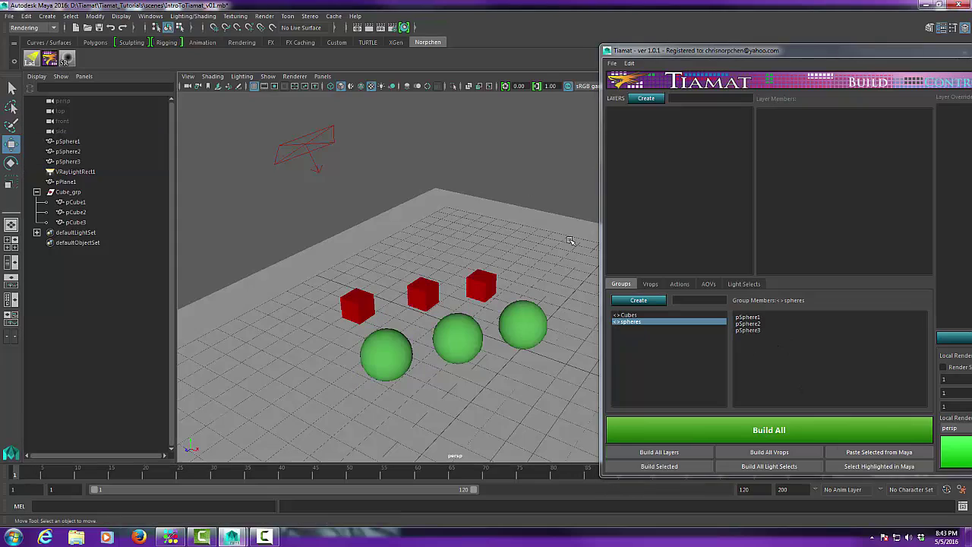
Select the members of the spheres group in the scene through Tiamat, followed by the members of the Cubes group
{"action": "left_click", "coordinate": [644, 327]}
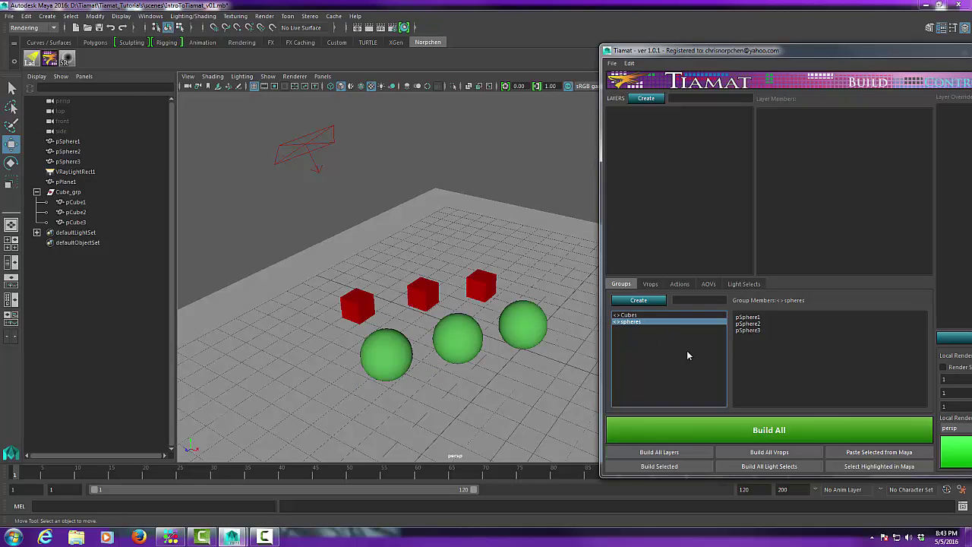
{"action": "left_click", "coordinate": [887, 465]}
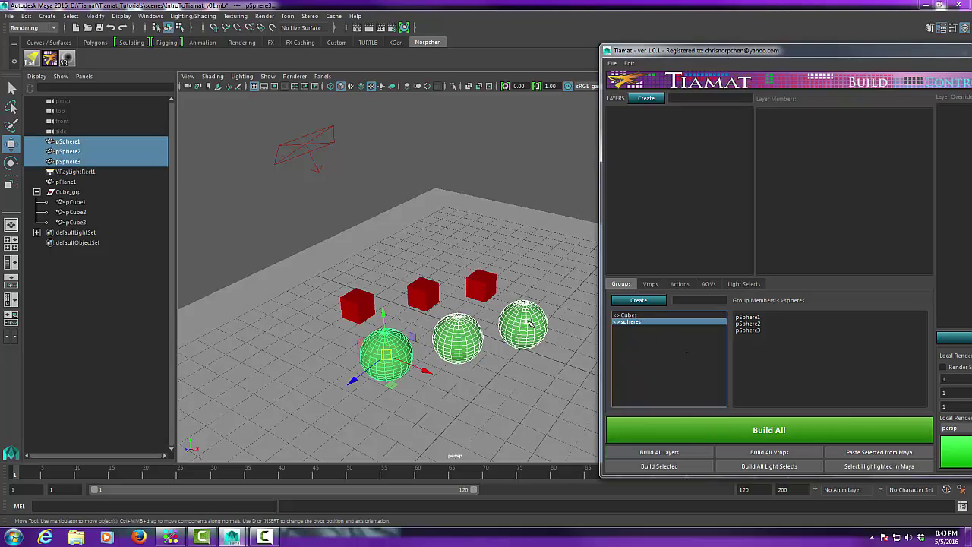
{"action": "left_click", "coordinate": [635, 316]}
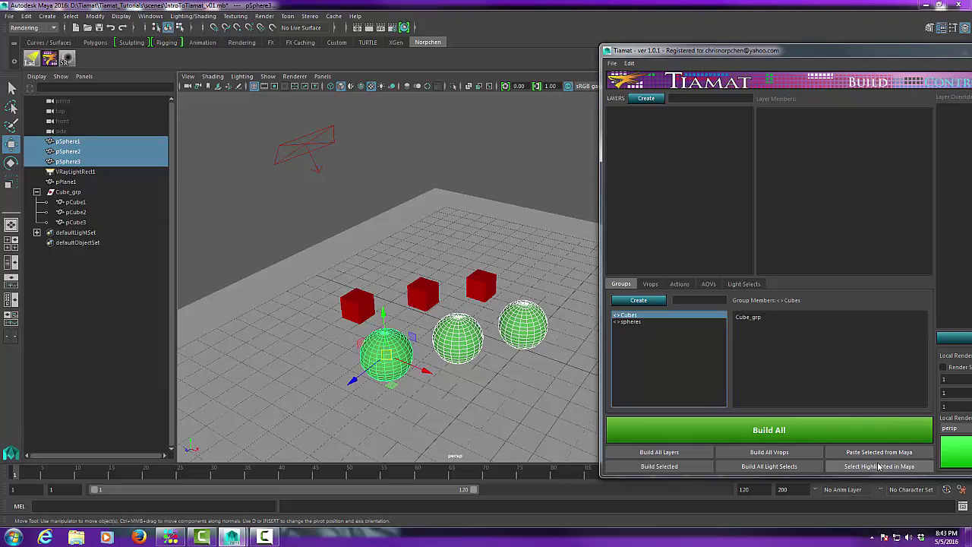
{"action": "left_click", "coordinate": [879, 466]}
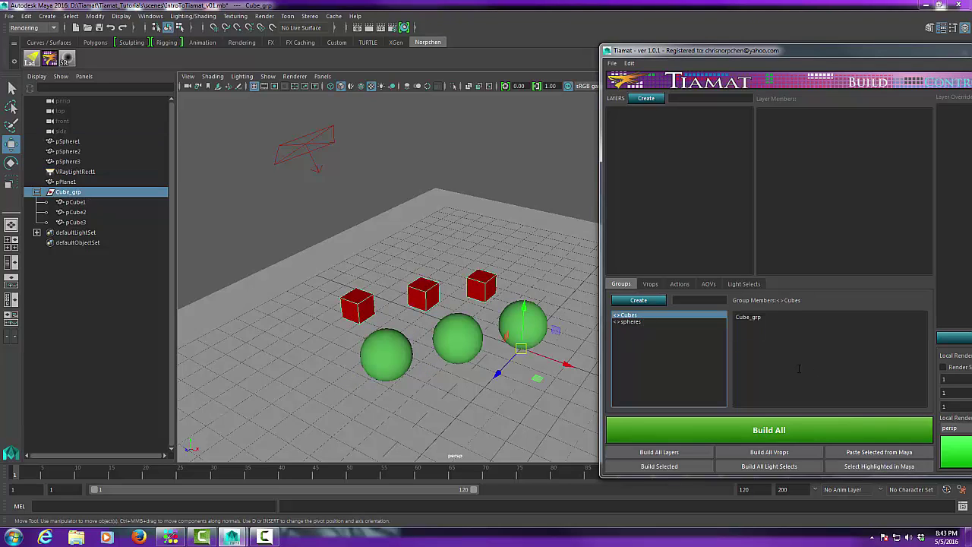
Create a Tiamat group named ground and add pPlane1 to it from the Maya selection
{"action": "left_click", "coordinate": [679, 301]}
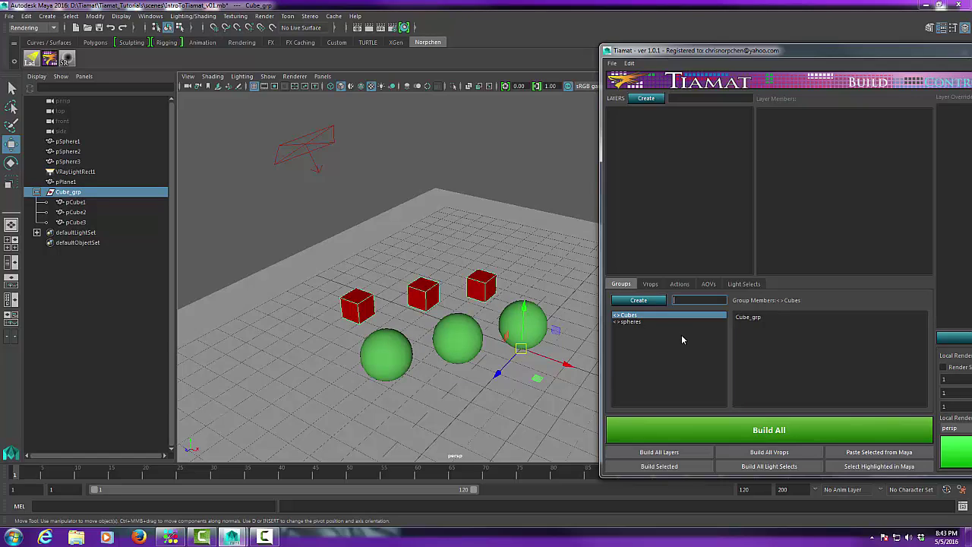
{"action": "type", "text": "ground"}
{"action": "left_click", "coordinate": [658, 303]}
{"action": "left_click", "coordinate": [640, 329]}
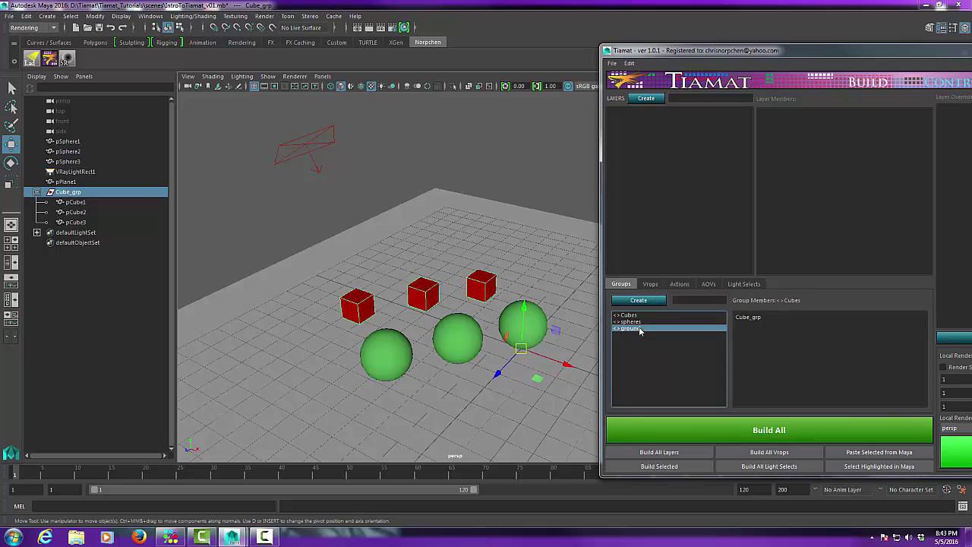
{"action": "left_click", "coordinate": [73, 183]}
{"action": "left_click", "coordinate": [782, 322]}
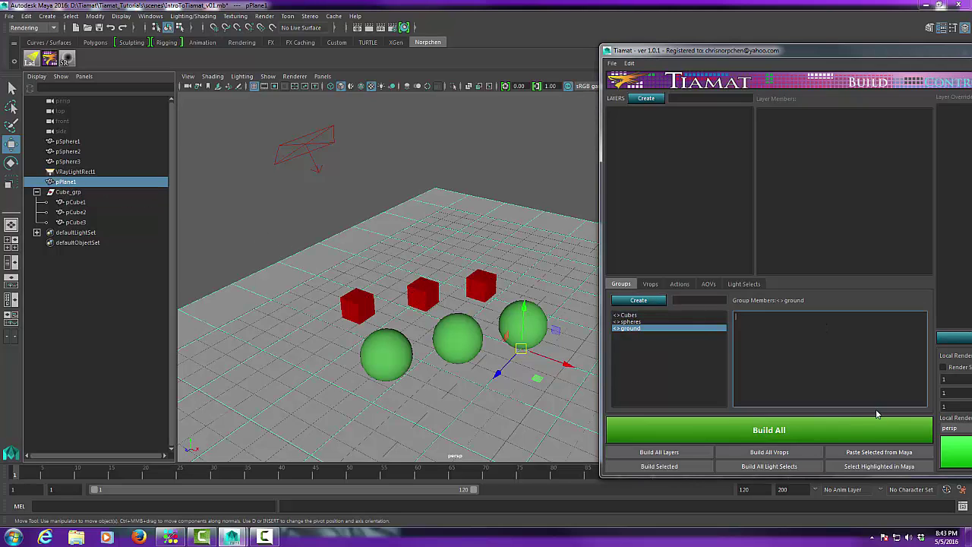
{"action": "left_click", "coordinate": [871, 454]}
Check the spheres and ground groups by selecting each one's members in the scene through Tiamat, and deselect everything
{"action": "left_click", "coordinate": [636, 322]}
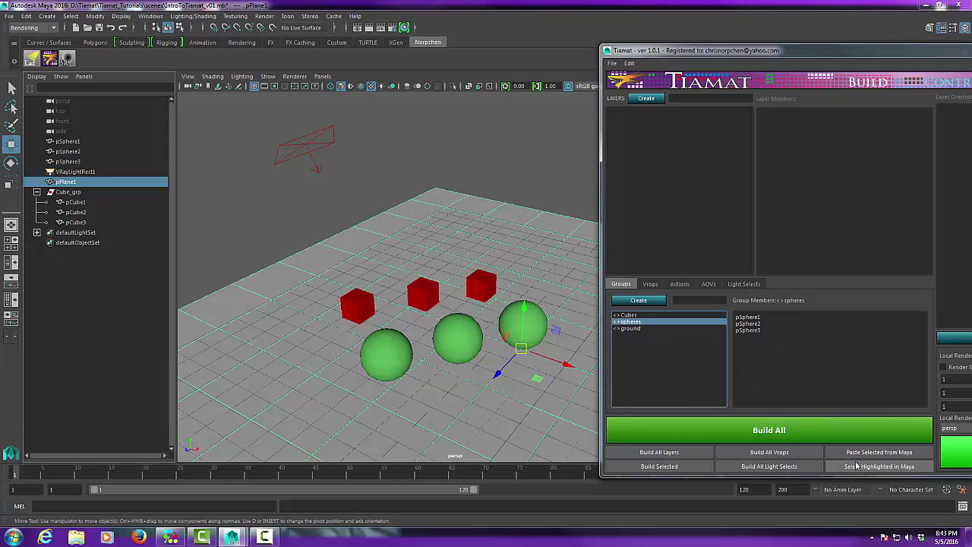
{"action": "left_click", "coordinate": [858, 466]}
{"action": "left_click", "coordinate": [637, 328]}
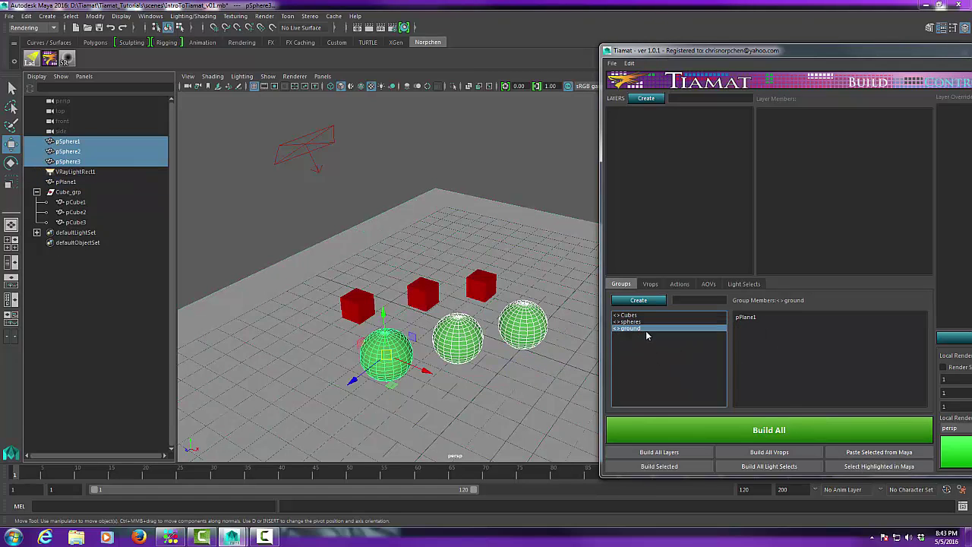
{"action": "left_click", "coordinate": [858, 467]}
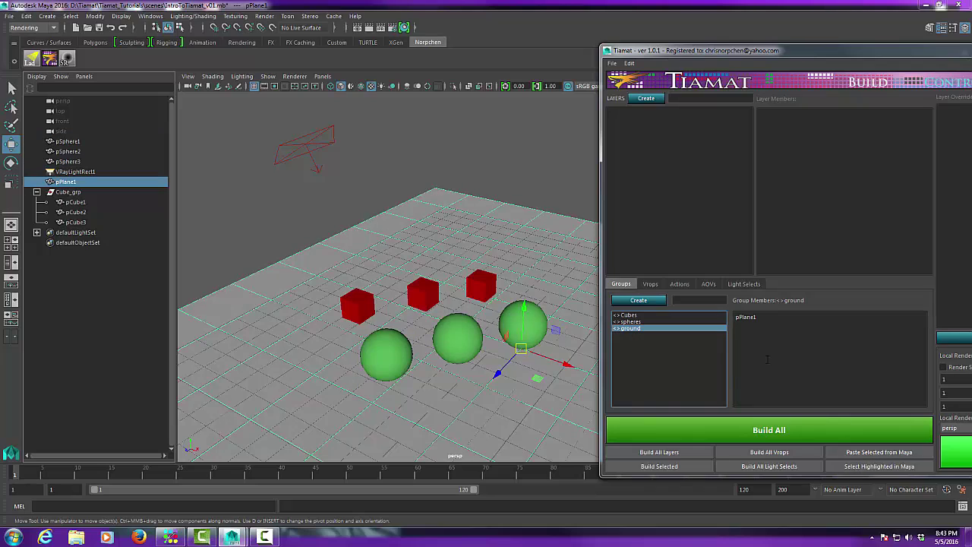
{"action": "left_click", "coordinate": [555, 171]}
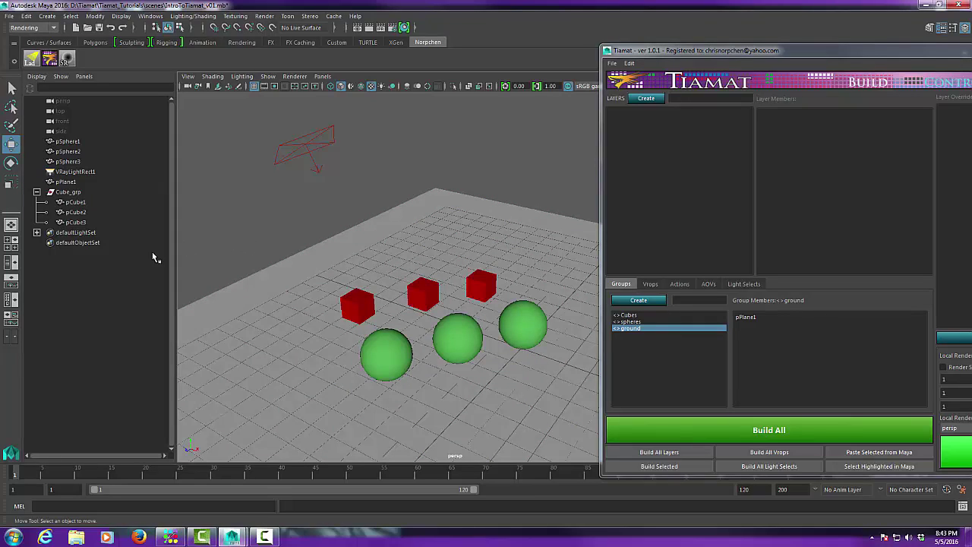
Highlight pCube1 and its parent Cube_grp in the scene, and review the member lists of the Cubes, ground and spheres groups
{"action": "left_click", "coordinate": [76, 202]}
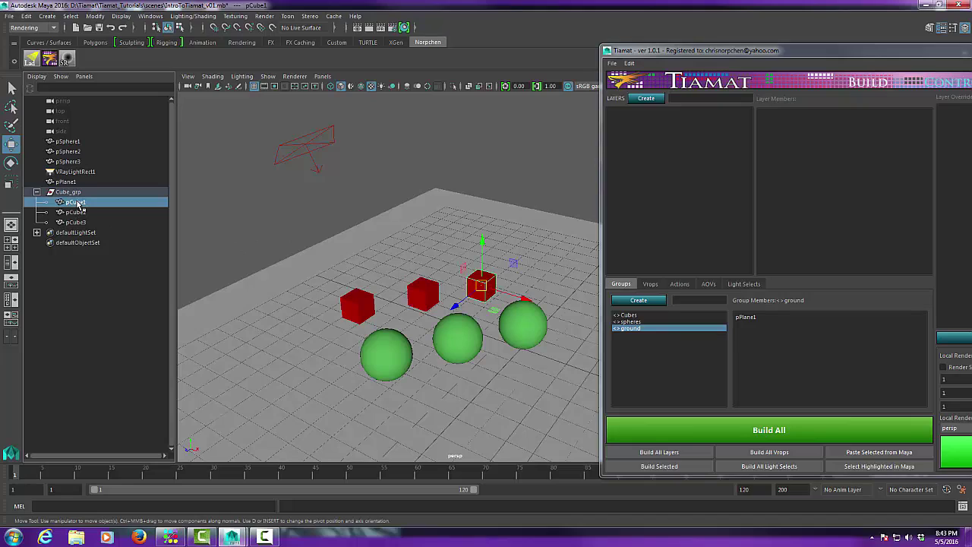
{"action": "left_click", "coordinate": [72, 193]}
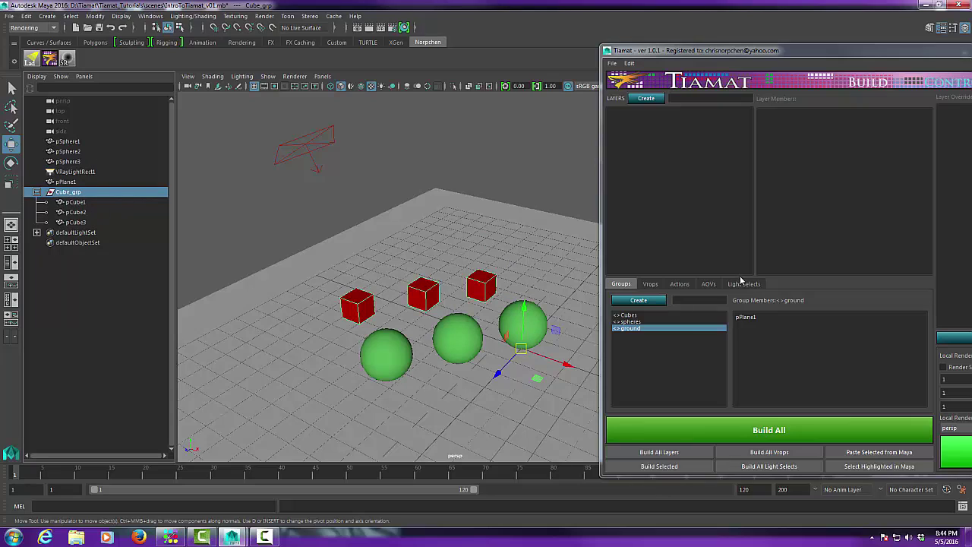
{"action": "left_click", "coordinate": [637, 316]}
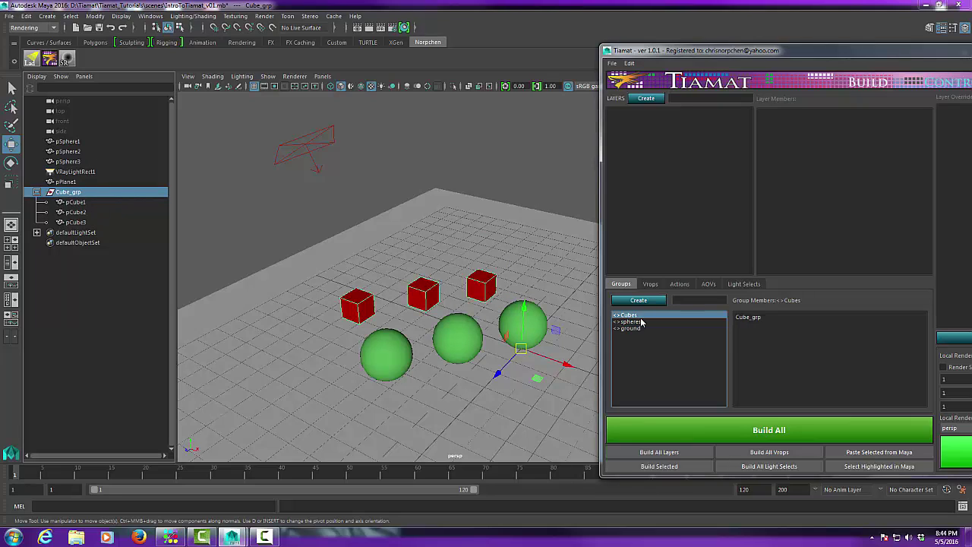
{"action": "left_click", "coordinate": [641, 322]}
{"action": "left_click", "coordinate": [642, 329]}
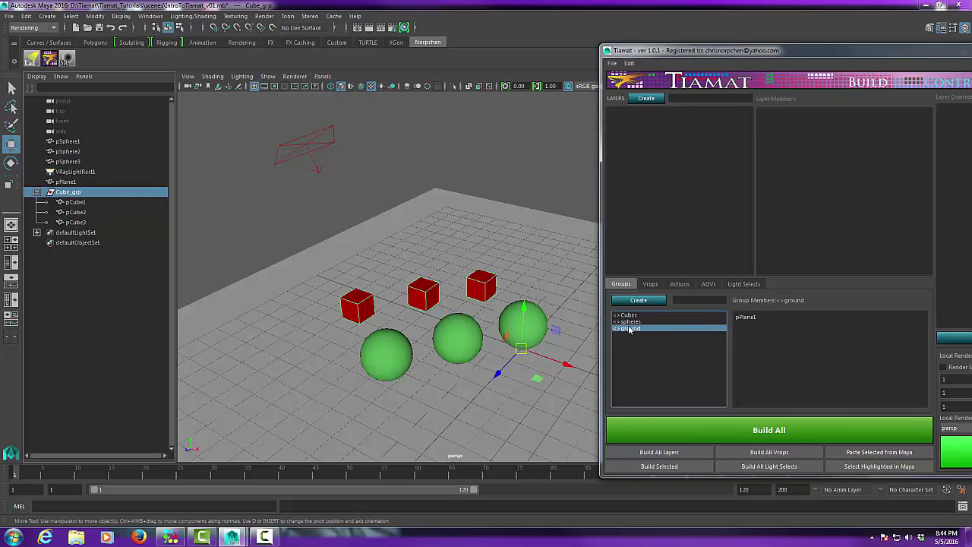
{"action": "left_click", "coordinate": [636, 322]}
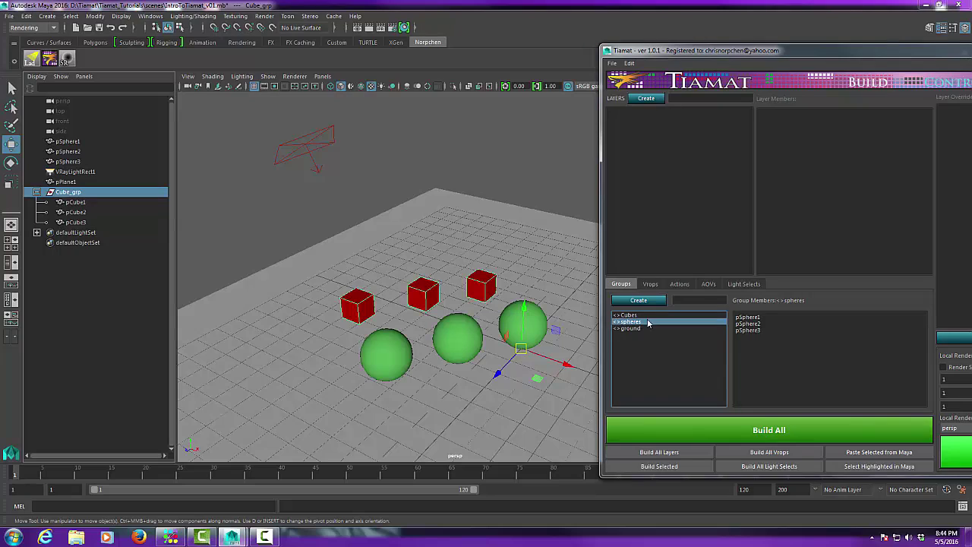
Add VRayLightRect1 to the member list of the spheres group from the Maya selection
{"action": "left_click", "coordinate": [487, 218]}
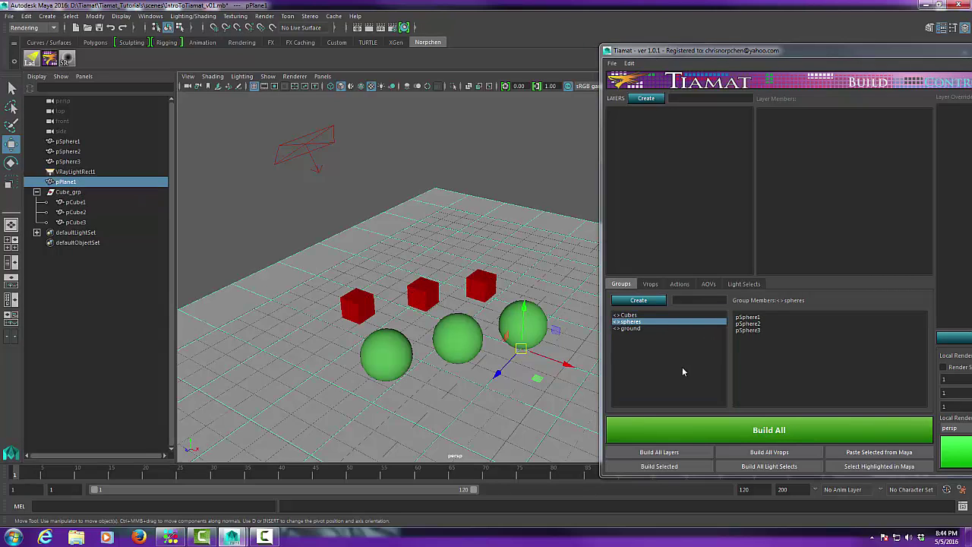
{"action": "left_click_drag", "start_coordinate": [277, 118], "coordinate": [335, 184]}
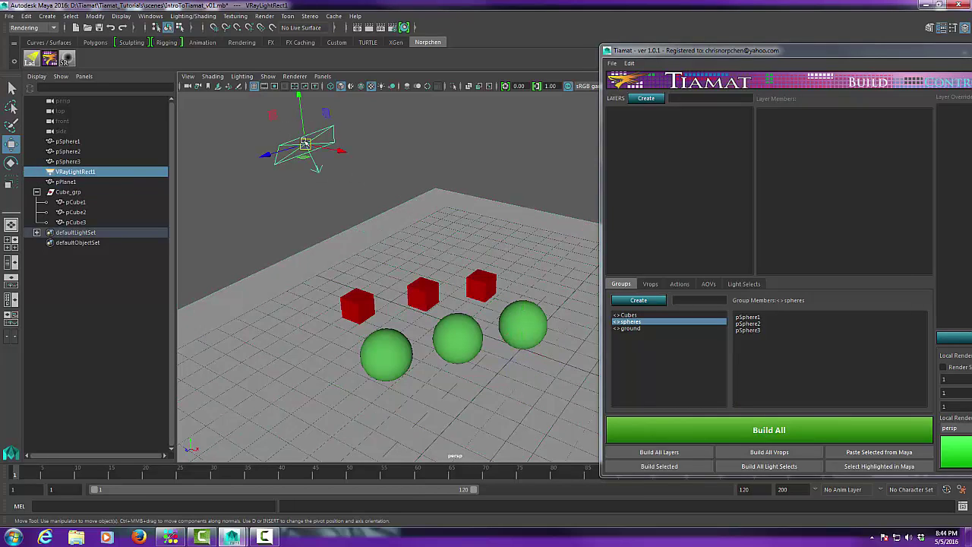
{"action": "left_click", "coordinate": [641, 324]}
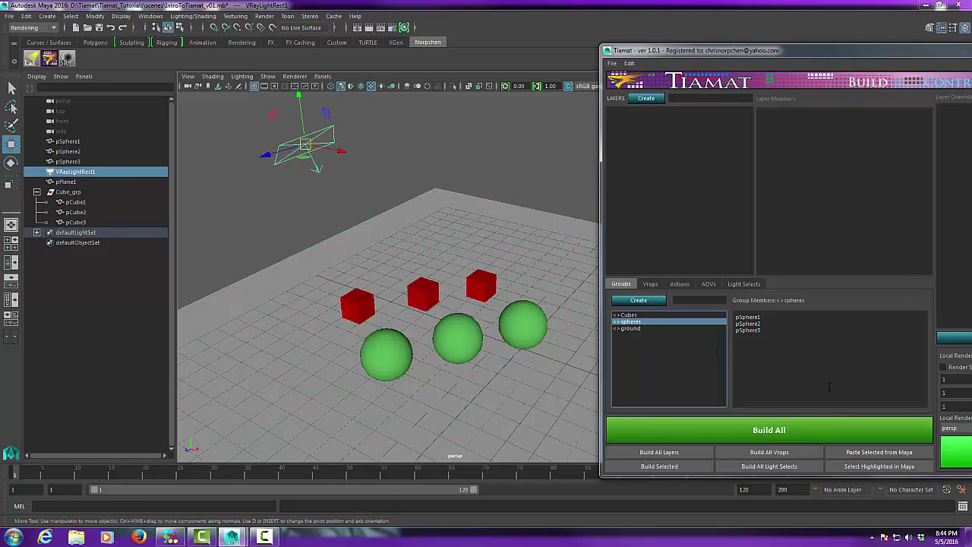
{"action": "left_click", "coordinate": [763, 347]}
{"action": "left_click", "coordinate": [878, 452]}
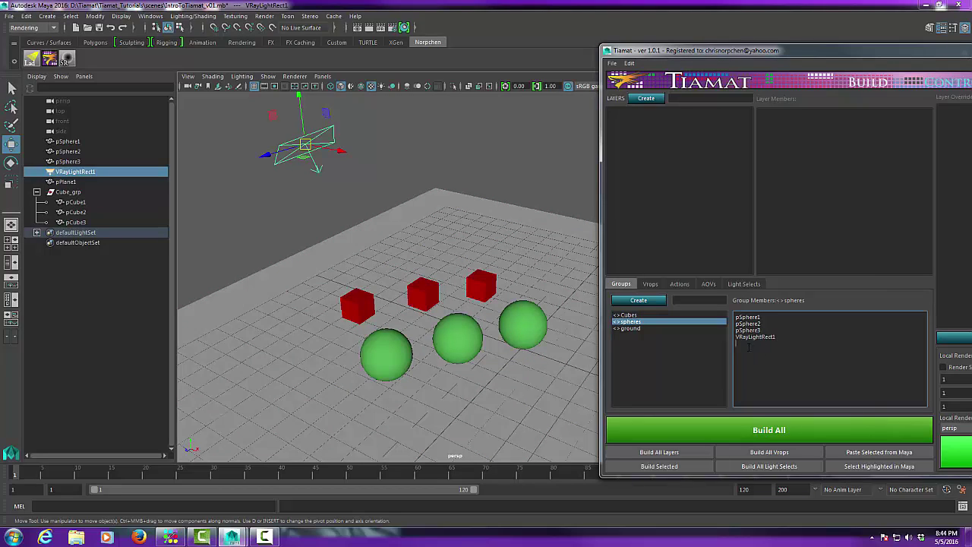
Deselect everything in the scene and reselect all members of the spheres group, including the light, through Tiamat
{"action": "left_click", "coordinate": [624, 315]}
{"action": "left_click", "coordinate": [558, 194]}
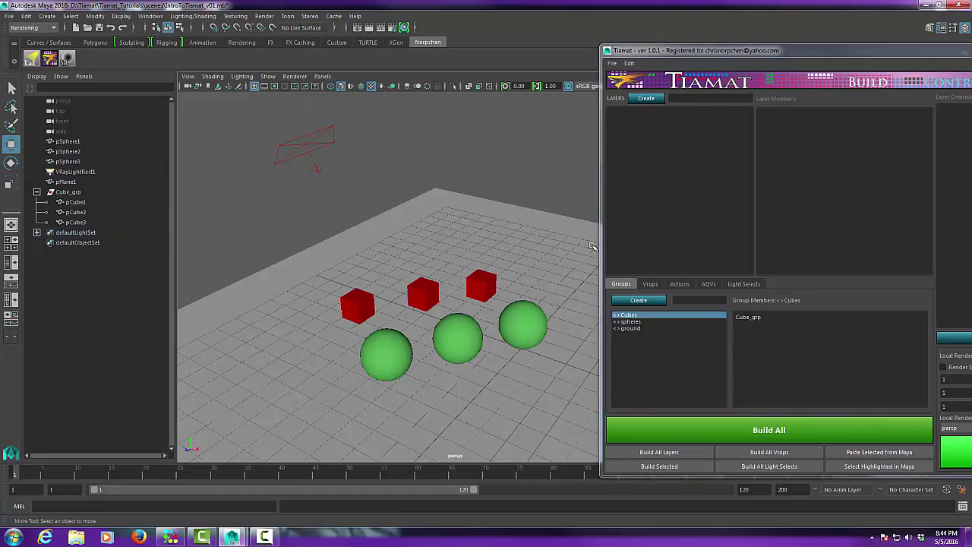
{"action": "left_click", "coordinate": [626, 321]}
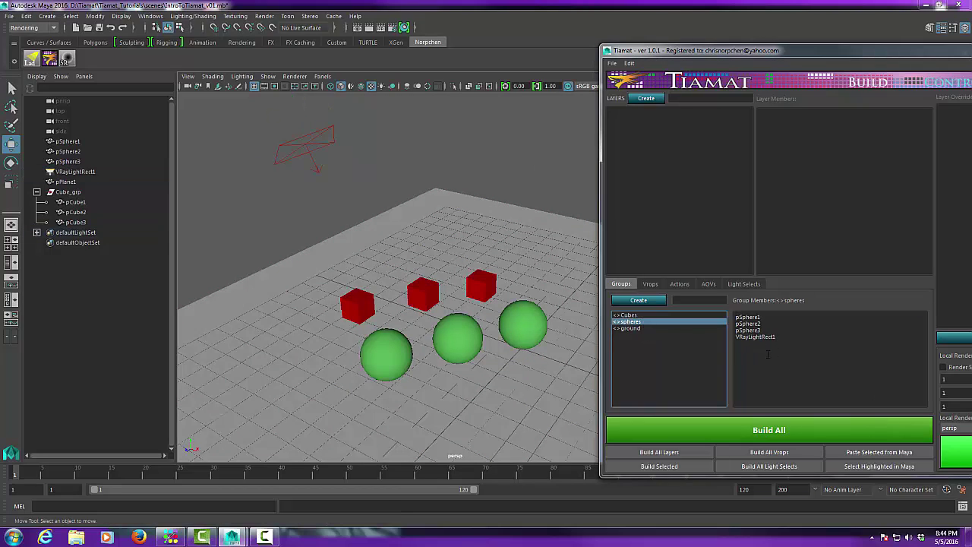
{"action": "left_click", "coordinate": [854, 467]}
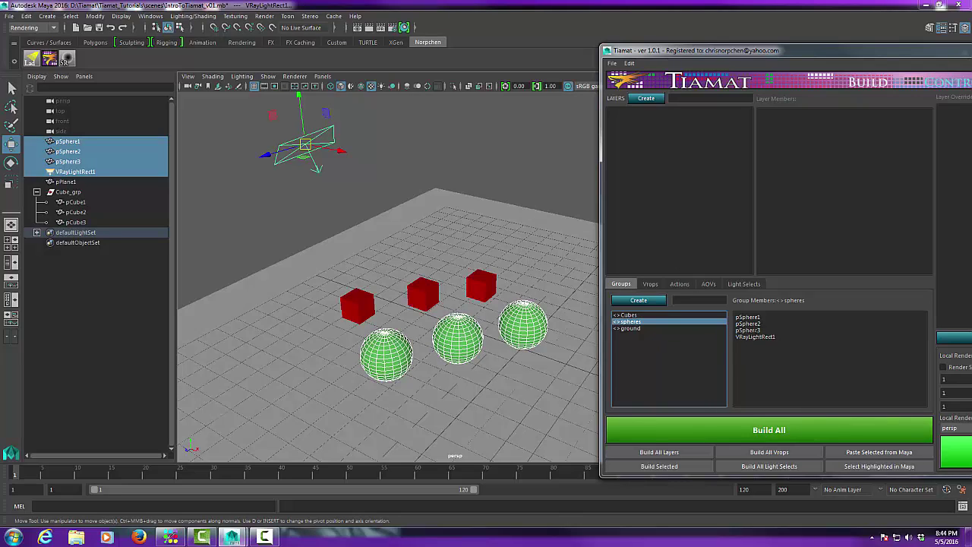
Add pSphere1 to the Cubes group from the Maya selection
{"action": "left_click", "coordinate": [635, 315]}
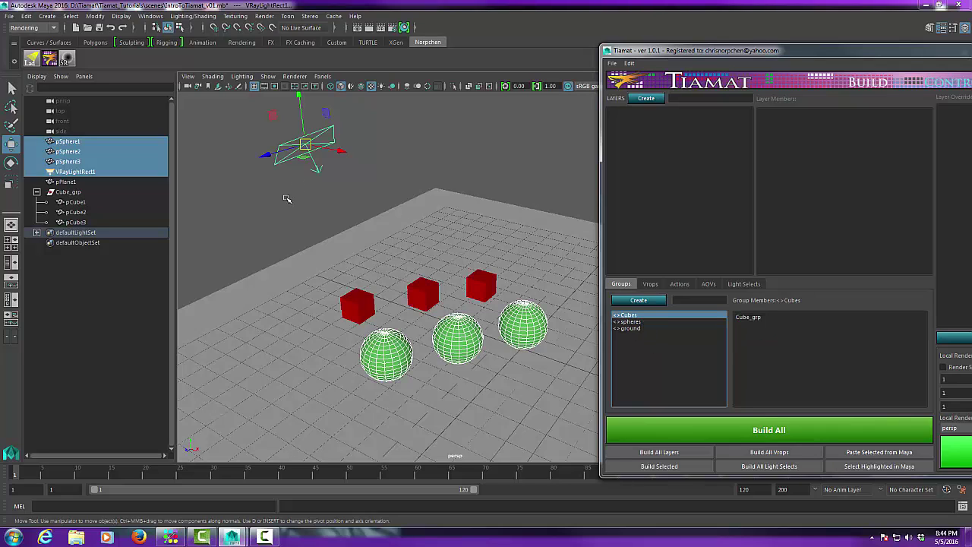
{"action": "left_click", "coordinate": [74, 143]}
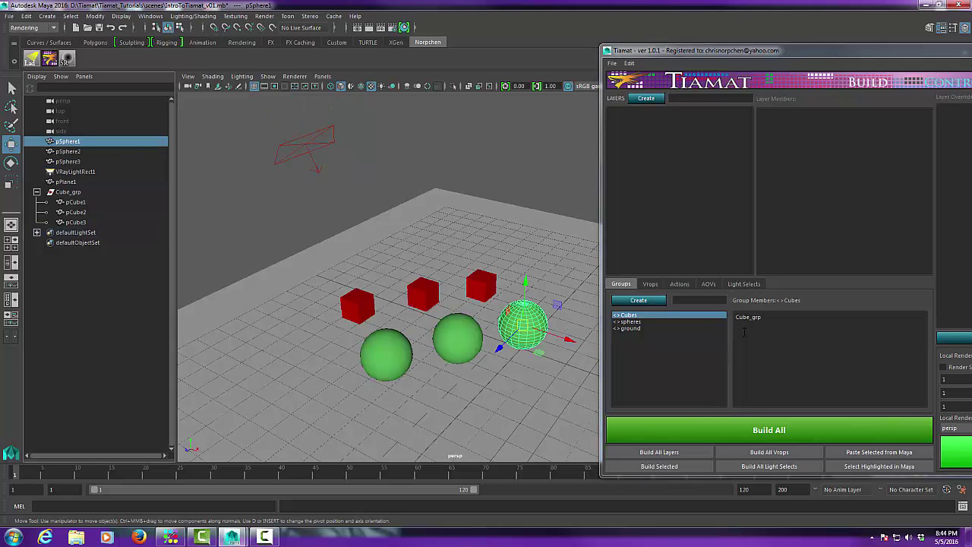
{"action": "left_click", "coordinate": [871, 453]}
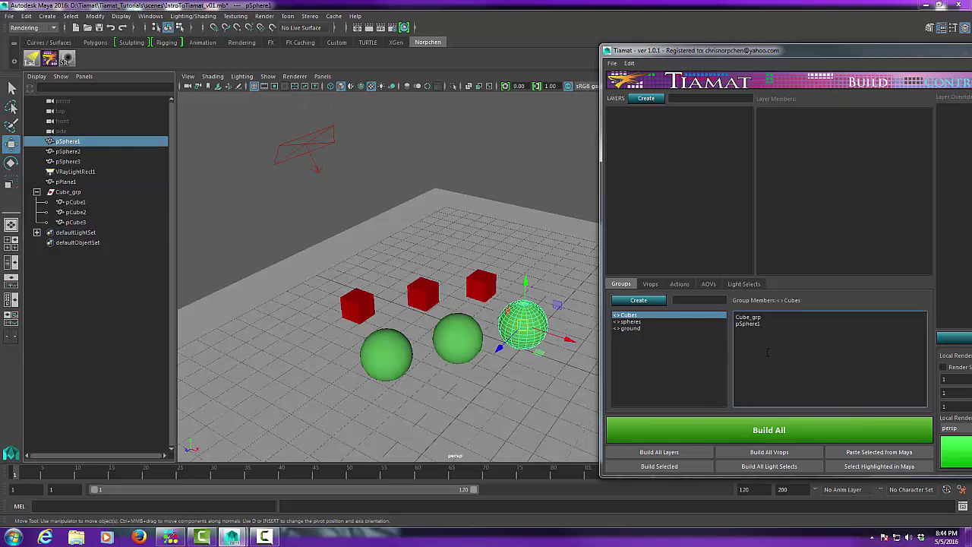
Clear the scene selection and use Tiamat to select the Cubes group's members, followed by those of the spheres group
{"action": "left_click", "coordinate": [585, 193]}
{"action": "left_click", "coordinate": [651, 317]}
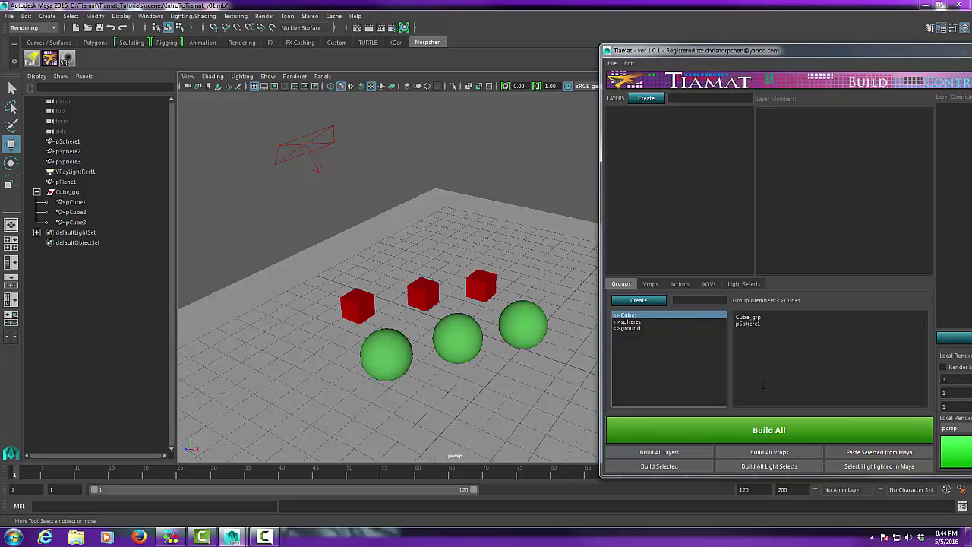
{"action": "left_click", "coordinate": [858, 465]}
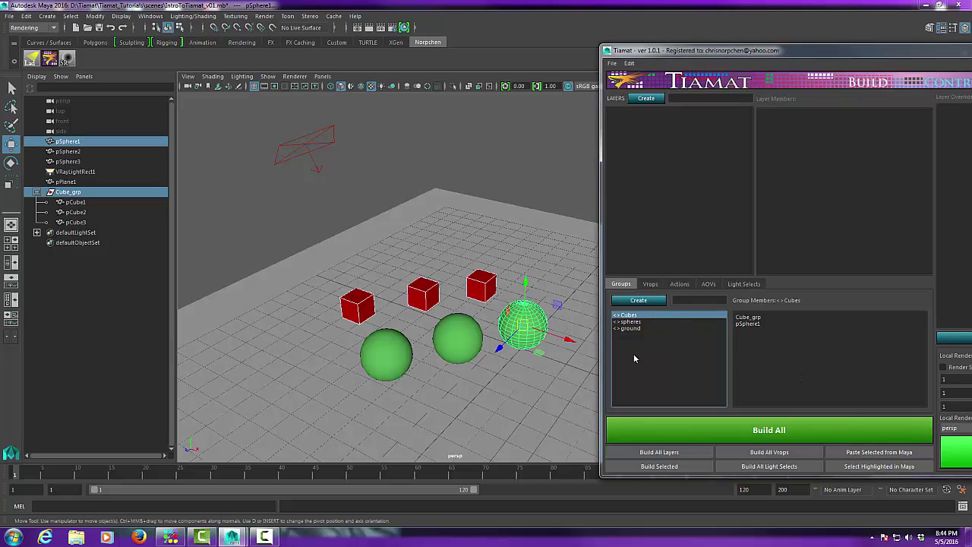
{"action": "left_click", "coordinate": [639, 322]}
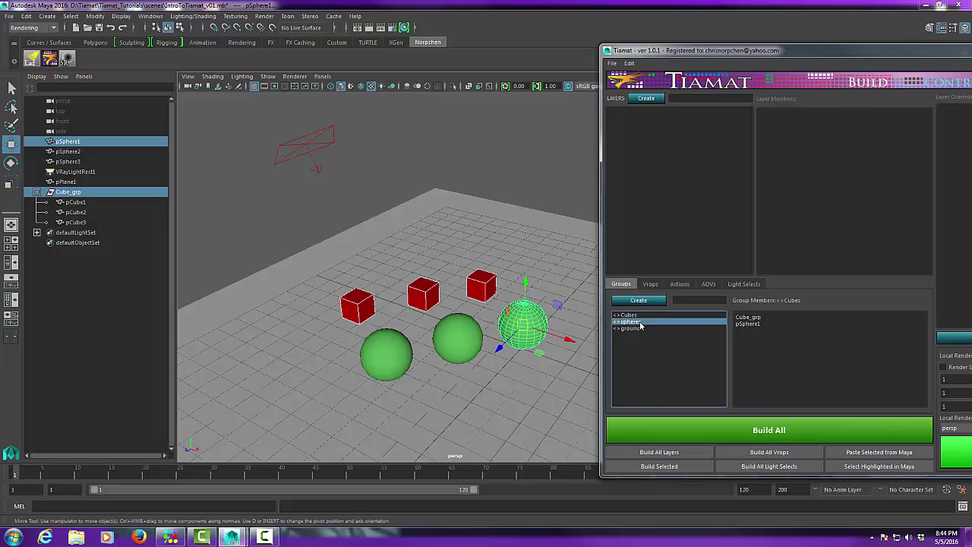
{"action": "left_click", "coordinate": [866, 465]}
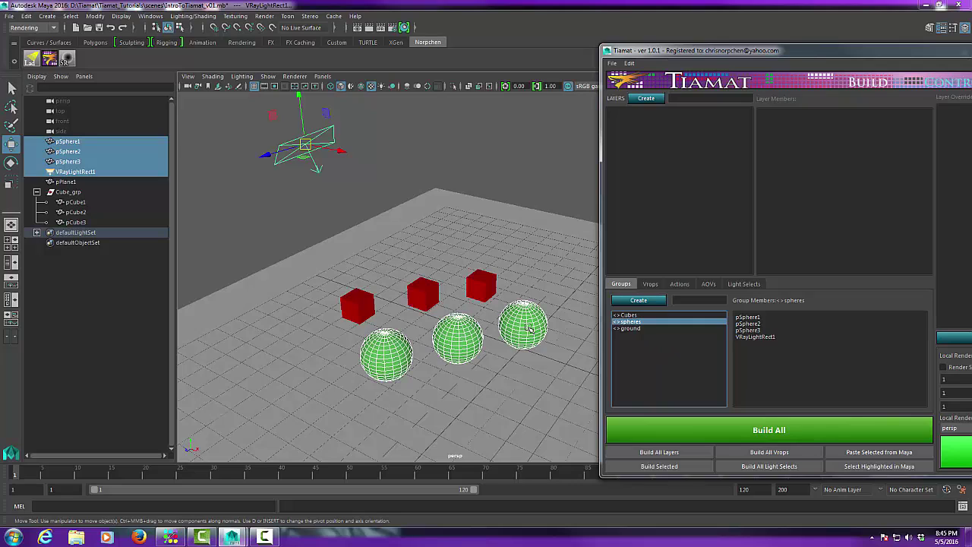
Select only pSphere1 in the scene and remove VRayLightRect1 from the spheres group's member list
{"action": "left_click", "coordinate": [527, 181]}
{"action": "left_click", "coordinate": [523, 328]}
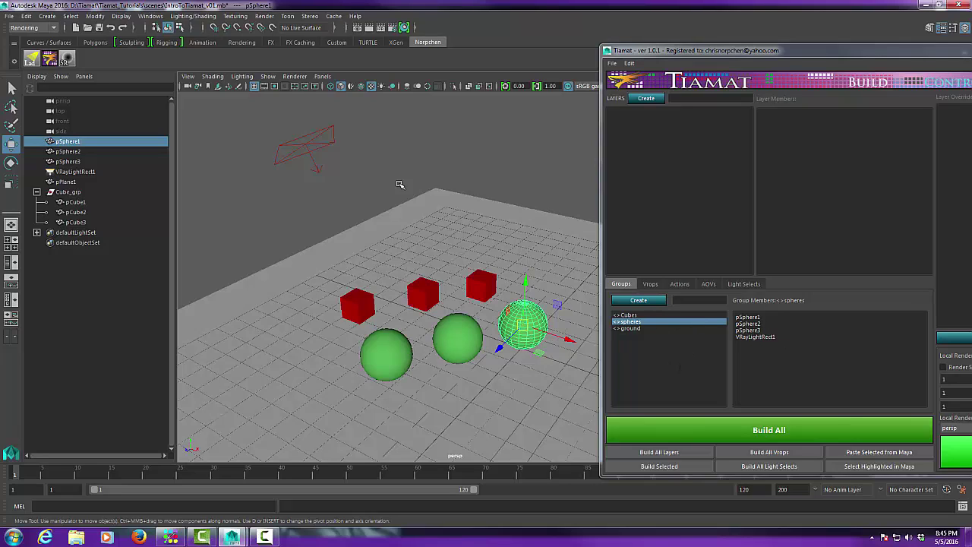
{"action": "left_click_drag", "start_coordinate": [780, 338], "coordinate": [739, 346]}
{"action": "key", "text": "BackSpace"}
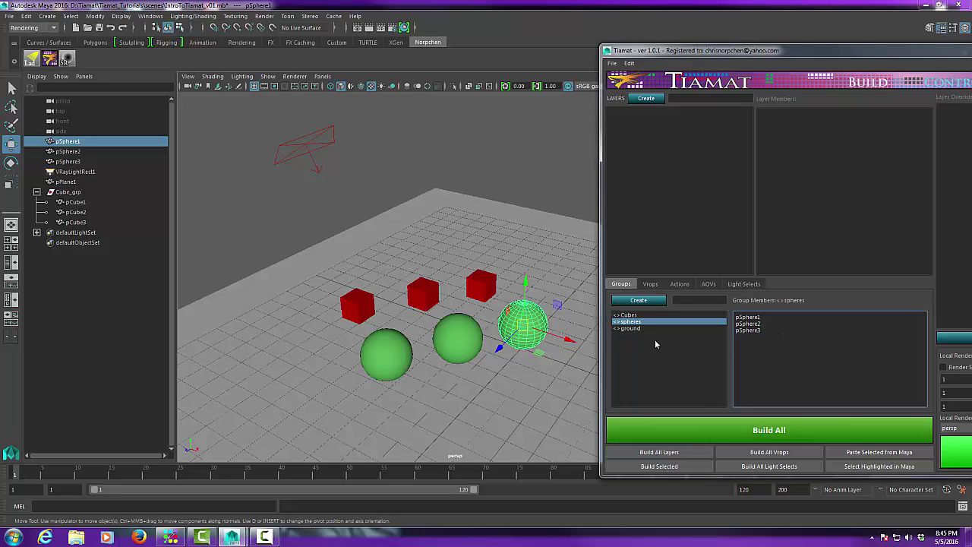
Create a Tiamat group named keyLights, add VRayLightRect1 to it from the Maya selection, and deselect the light
{"action": "left_click", "coordinate": [693, 301]}
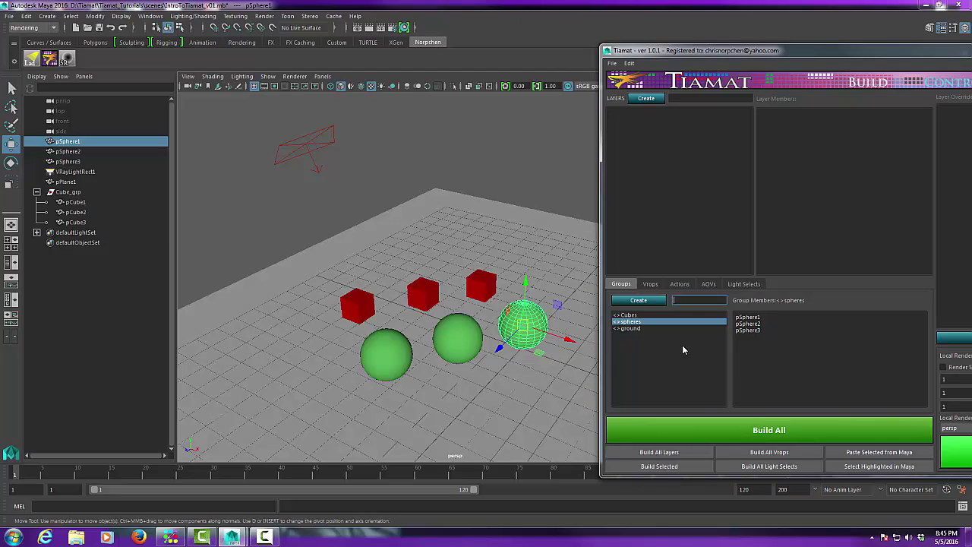
{"action": "type", "text": "keyLights"}
{"action": "left_click", "coordinate": [641, 301]}
{"action": "left_click", "coordinate": [638, 335]}
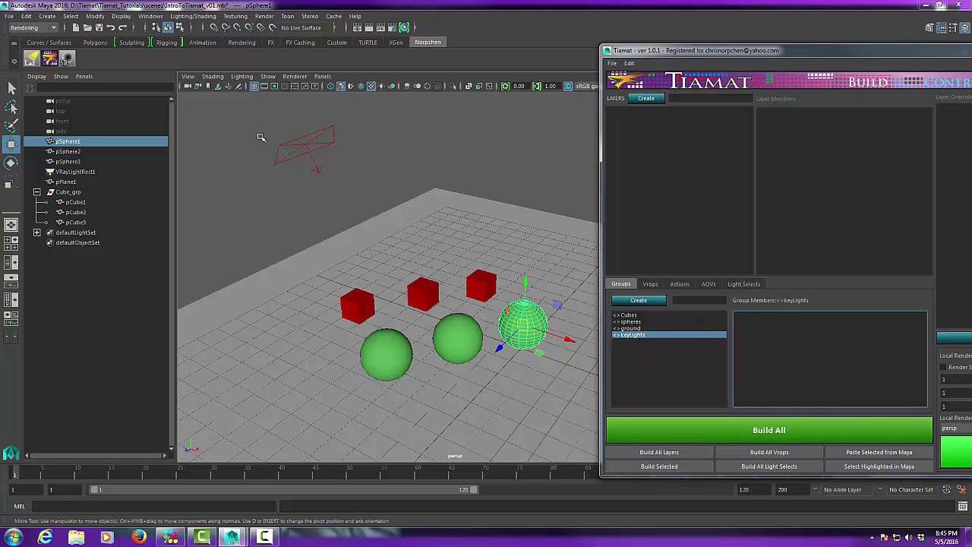
{"action": "left_click", "coordinate": [302, 146]}
{"action": "left_click", "coordinate": [878, 454]}
{"action": "left_click", "coordinate": [567, 201]}
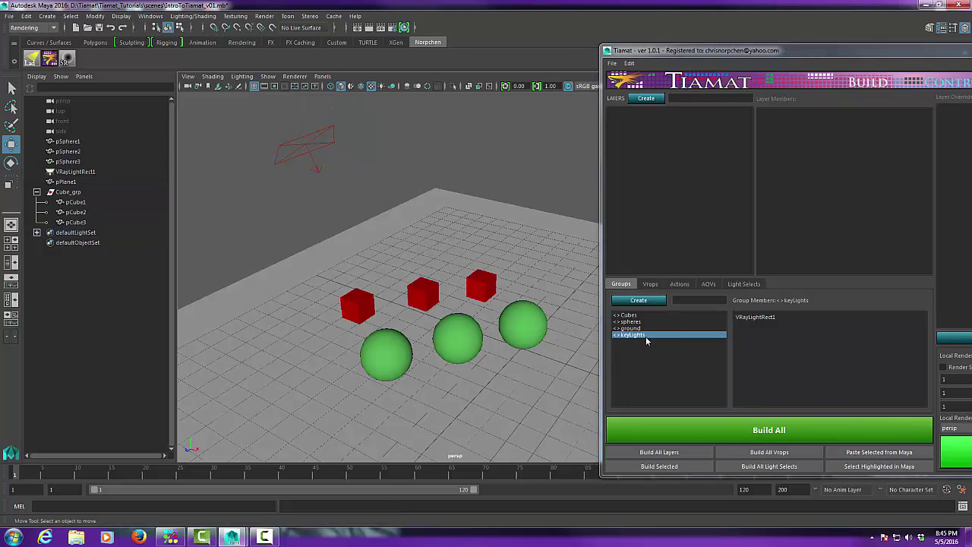
Use Tiamat to select the keyLights group's member in Maya, clear the selection, and review the ground and spheres groups
{"action": "left_click", "coordinate": [857, 467]}
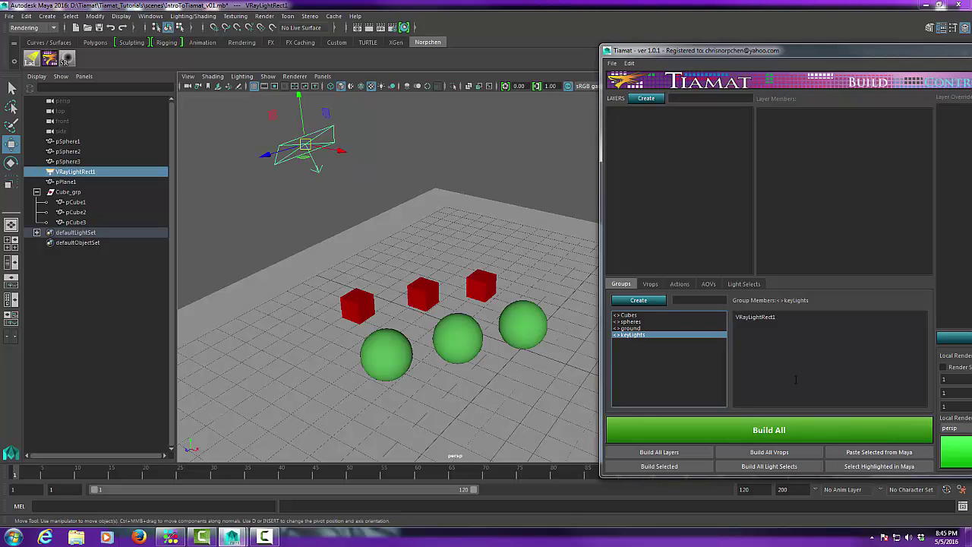
{"action": "left_click", "coordinate": [543, 182]}
{"action": "left_click", "coordinate": [636, 329]}
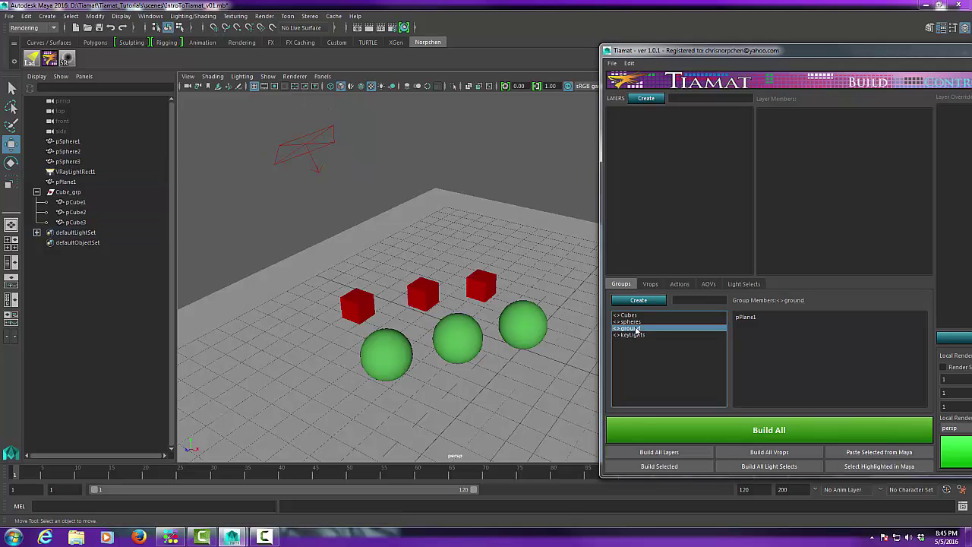
{"action": "left_click", "coordinate": [642, 322]}
Remove pSphere1 from the Cubes group so that only Cube_grp stays listed as a member
{"action": "left_click", "coordinate": [632, 315]}
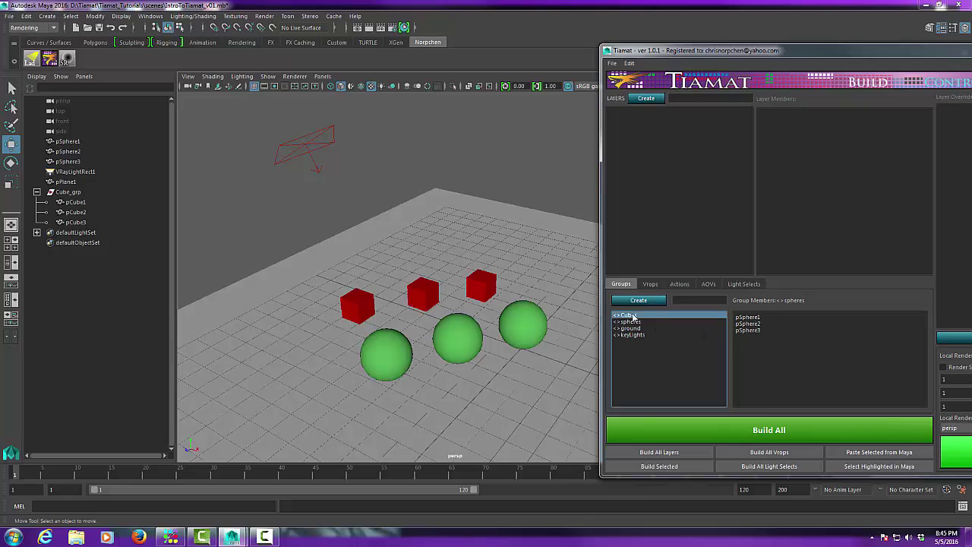
{"action": "left_click_drag", "start_coordinate": [763, 325], "coordinate": [731, 325]}
{"action": "key", "text": "BackSpace"}
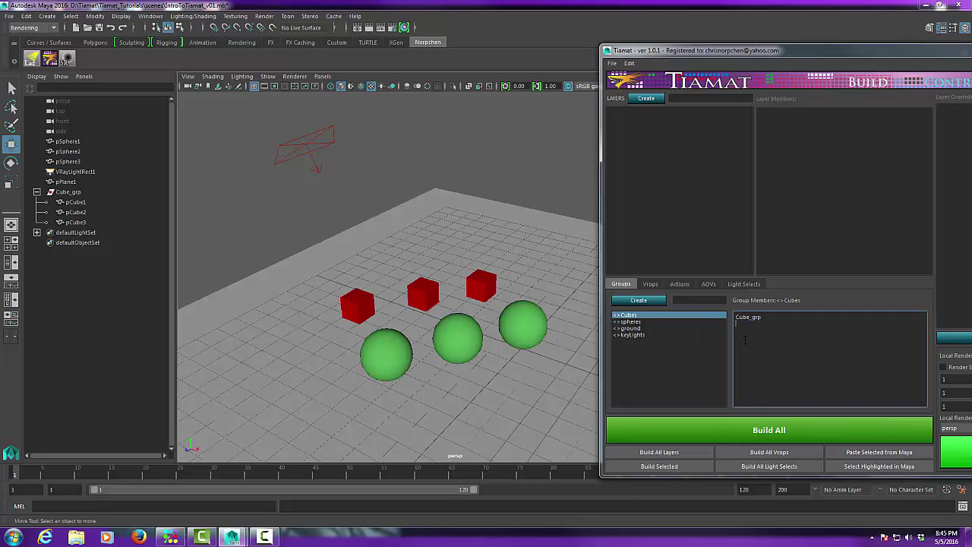
{"action": "left_click", "coordinate": [645, 315]}
Replace the spheres group's individual members with the wildcard pSphere* and test it by selecting the group's members in Maya
{"action": "left_click", "coordinate": [641, 322]}
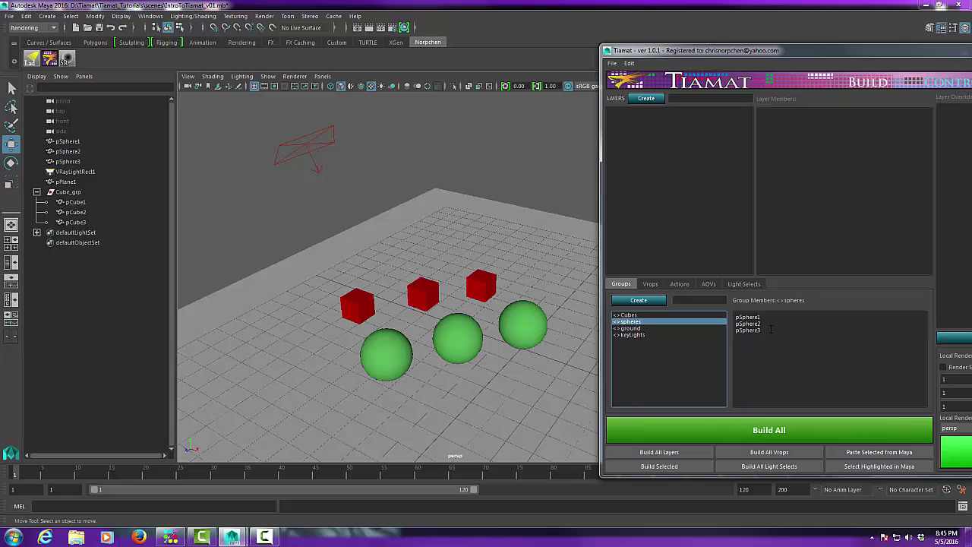
{"action": "left_click_drag", "start_coordinate": [762, 332], "coordinate": [752, 324]}
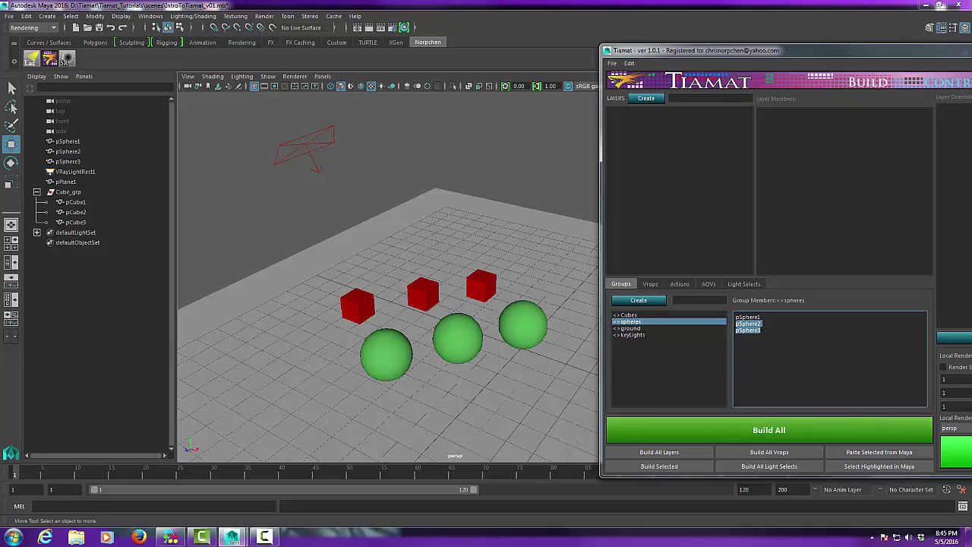
{"action": "key", "text": "BackSpace"}
{"action": "key", "text": "BackSpace"}
{"action": "left_click", "coordinate": [645, 320]}
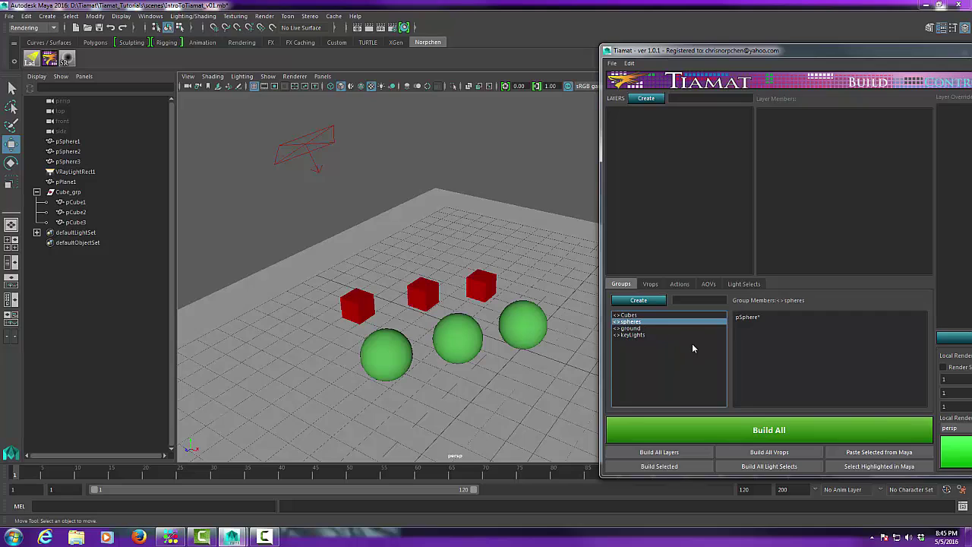
{"action": "left_click", "coordinate": [844, 466]}
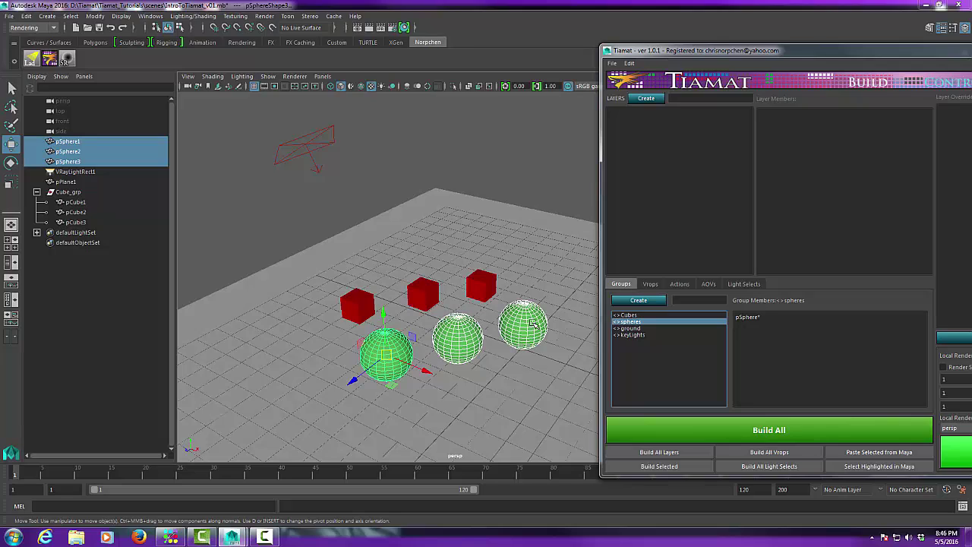
{"action": "left_click", "coordinate": [528, 145]}
Duplicate pSphere3, place the copy beside it at the near end of the sphere row, and raise it above the ground plane
{"action": "left_click", "coordinate": [392, 354]}
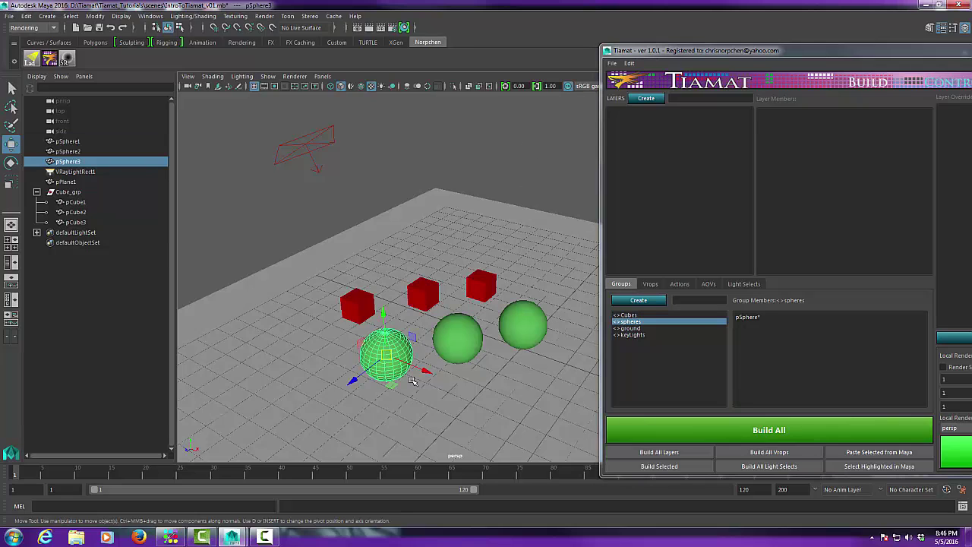
{"action": "key", "text": "ctrl+d"}
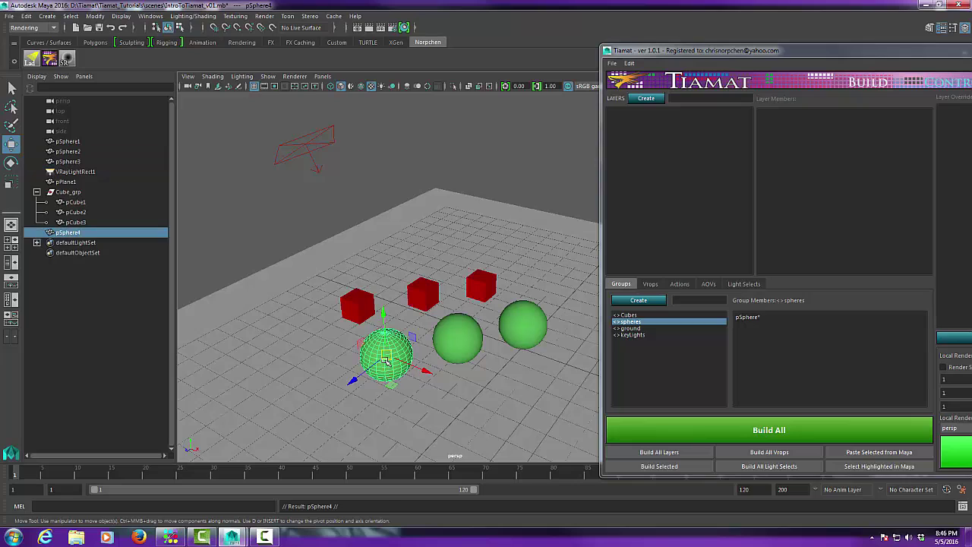
{"action": "left_click_drag", "start_coordinate": [386, 356], "coordinate": [312, 376]}
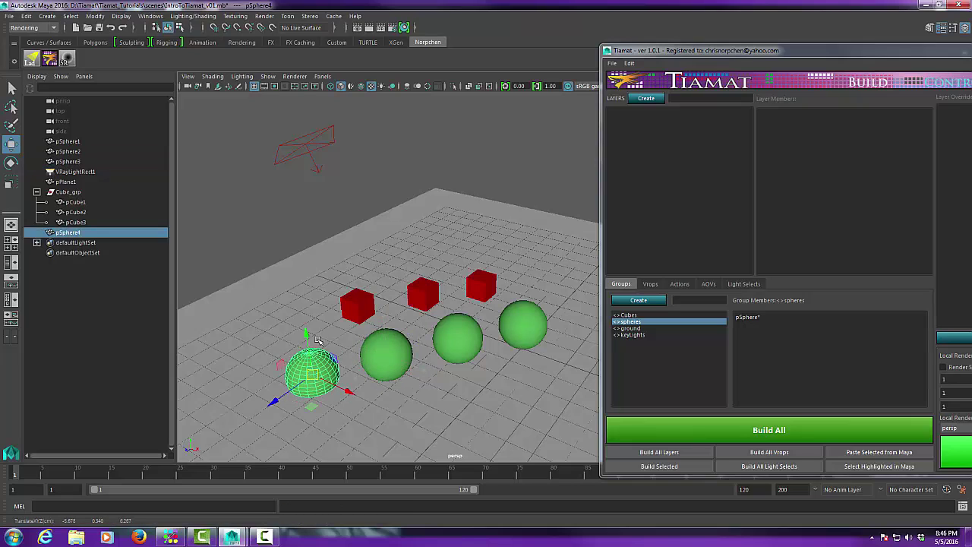
{"action": "left_click_drag", "start_coordinate": [309, 338], "coordinate": [306, 314]}
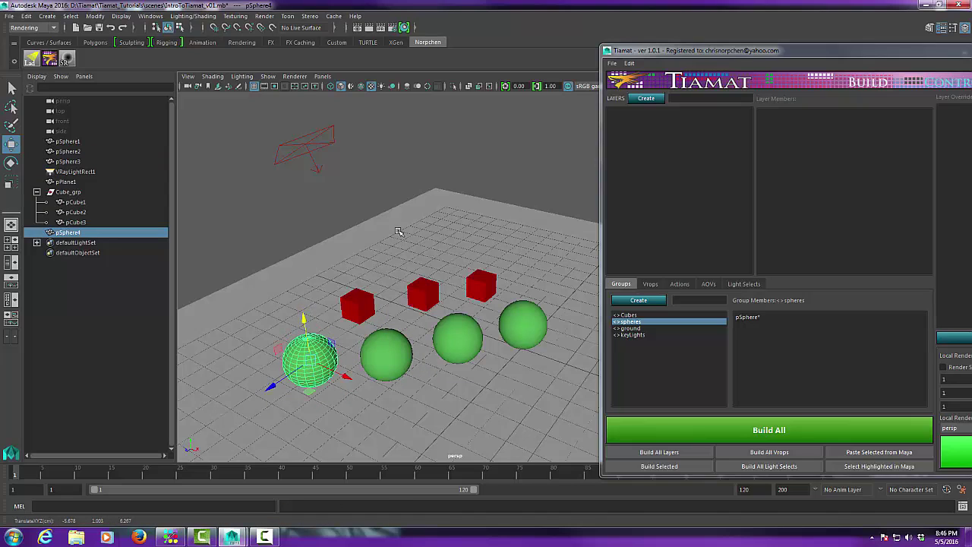
Check the spheres group's wildcard against the duplicated sphere by selecting the group's members in Maya, and clear the selection
{"action": "left_click", "coordinate": [451, 148]}
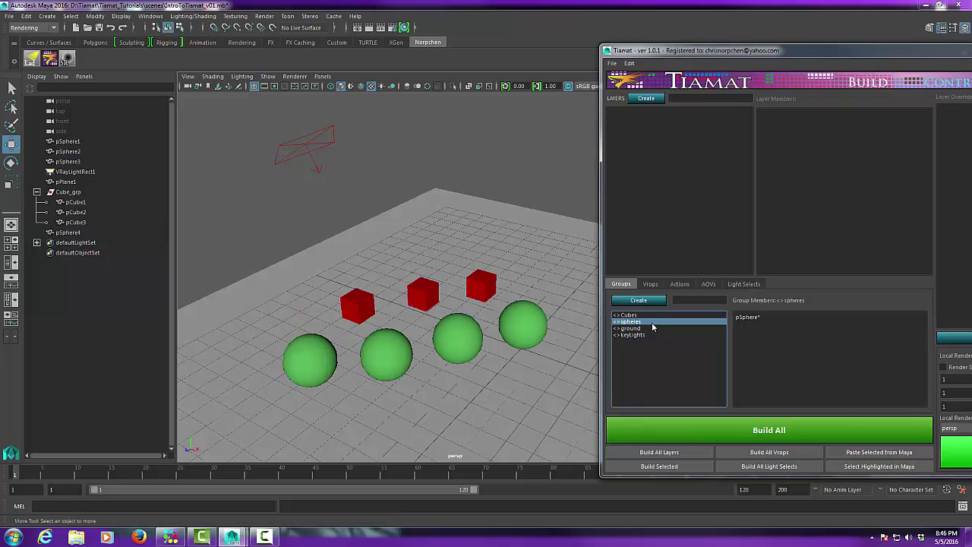
{"action": "left_click", "coordinate": [846, 465]}
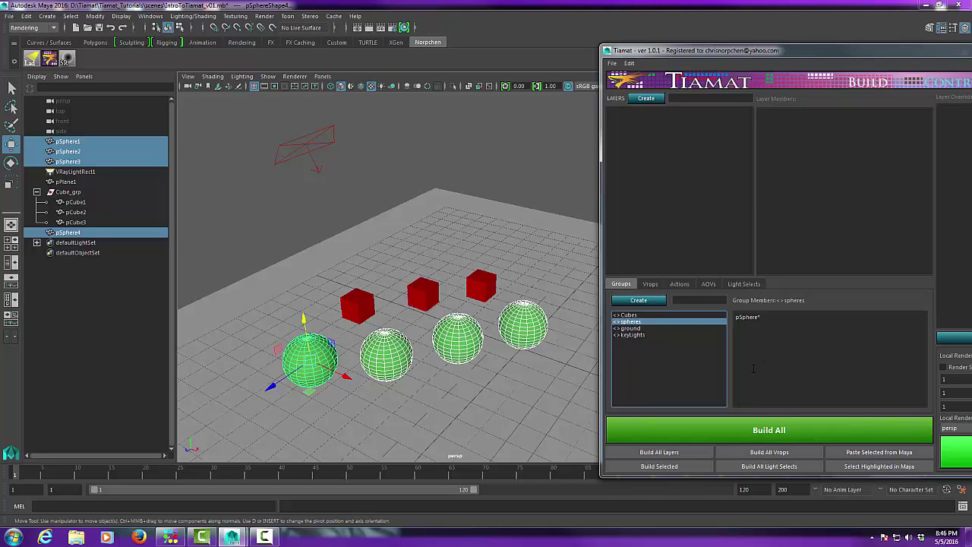
{"action": "left_click", "coordinate": [536, 164]}
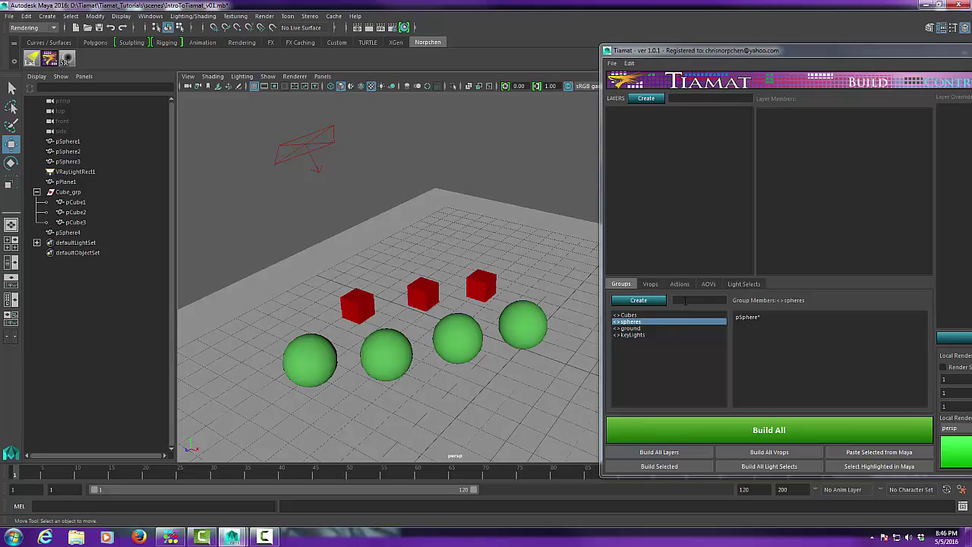
Create a Tiamat group named AllGeo and show its members
{"action": "left_click", "coordinate": [686, 301]}
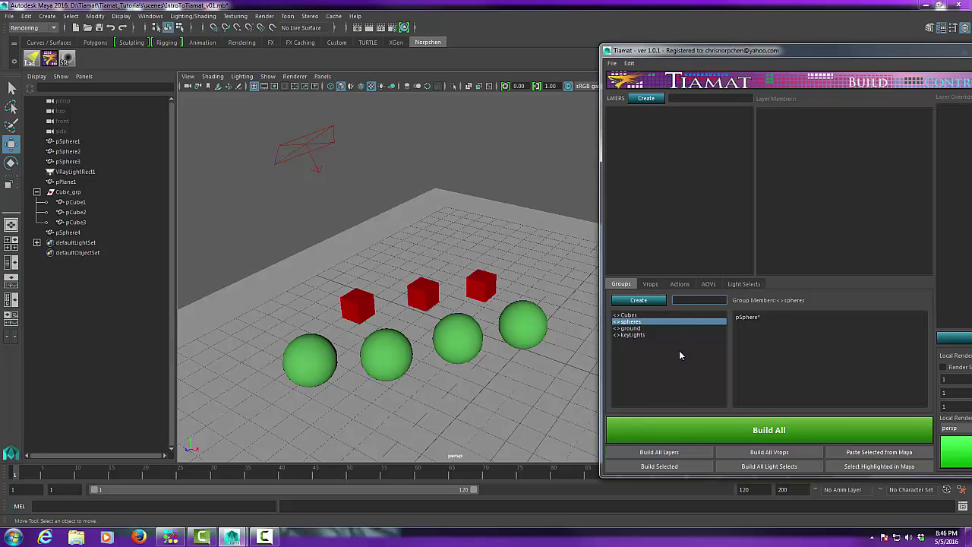
{"action": "type", "text": "AllGeo"}
{"action": "left_click", "coordinate": [648, 302]}
{"action": "left_click", "coordinate": [658, 342]}
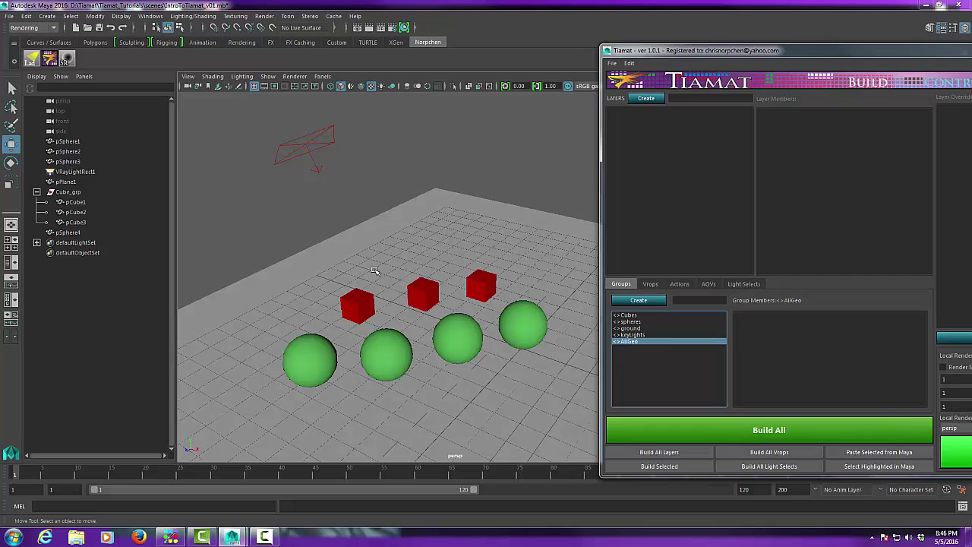
Add the Cubes group as a nested member of AllGeo and select AllGeo's contents in Maya
{"action": "left_click_drag", "start_coordinate": [278, 220], "coordinate": [547, 397]}
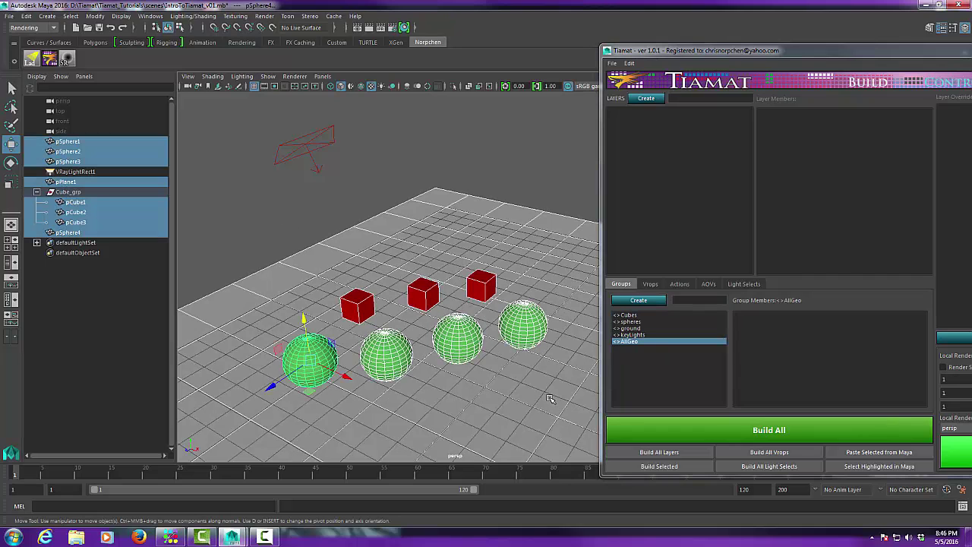
{"action": "left_click", "coordinate": [554, 184]}
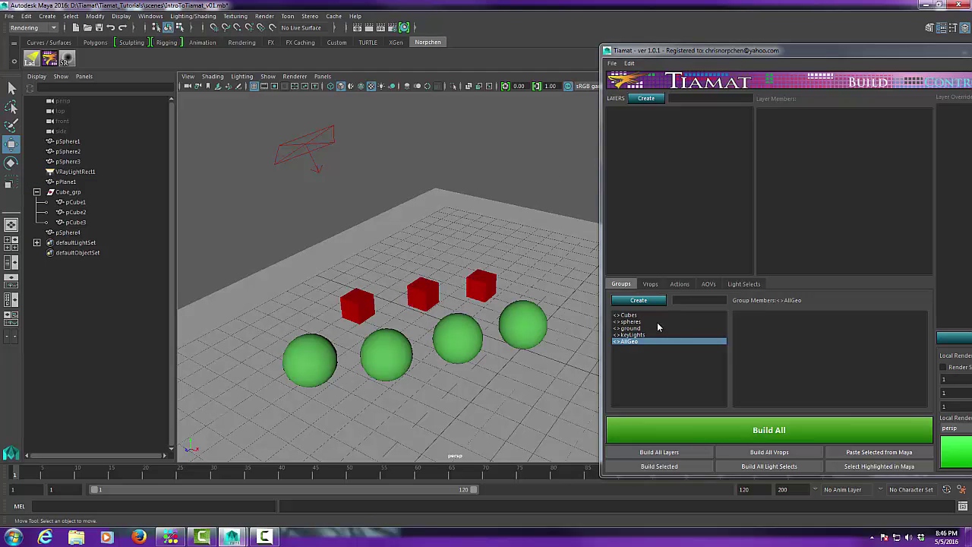
{"action": "left_click", "coordinate": [756, 320]}
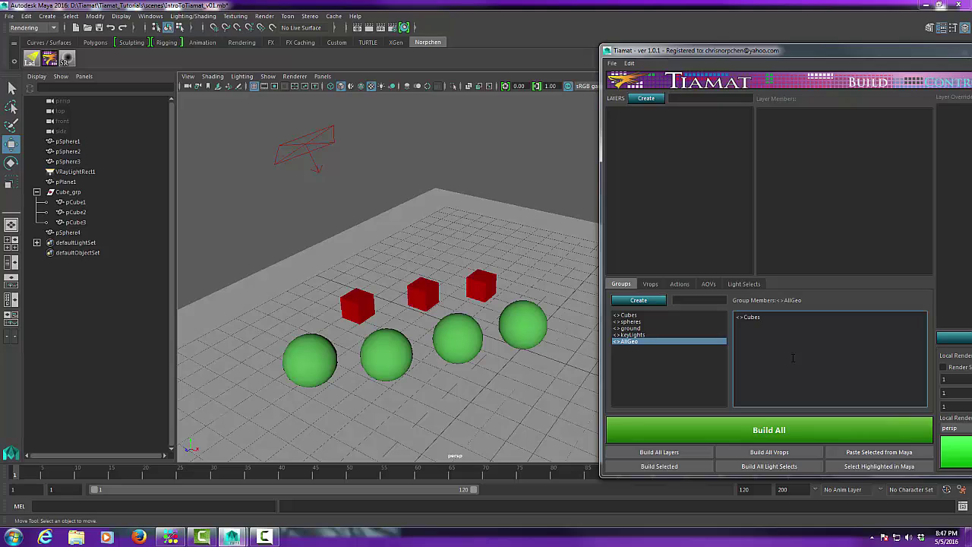
{"action": "left_click", "coordinate": [636, 341]}
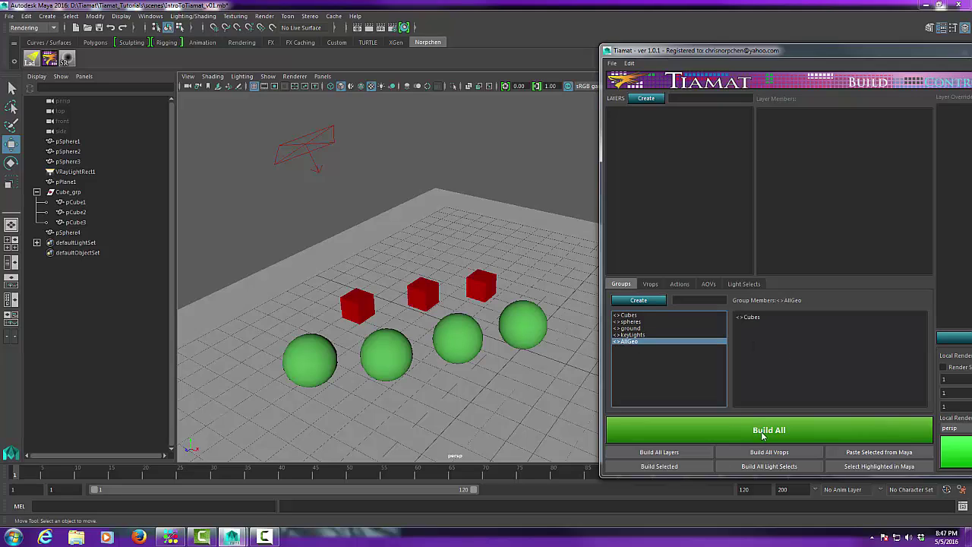
{"action": "left_click", "coordinate": [842, 465]}
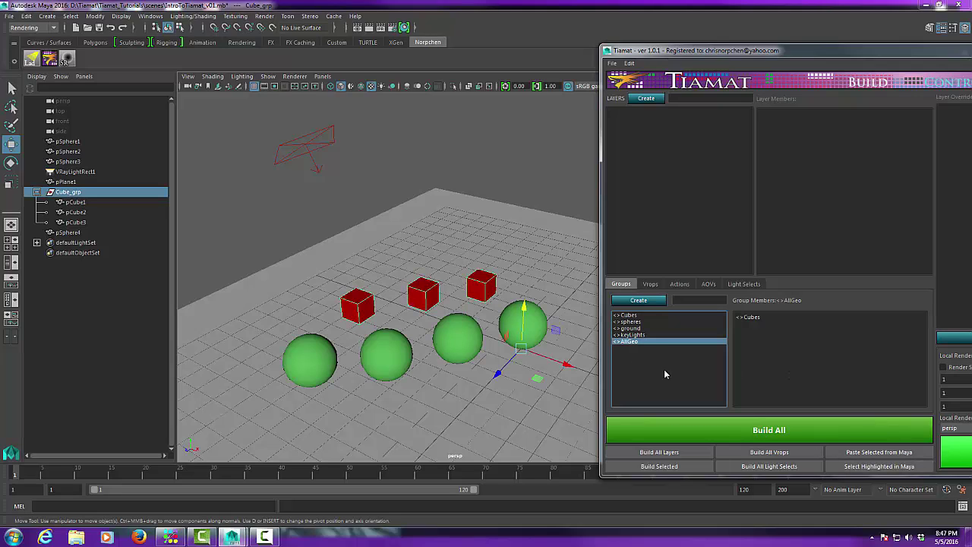
Compare the members of the Cubes and AllGeo groups, and remove the Cubes entry from AllGeo
{"action": "left_click", "coordinate": [629, 315]}
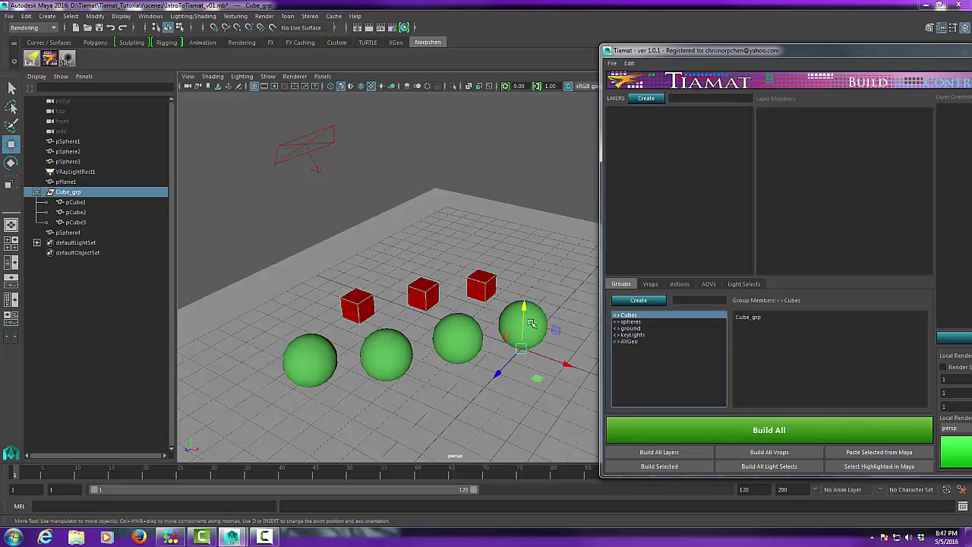
{"action": "left_click", "coordinate": [628, 341]}
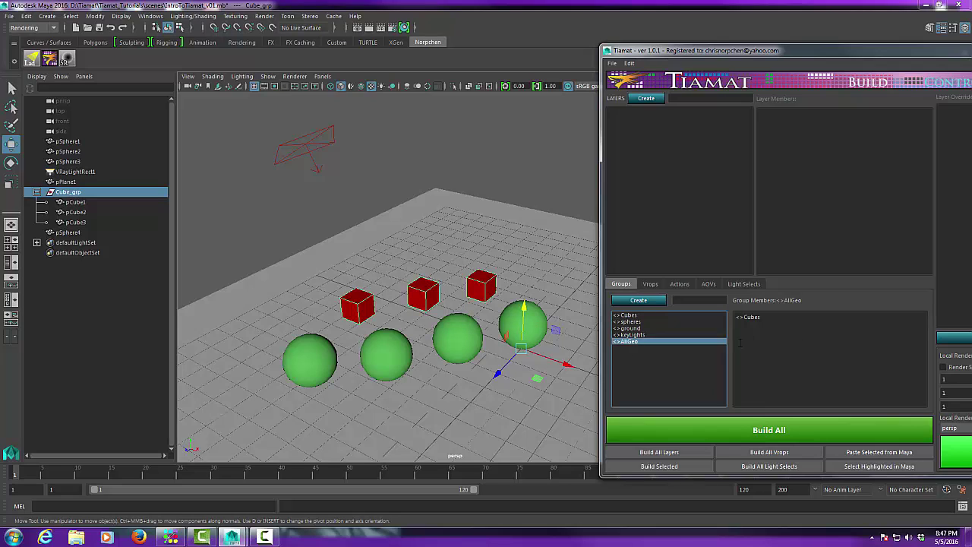
{"action": "left_click", "coordinate": [630, 316]}
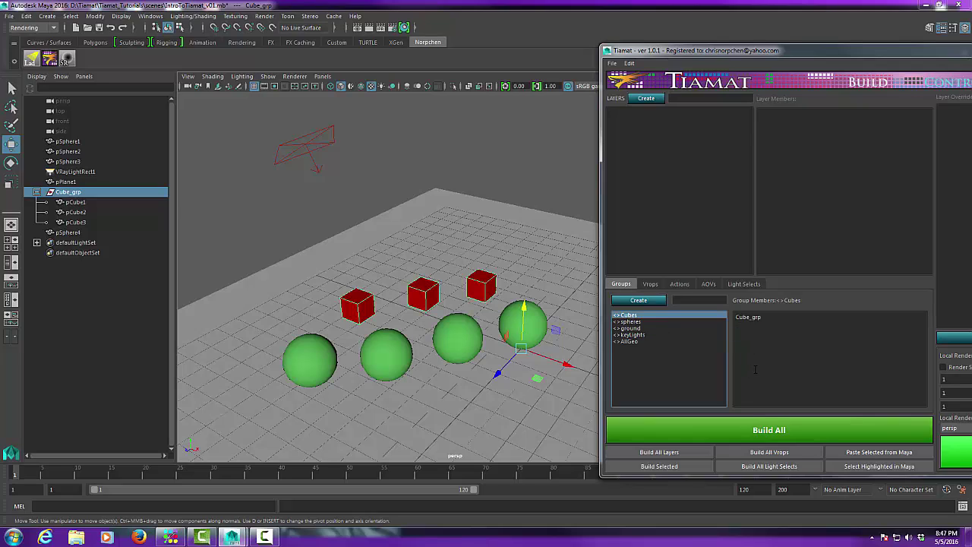
{"action": "left_click", "coordinate": [631, 341]}
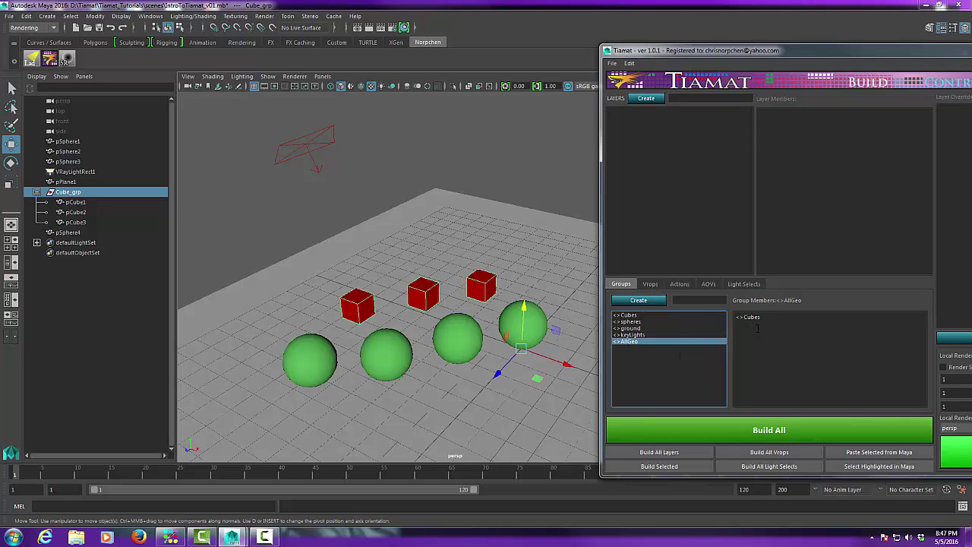
{"action": "left_click_drag", "start_coordinate": [749, 328], "coordinate": [719, 313]}
{"action": "key", "text": "BackSpace"}
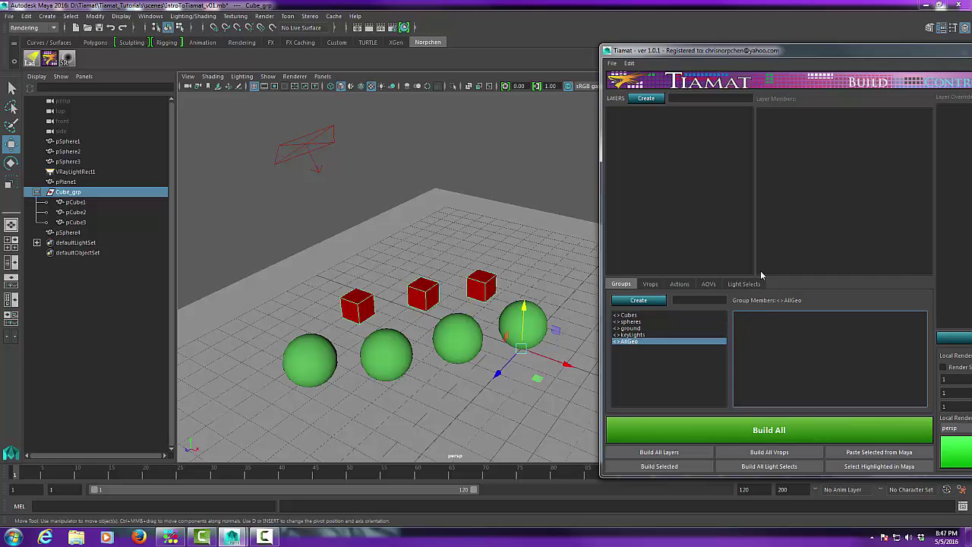
Move the Tiamat window fully into view and review the members of the Cubes and spheres groups
{"action": "left_click_drag", "start_coordinate": [785, 50], "coordinate": [493, 46]}
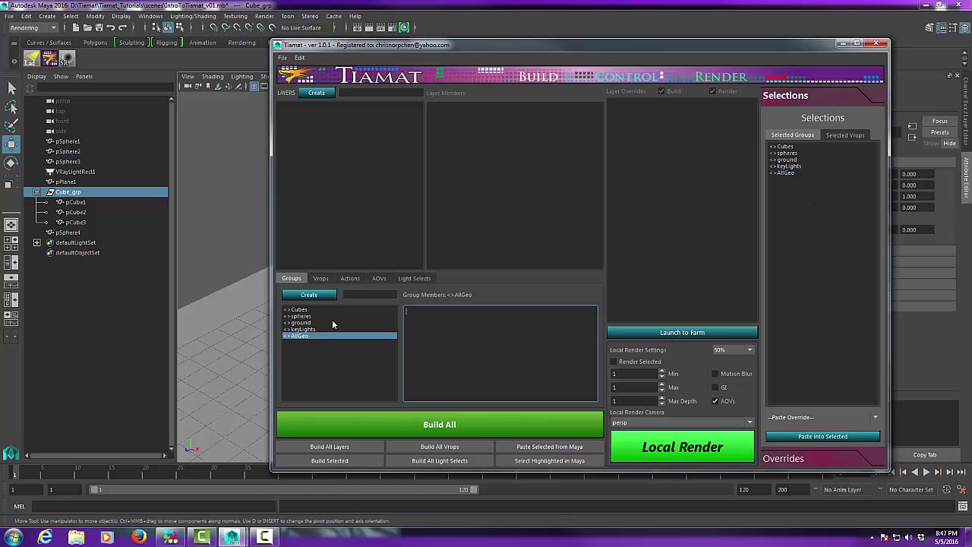
{"action": "left_click", "coordinate": [302, 310]}
{"action": "left_click", "coordinate": [302, 317]}
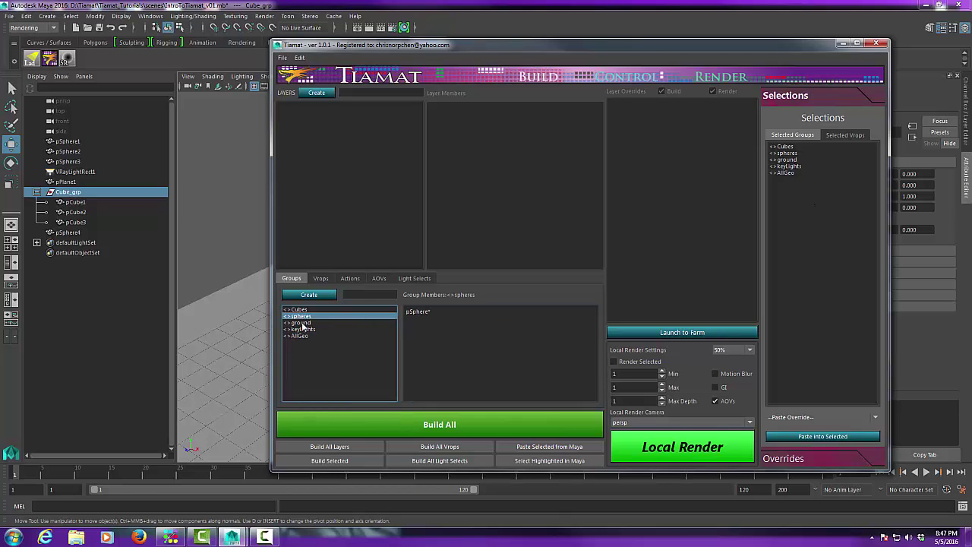
{"action": "left_click", "coordinate": [302, 310]}
Try out highlighting different combinations of groups among Tiamat's selectable groups
{"action": "left_click_drag", "start_coordinate": [791, 148], "coordinate": [792, 180]}
{"action": "left_click", "coordinate": [788, 153]}
{"action": "left_click", "coordinate": [792, 147], "text": "ctrl"}
{"action": "left_click", "coordinate": [792, 161], "text": "ctrl"}
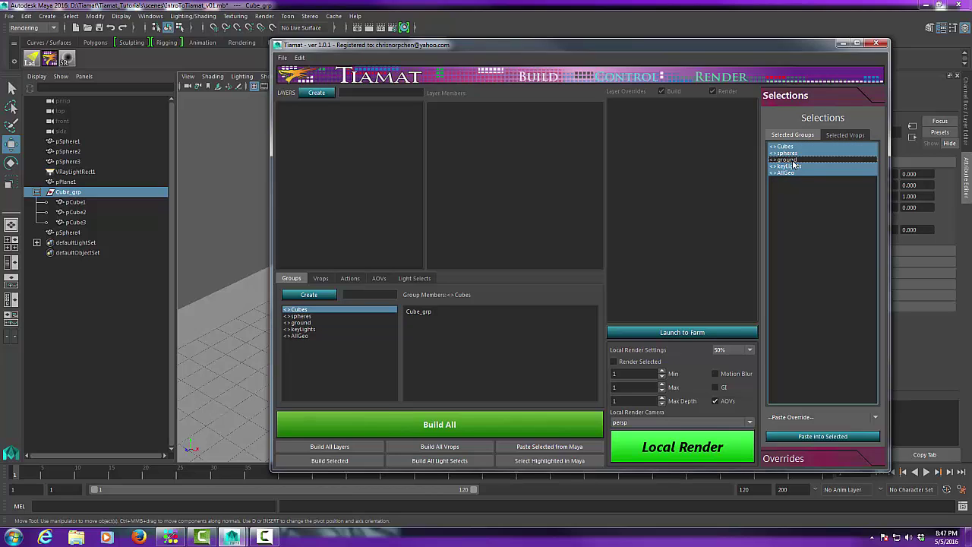
{"action": "left_click", "coordinate": [792, 173], "text": "ctrl"}
{"action": "left_click", "coordinate": [795, 154], "text": "ctrl"}
{"action": "left_click", "coordinate": [795, 146], "text": "ctrl"}
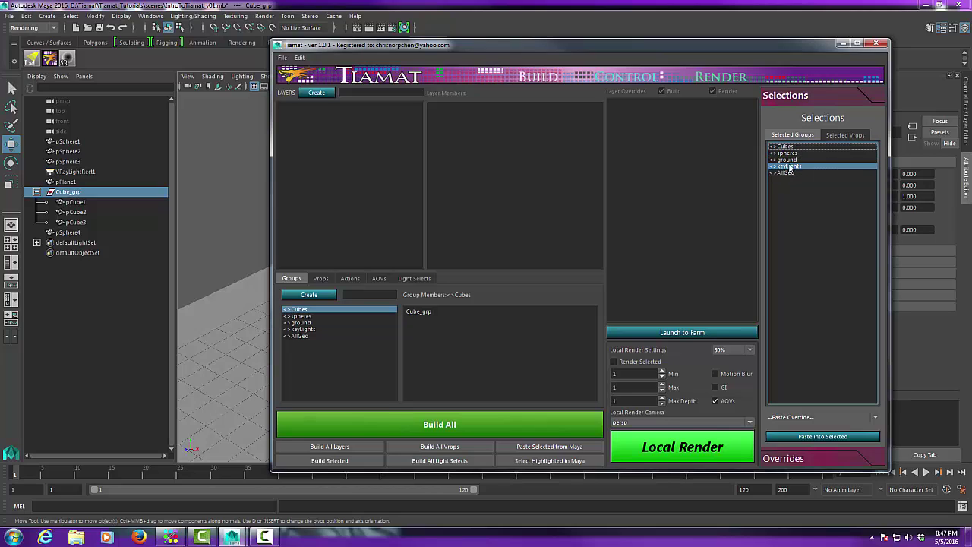
{"action": "left_click", "coordinate": [791, 174], "text": "ctrl"}
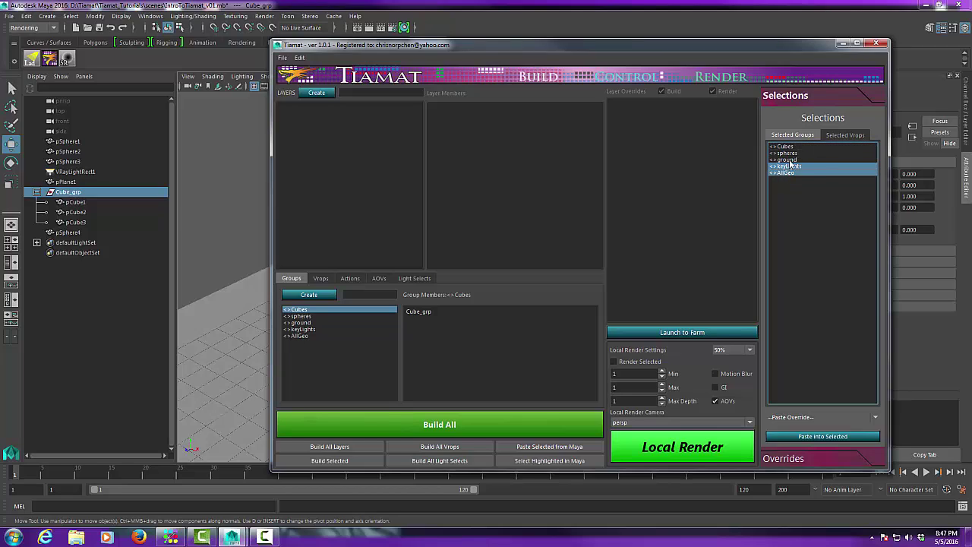
{"action": "left_click", "coordinate": [792, 147], "text": "ctrl"}
{"action": "left_click", "coordinate": [795, 154], "text": "ctrl"}
{"action": "left_click", "coordinate": [791, 160]}
Highlight only the Cubes, spheres and ground groups in Tiamat's group selections, leaving out keyLights and AllGeo
{"action": "mouse_move", "coordinate": [794, 147]}
{"action": "left_mouse_down"}
{"action": "mouse_move", "coordinate": [795, 188]}
{"action": "mouse_move", "coordinate": [795, 143]}
{"action": "left_mouse_up"}
{"action": "left_click", "coordinate": [795, 145], "text": "ctrl"}
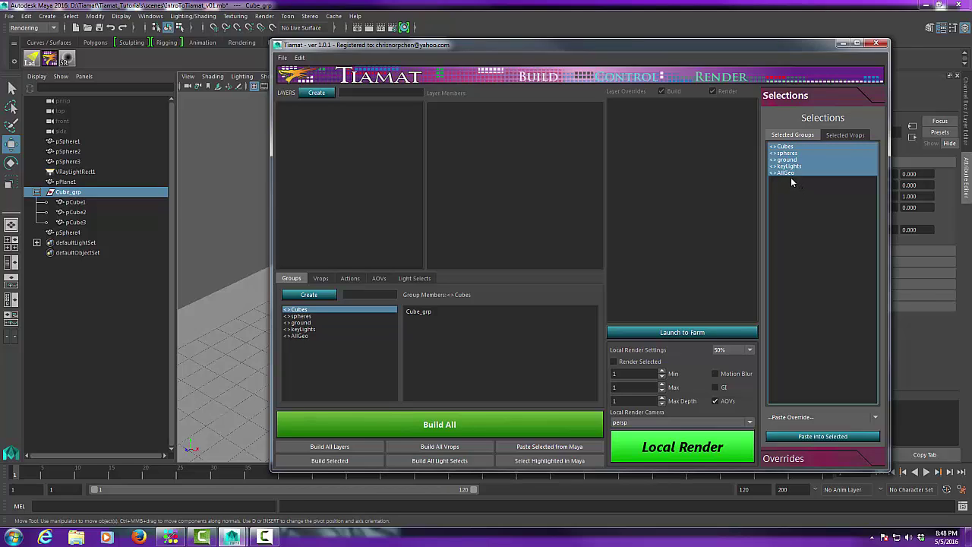
{"action": "left_click", "coordinate": [795, 147], "text": "ctrl"}
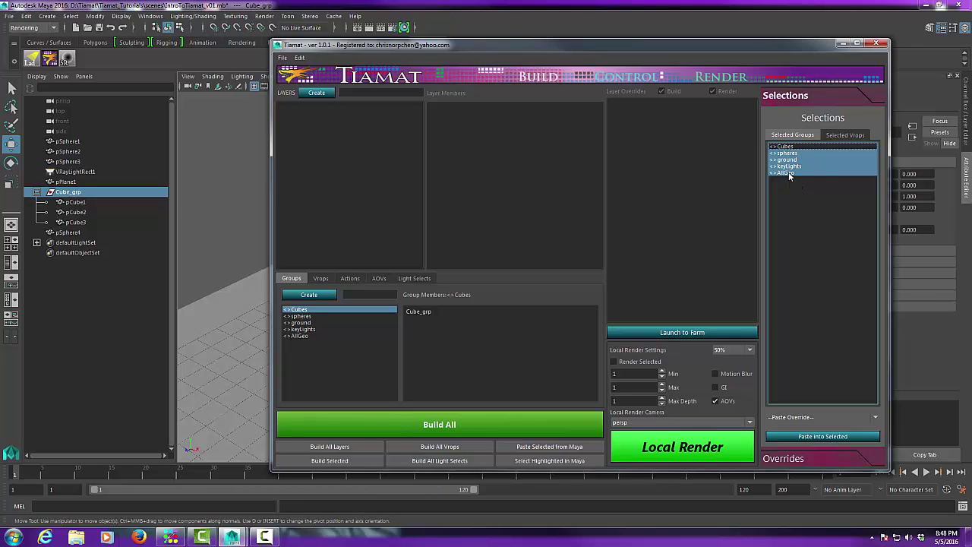
{"action": "left_click", "coordinate": [791, 173], "text": "ctrl"}
{"action": "left_click", "coordinate": [796, 166], "text": "ctrl"}
{"action": "left_click", "coordinate": [795, 146], "text": "ctrl"}
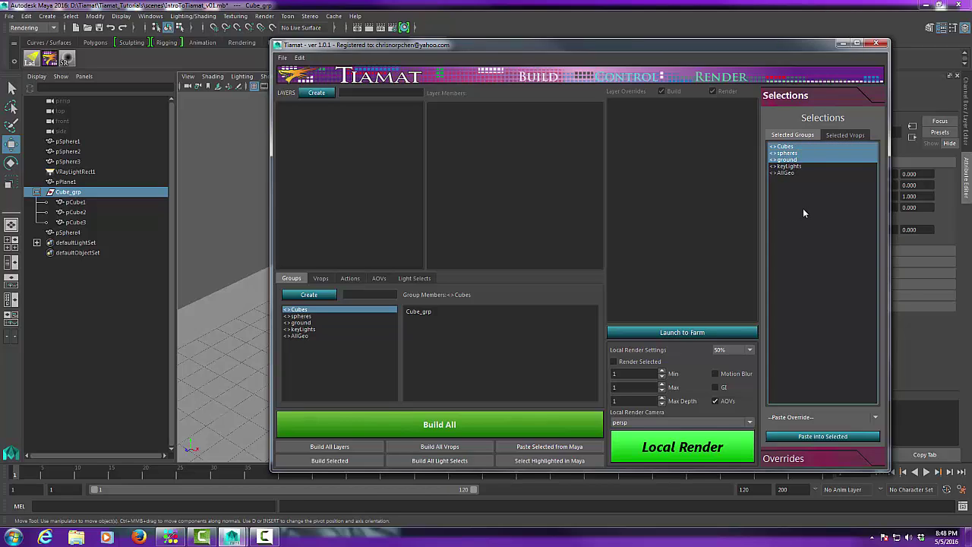
Paste the highlighted Cubes, spheres and ground groups into AllGeo as members, and clear the highlighting in the group selections
{"action": "left_click", "coordinate": [304, 337]}
{"action": "left_click", "coordinate": [422, 327]}
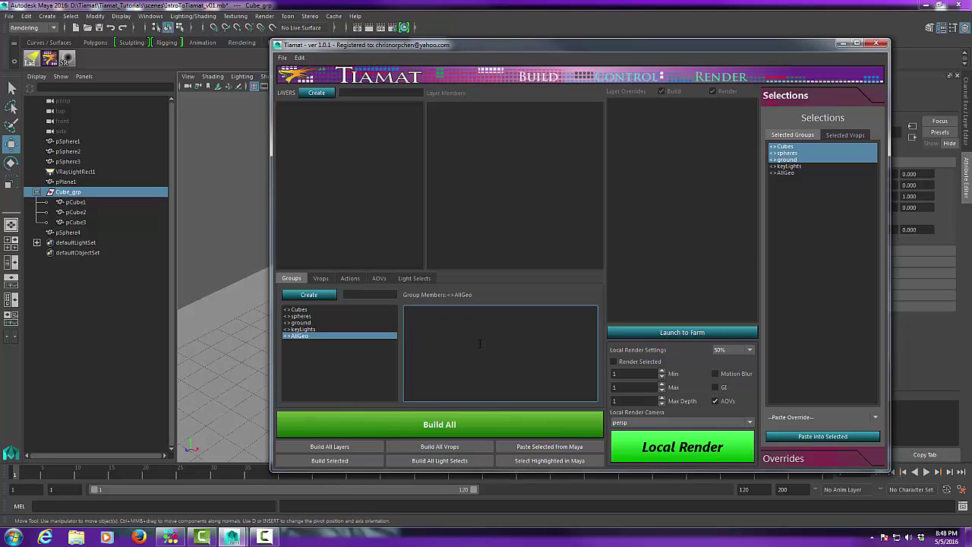
{"action": "left_click", "coordinate": [823, 438]}
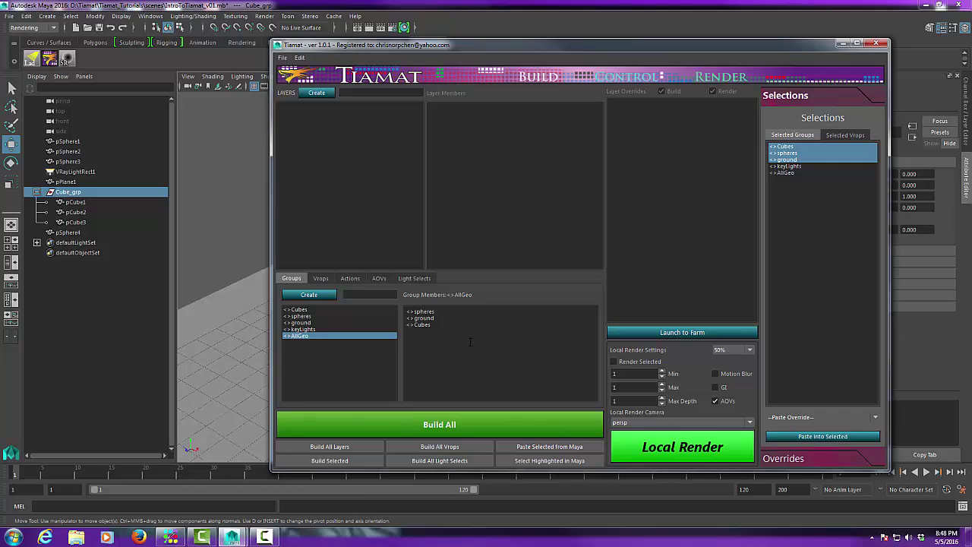
{"action": "left_click", "coordinate": [786, 180]}
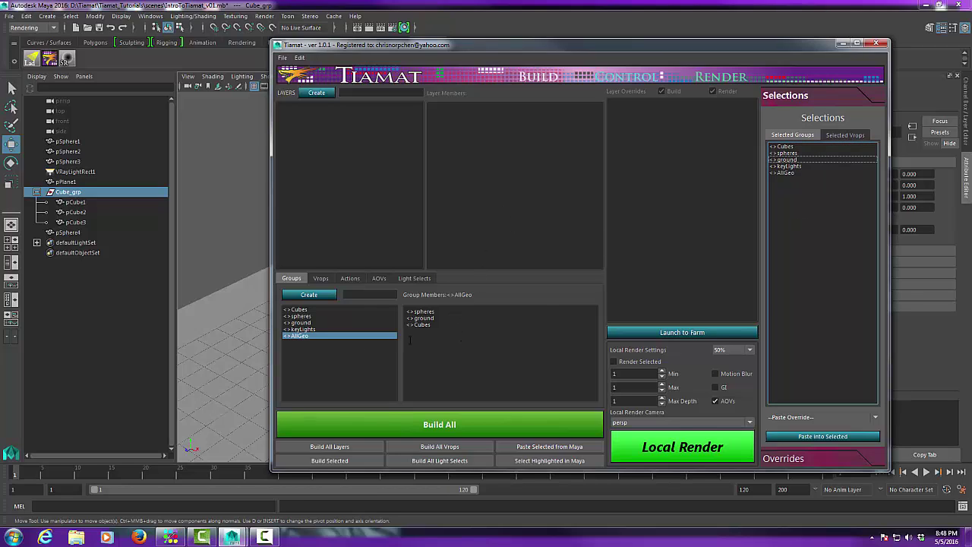
Check the AllGeo group by selecting its members in the Maya scene, and clear the selection
{"action": "left_click_drag", "start_coordinate": [471, 44], "coordinate": [866, 67]}
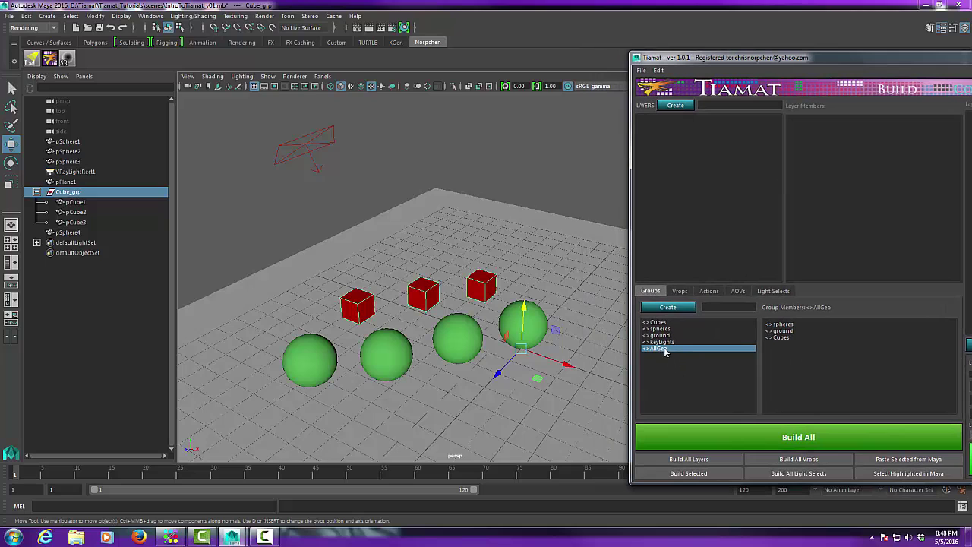
{"action": "left_click", "coordinate": [908, 473]}
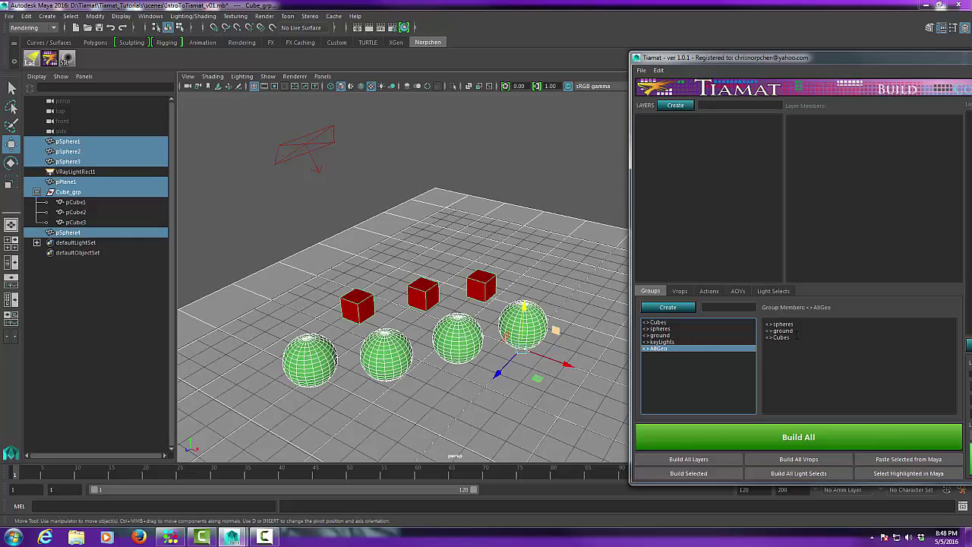
{"action": "left_click", "coordinate": [546, 157]}
Create a vrop named cubes and select it in the vrop list
{"action": "left_click_drag", "start_coordinate": [809, 65], "coordinate": [771, 68]}
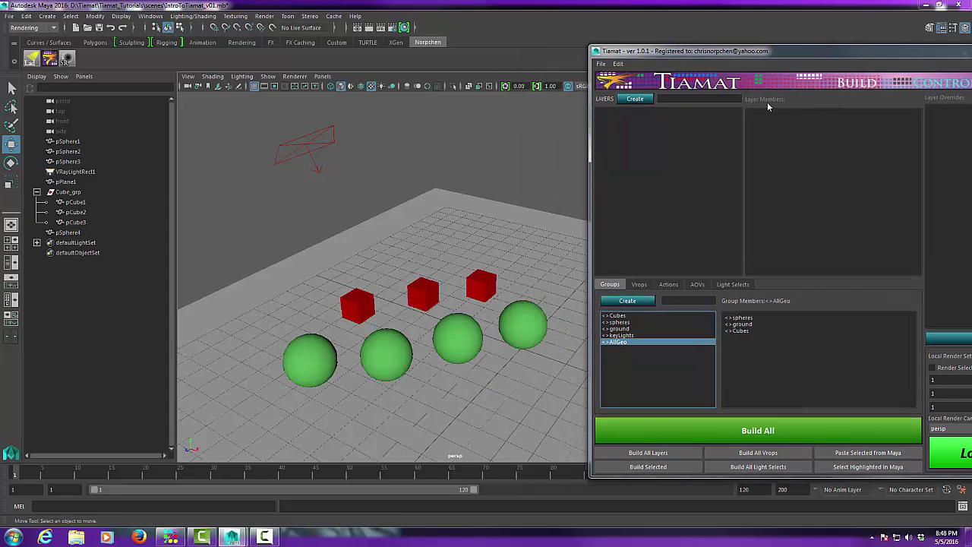
{"action": "left_click", "coordinate": [644, 284]}
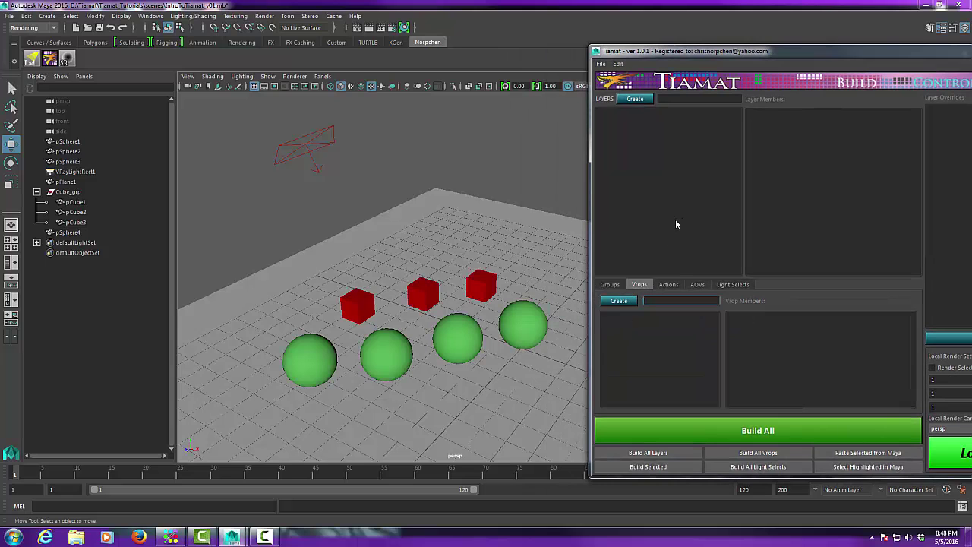
{"action": "left_click_drag", "start_coordinate": [812, 50], "coordinate": [520, 50]}
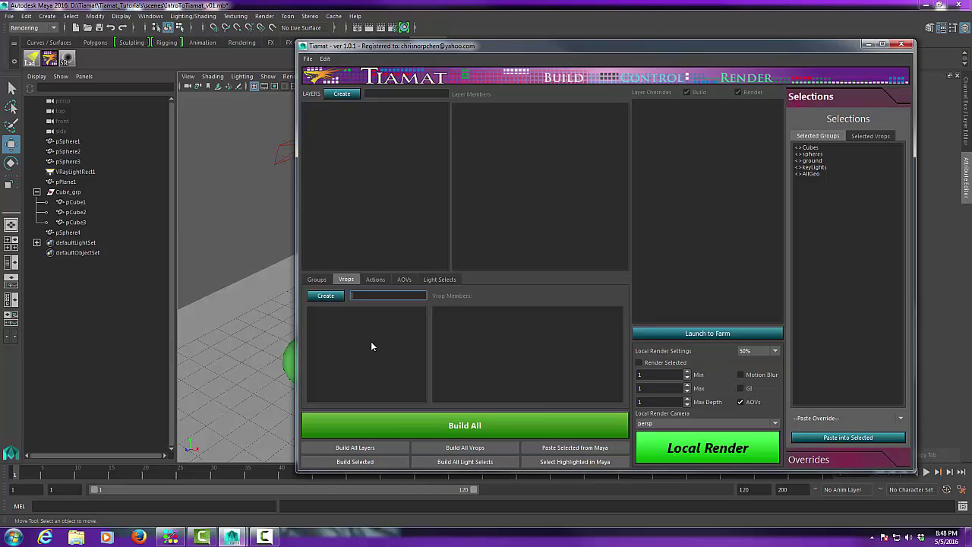
{"action": "type", "text": "cubes"}
{"action": "left_click", "coordinate": [338, 295]}
{"action": "left_click", "coordinate": [325, 313]}
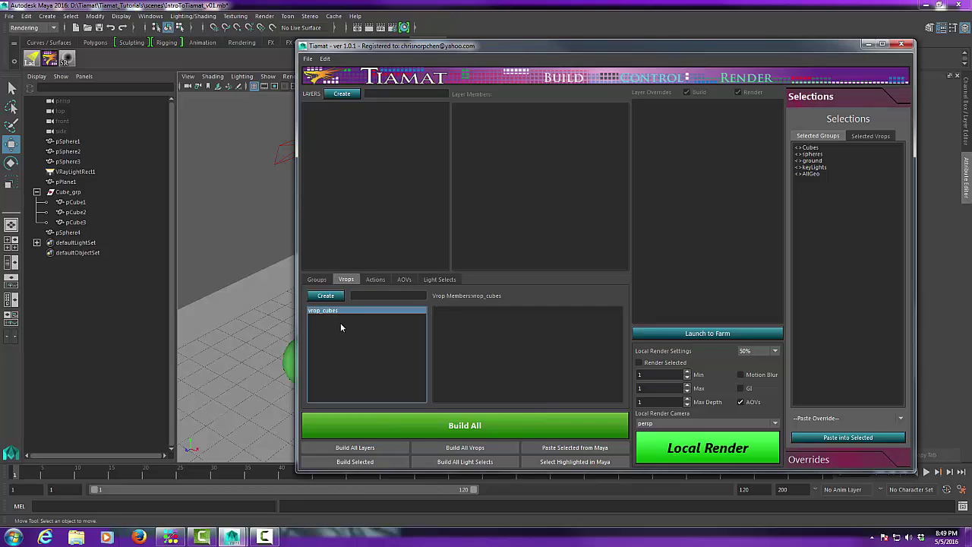
Try adding pCube2 from the scene directly to vrop_cubes, and clear the vrop's member list
{"action": "left_click", "coordinate": [317, 280]}
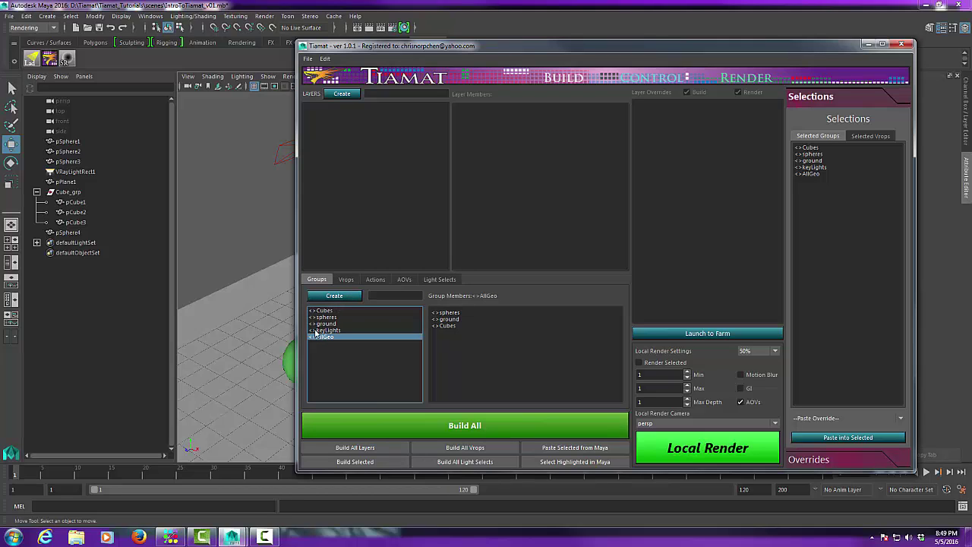
{"action": "left_click", "coordinate": [344, 280]}
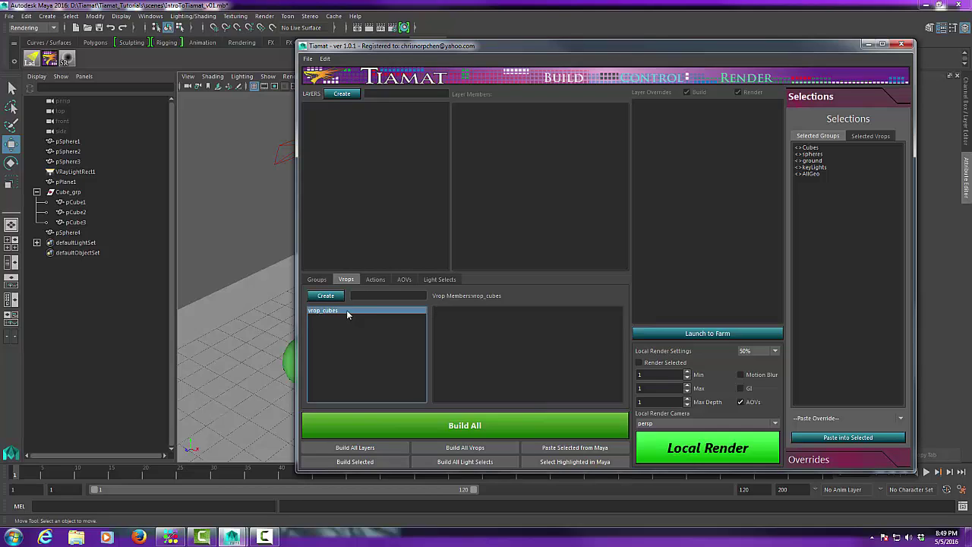
{"action": "left_click", "coordinate": [448, 340]}
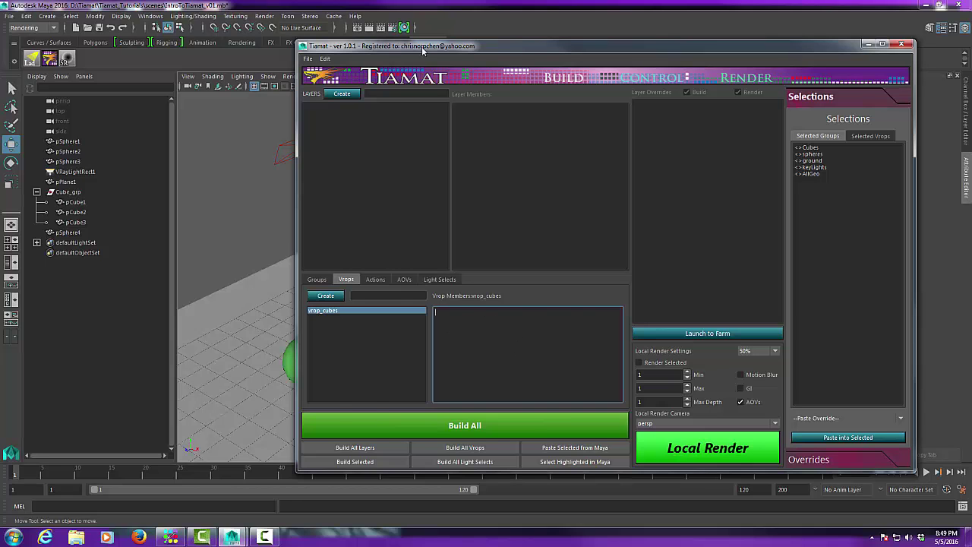
{"action": "left_click_drag", "start_coordinate": [420, 47], "coordinate": [603, 47]}
{"action": "left_click", "coordinate": [386, 361]}
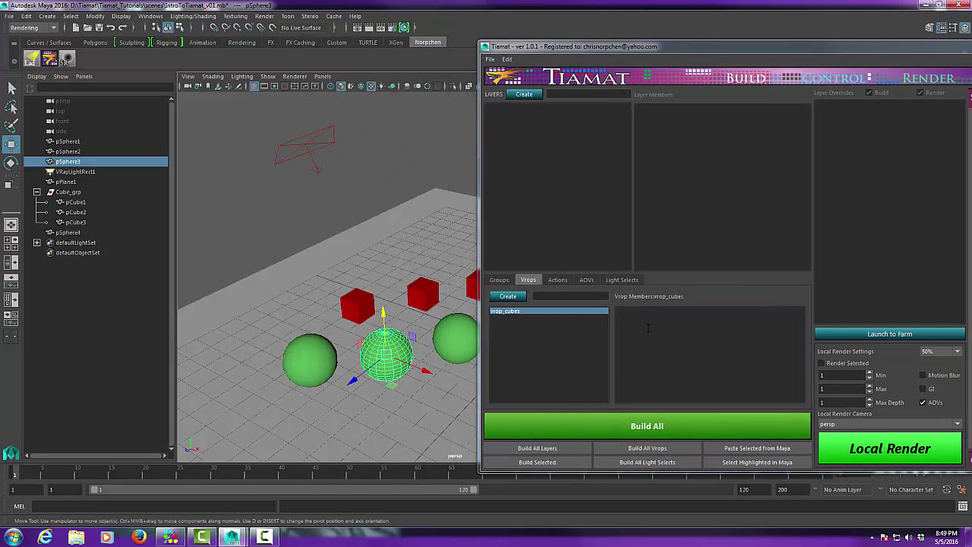
{"action": "left_click", "coordinate": [423, 294]}
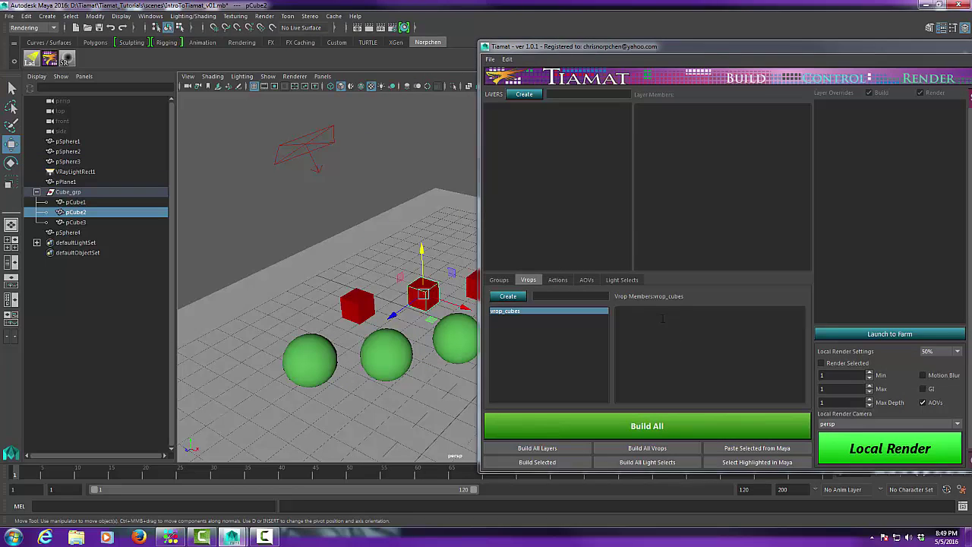
{"action": "left_click", "coordinate": [768, 452]}
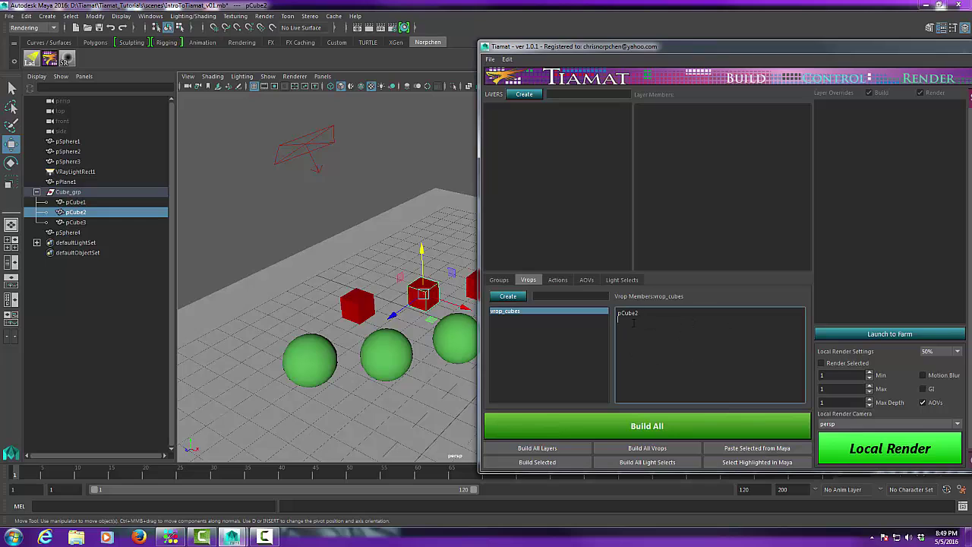
{"action": "key", "text": "ctrl+a"}
{"action": "key", "text": "BackSpace"}
Make the Cubes group the only member of vrop_cubes, removing the object entry pasted from Maya
{"action": "left_click_drag", "start_coordinate": [693, 49], "coordinate": [462, 38]}
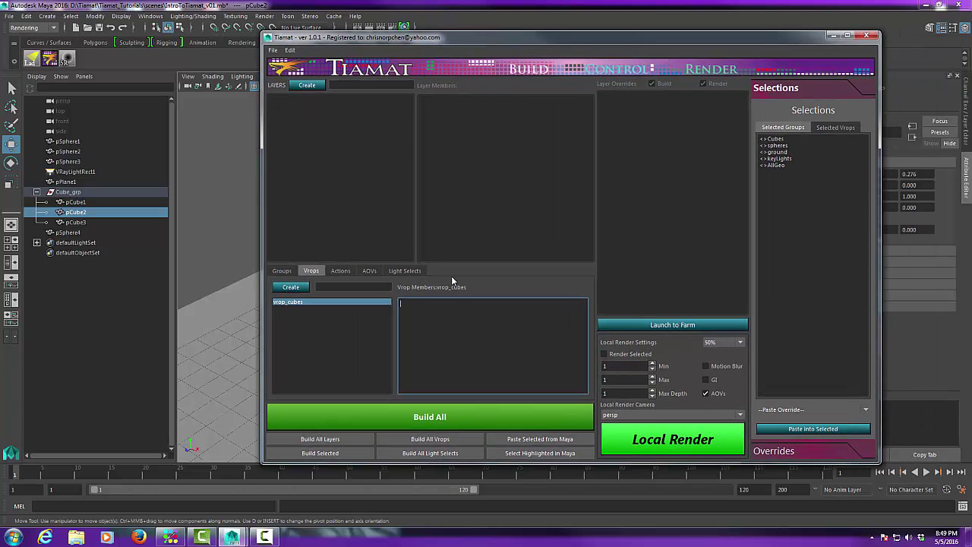
{"action": "left_click", "coordinate": [776, 139]}
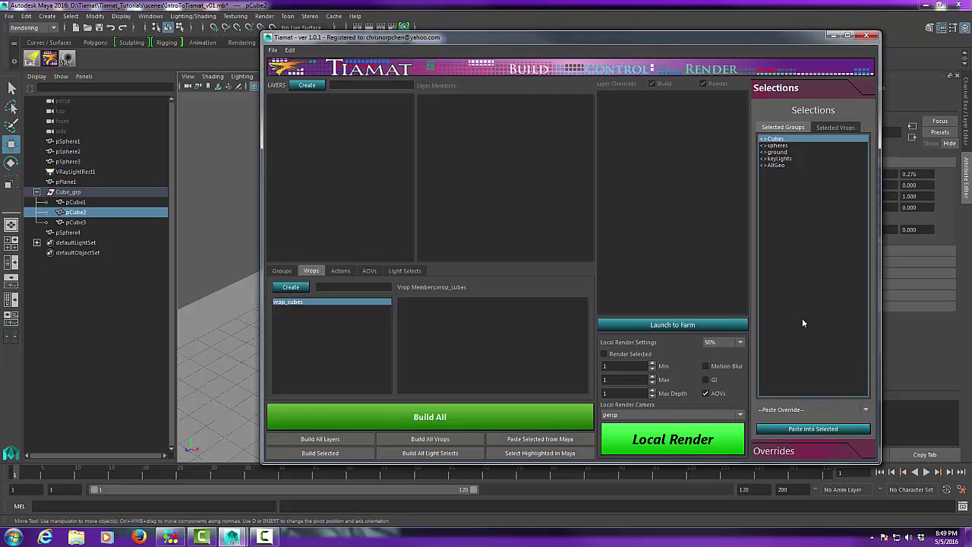
{"action": "left_click", "coordinate": [419, 324]}
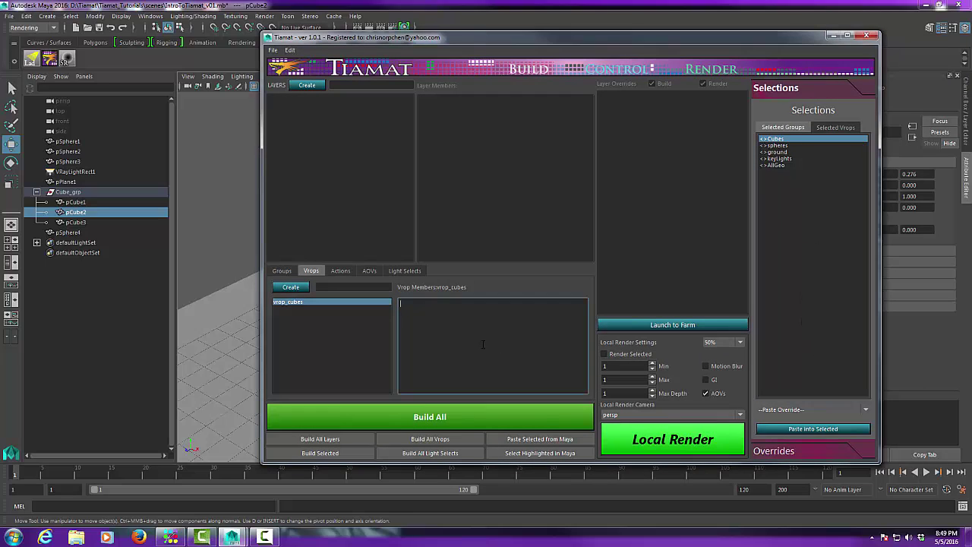
{"action": "left_click", "coordinate": [540, 440]}
{"action": "double_click", "coordinate": [434, 305]}
{"action": "key", "text": "BackSpace"}
{"action": "left_click", "coordinate": [808, 429]}
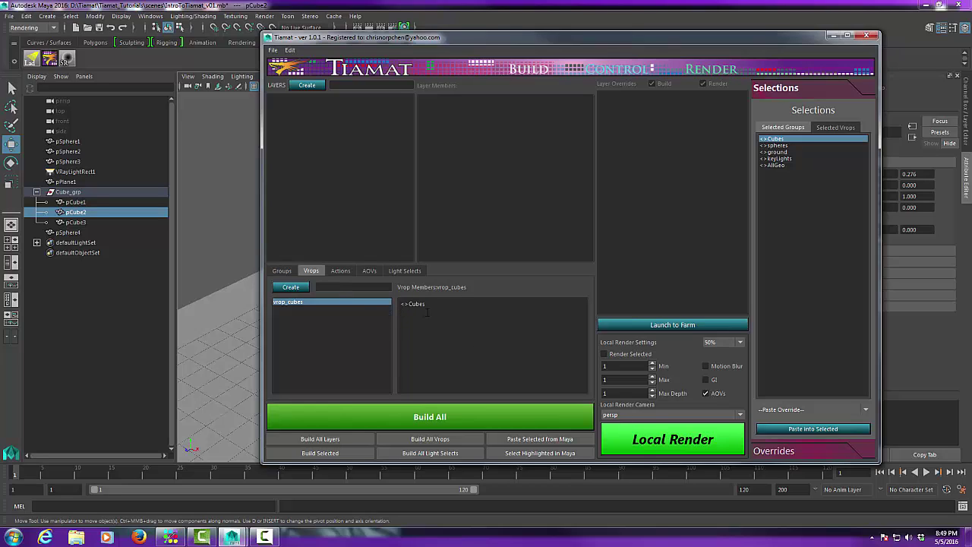
Create a vrop named spheres and paste the spheres group into it as its member
{"action": "left_click", "coordinate": [295, 302]}
{"action": "left_click", "coordinate": [332, 285]}
{"action": "type", "text": "spheres"}
{"action": "left_click", "coordinate": [285, 288]}
{"action": "left_click", "coordinate": [291, 309]}
{"action": "left_click", "coordinate": [782, 145]}
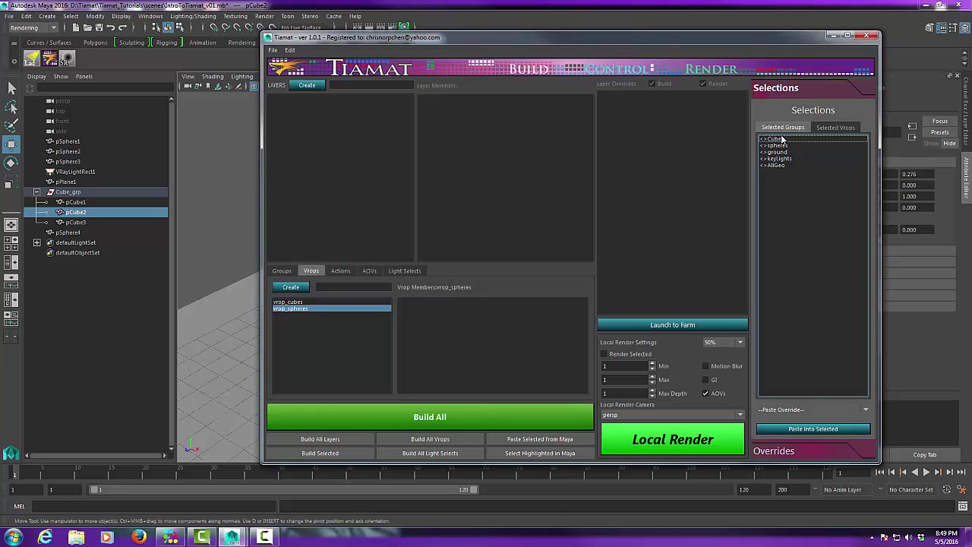
{"action": "left_click", "coordinate": [783, 146]}
{"action": "left_click", "coordinate": [800, 429]}
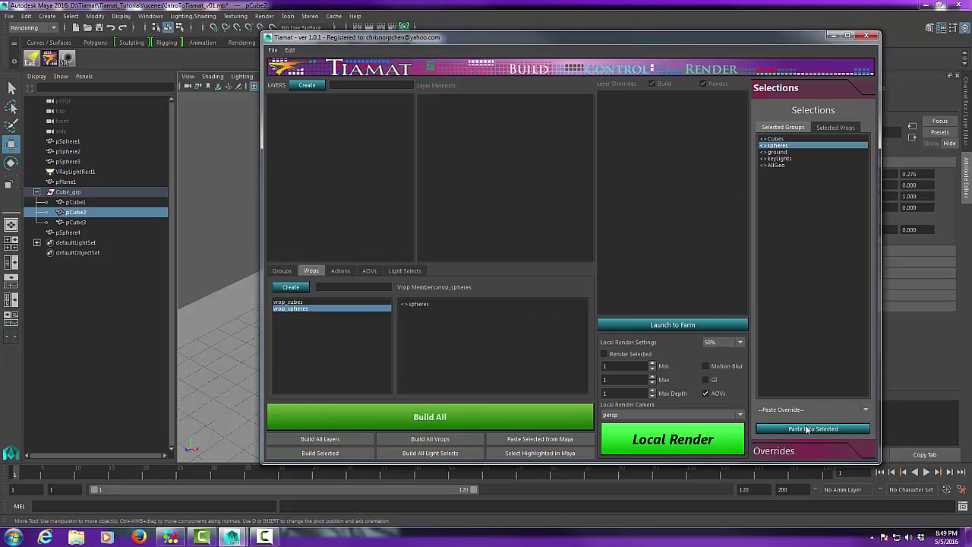
Create a vrop named ground and paste only the ground group into it as its member
{"action": "left_click", "coordinate": [341, 285]}
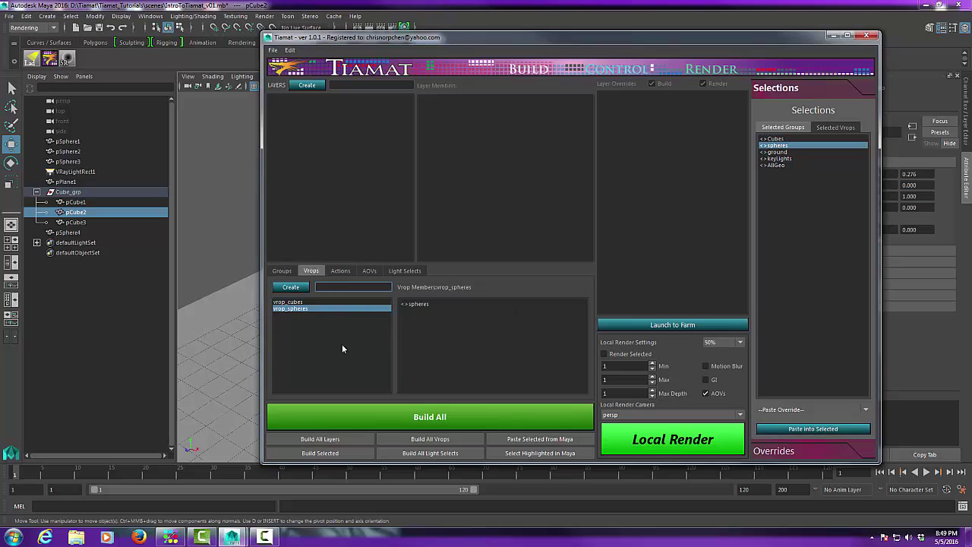
{"action": "type", "text": "ground"}
{"action": "left_click", "coordinate": [293, 287]}
{"action": "left_click", "coordinate": [304, 315]}
{"action": "left_click", "coordinate": [783, 152], "text": "ctrl"}
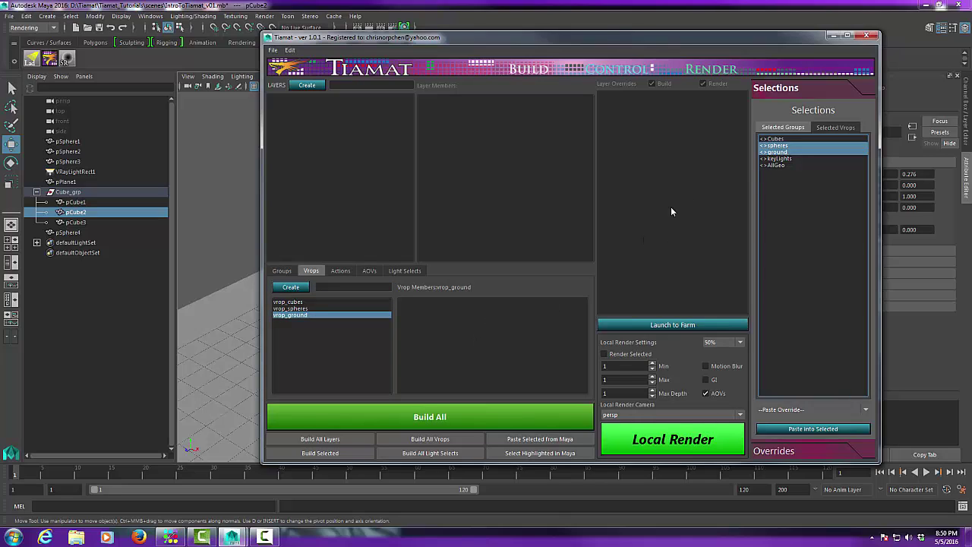
{"action": "left_click", "coordinate": [788, 152]}
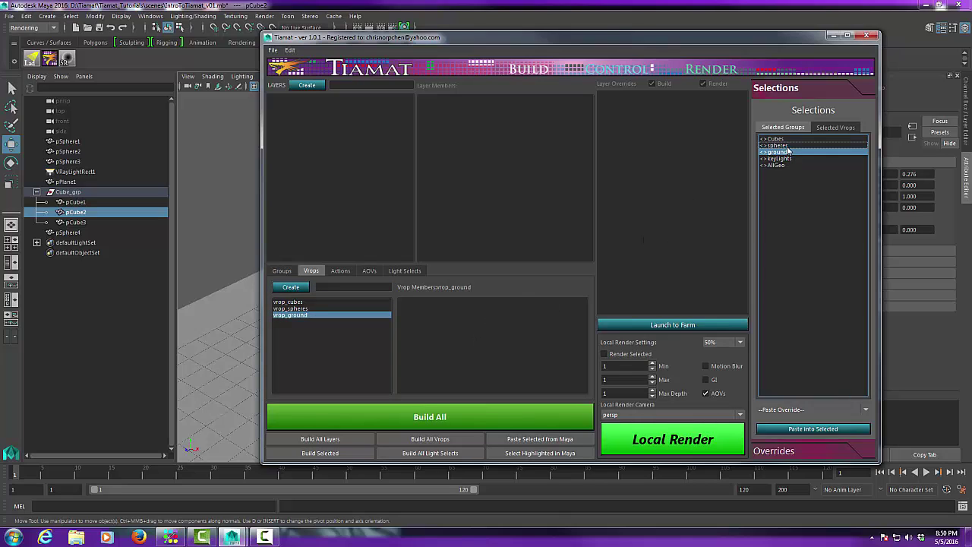
{"action": "left_click", "coordinate": [813, 429]}
Compare the members of the AllGeo and Cubes groups with the group entries in vrop_ground and vrop_cubes
{"action": "left_click_drag", "start_coordinate": [536, 37], "coordinate": [887, 69]}
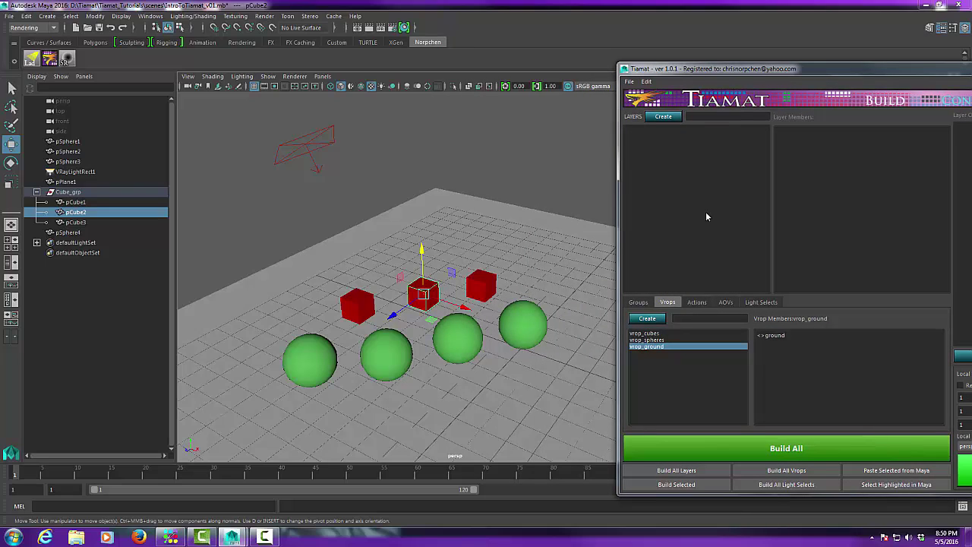
{"action": "left_click_drag", "start_coordinate": [815, 71], "coordinate": [777, 64]}
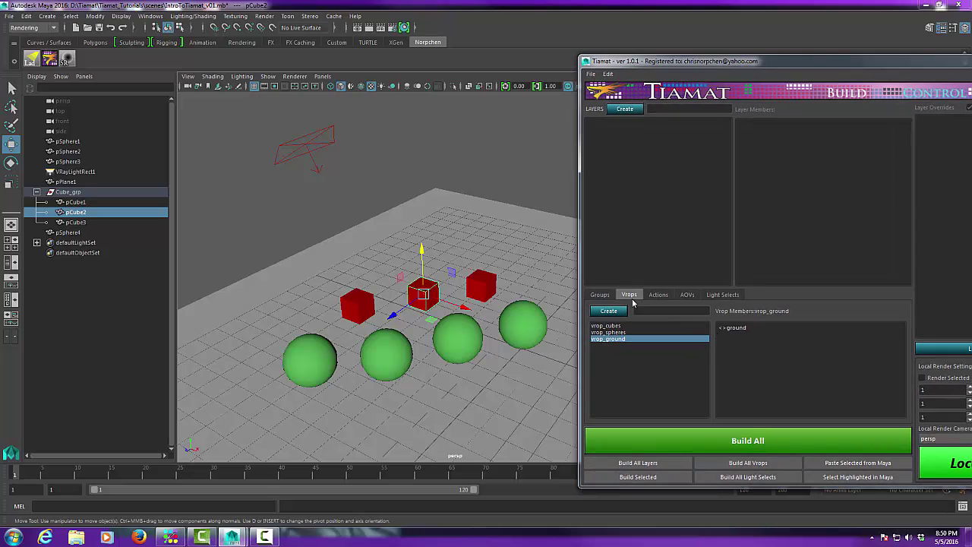
{"action": "left_click", "coordinate": [604, 295]}
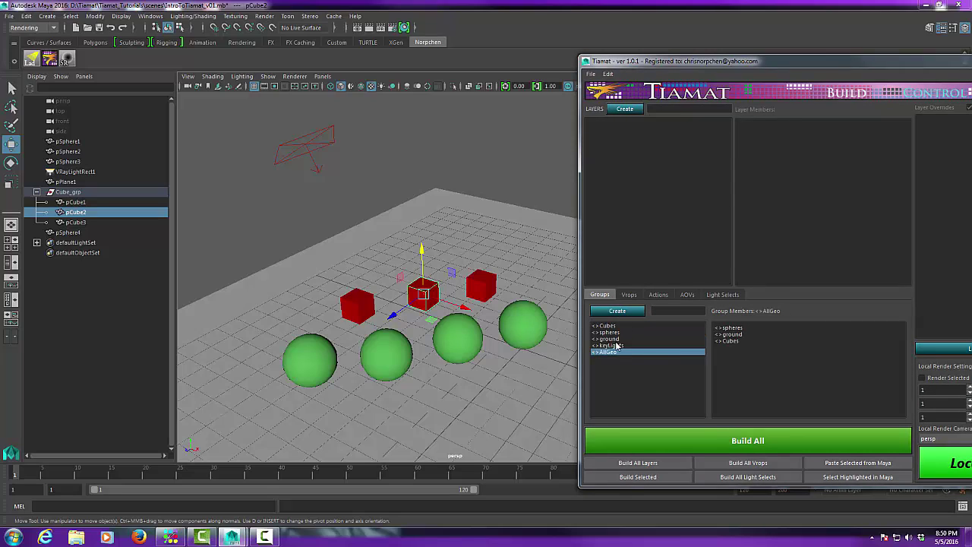
{"action": "left_click", "coordinate": [630, 296]}
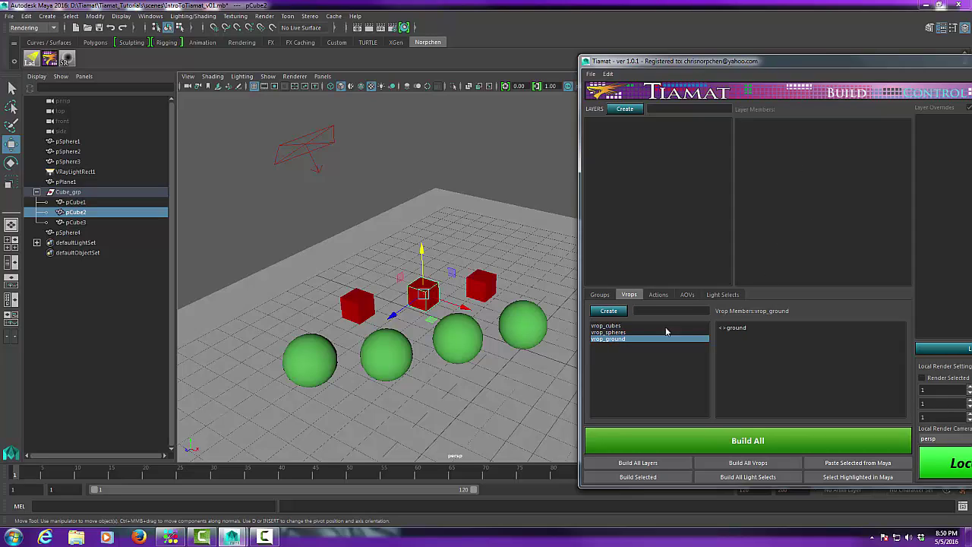
{"action": "left_click", "coordinate": [627, 338]}
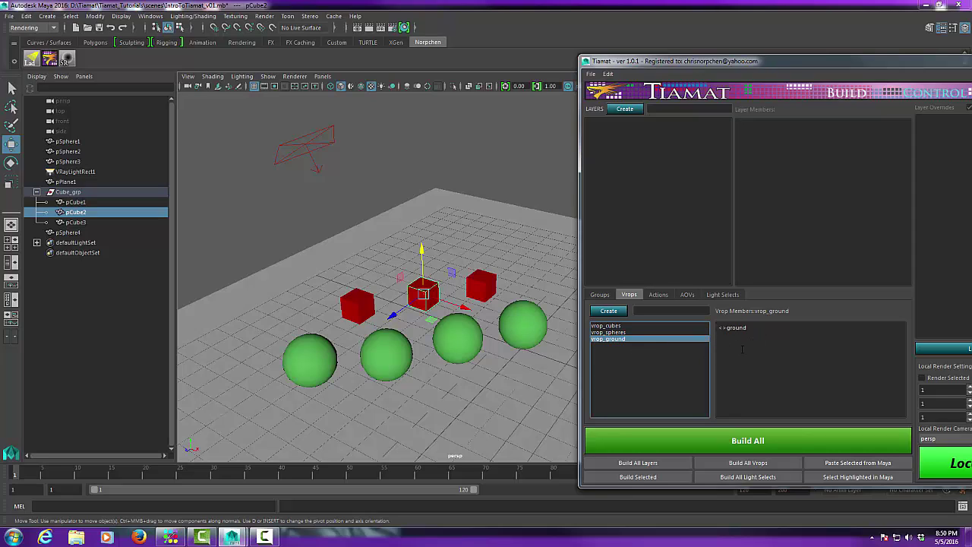
{"action": "left_click", "coordinate": [606, 294]}
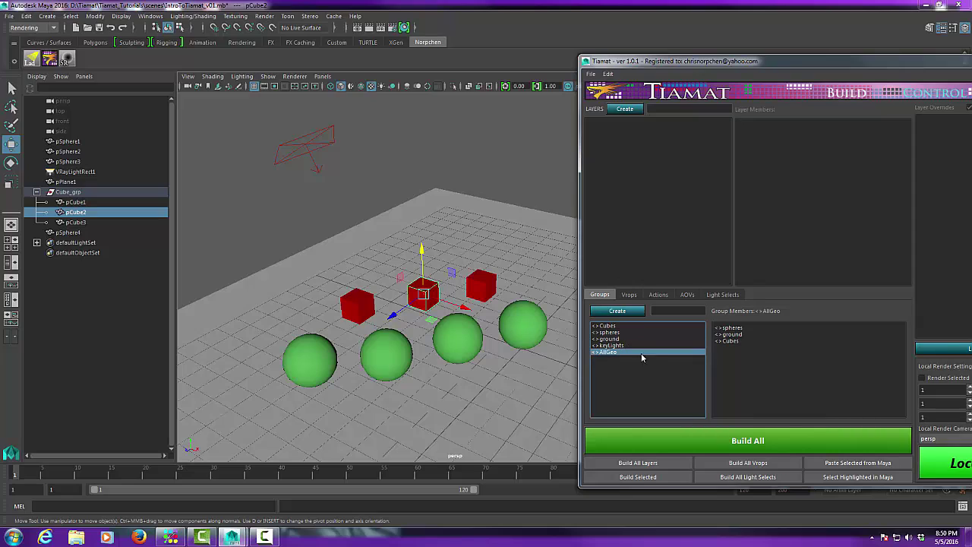
{"action": "left_click", "coordinate": [638, 297]}
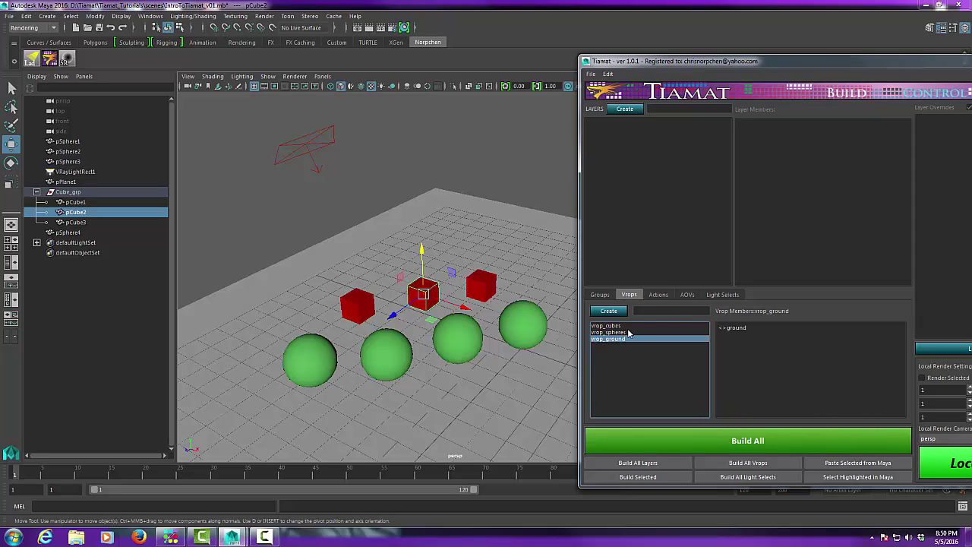
{"action": "left_click", "coordinate": [628, 326]}
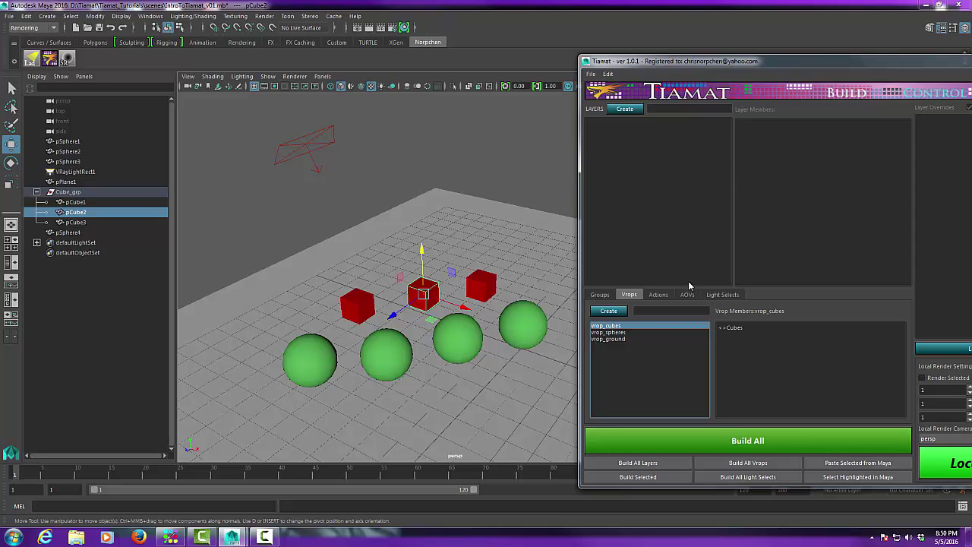
{"action": "left_click", "coordinate": [601, 295]}
{"action": "left_click", "coordinate": [613, 325]}
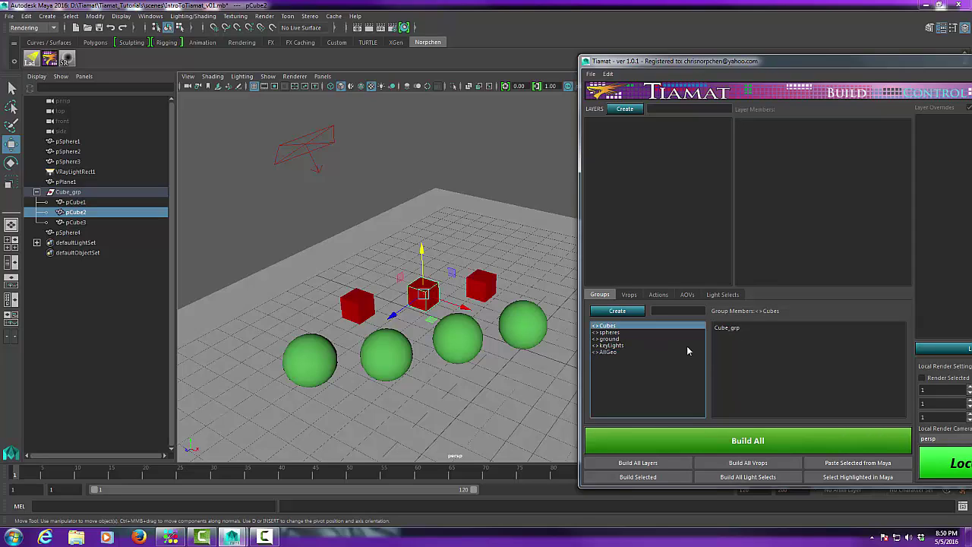
{"action": "left_click", "coordinate": [723, 337]}
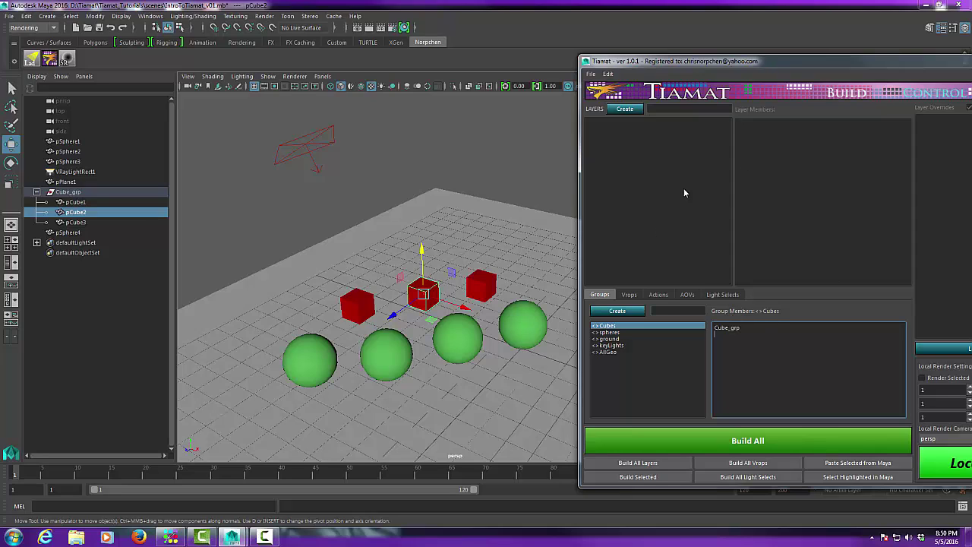
{"action": "left_click", "coordinate": [631, 294]}
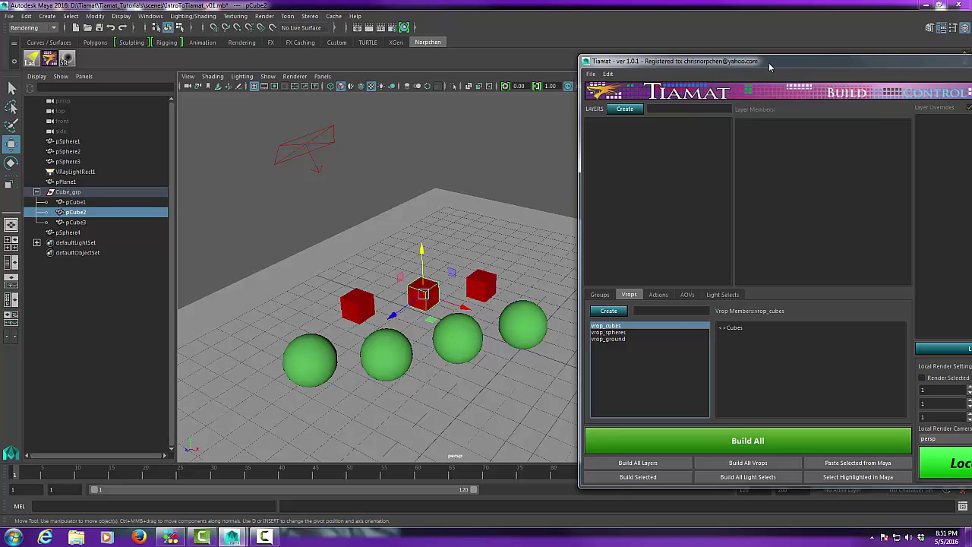
Review the members of vrop_ground and vrop_cubes
{"action": "left_click_drag", "start_coordinate": [772, 63], "coordinate": [751, 48]}
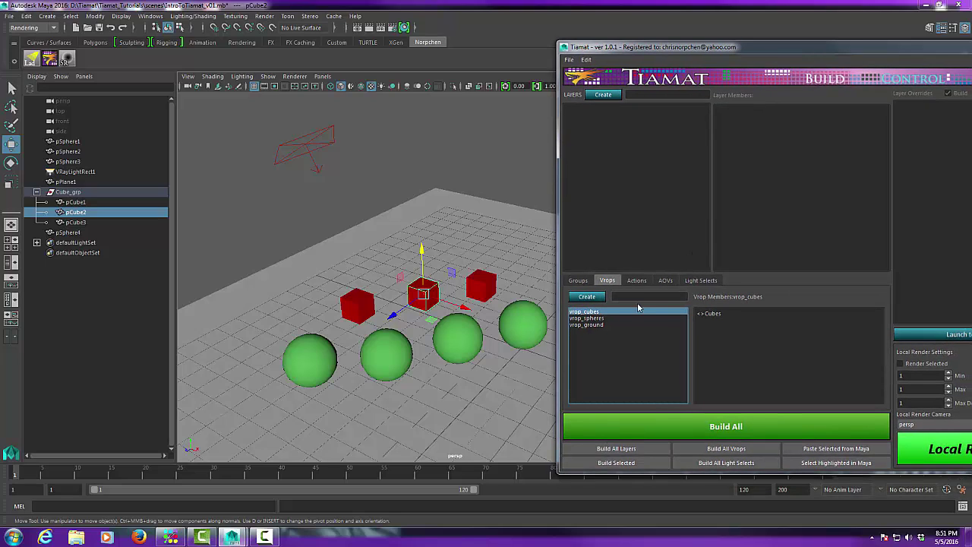
{"action": "left_click", "coordinate": [601, 325]}
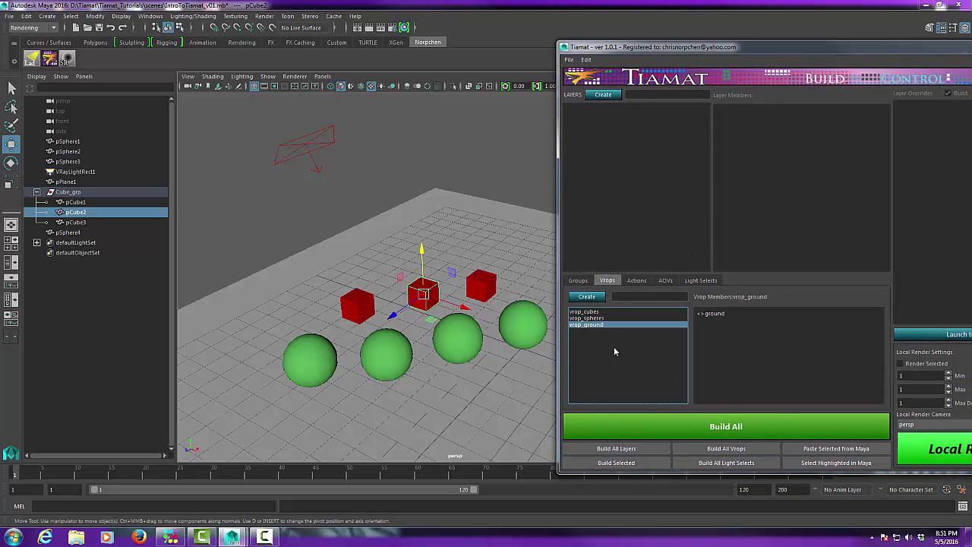
{"action": "left_click", "coordinate": [600, 312]}
{"action": "left_click", "coordinate": [600, 324]}
Show Maya's Channel Box / Layer Editor and position the Tiamat window so its full width is in view
{"action": "left_click_drag", "start_coordinate": [760, 49], "coordinate": [370, 43]}
{"action": "left_click", "coordinate": [942, 28]}
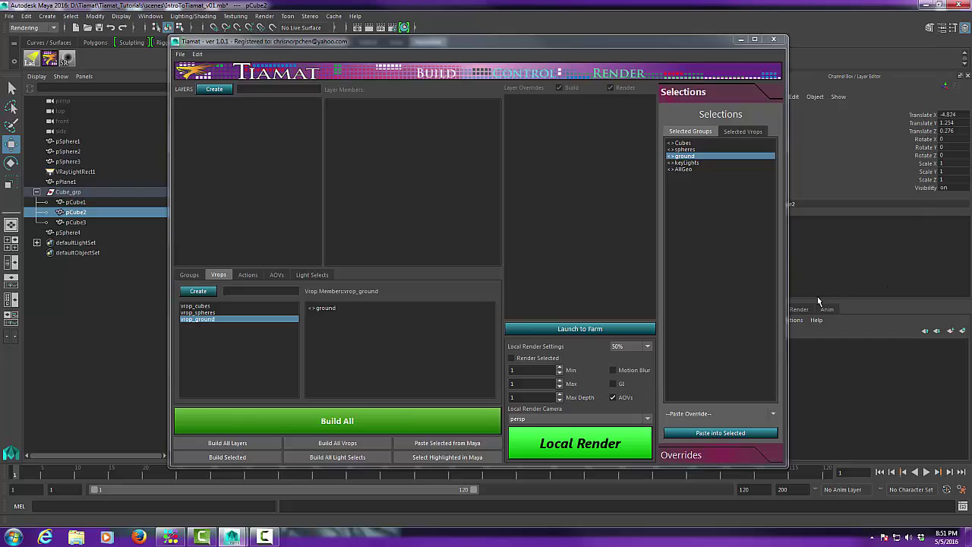
{"action": "left_click_drag", "start_coordinate": [666, 42], "coordinate": [711, 42]}
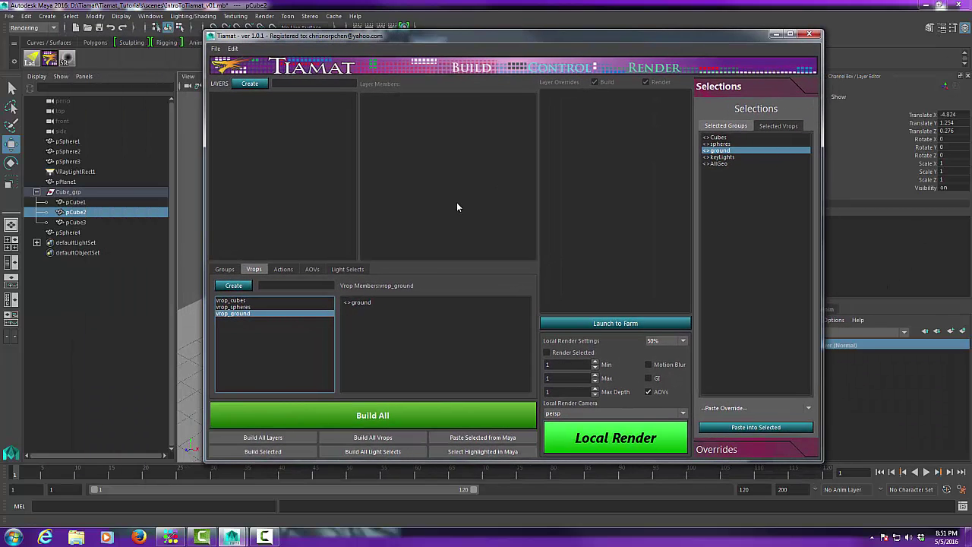
Create a render layer named cube_bty and select it
{"action": "left_click", "coordinate": [313, 83]}
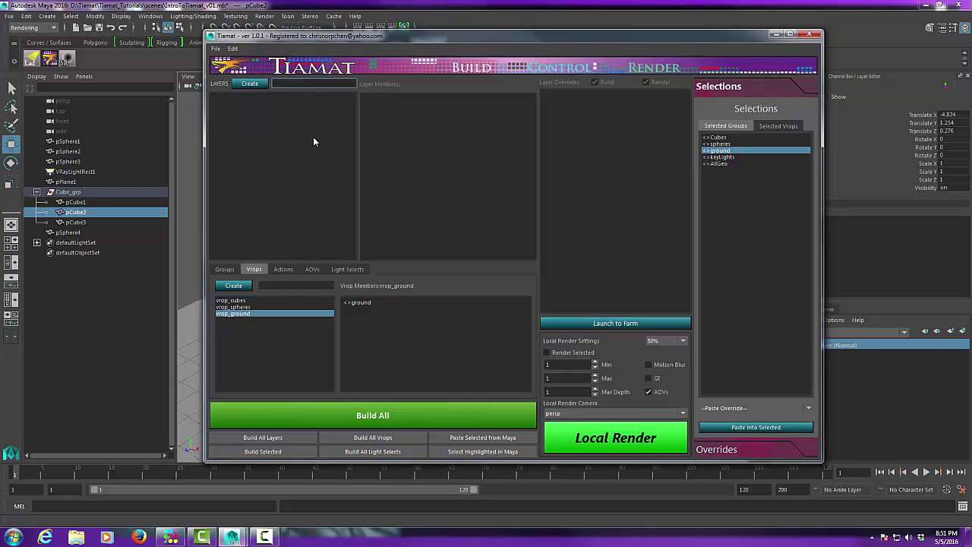
{"action": "type", "text": "cube"}
{"action": "left_click_drag", "start_coordinate": [423, 44], "coordinate": [515, 81]}
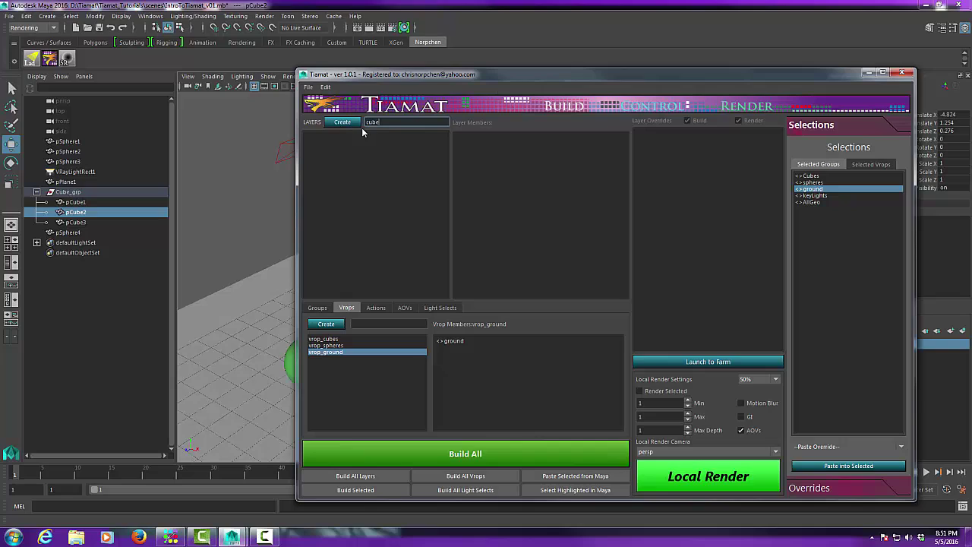
{"action": "type", "text": "_bty"}
{"action": "left_click", "coordinate": [343, 122]}
{"action": "left_click", "coordinate": [313, 136]}
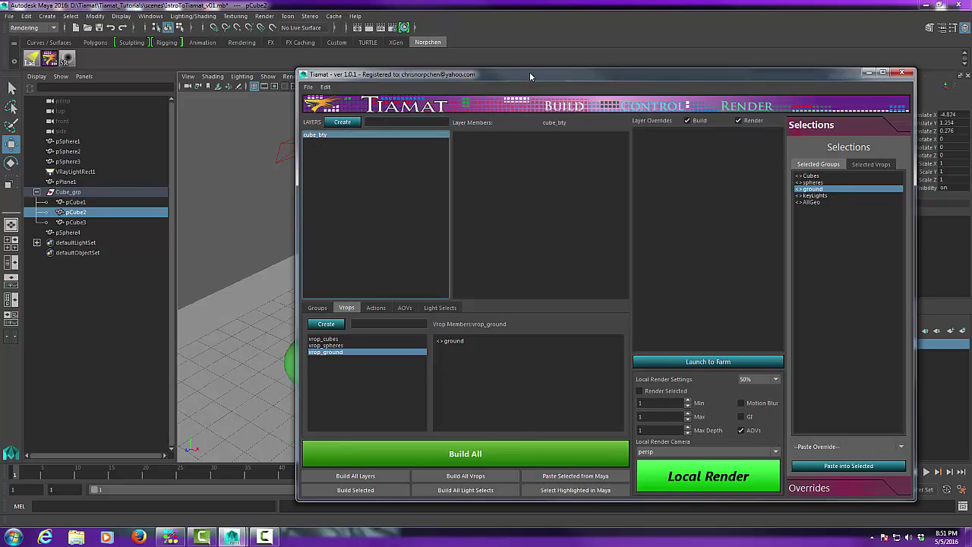
Select the Cubes, spheres, ground and keyLights groups as one continuous range for the cube_bty layer
{"action": "left_click_drag", "start_coordinate": [530, 71], "coordinate": [505, 47]}
{"action": "left_click", "coordinate": [470, 146]}
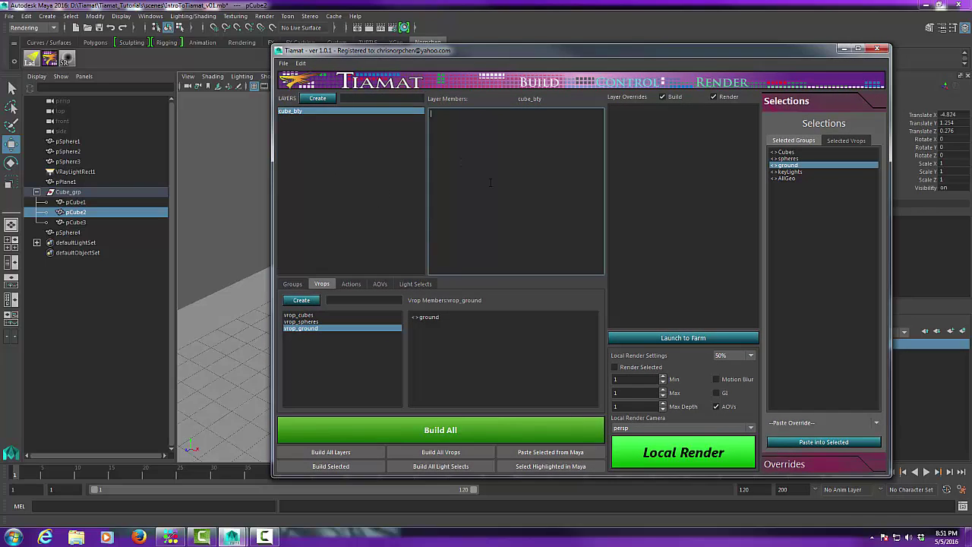
{"action": "left_click", "coordinate": [790, 153]}
{"action": "left_click", "coordinate": [797, 165], "text": "shift"}
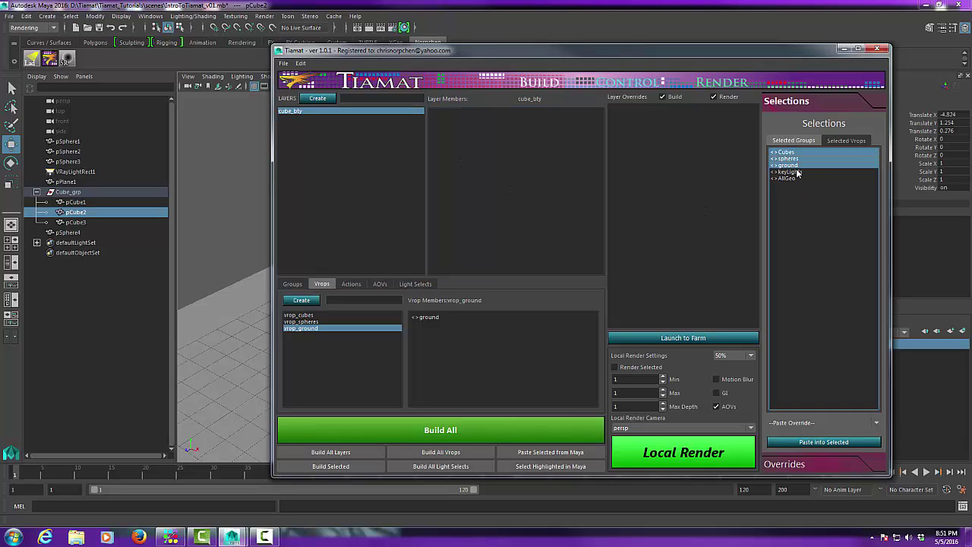
{"action": "left_click", "coordinate": [796, 172], "text": "shift"}
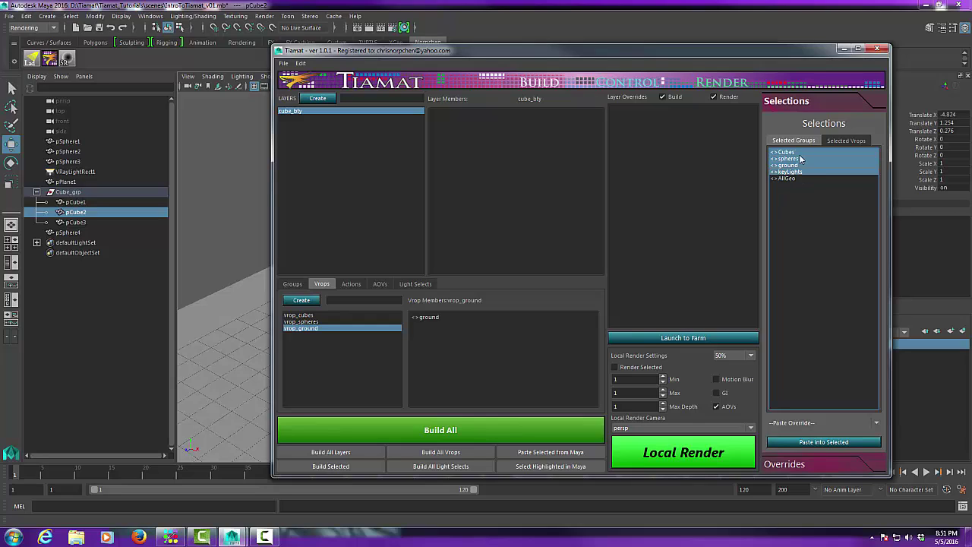
Select keyLights, Cubes, spheres and ground individually, leaving out AllGeo, and paste them into cube_bty's layer members
{"action": "left_click", "coordinate": [795, 172]}
{"action": "left_click", "coordinate": [794, 177], "text": "shift"}
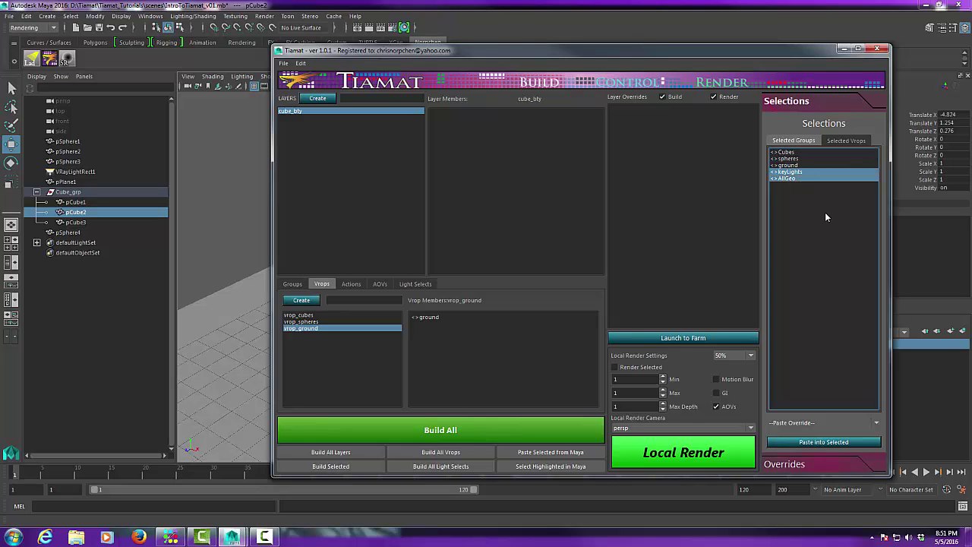
{"action": "left_click", "coordinate": [792, 178], "text": "ctrl"}
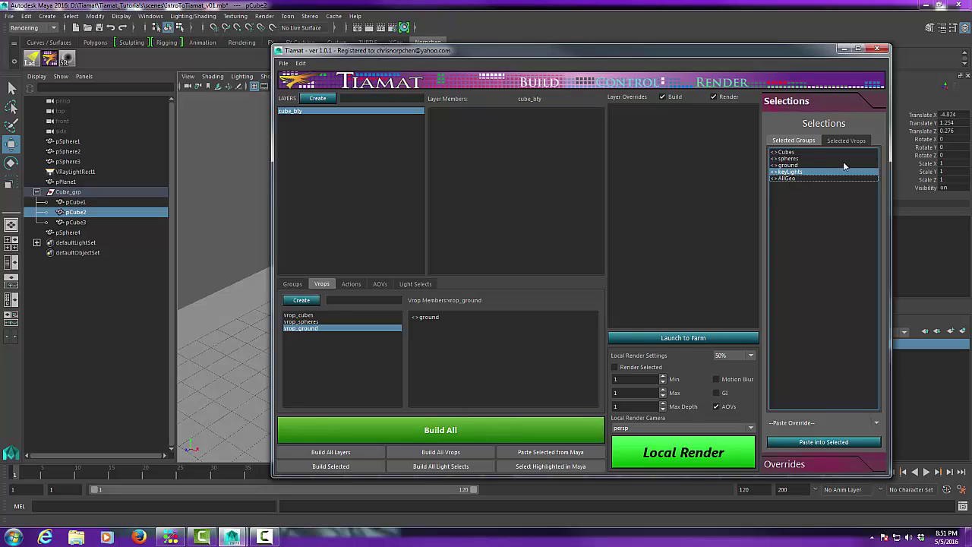
{"action": "left_click", "coordinate": [790, 152], "text": "ctrl"}
{"action": "left_click", "coordinate": [795, 158], "text": "ctrl"}
{"action": "left_click", "coordinate": [794, 164], "text": "ctrl"}
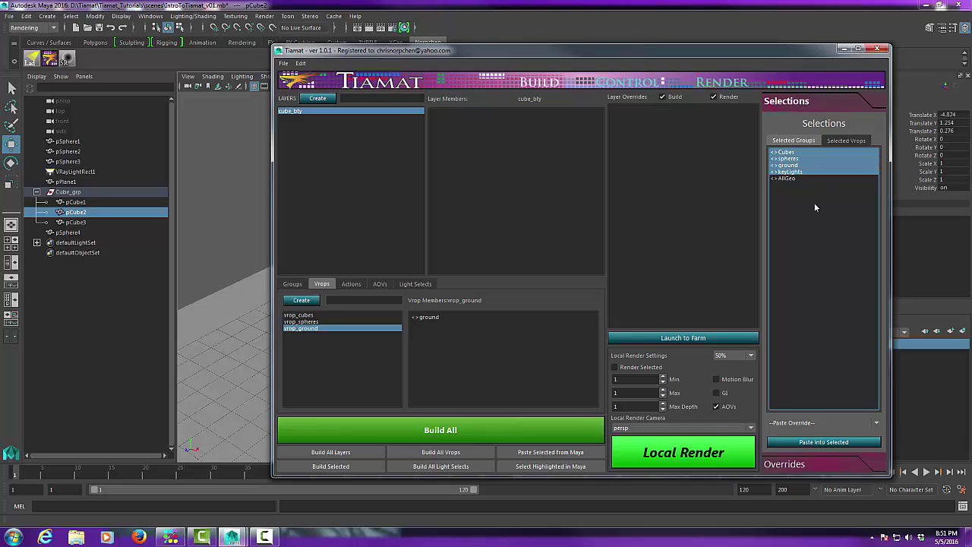
{"action": "left_click", "coordinate": [447, 118]}
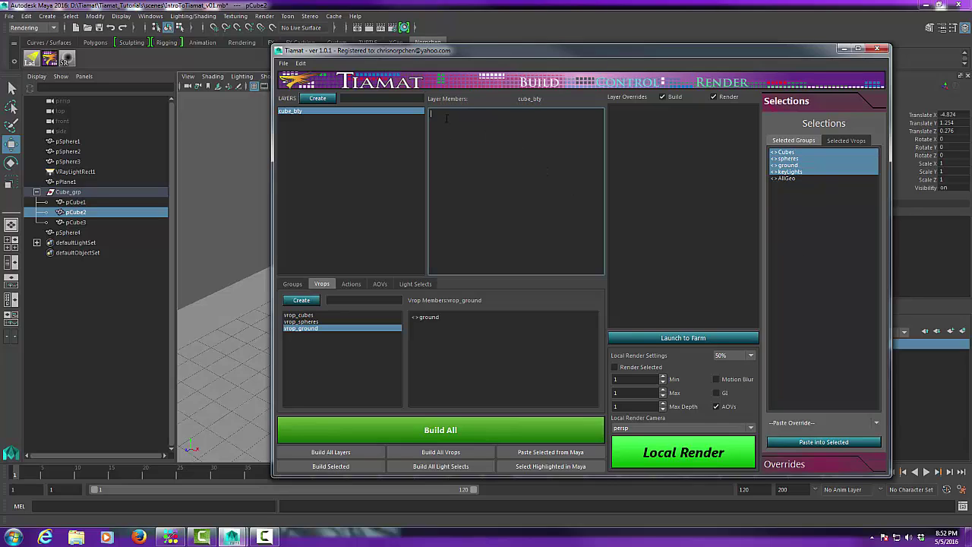
{"action": "left_click", "coordinate": [839, 440]}
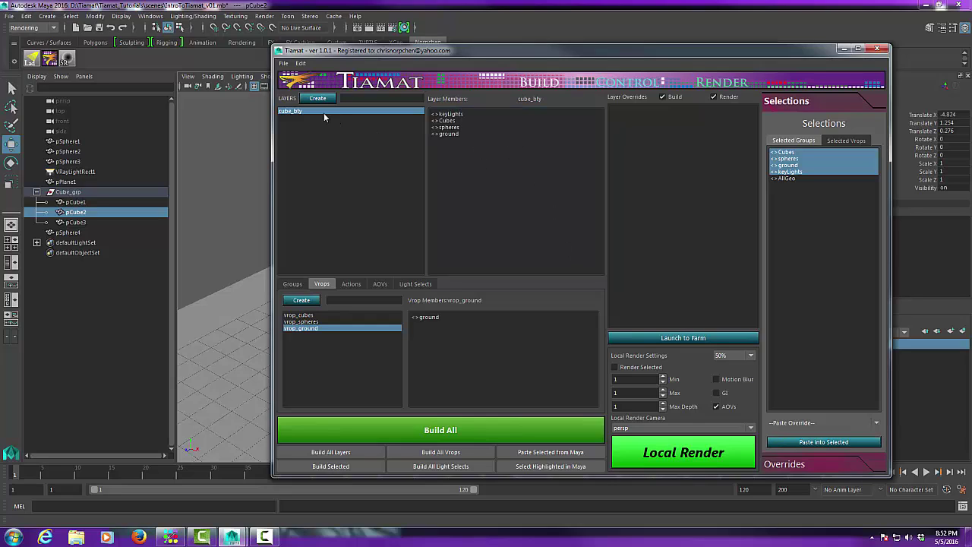
Target cube_bty's layer overrides and reduce the group selection to spheres and ground
{"action": "mouse_move", "coordinate": [520, 53]}
{"action": "left_mouse_down"}
{"action": "mouse_move", "coordinate": [472, 42]}
{"action": "mouse_move", "coordinate": [515, 47]}
{"action": "left_mouse_up"}
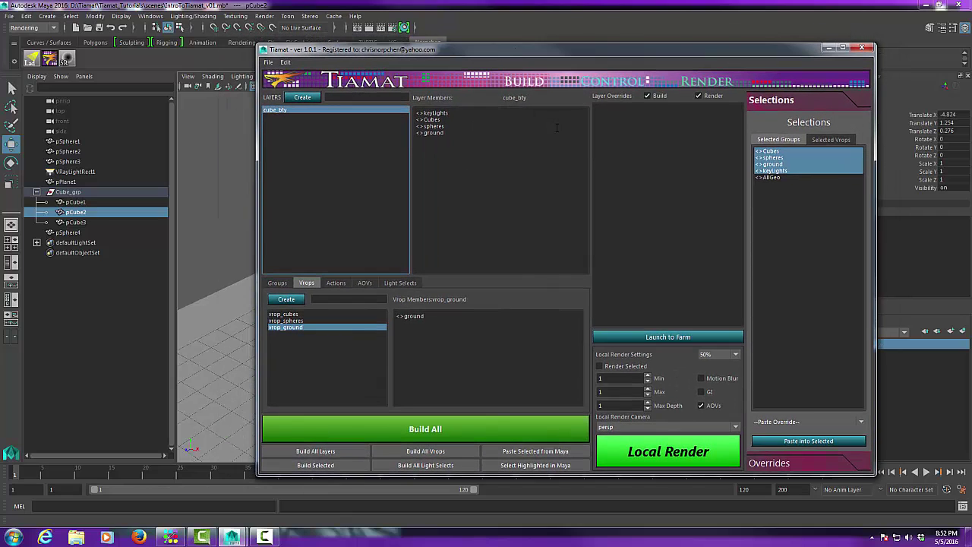
{"action": "left_click", "coordinate": [638, 205]}
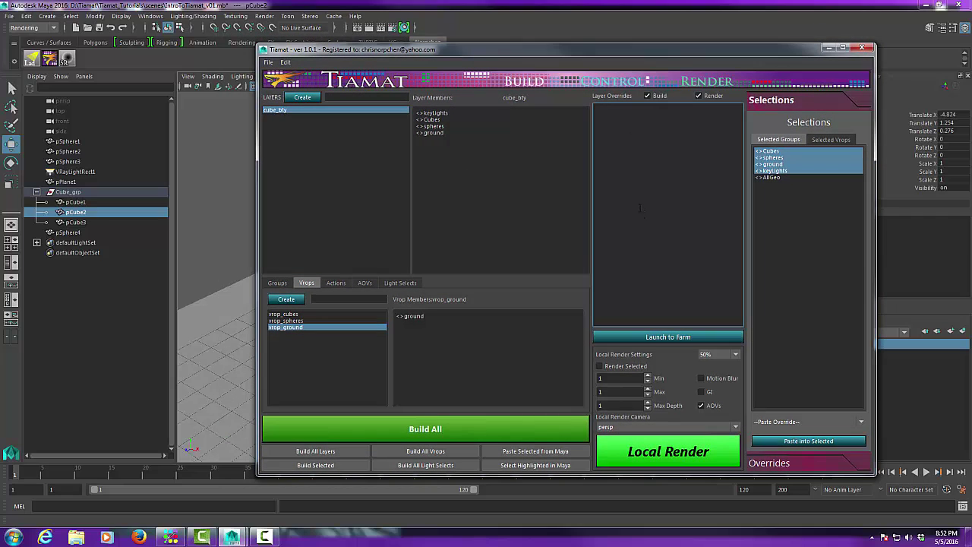
{"action": "left_click", "coordinate": [784, 152], "text": "ctrl"}
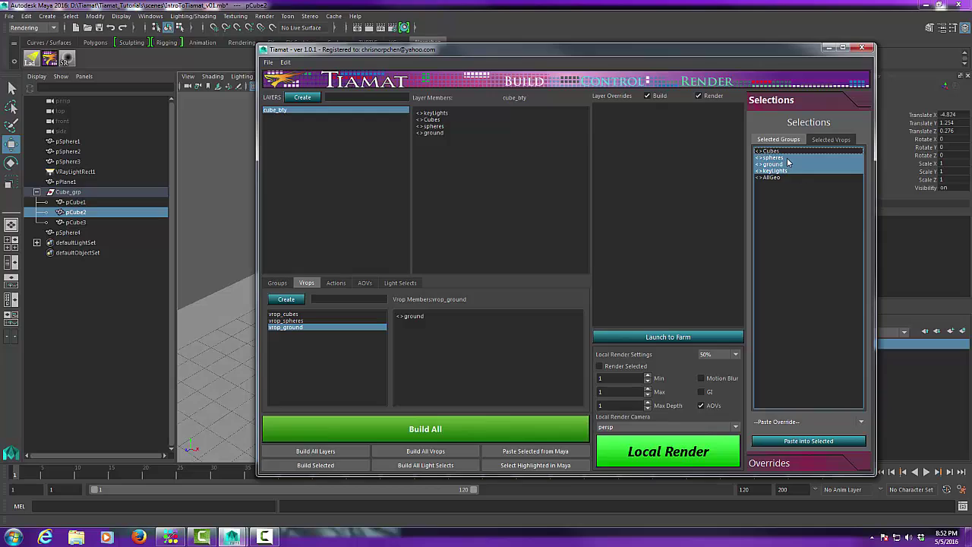
{"action": "left_click", "coordinate": [787, 172], "text": "ctrl"}
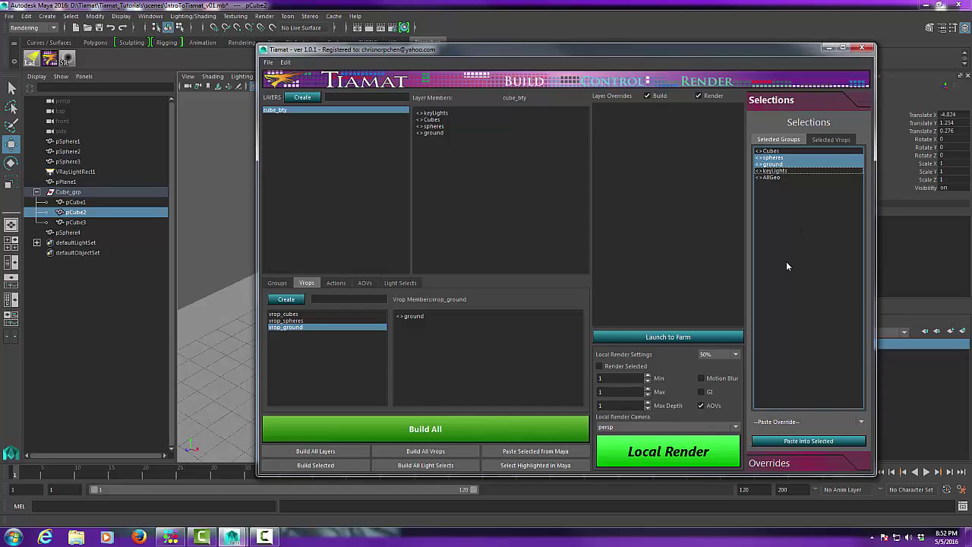
{"action": "left_click_drag", "start_coordinate": [639, 48], "coordinate": [743, 231]}
{"action": "left_click_drag", "start_coordinate": [678, 110], "coordinate": [662, 39]}
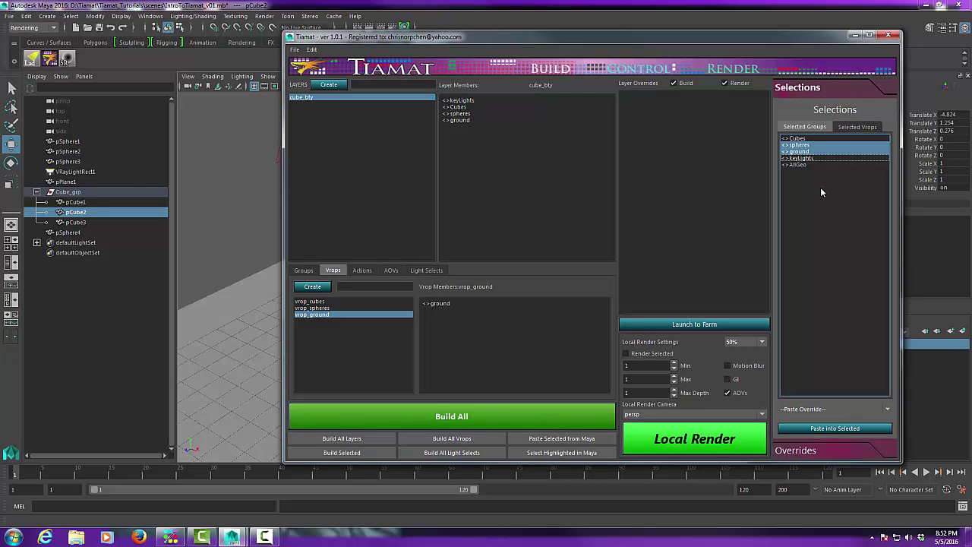
{"action": "mouse_move", "coordinate": [802, 44]}
{"action": "left_mouse_down"}
{"action": "mouse_move", "coordinate": [808, 377]}
{"action": "mouse_move", "coordinate": [818, 39]}
{"action": "left_mouse_up"}
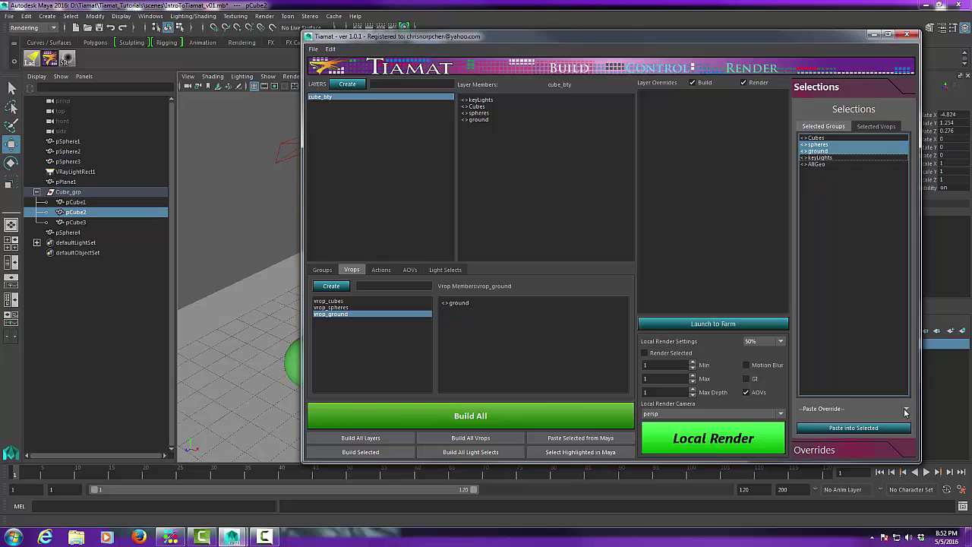
Examine the available Paste Override presets and the section for creating custom actions
{"action": "left_click", "coordinate": [828, 410]}
{"action": "left_click", "coordinate": [827, 410]}
{"action": "left_click", "coordinate": [826, 411]}
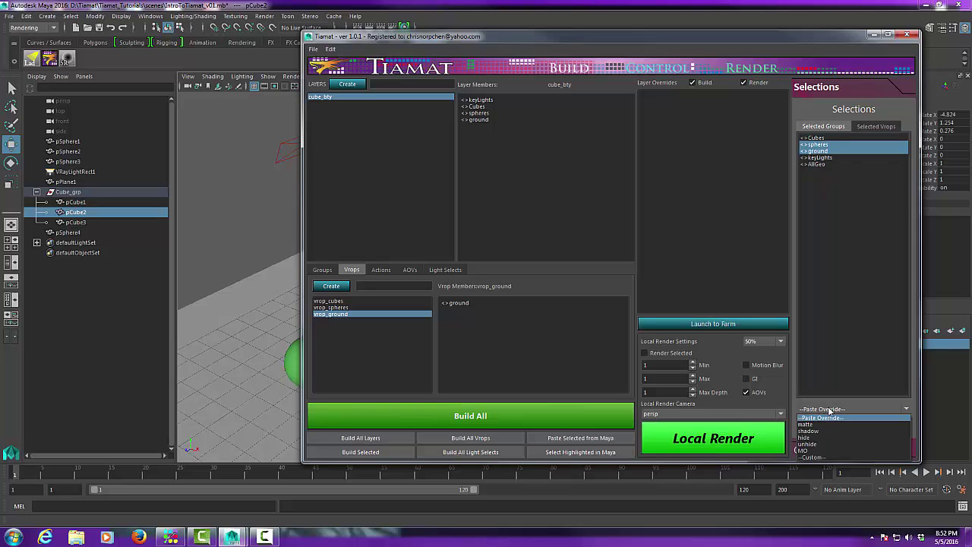
{"action": "left_click", "coordinate": [825, 456]}
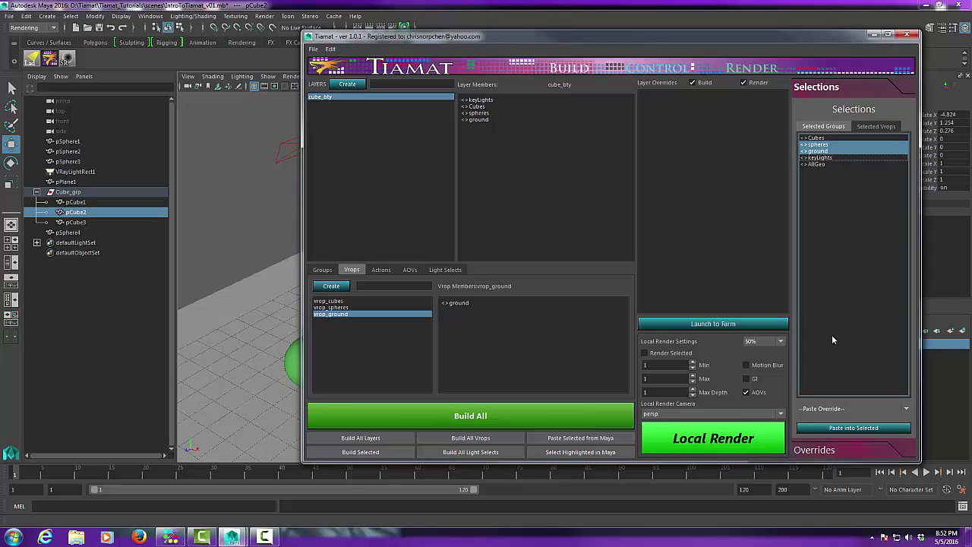
{"action": "left_click", "coordinate": [381, 271]}
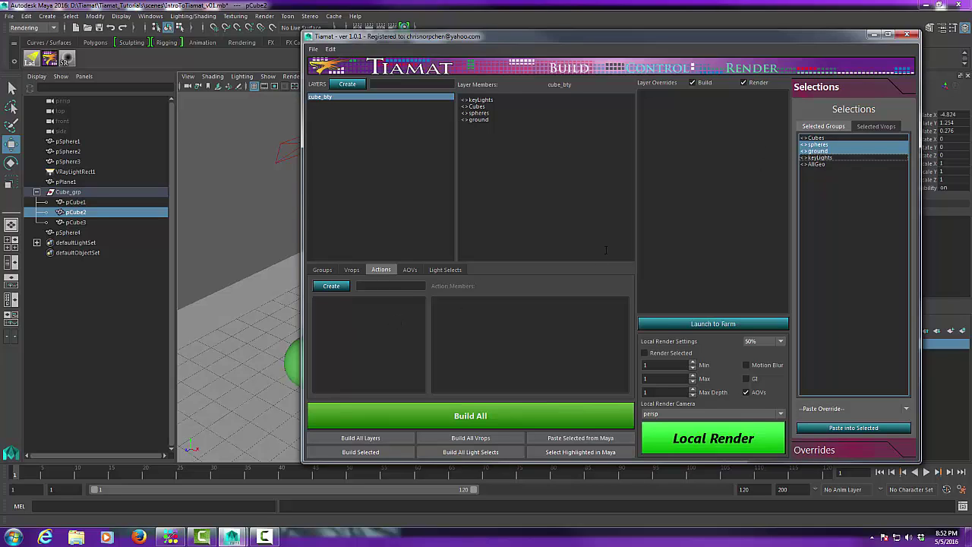
{"action": "left_click", "coordinate": [373, 286]}
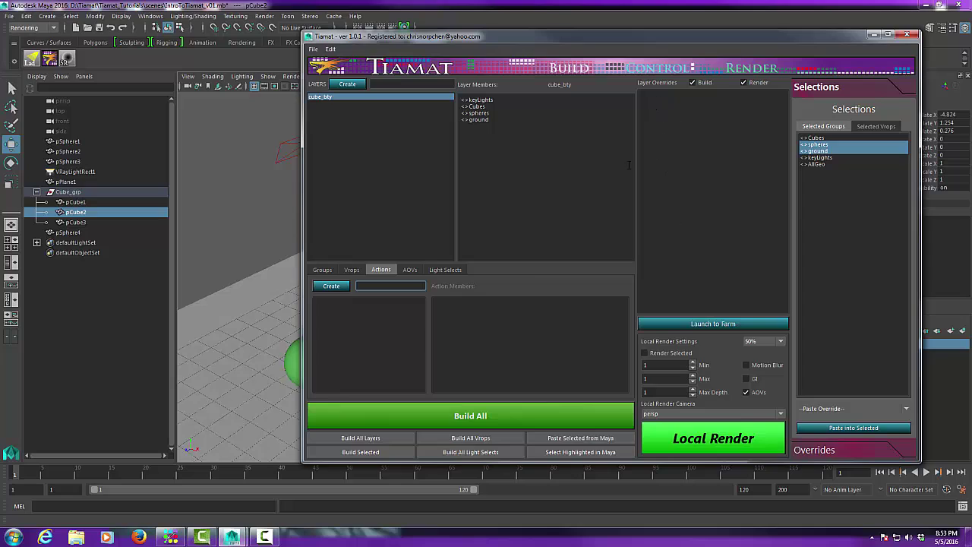
Add a layer override to cube_bty that applies primaryVisibility 0 to the ground group only
{"action": "left_click", "coordinate": [512, 110]}
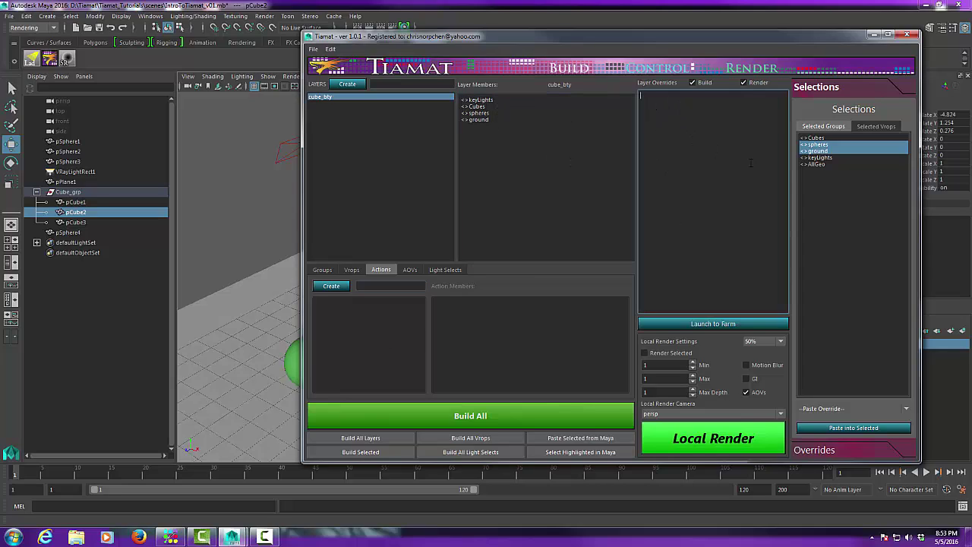
{"action": "left_click", "coordinate": [826, 145], "text": "ctrl"}
{"action": "left_click", "coordinate": [722, 215]}
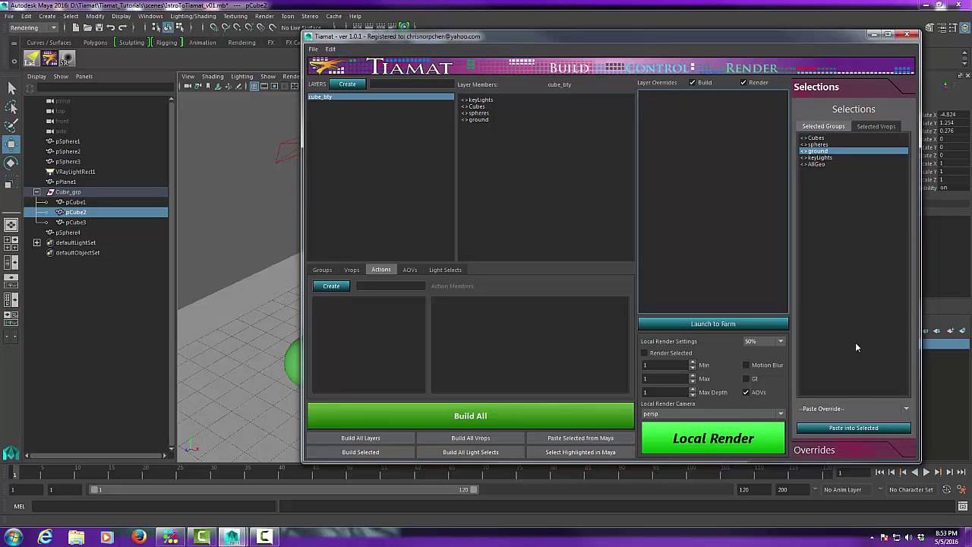
{"action": "left_click", "coordinate": [850, 429]}
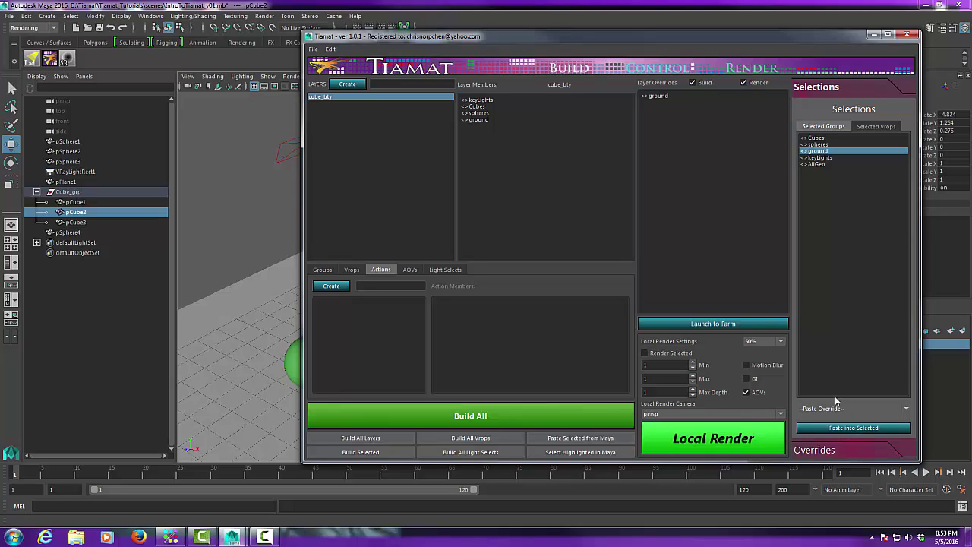
{"action": "left_click", "coordinate": [678, 174]}
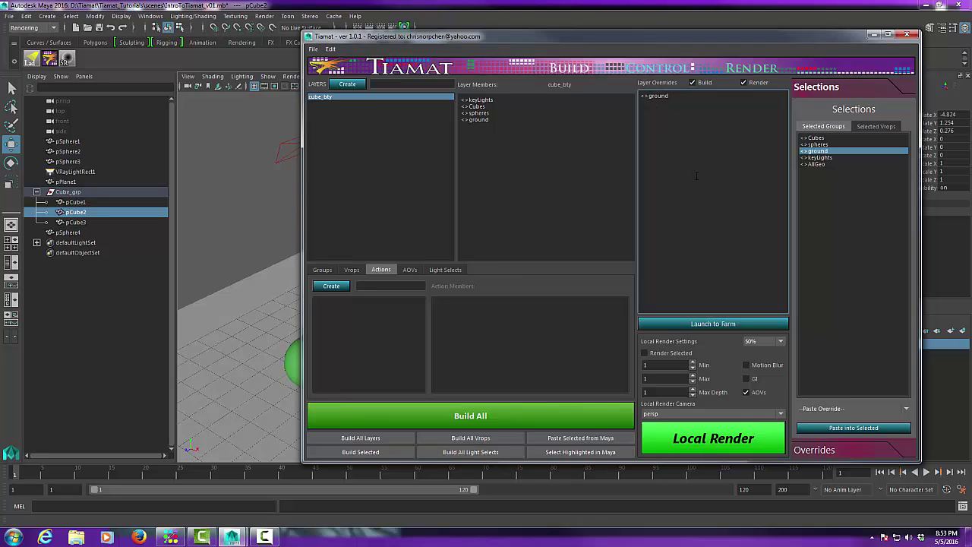
{"action": "type", "text": "primaryVisibility 0"}
{"action": "key", "text": "Return"}
Build all light selects, vrops and layers into the Maya scene, and uncover the viewport
{"action": "left_click_drag", "start_coordinate": [732, 41], "coordinate": [544, 30]}
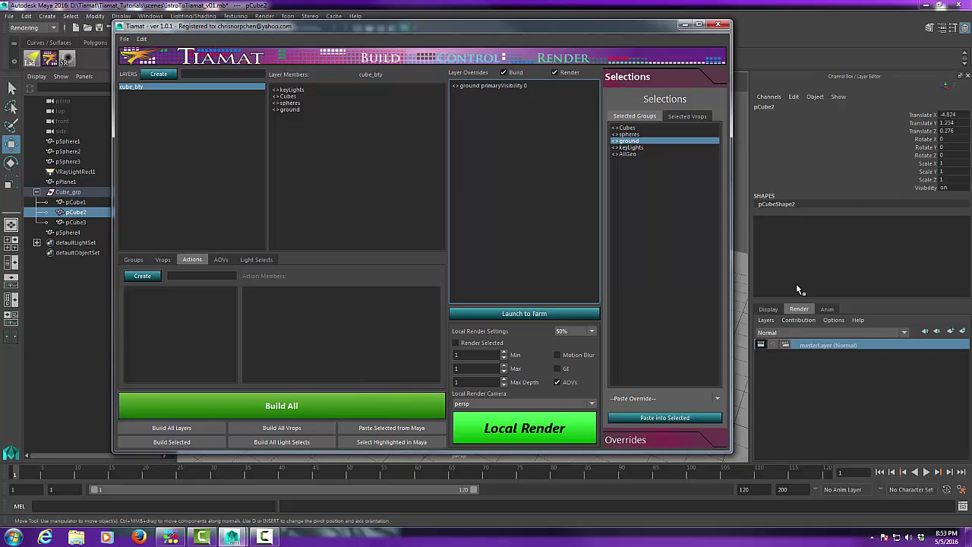
{"action": "left_click", "coordinate": [287, 442]}
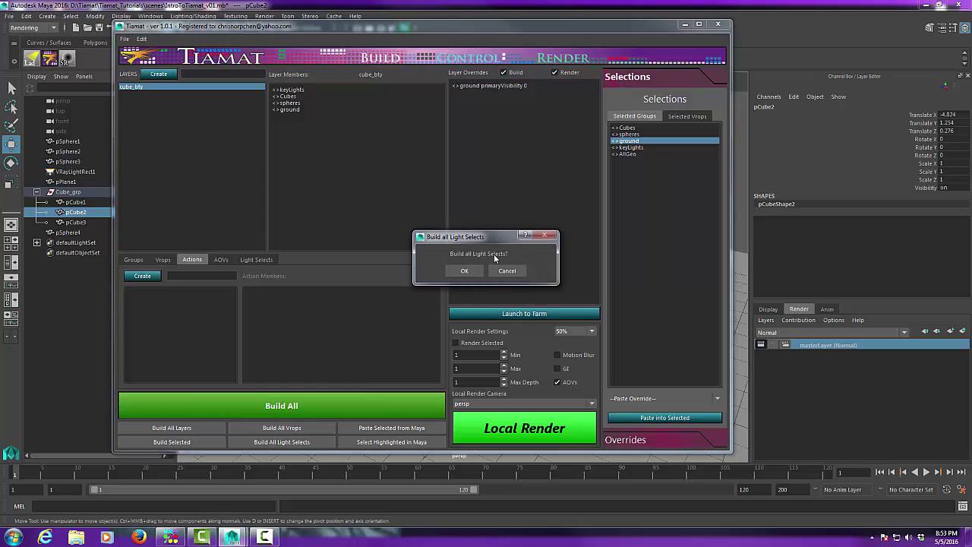
{"action": "left_click", "coordinate": [465, 271]}
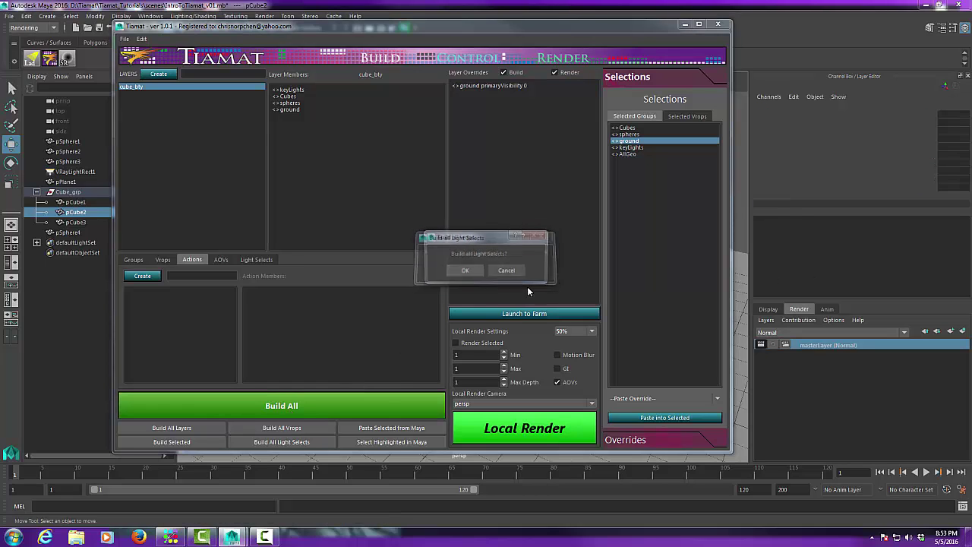
{"action": "left_click", "coordinate": [464, 271]}
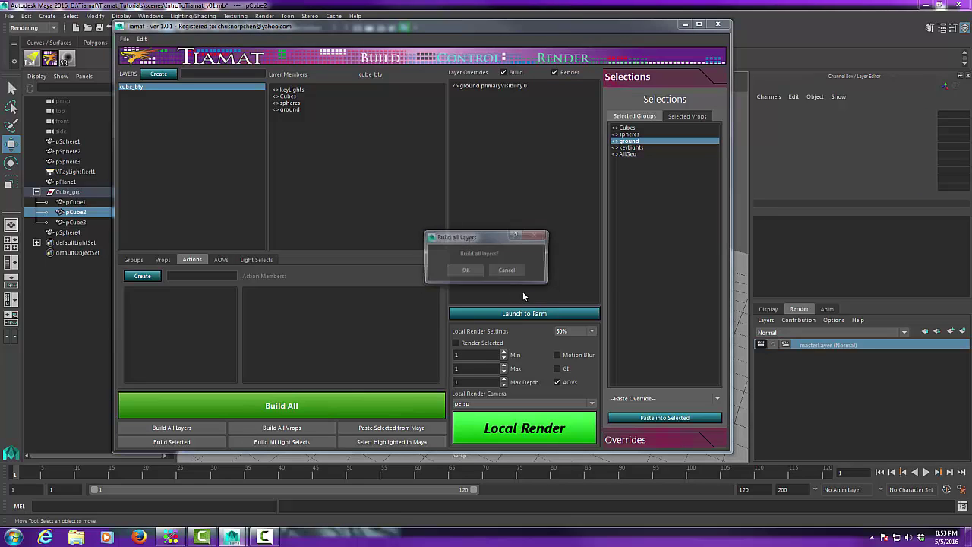
{"action": "left_click", "coordinate": [474, 271]}
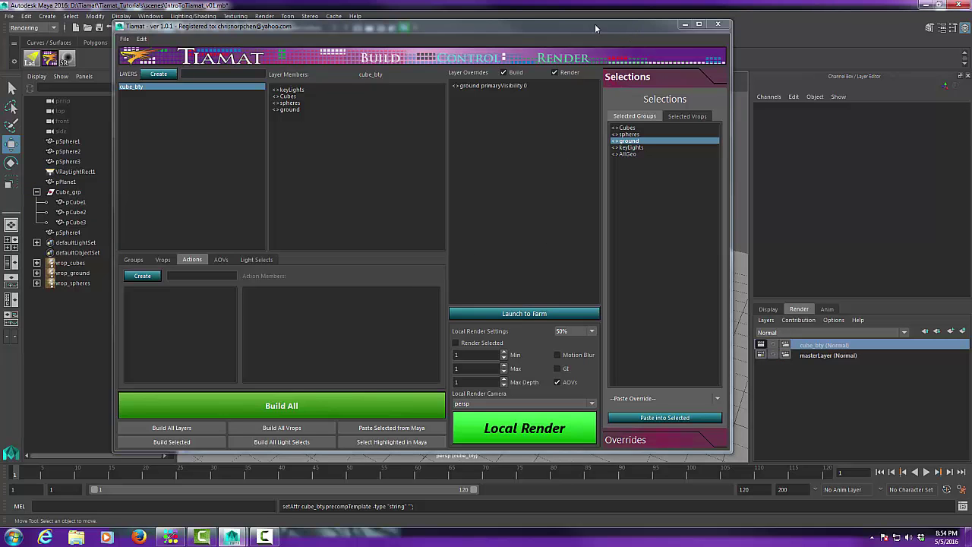
{"action": "left_click_drag", "start_coordinate": [578, 26], "coordinate": [570, 388]}
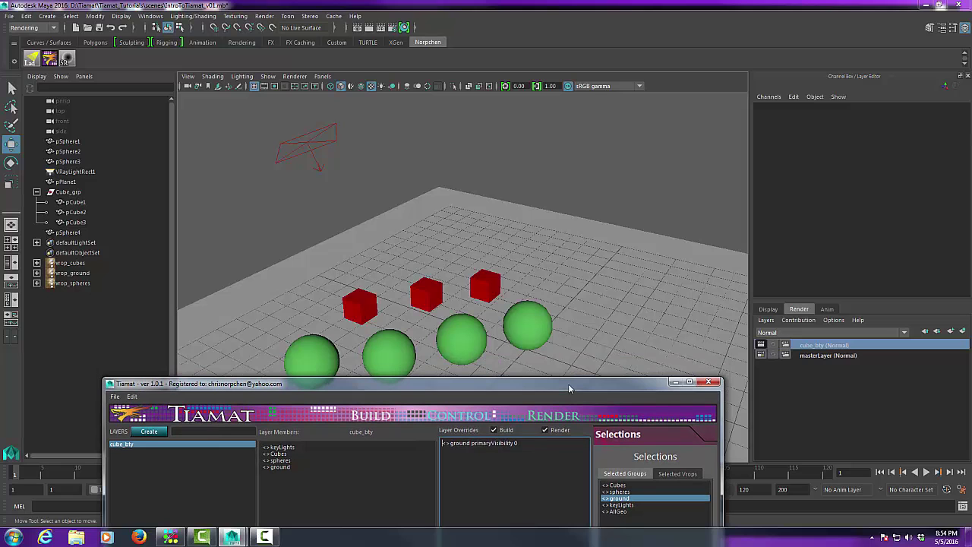
{"action": "left_click_drag", "start_coordinate": [570, 389], "coordinate": [610, 45]}
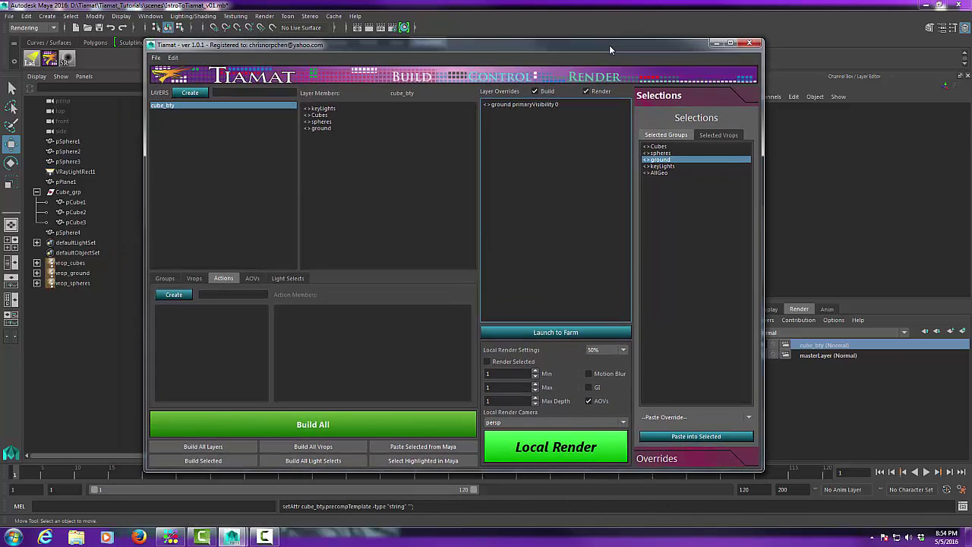
{"action": "left_click_drag", "start_coordinate": [609, 45], "coordinate": [603, 47]}
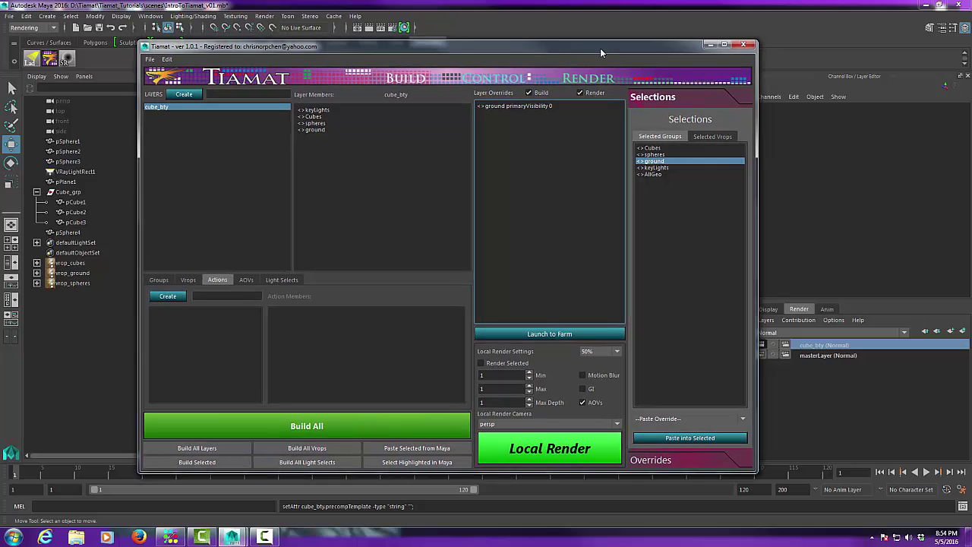
{"action": "mouse_move", "coordinate": [585, 50]}
{"action": "left_mouse_down"}
{"action": "mouse_move", "coordinate": [564, 49]}
{"action": "mouse_move", "coordinate": [586, 50]}
{"action": "left_mouse_up"}
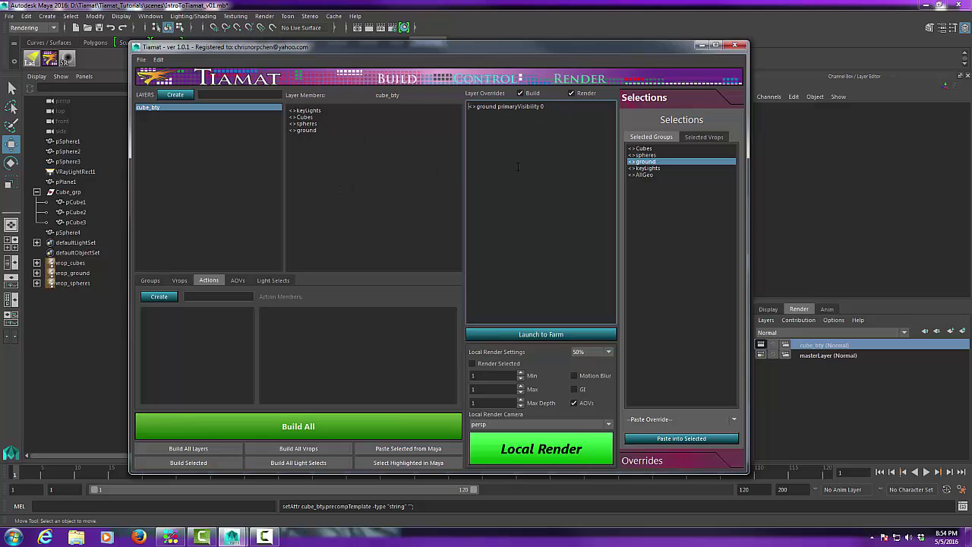
{"action": "mouse_move", "coordinate": [581, 53]}
{"action": "left_mouse_down"}
{"action": "mouse_move", "coordinate": [586, 106]}
{"action": "mouse_move", "coordinate": [588, 52]}
{"action": "left_mouse_up"}
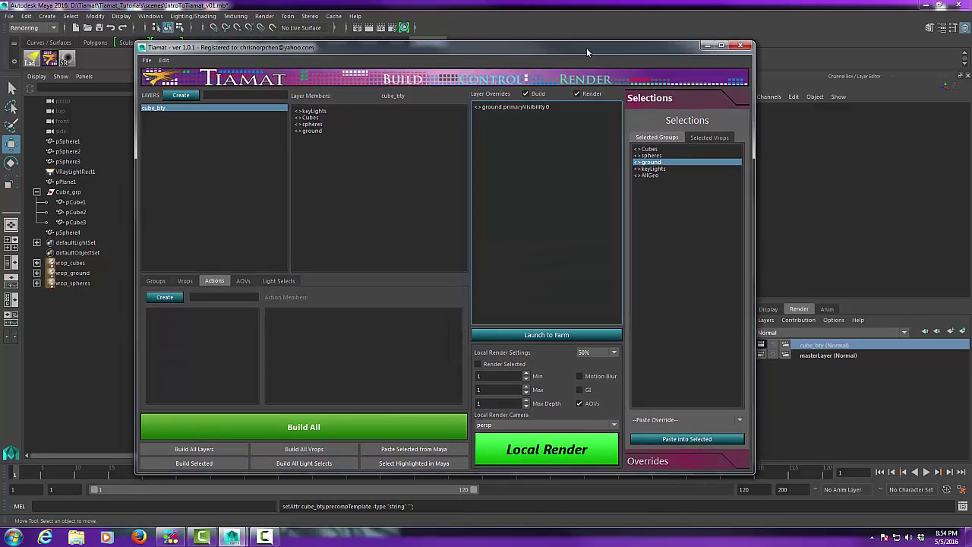
{"action": "double_click", "coordinate": [579, 48]}
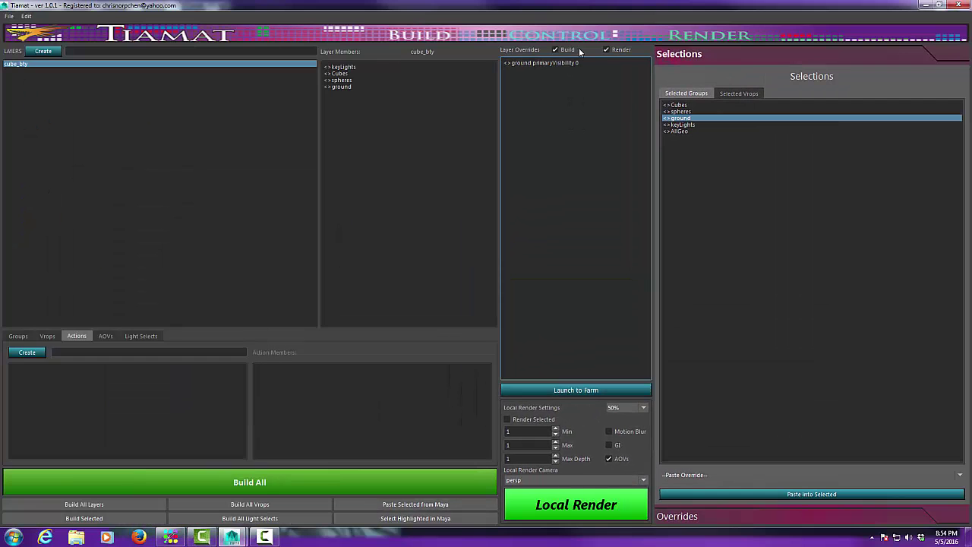
{"action": "left_click", "coordinate": [940, 5]}
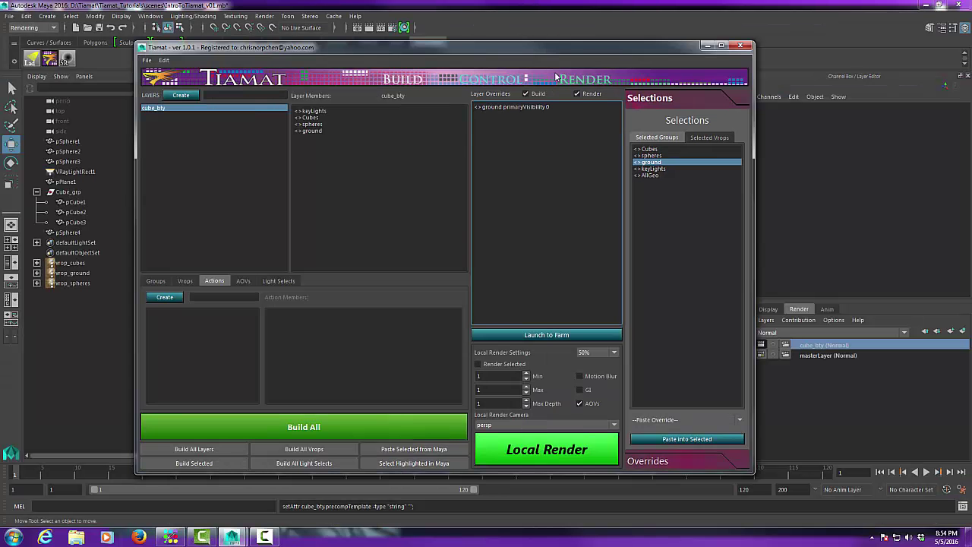
Uncover the Maya scene and inspect the attributes of vrop_cubes, vrop_ground and vrop_spheres
{"action": "left_click_drag", "start_coordinate": [558, 51], "coordinate": [524, 385]}
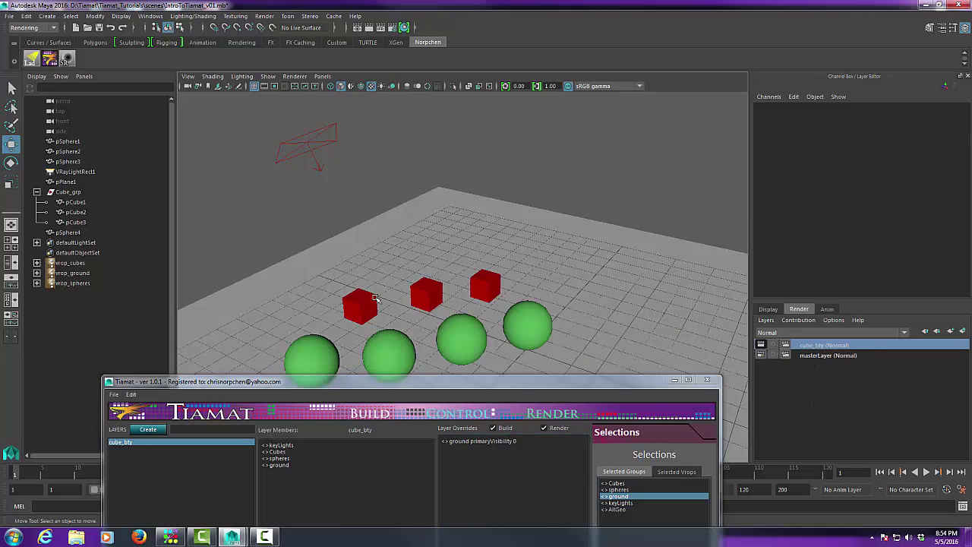
{"action": "left_click", "coordinate": [68, 264]}
{"action": "left_click", "coordinate": [74, 274]}
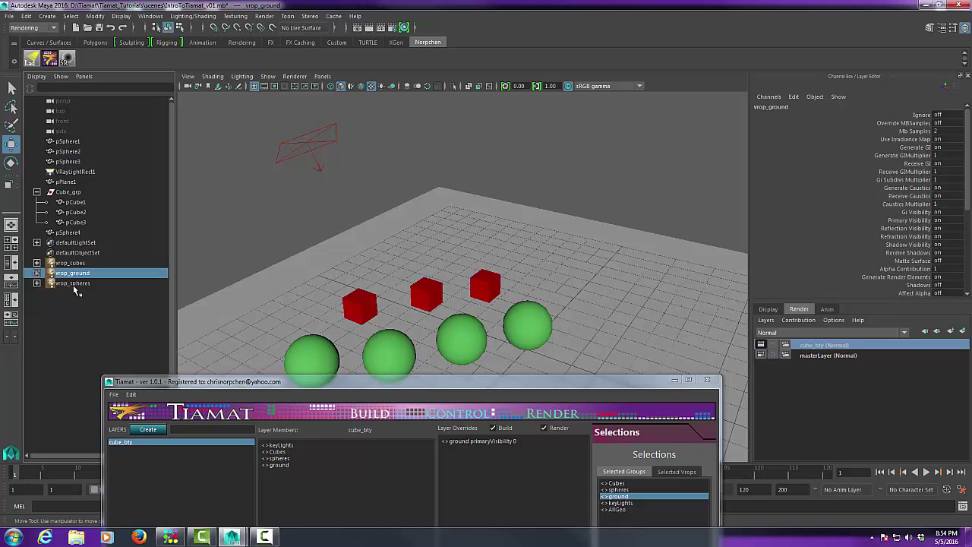
{"action": "left_click", "coordinate": [74, 283]}
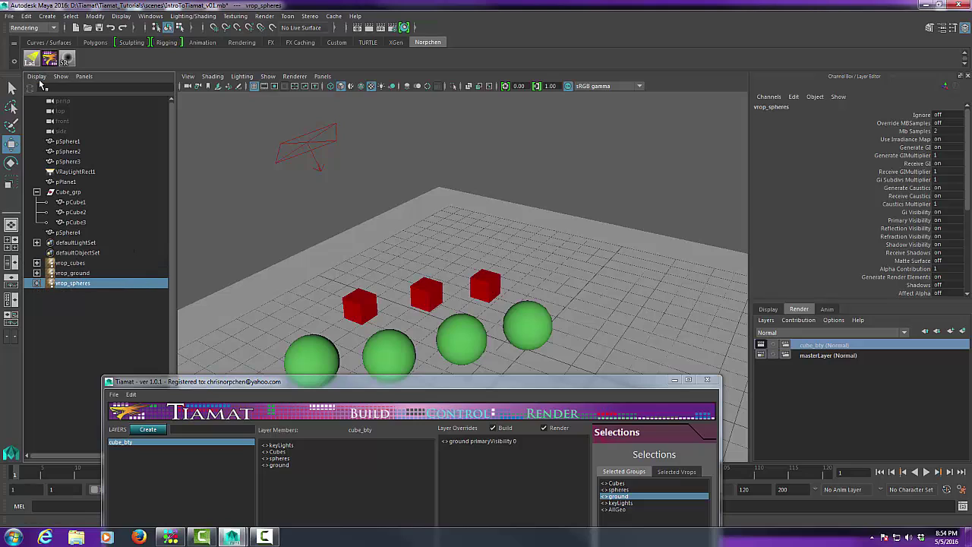
{"action": "left_click", "coordinate": [38, 77]}
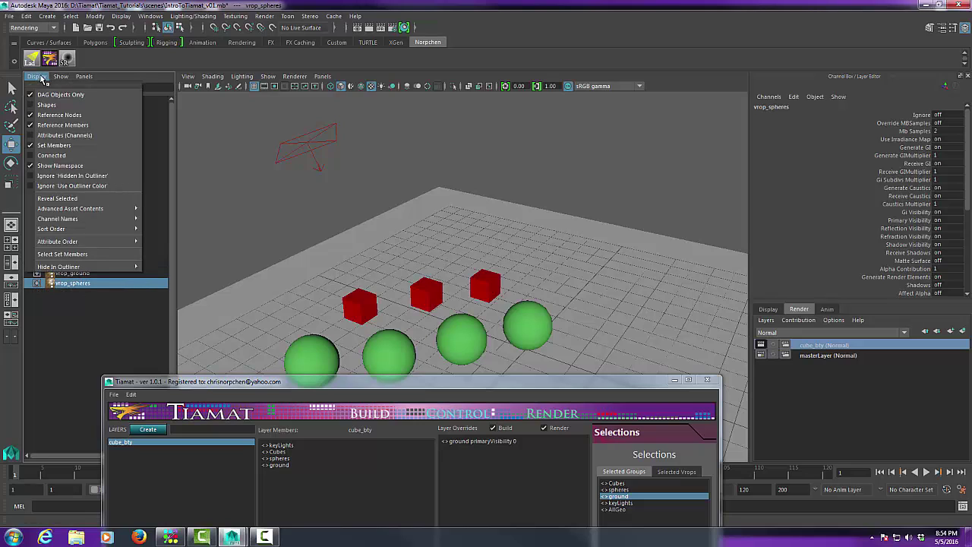
{"action": "left_click", "coordinate": [53, 346]}
Expand vrop_cubes, vrop_ground and vrop_spheres to check their members, and collapse all three again
{"action": "left_click", "coordinate": [36, 263]}
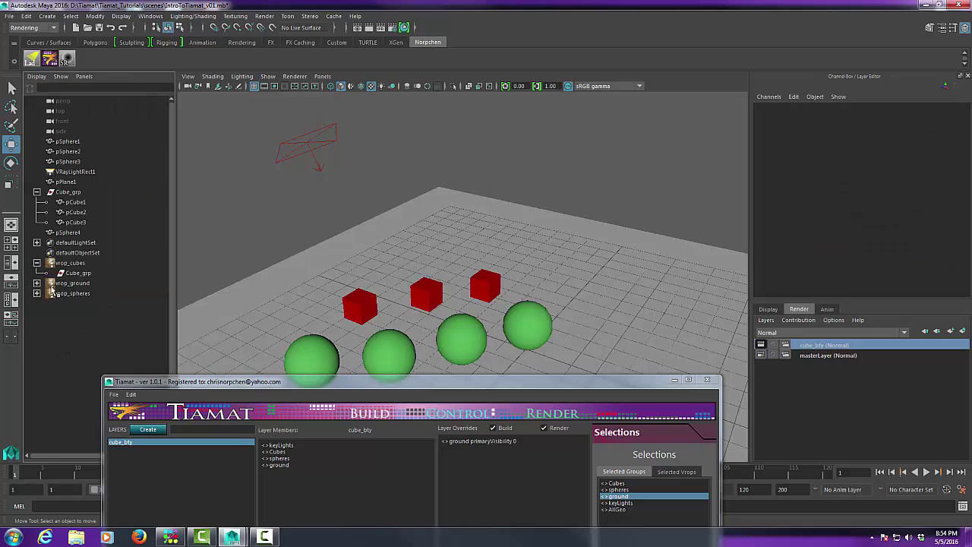
{"action": "left_click", "coordinate": [37, 284]}
{"action": "left_click", "coordinate": [37, 303]}
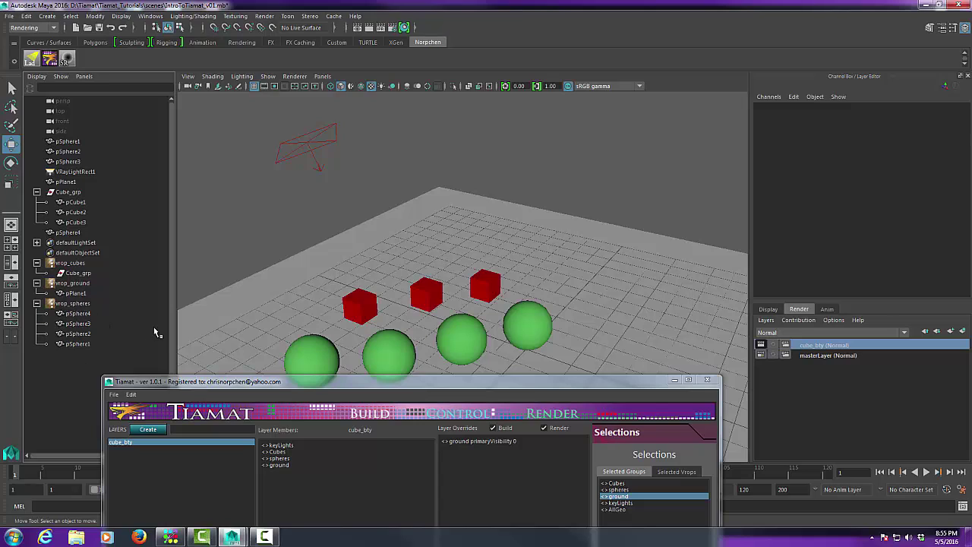
{"action": "left_click", "coordinate": [36, 303]}
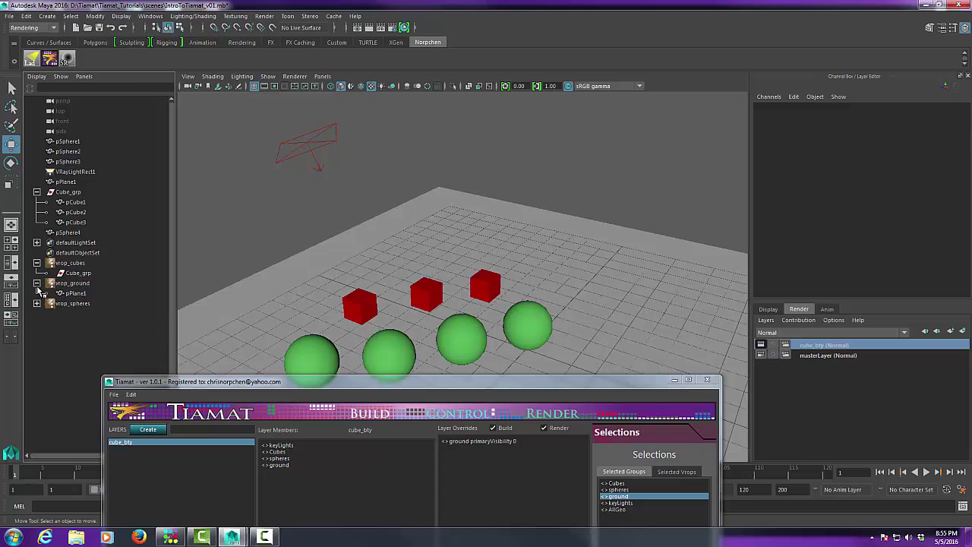
{"action": "left_click", "coordinate": [37, 283]}
{"action": "left_click", "coordinate": [37, 262]}
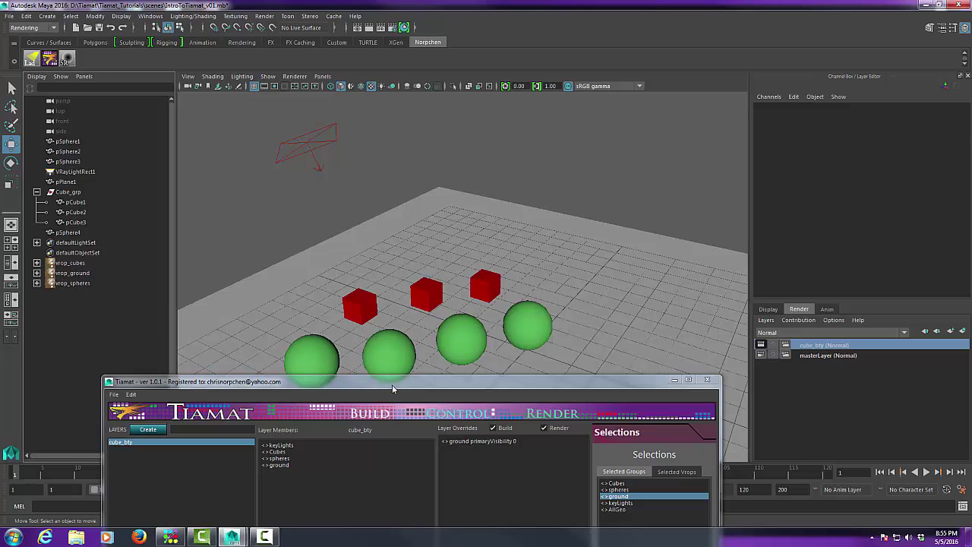
Compare the ground override with the Render Stats of the ground plane's shape node, checking Primary Visibility
{"action": "left_click_drag", "start_coordinate": [378, 389], "coordinate": [386, 178]}
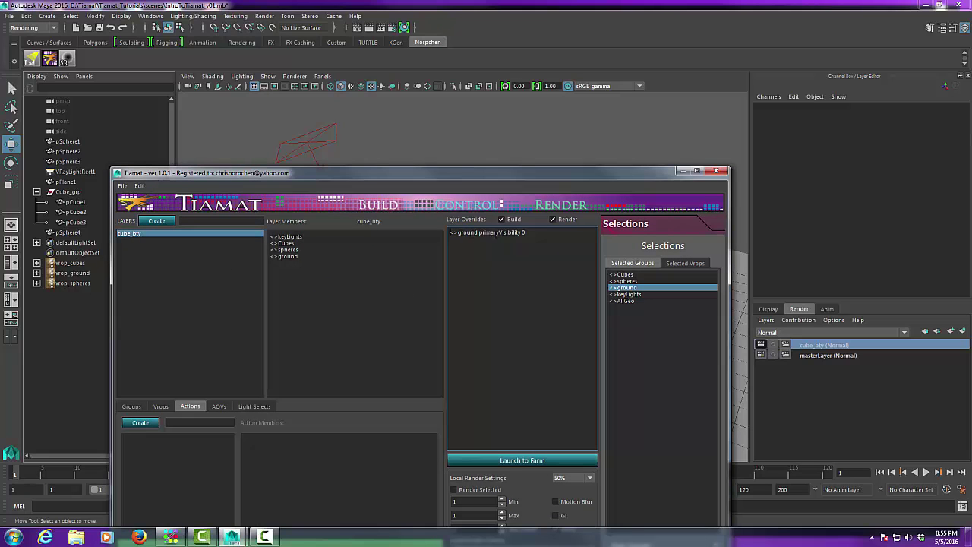
{"action": "left_click_drag", "start_coordinate": [546, 176], "coordinate": [537, 339]}
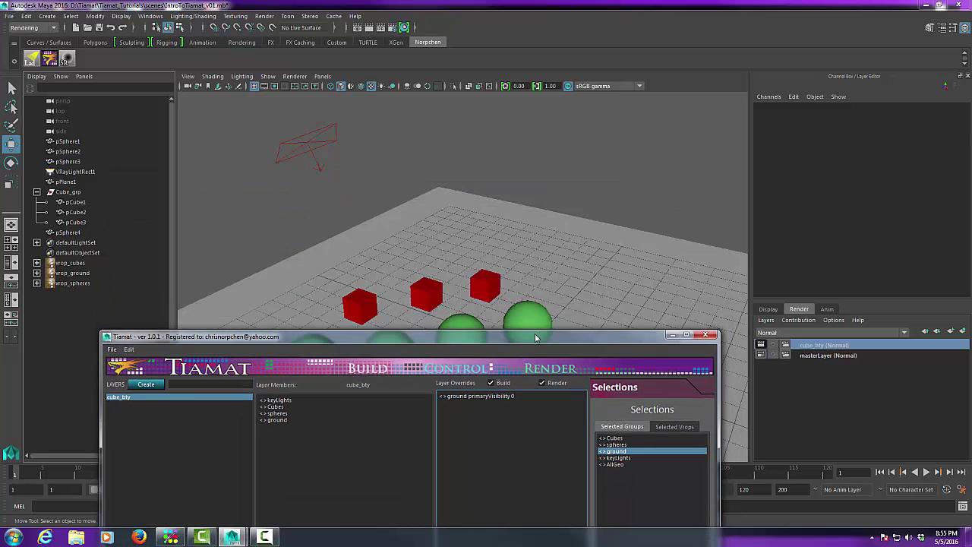
{"action": "left_click", "coordinate": [515, 228]}
{"action": "left_click", "coordinate": [942, 28]}
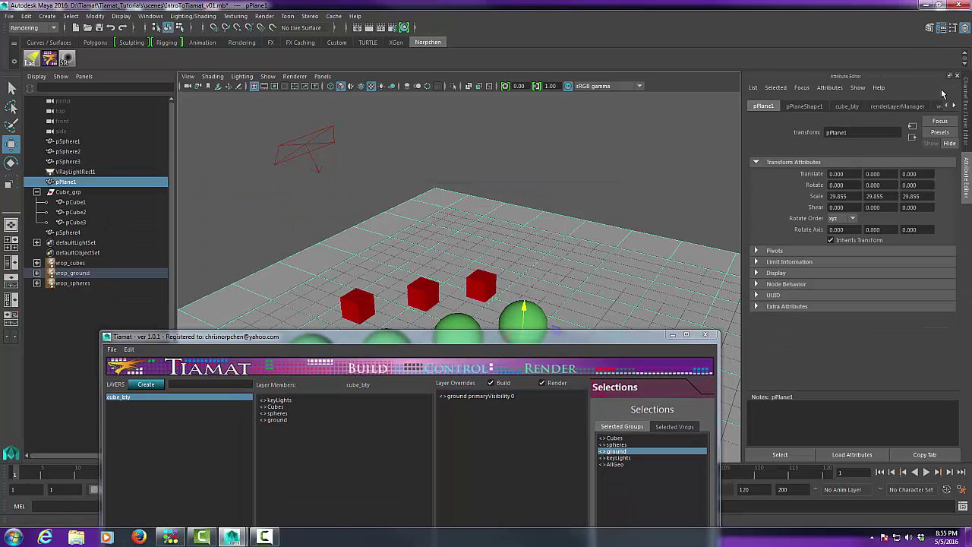
{"action": "left_click", "coordinate": [810, 109]}
{"action": "left_click", "coordinate": [796, 230]}
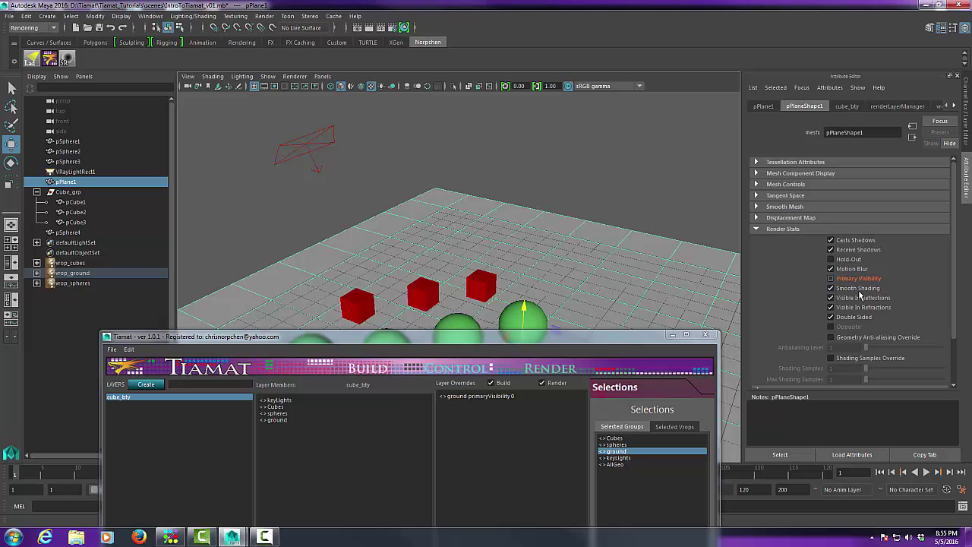
{"action": "left_click_drag", "start_coordinate": [611, 337], "coordinate": [591, 289]}
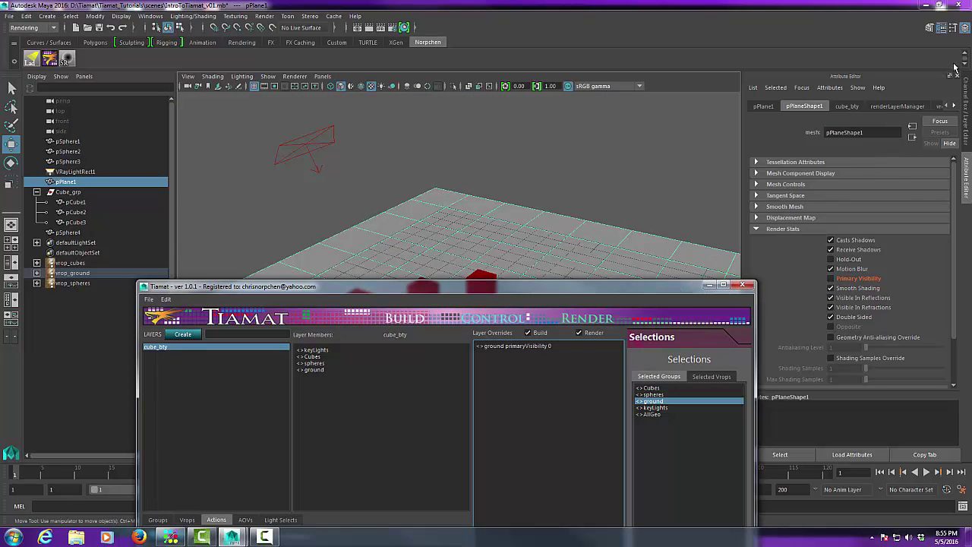
{"action": "left_click", "coordinate": [942, 28]}
Deselect the ground group, show the vrops selection list and clear all of cube_bty's layer overrides
{"action": "left_click_drag", "start_coordinate": [635, 288], "coordinate": [726, 77]}
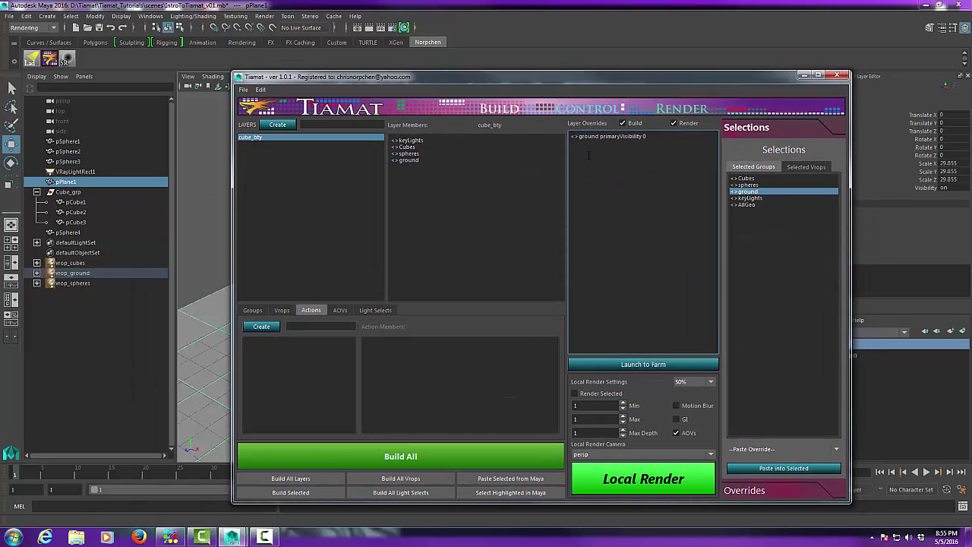
{"action": "left_click", "coordinate": [751, 195]}
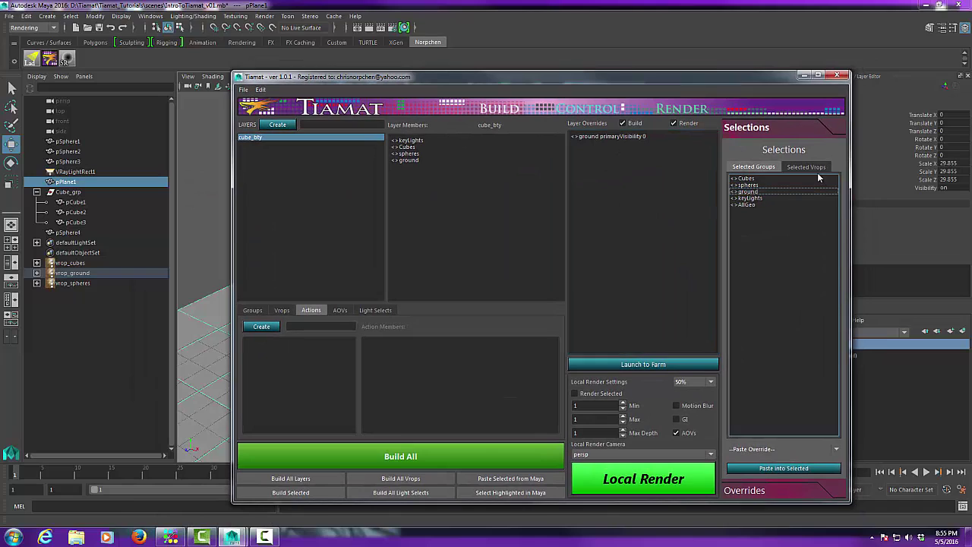
{"action": "left_click", "coordinate": [817, 167]}
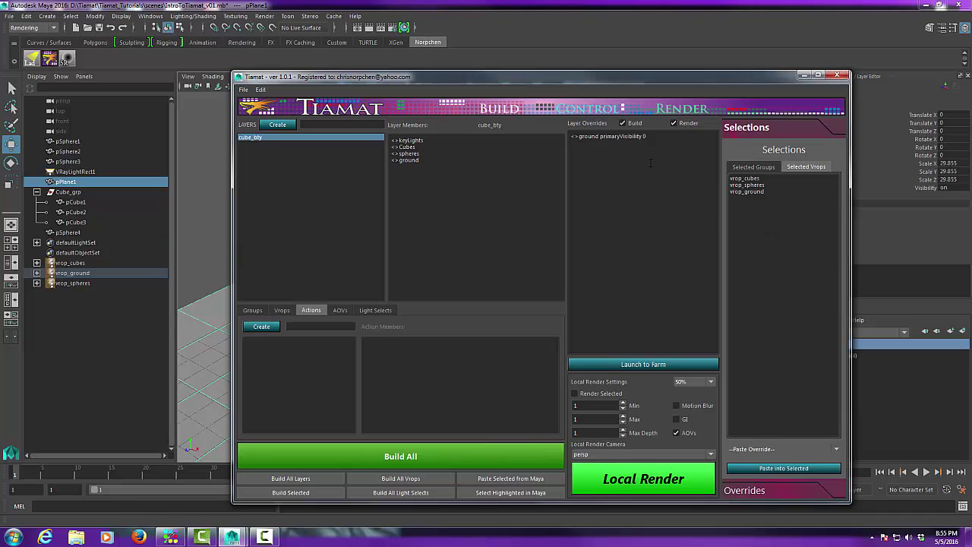
{"action": "left_click", "coordinate": [653, 139]}
{"action": "key", "text": "ctrl+a"}
{"action": "key", "text": "BackSpace"}
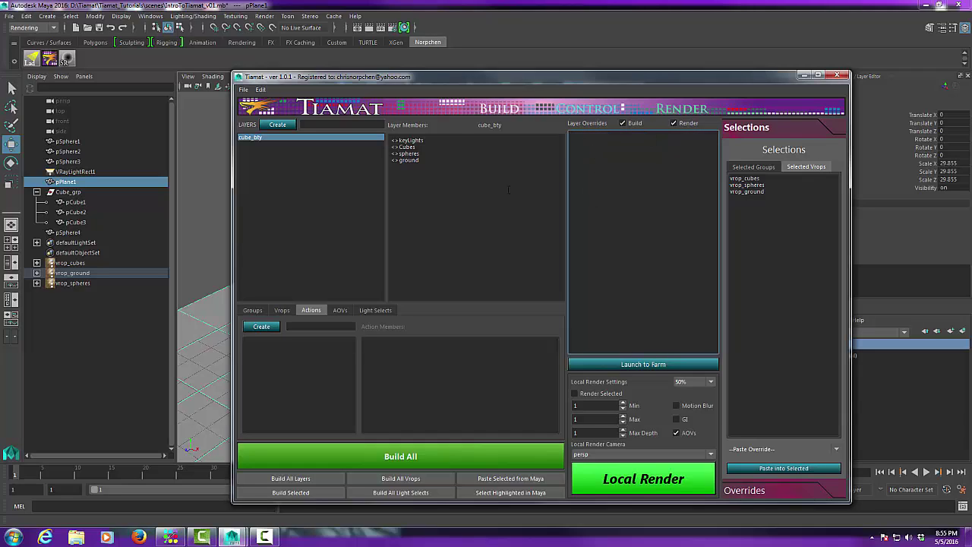
Target cube_bty's layer overrides and select both vrop_spheres and vrop_ground
{"action": "left_click", "coordinate": [245, 139]}
{"action": "left_click", "coordinate": [610, 146]}
{"action": "left_click", "coordinate": [761, 192]}
{"action": "left_click", "coordinate": [759, 187], "text": "shift"}
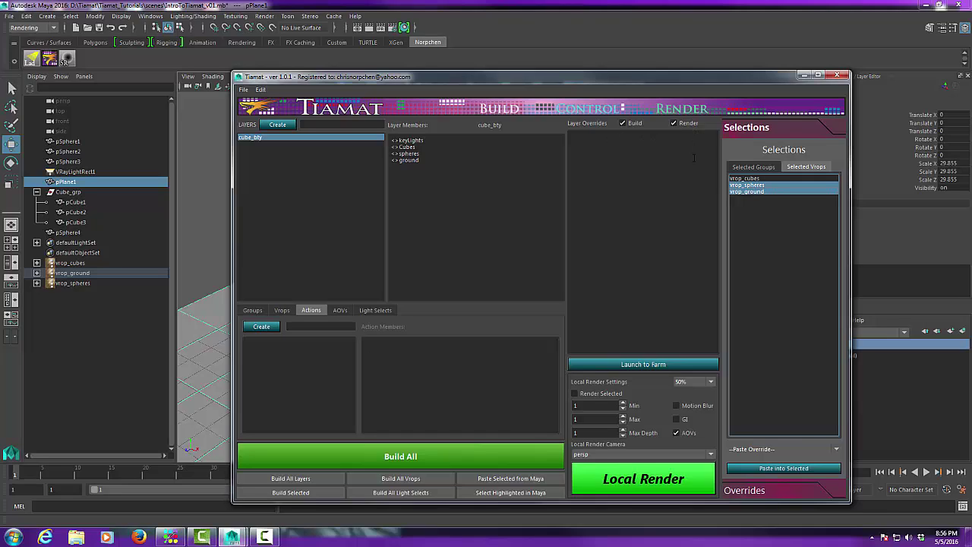
Create a custom action named pv0
{"action": "left_click", "coordinate": [319, 327]}
{"action": "type", "text": "pv0"}
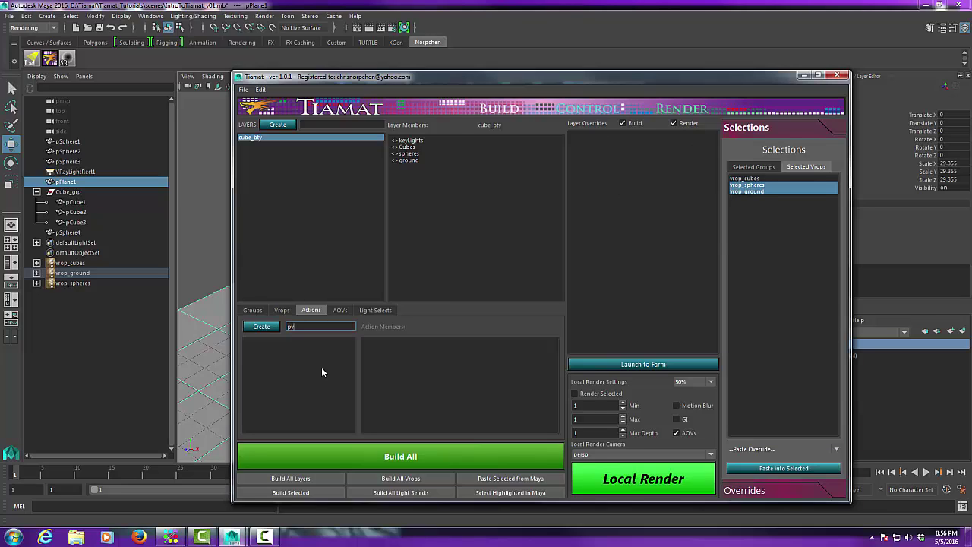
{"action": "left_click", "coordinate": [262, 329]}
{"action": "left_click", "coordinate": [282, 311]}
{"action": "left_click", "coordinate": [253, 312]}
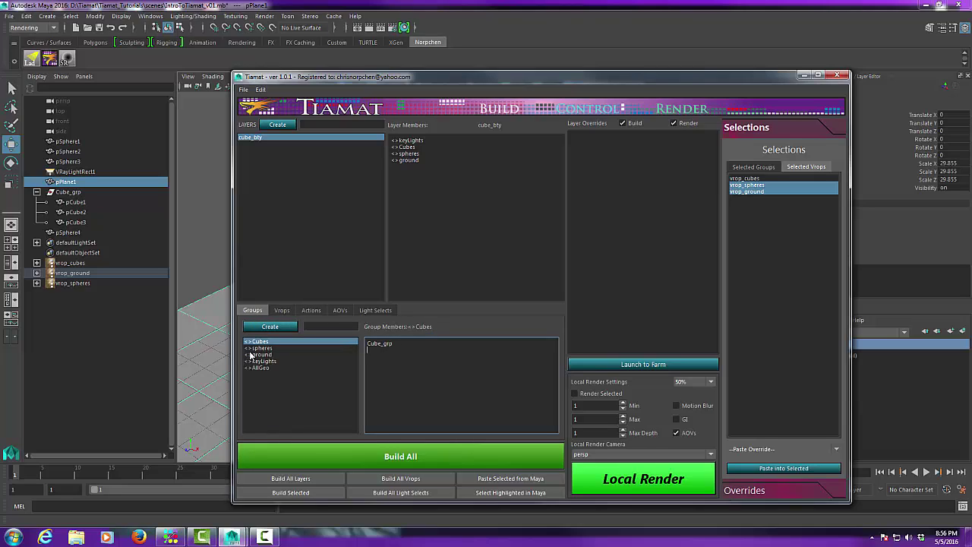
{"action": "left_click", "coordinate": [312, 310]}
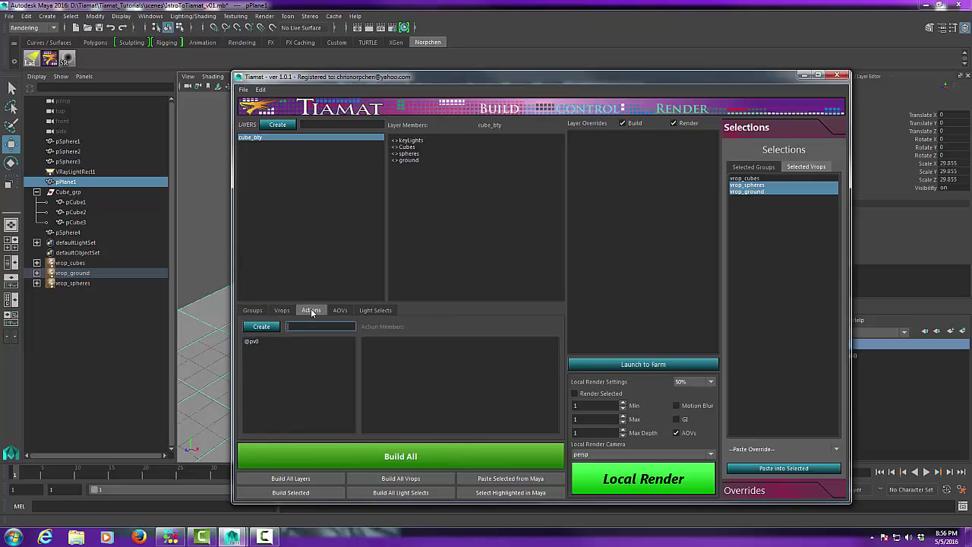
{"action": "left_click", "coordinate": [254, 343]}
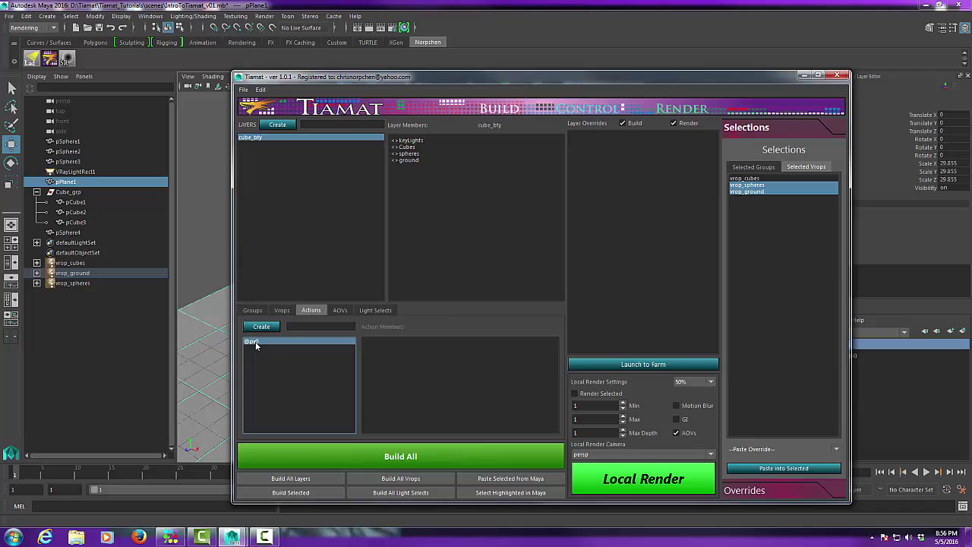
{"action": "left_click", "coordinate": [460, 395]}
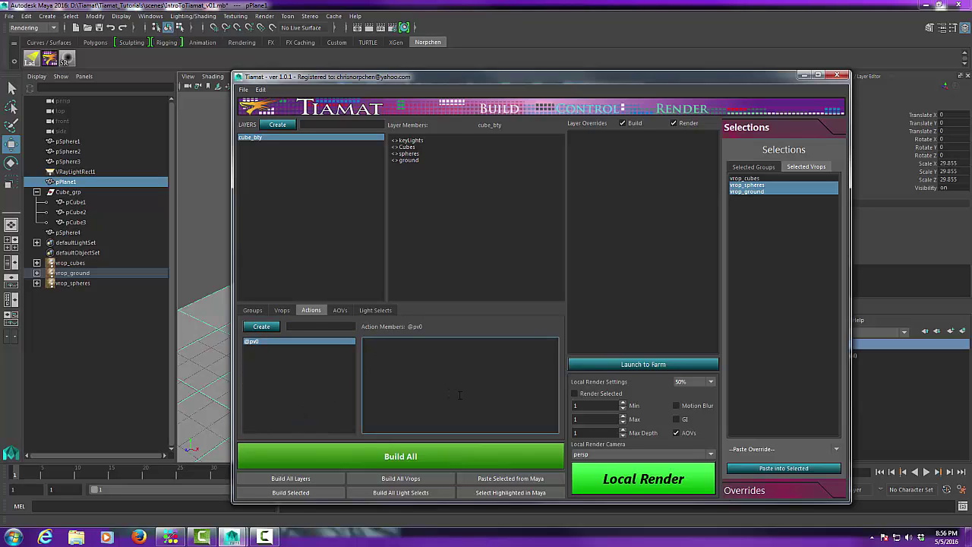
{"action": "type", "text": "primaryVisibility 0"}
{"action": "left_click", "coordinate": [268, 342]}
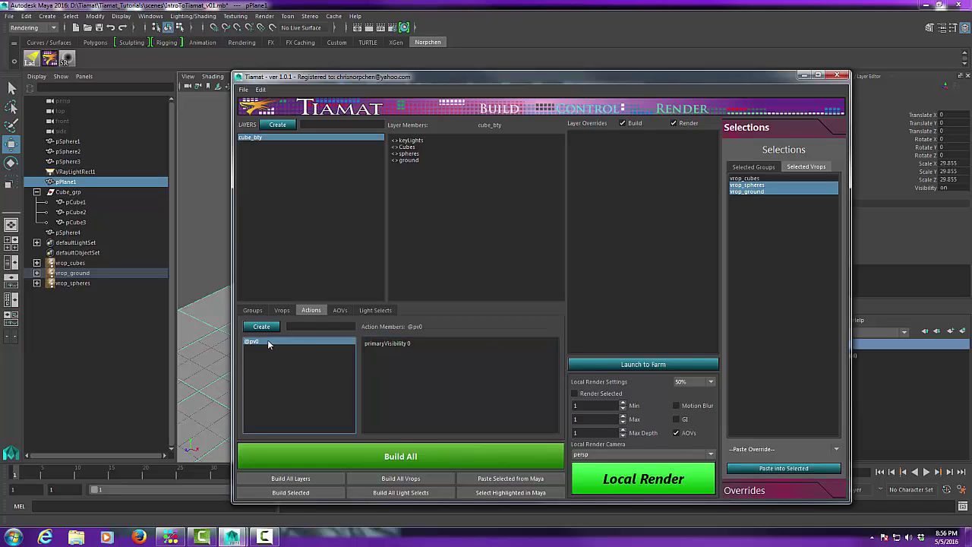
{"action": "left_click", "coordinate": [761, 450]}
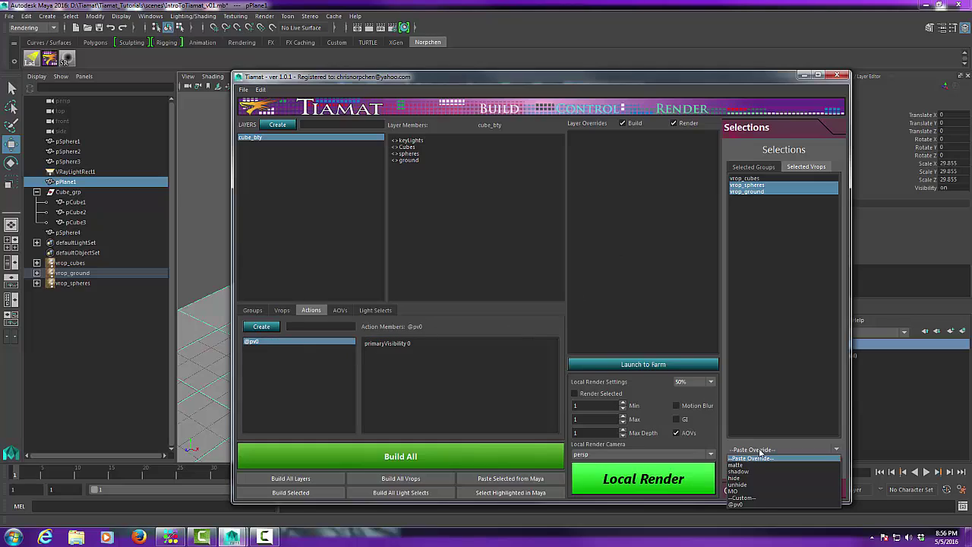
{"action": "left_click", "coordinate": [753, 504]}
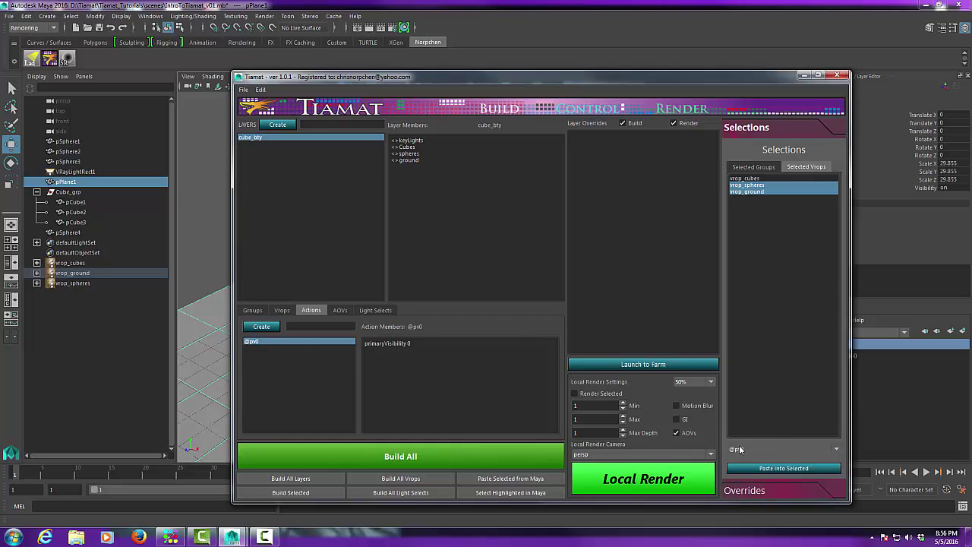
{"action": "left_click", "coordinate": [611, 155]}
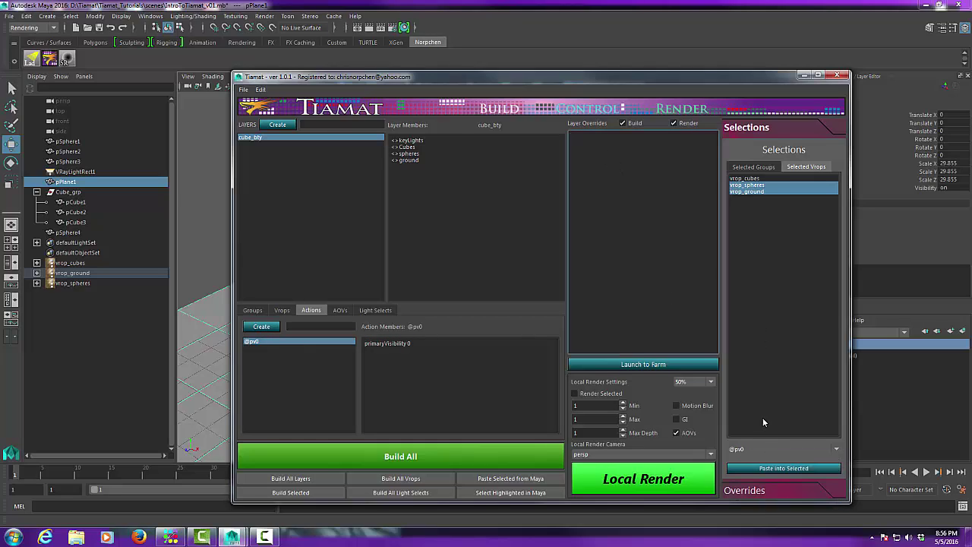
{"action": "left_click", "coordinate": [790, 469]}
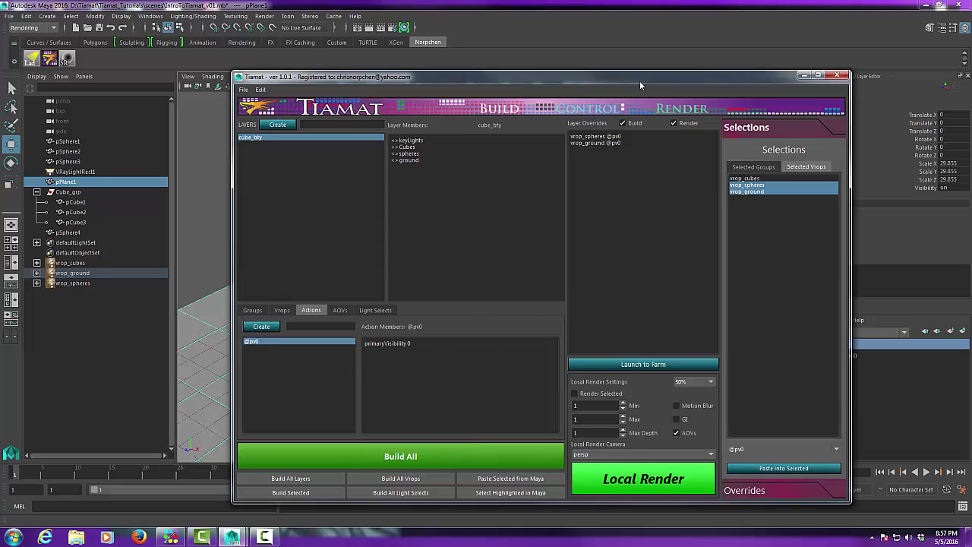
{"action": "left_click_drag", "start_coordinate": [640, 77], "coordinate": [587, 33]}
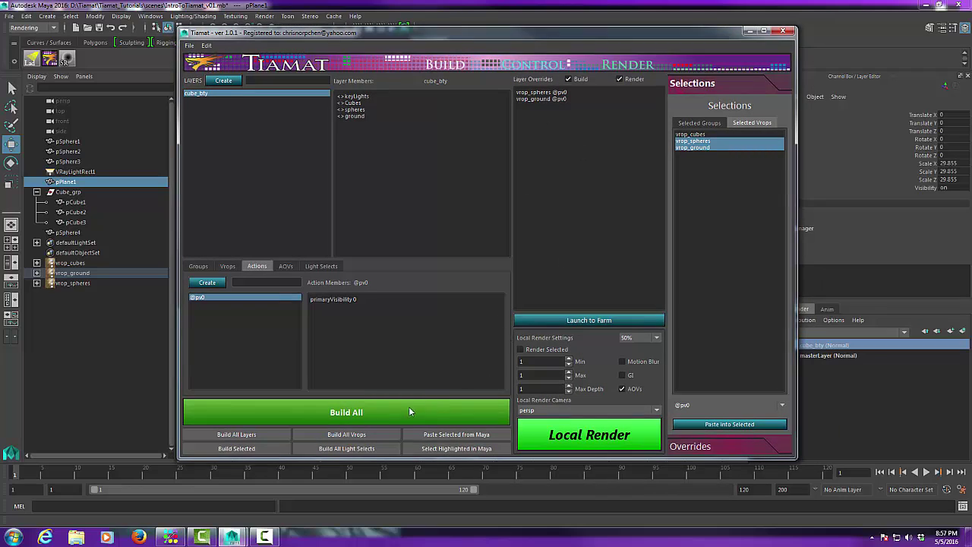
{"action": "left_click", "coordinate": [346, 449]}
{"action": "left_click", "coordinate": [467, 271]}
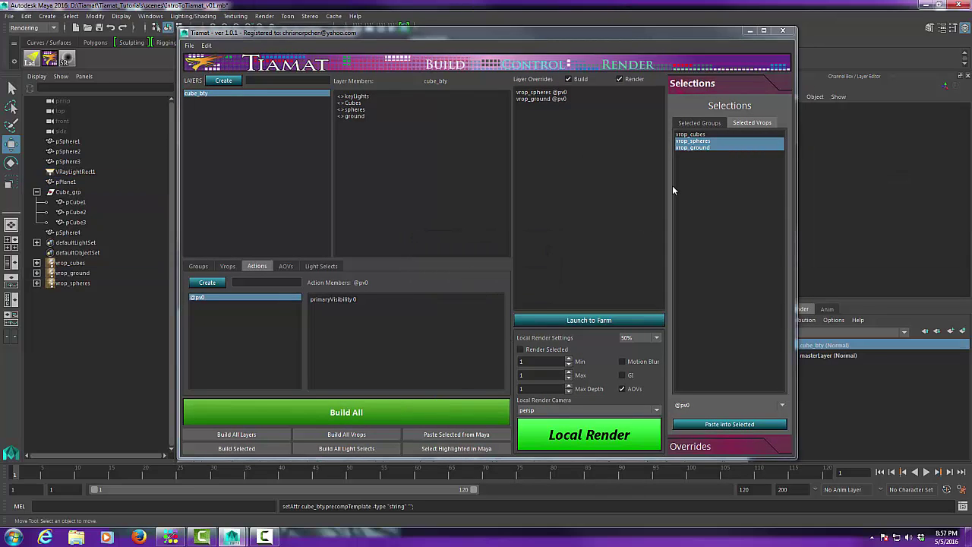
{"action": "left_click_drag", "start_coordinate": [703, 33], "coordinate": [640, 338]}
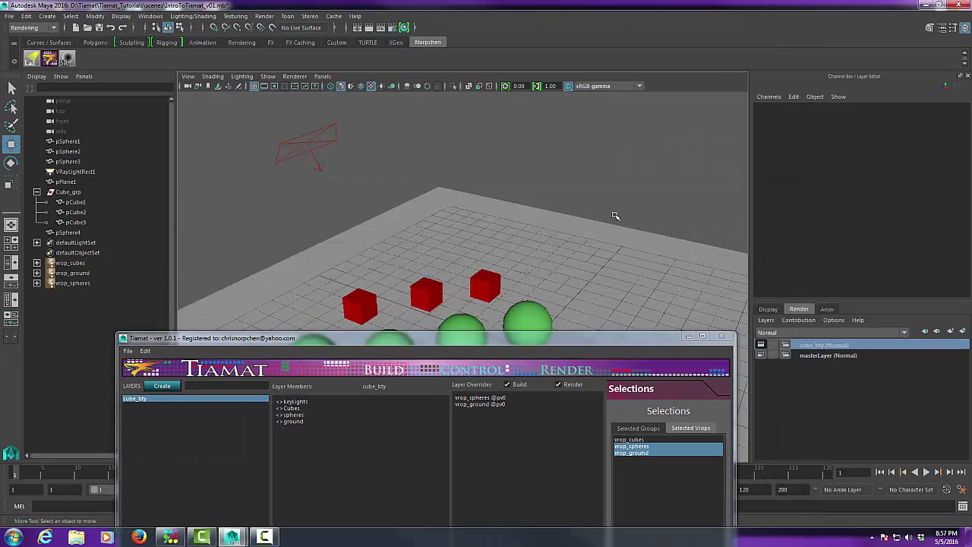
Examine vrop_ground's Visibility Options, checking the Primary visibility setting on the cube_bty layer
{"action": "left_click", "coordinate": [76, 273]}
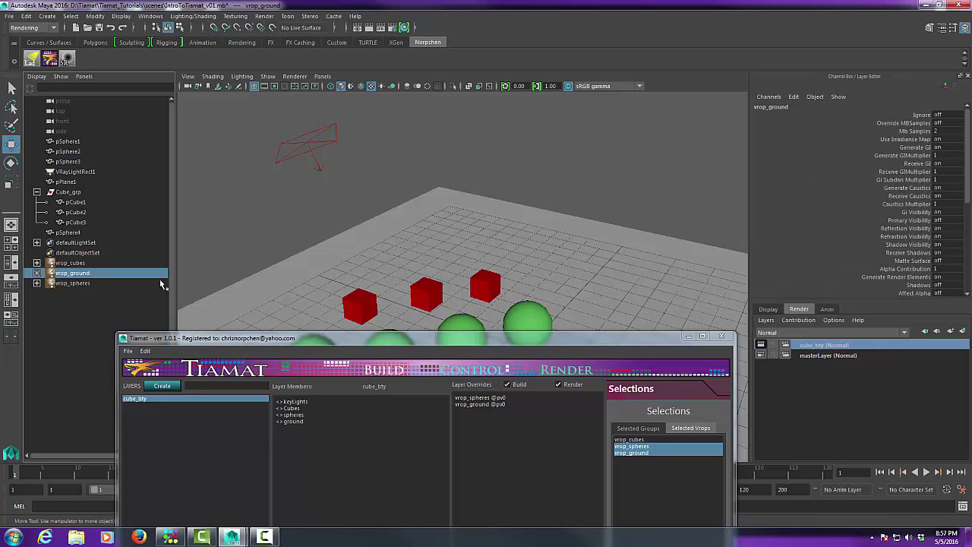
{"action": "left_click", "coordinate": [942, 28]}
{"action": "left_click_drag", "start_coordinate": [955, 194], "coordinate": [961, 248]}
{"action": "scroll", "coordinate": [961, 249], "scroll_direction": "down", "scroll_amount": 2}
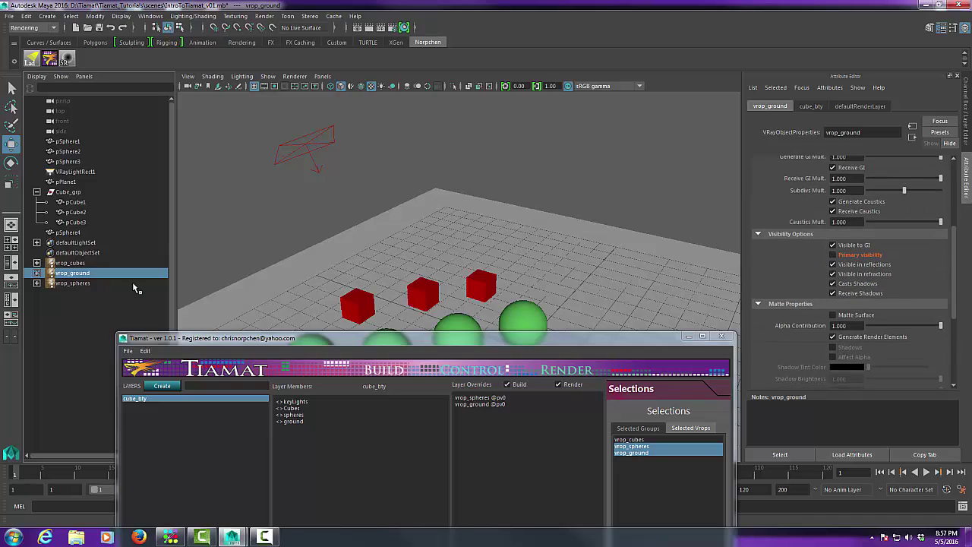
Examine the visibility options of vrop_spheres and the render stats of the ground plane pPlane1
{"action": "left_click", "coordinate": [76, 283]}
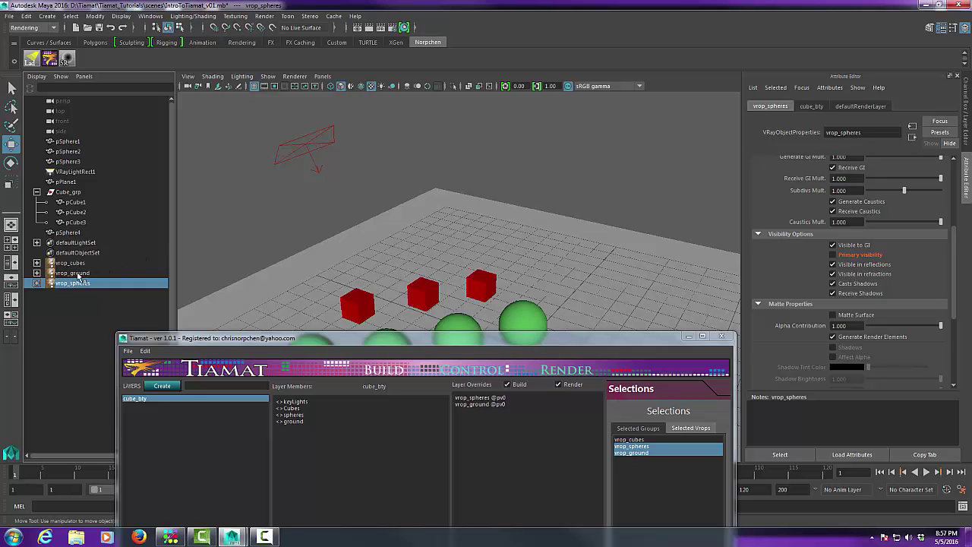
{"action": "left_click", "coordinate": [454, 231]}
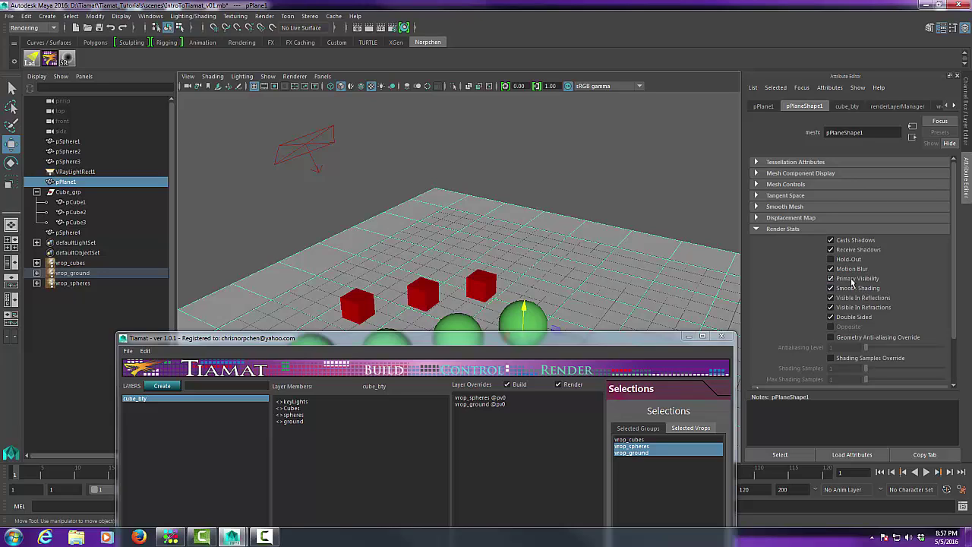
{"action": "left_click", "coordinate": [792, 228]}
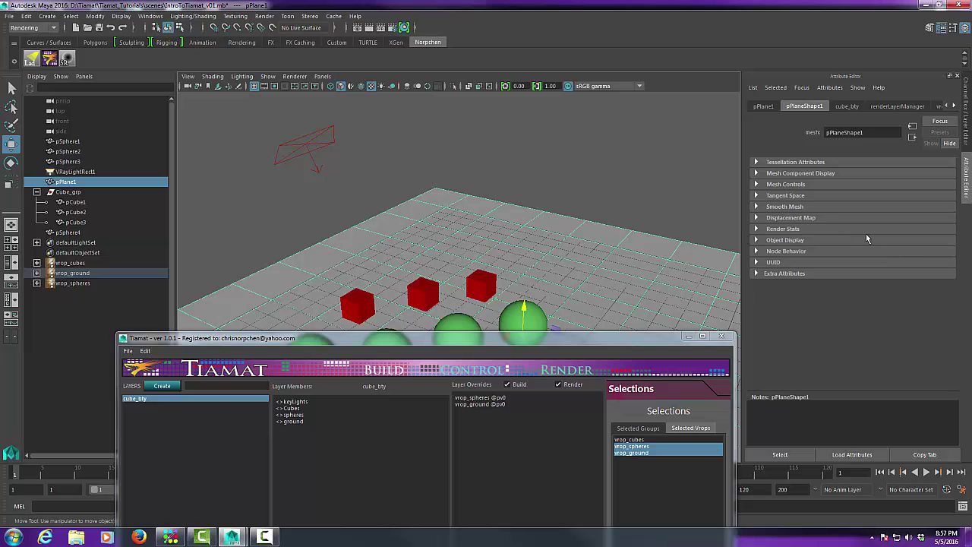
{"action": "left_click", "coordinate": [944, 28]}
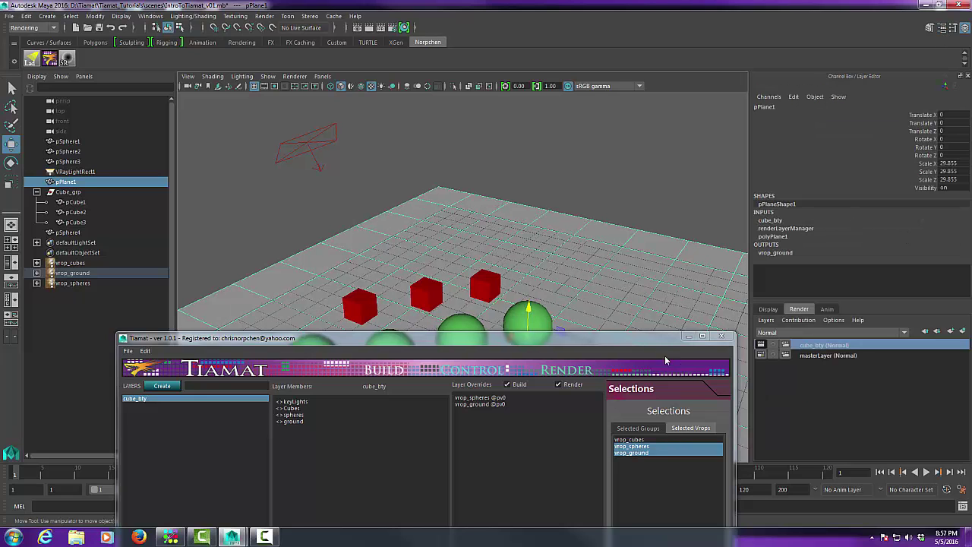
{"action": "left_click_drag", "start_coordinate": [624, 344], "coordinate": [643, 56]}
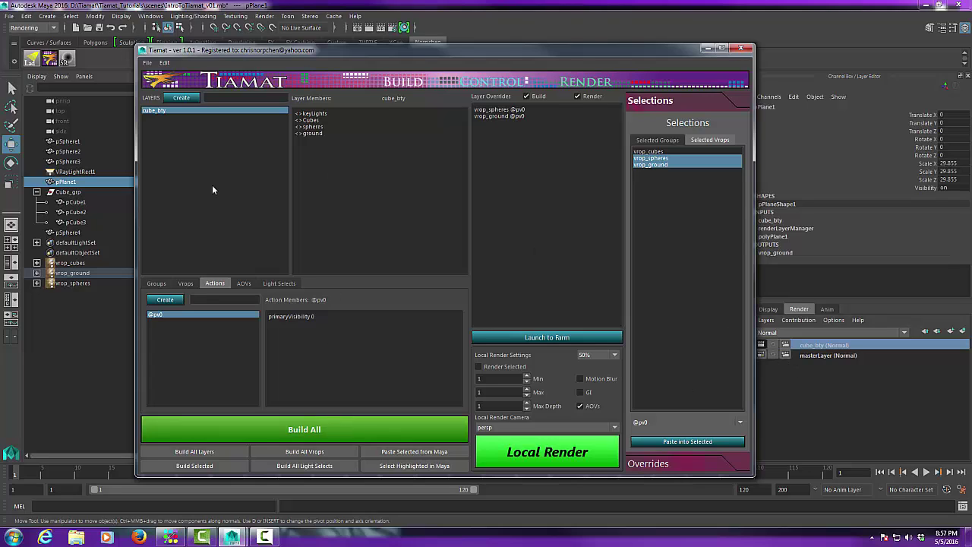
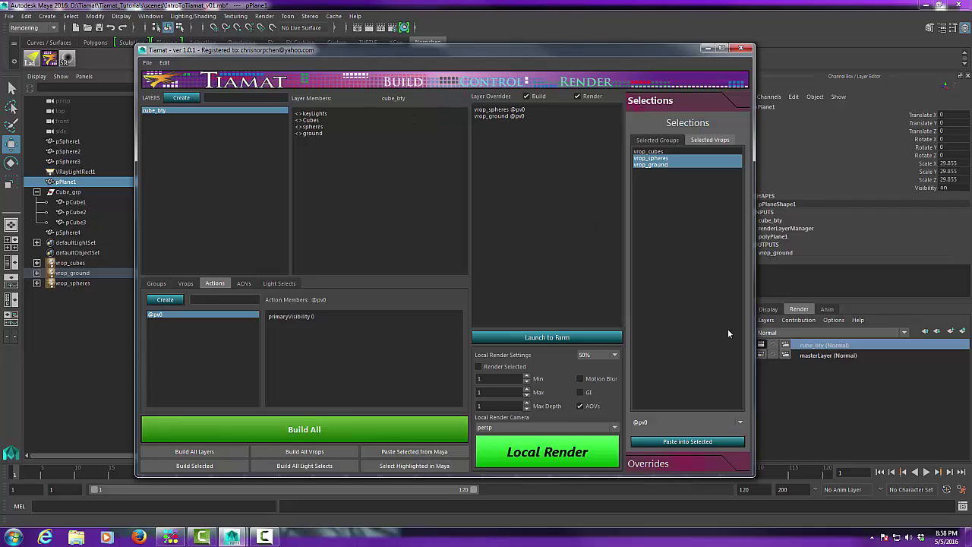
{"action": "mouse_move", "coordinate": [669, 53]}
{"action": "left_mouse_down"}
{"action": "mouse_move", "coordinate": [617, 242]}
{"action": "mouse_move", "coordinate": [664, 40]}
{"action": "mouse_move", "coordinate": [655, 51]}
{"action": "mouse_move", "coordinate": [666, 66]}
{"action": "mouse_move", "coordinate": [654, 58]}
{"action": "left_mouse_up"}
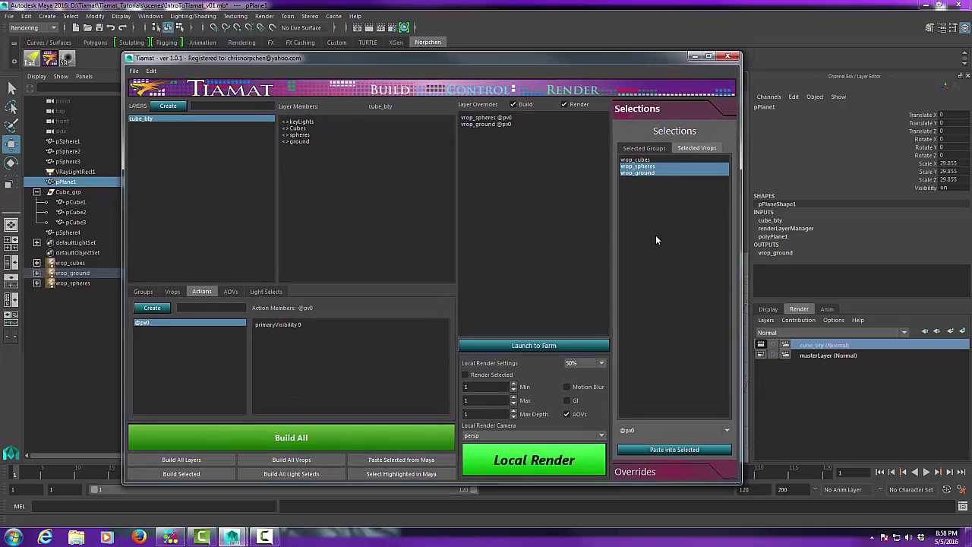
{"action": "mouse_move", "coordinate": [636, 58]}
{"action": "left_mouse_down"}
{"action": "mouse_move", "coordinate": [632, 170]}
{"action": "mouse_move", "coordinate": [643, 48]}
{"action": "left_mouse_up"}
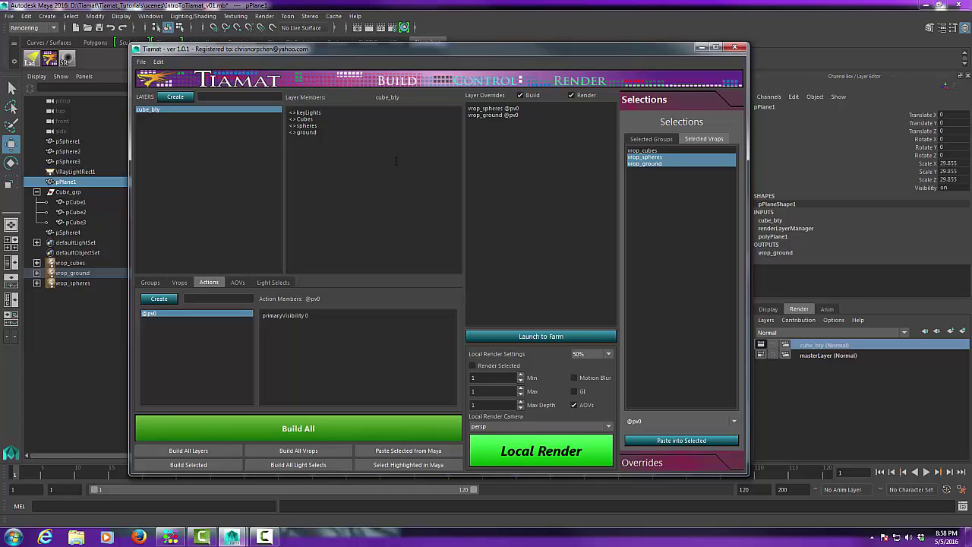
{"action": "mouse_move", "coordinate": [438, 51]}
{"action": "left_mouse_down"}
{"action": "mouse_move", "coordinate": [421, 61]}
{"action": "mouse_move", "coordinate": [440, 58]}
{"action": "left_mouse_up"}
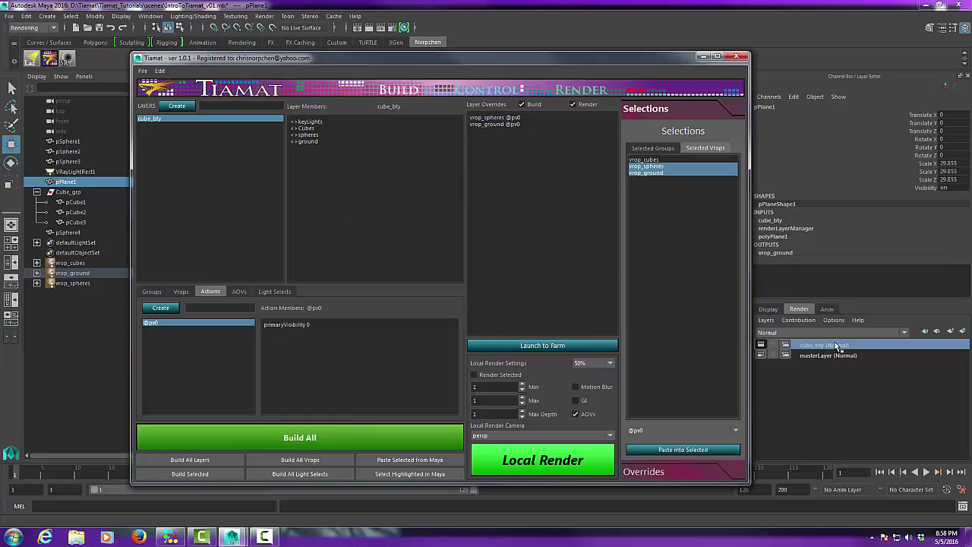
Create a manual layer override for Primary Visibility on pCube1 in the cube_bty layer and turn it off
{"action": "left_click_drag", "start_coordinate": [680, 69], "coordinate": [672, 341]}
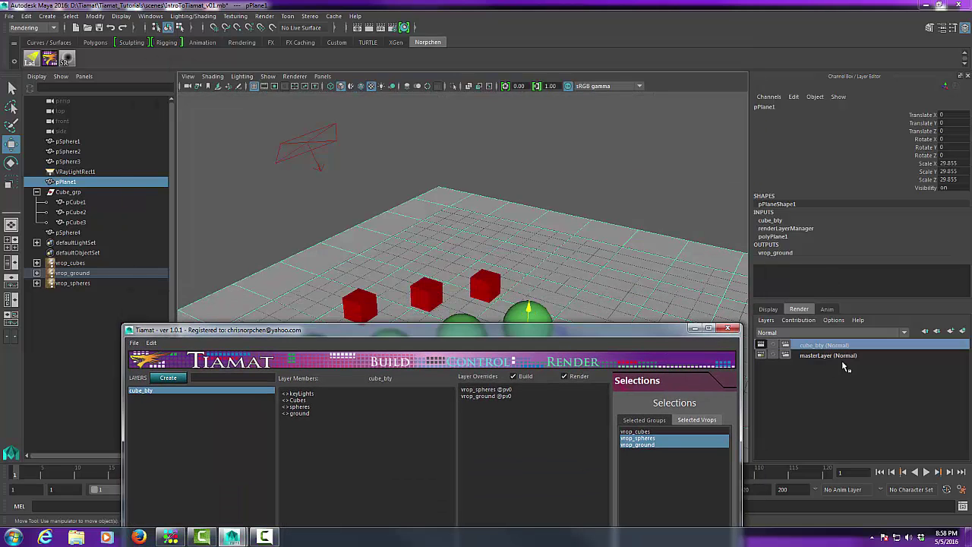
{"action": "left_click", "coordinate": [660, 225]}
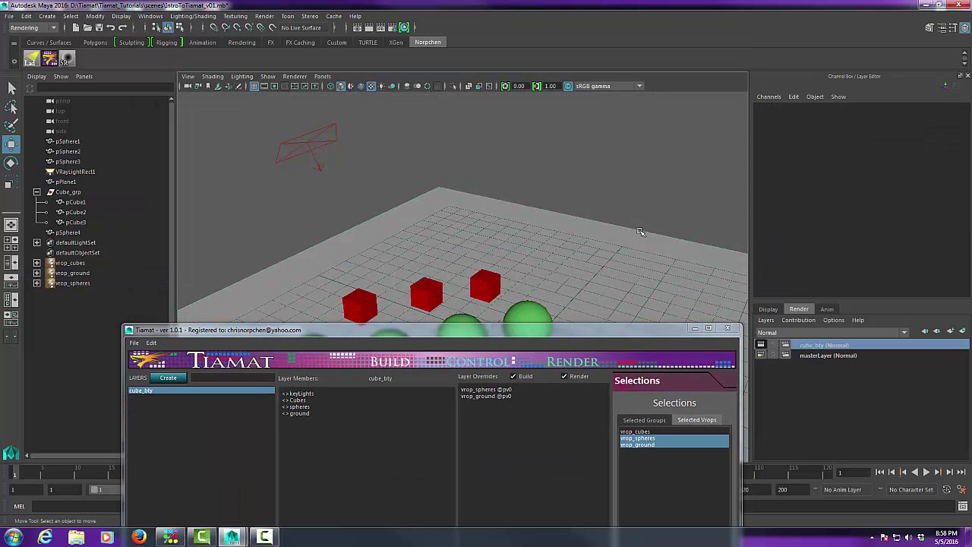
{"action": "left_click", "coordinate": [488, 285]}
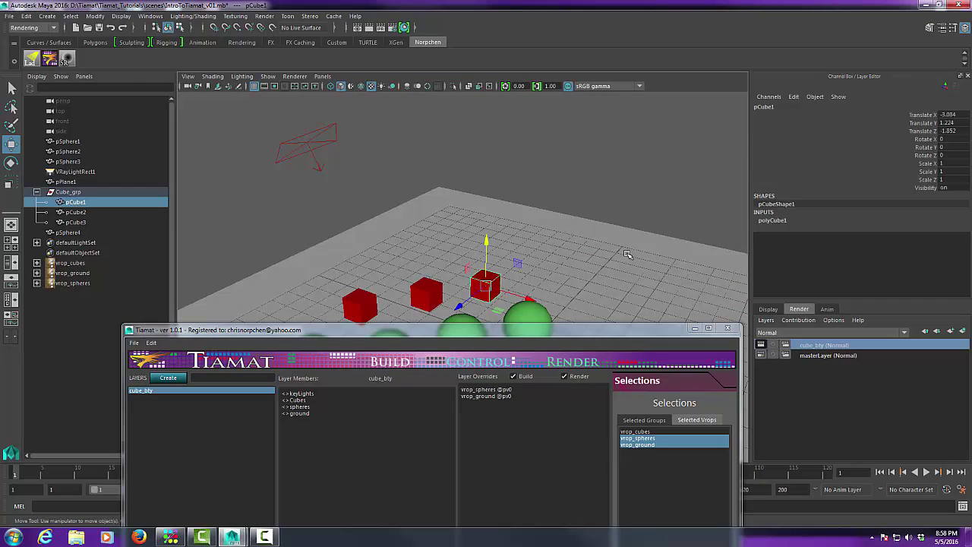
{"action": "left_click", "coordinate": [942, 28]}
{"action": "left_click", "coordinate": [786, 228]}
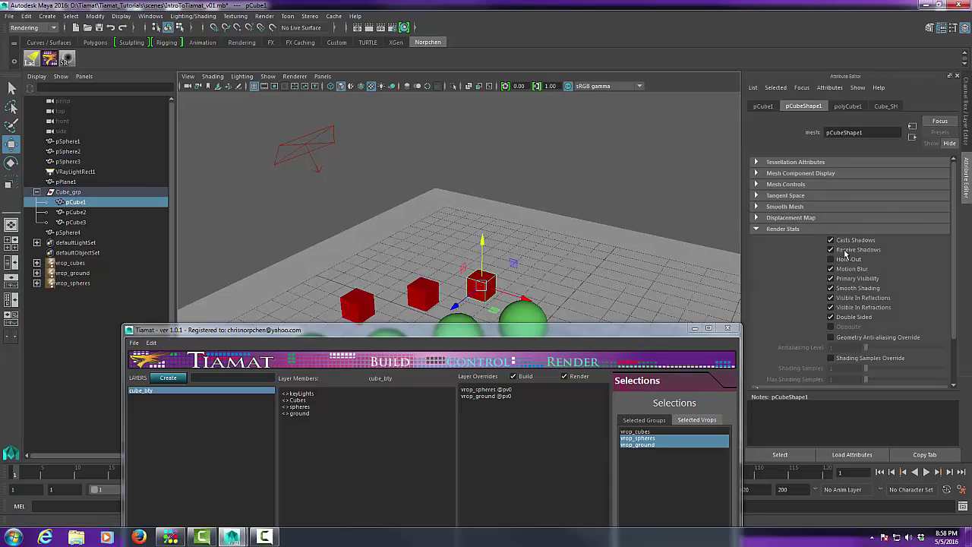
{"action": "right_click", "coordinate": [852, 281]}
{"action": "left_click", "coordinate": [864, 297]}
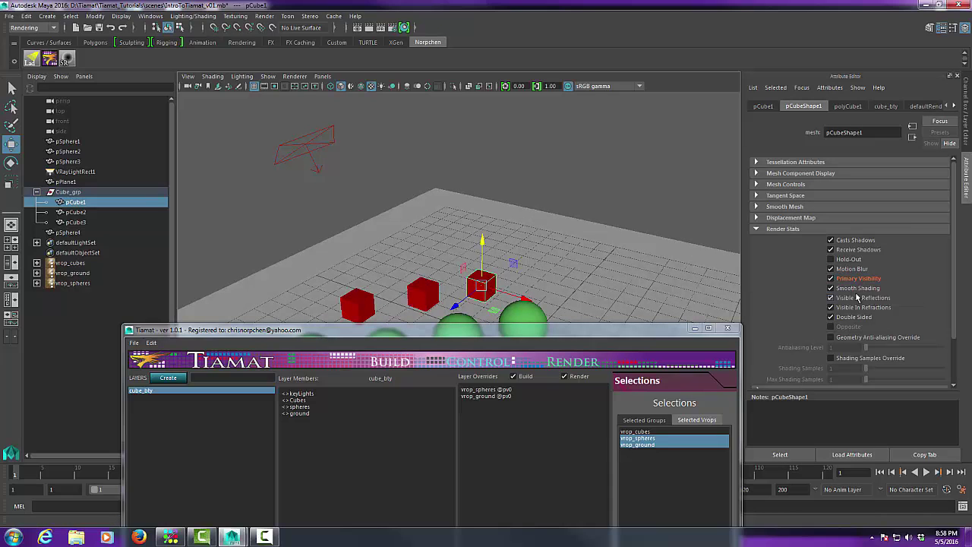
{"action": "left_click", "coordinate": [831, 279]}
{"action": "left_click", "coordinate": [563, 184]}
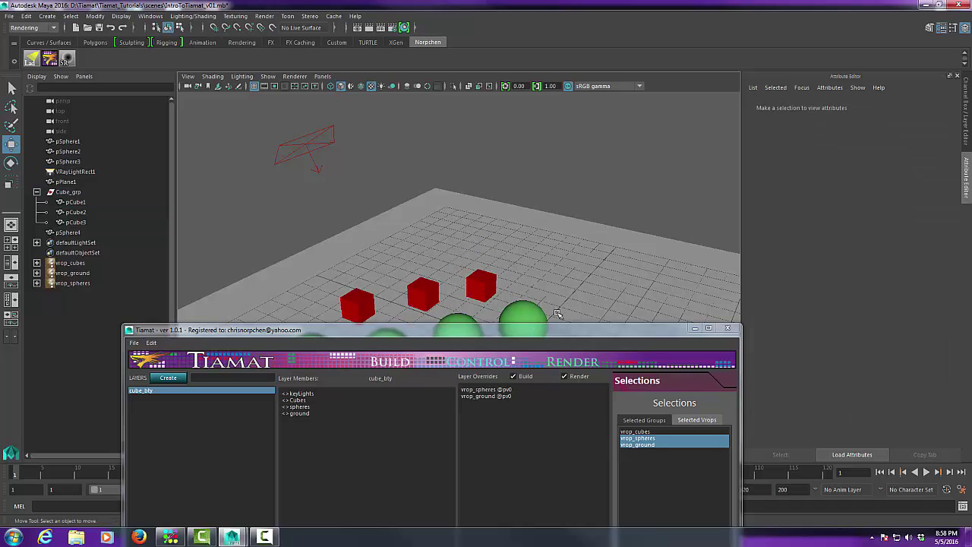
Run Build All in Tiamat and confirm building all layers to regenerate the cube_bty setup
{"action": "left_click", "coordinate": [940, 28]}
{"action": "left_click_drag", "start_coordinate": [552, 333], "coordinate": [584, 67]}
{"action": "left_click", "coordinate": [372, 442]}
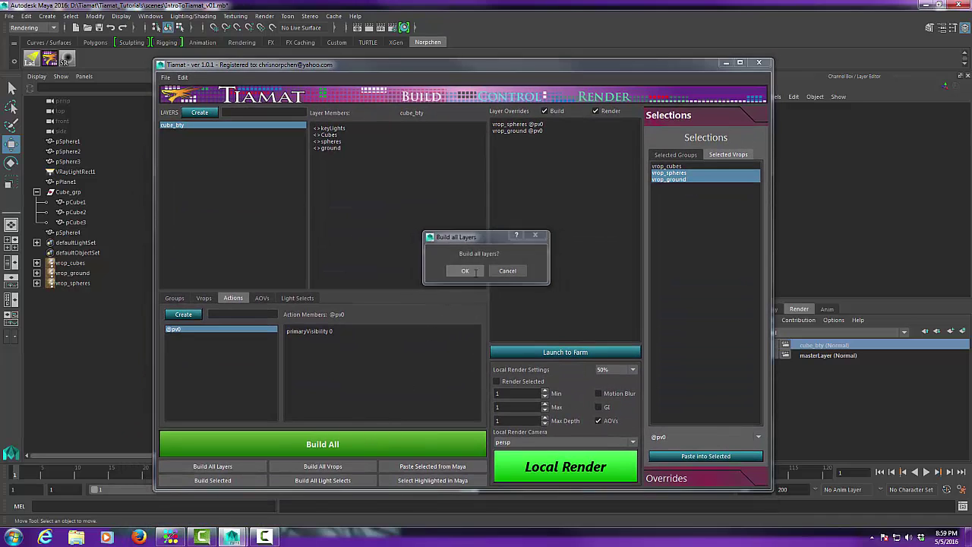
{"action": "left_click", "coordinate": [465, 271]}
Check the Primary Visibility setting in pCube1's render stats after the rebuild
{"action": "left_click_drag", "start_coordinate": [735, 67], "coordinate": [618, 295]}
{"action": "left_click", "coordinate": [486, 278]}
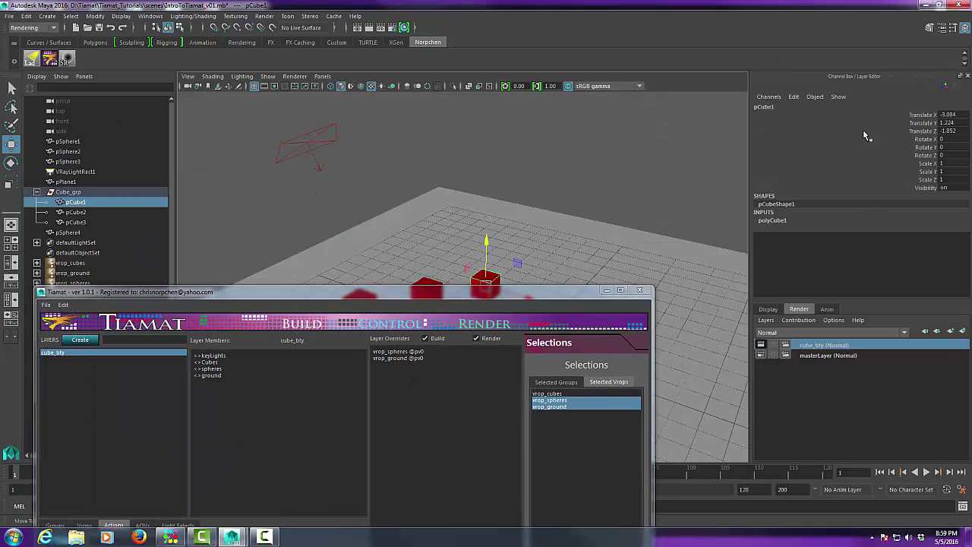
{"action": "left_click", "coordinate": [942, 28]}
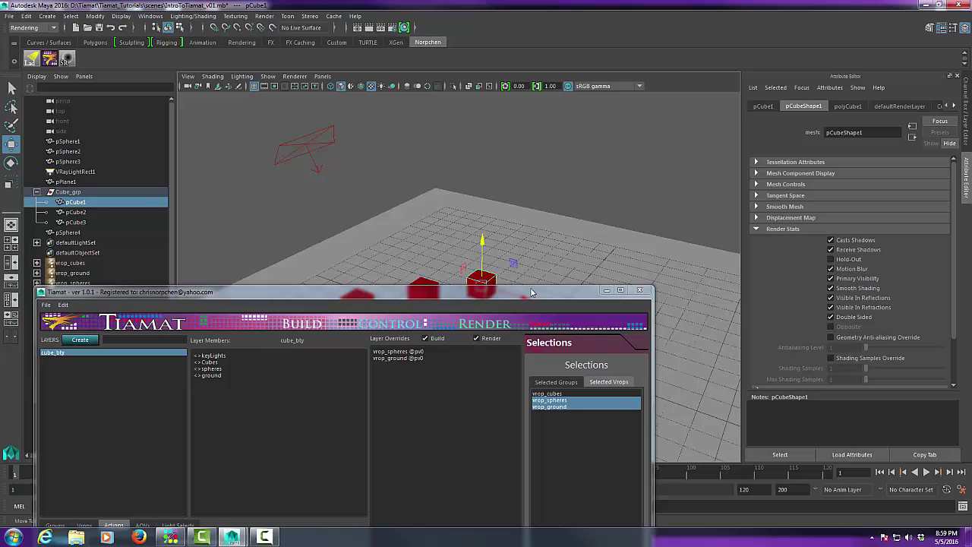
{"action": "left_click", "coordinate": [680, 190]}
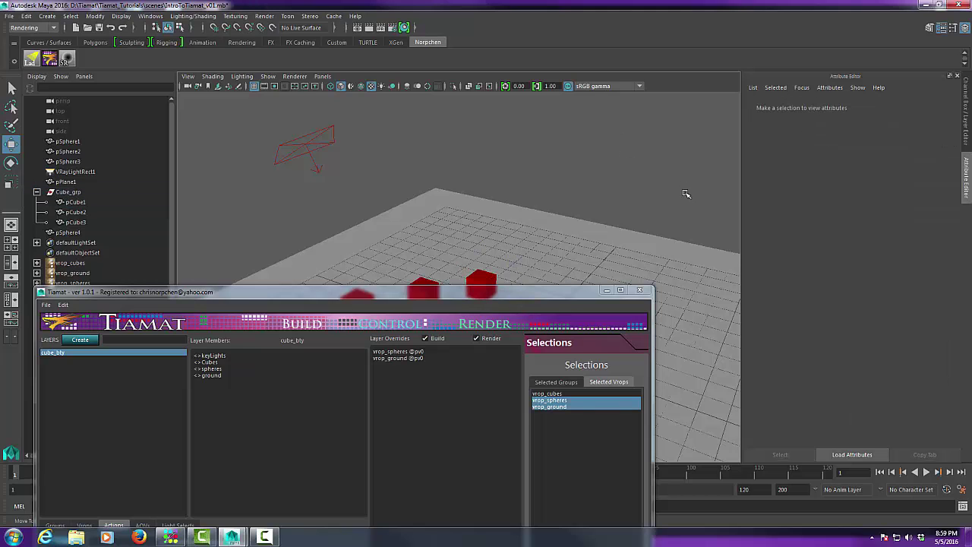
Create a new Tiamat layer named sphere_bty and select it
{"action": "left_click", "coordinate": [953, 28]}
{"action": "left_click_drag", "start_coordinate": [543, 297], "coordinate": [656, 59]}
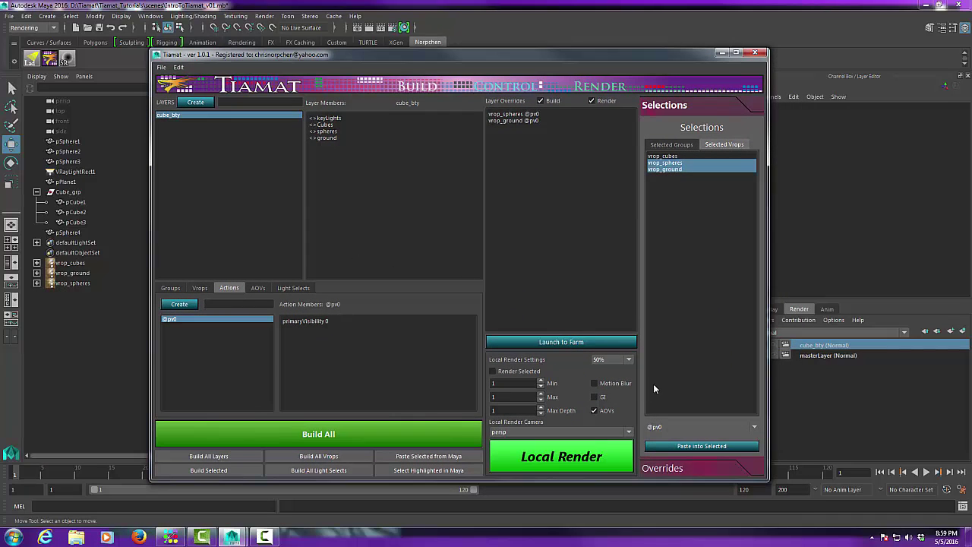
{"action": "left_click", "coordinate": [250, 104]}
{"action": "type", "text": "sphere"}
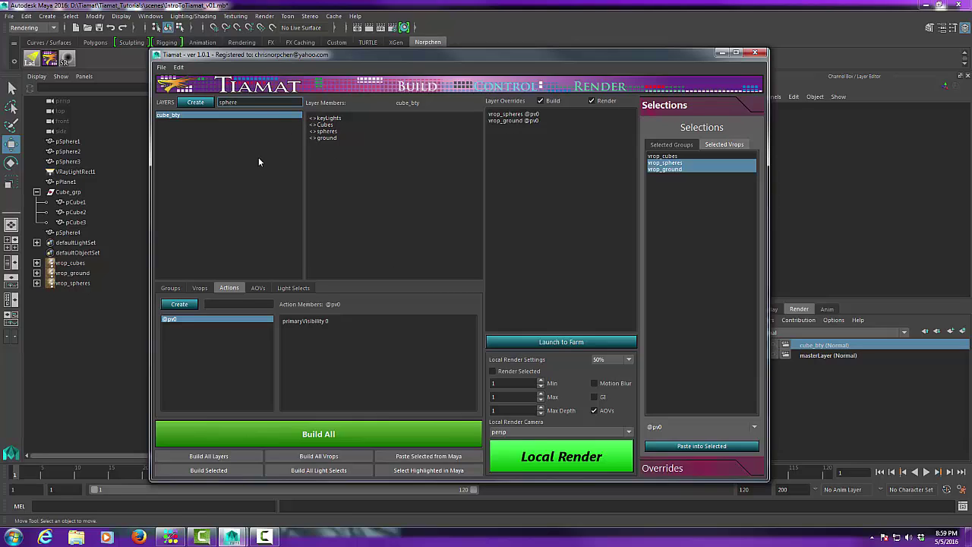
{"action": "type", "text": "_bty"}
{"action": "left_click", "coordinate": [195, 104]}
{"action": "left_click", "coordinate": [174, 122]}
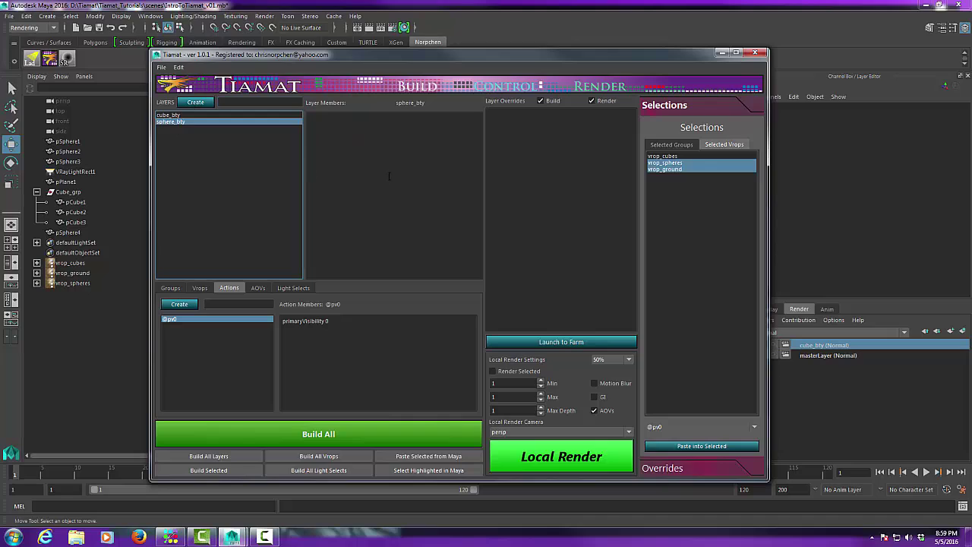
Add the groups Cubes, spheres, ground and keyLights as members of the sphere_bty layer
{"action": "left_click", "coordinate": [672, 145]}
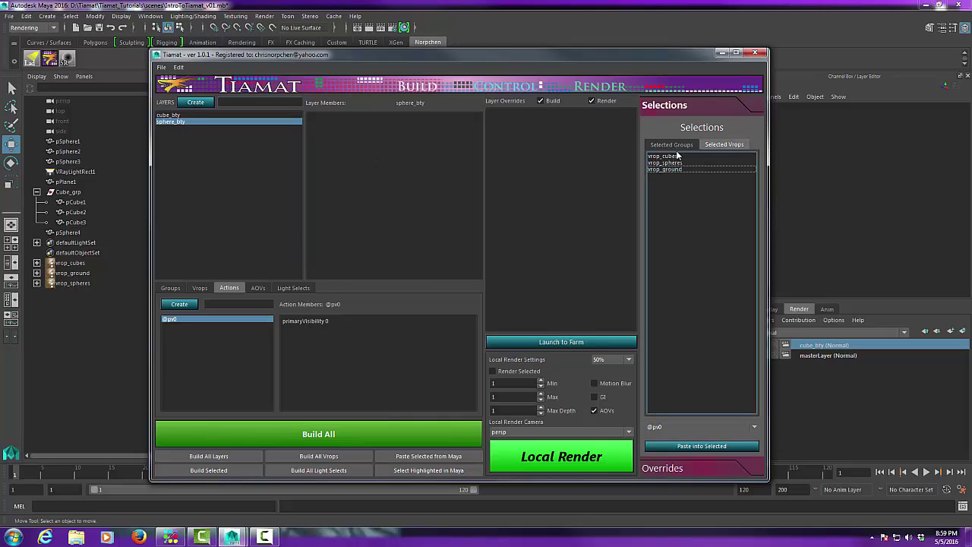
{"action": "left_click", "coordinate": [408, 131]}
{"action": "left_click_drag", "start_coordinate": [671, 156], "coordinate": [675, 177]}
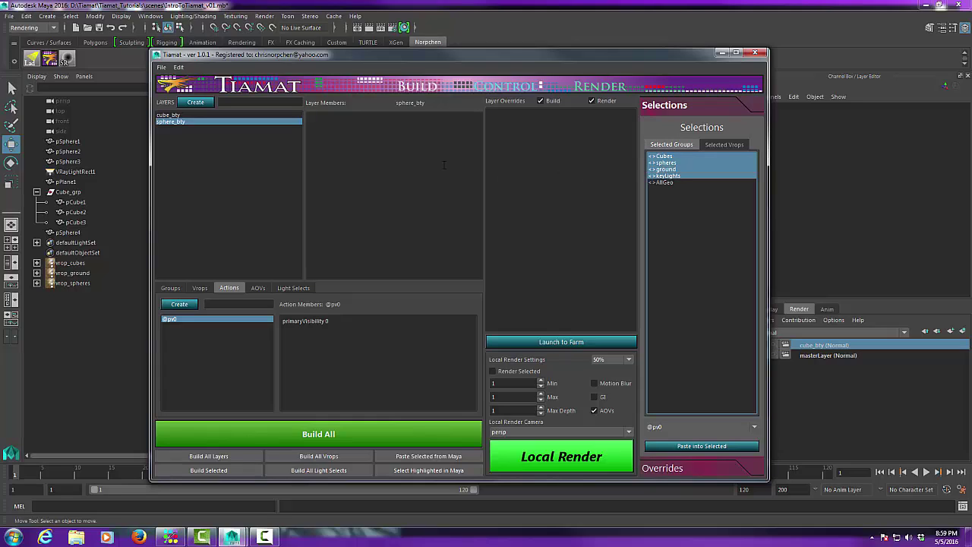
{"action": "left_click", "coordinate": [718, 448]}
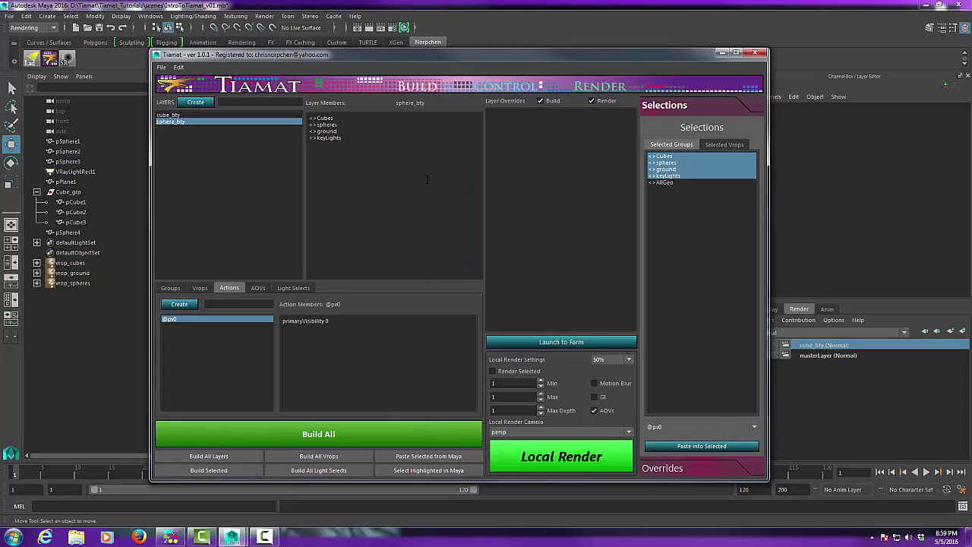
{"action": "left_click", "coordinate": [535, 138]}
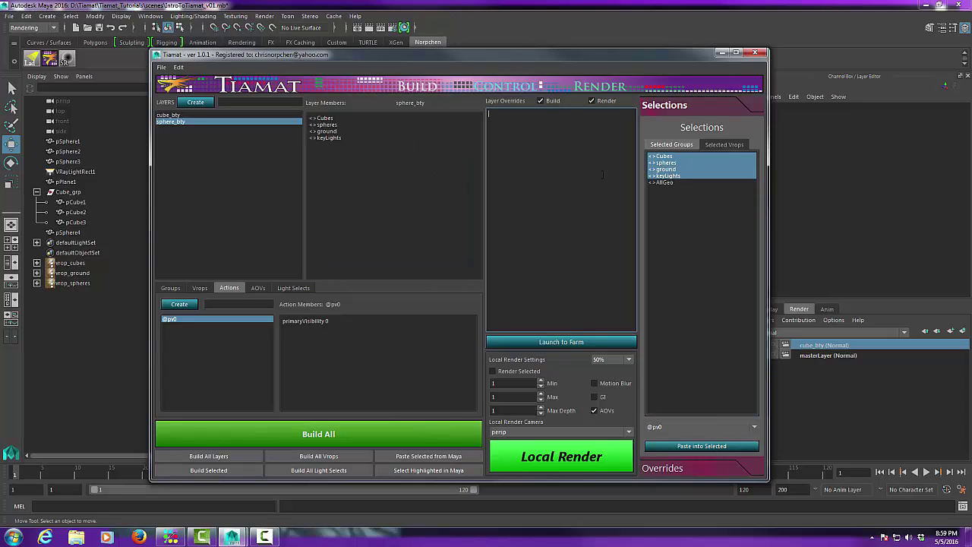
{"action": "left_click", "coordinate": [674, 163], "text": "ctrl"}
{"action": "left_click", "coordinate": [672, 176], "text": "ctrl"}
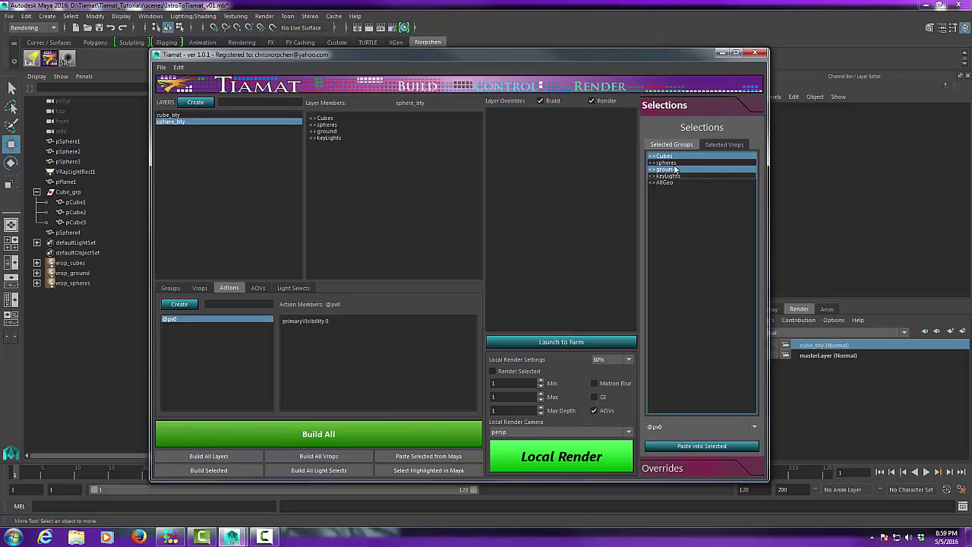
{"action": "left_click", "coordinate": [721, 144]}
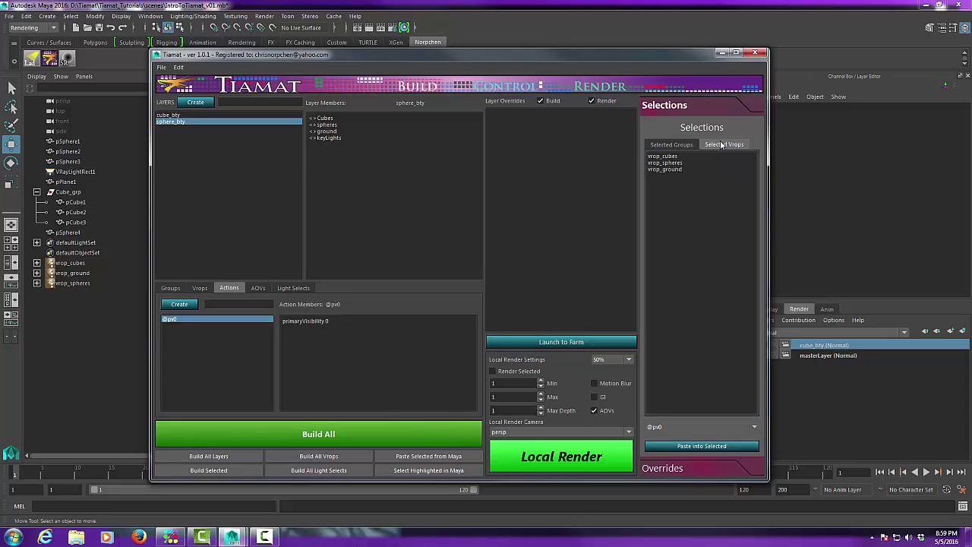
{"action": "left_click", "coordinate": [669, 163]}
{"action": "left_click", "coordinate": [672, 170], "text": "ctrl"}
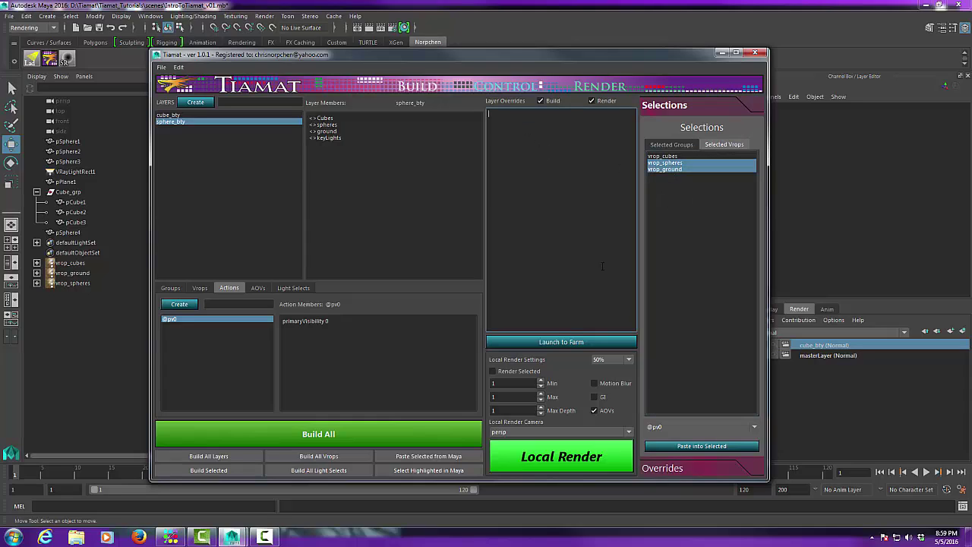
{"action": "left_click", "coordinate": [686, 446]}
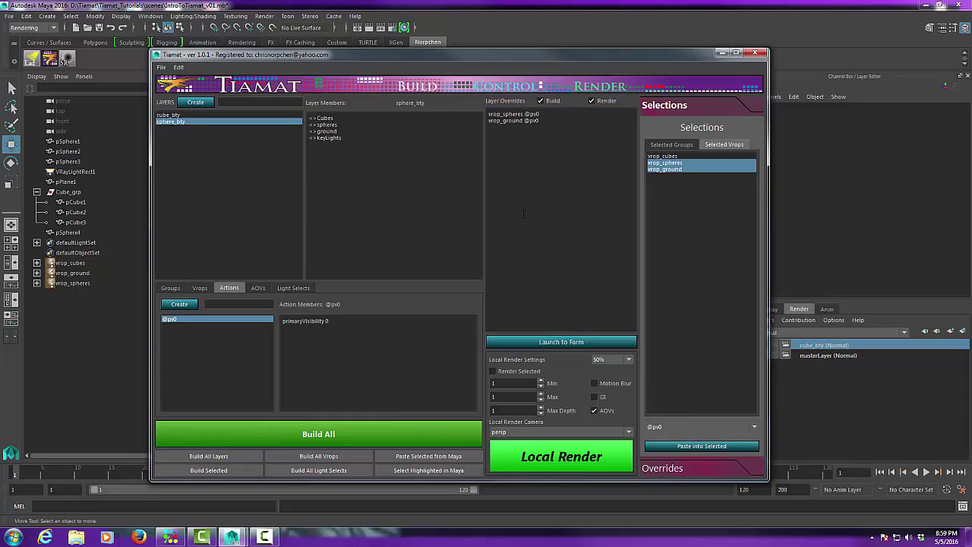
Build all Tiamat layers and vrops, and make sphere_bty the active render layer in Maya
{"action": "left_click", "coordinate": [179, 115]}
{"action": "left_click", "coordinate": [179, 121]}
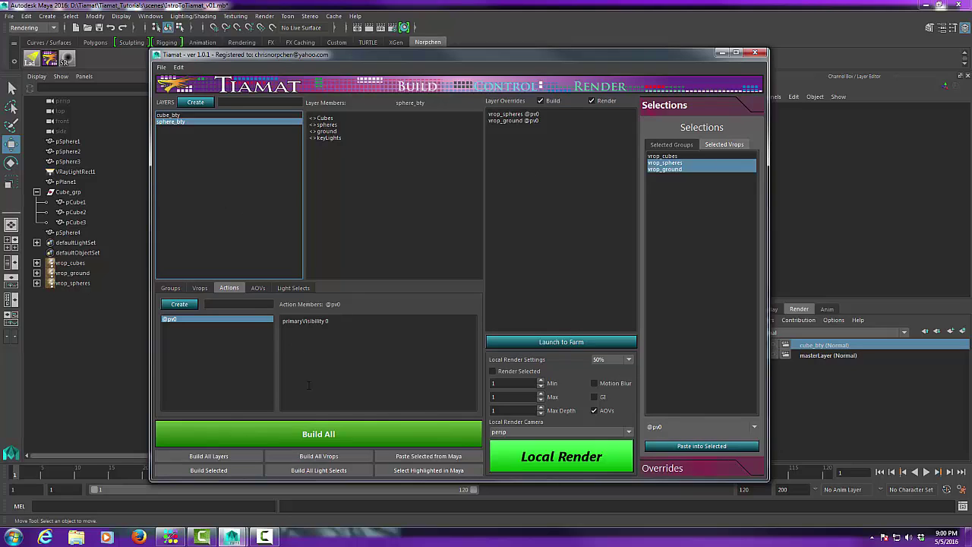
{"action": "left_click", "coordinate": [323, 440]}
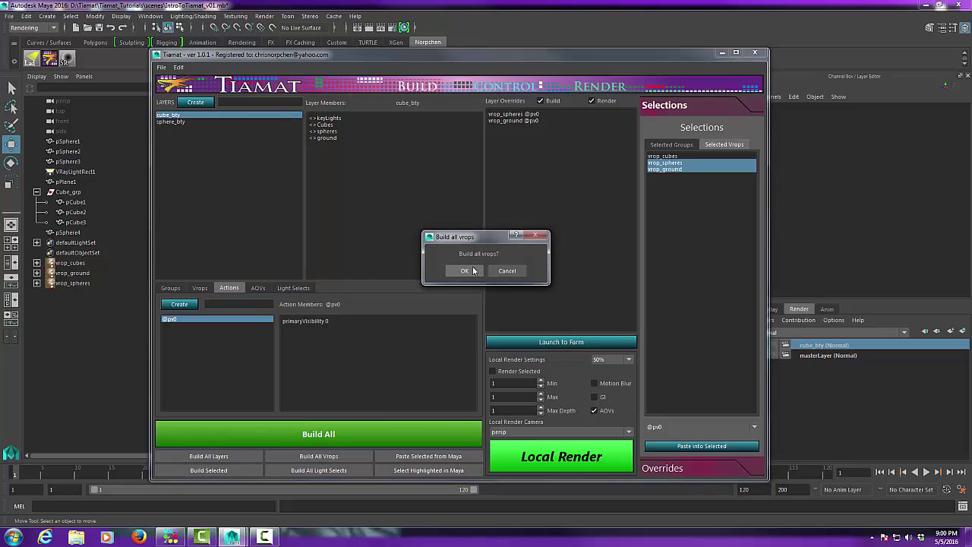
{"action": "left_click", "coordinate": [473, 271]}
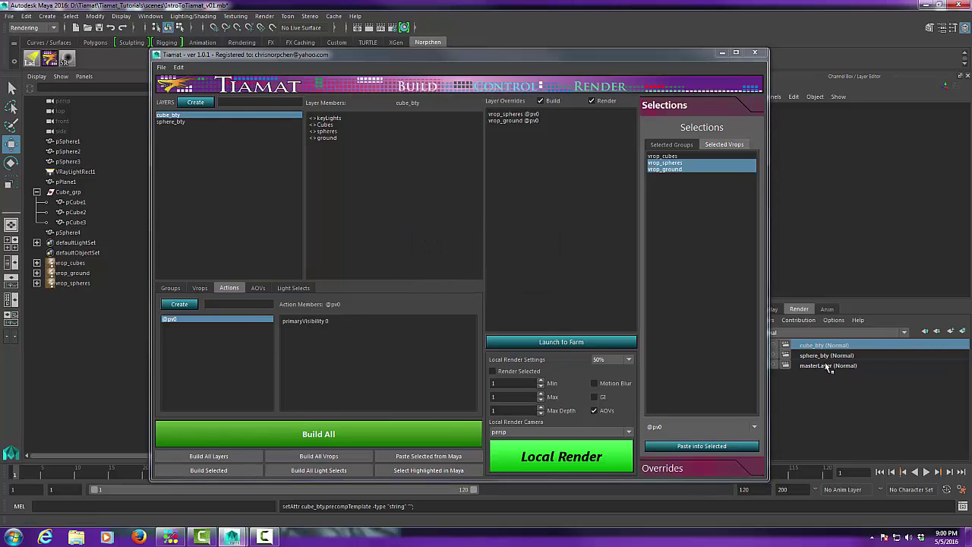
{"action": "left_click_drag", "start_coordinate": [711, 57], "coordinate": [693, 411]}
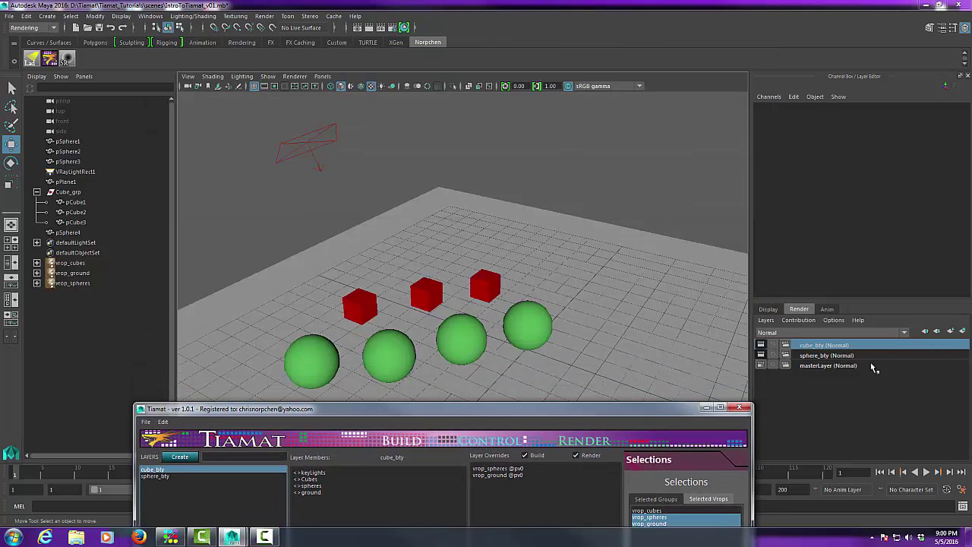
{"action": "left_click", "coordinate": [844, 357]}
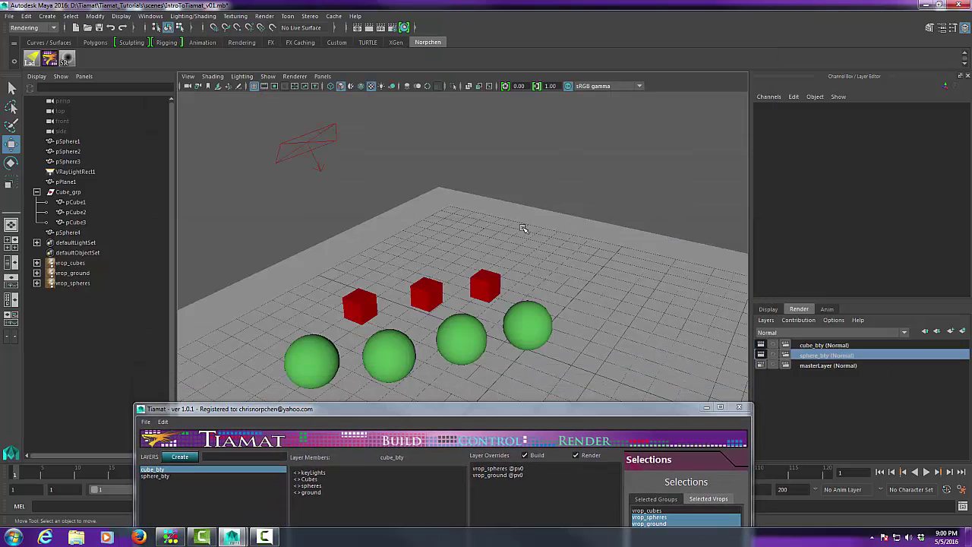
Examine the visibility options of vrop_cubes and vrop_ground with sphere_bty as the active render layer
{"action": "left_click", "coordinate": [76, 264]}
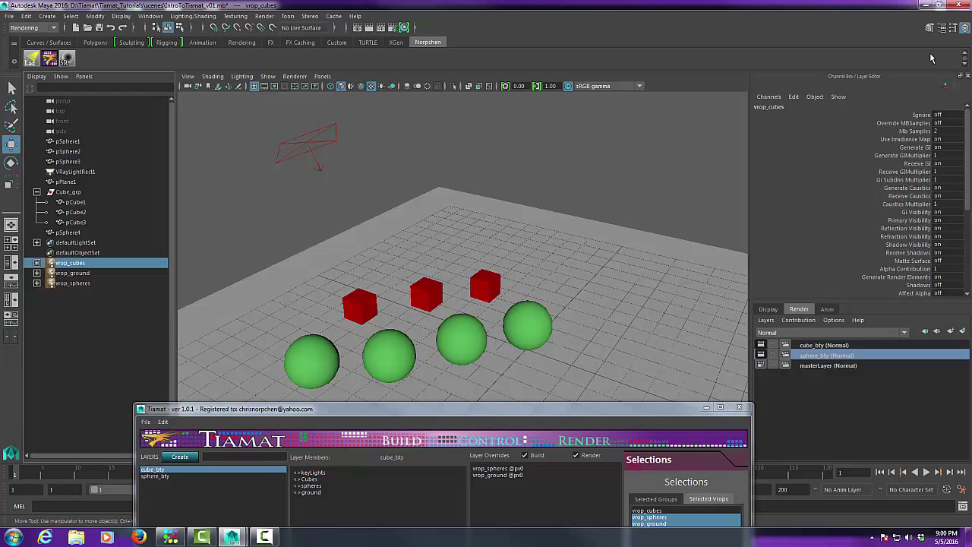
{"action": "left_click", "coordinate": [942, 28]}
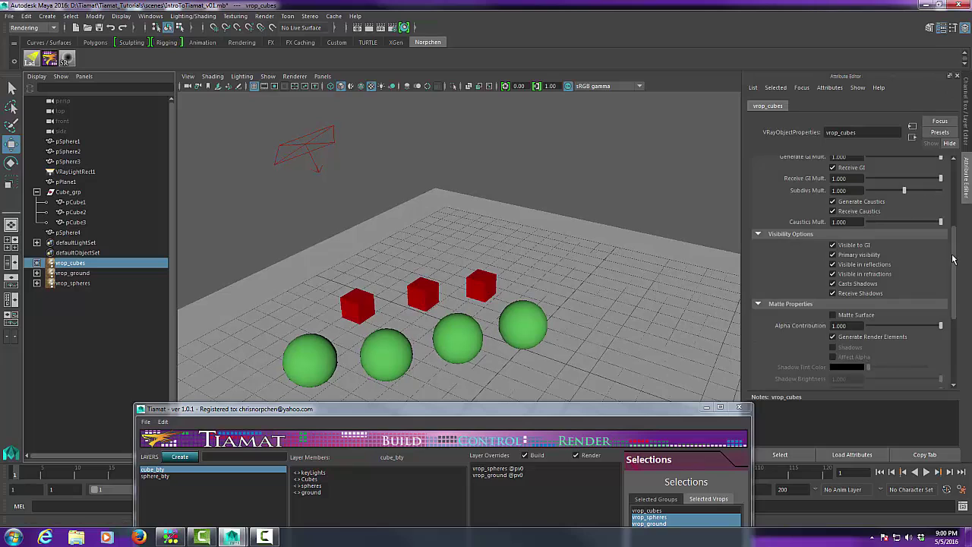
{"action": "mouse_move", "coordinate": [955, 258]}
{"action": "left_mouse_down"}
{"action": "mouse_move", "coordinate": [956, 267]}
{"action": "mouse_move", "coordinate": [956, 257]}
{"action": "left_mouse_up"}
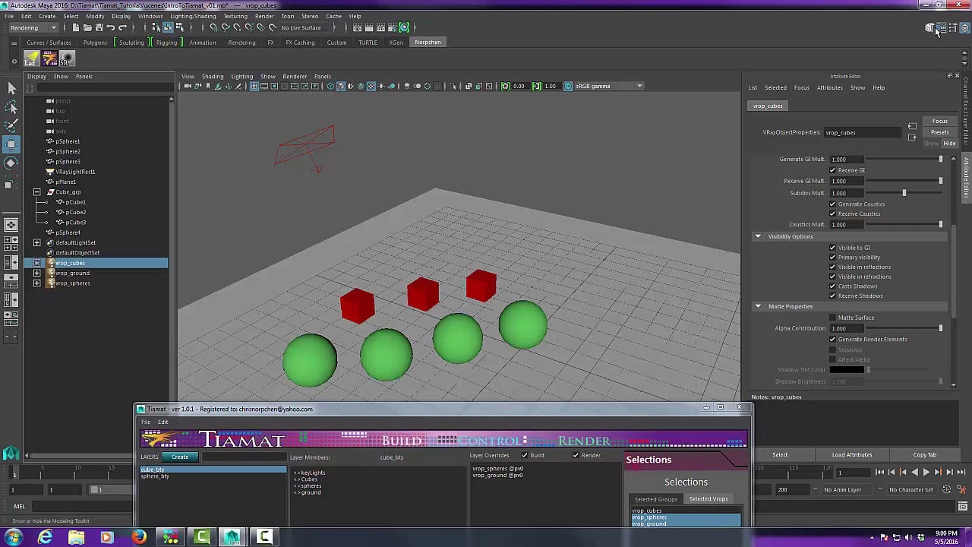
{"action": "left_click", "coordinate": [965, 27]}
{"action": "left_click", "coordinate": [825, 354]}
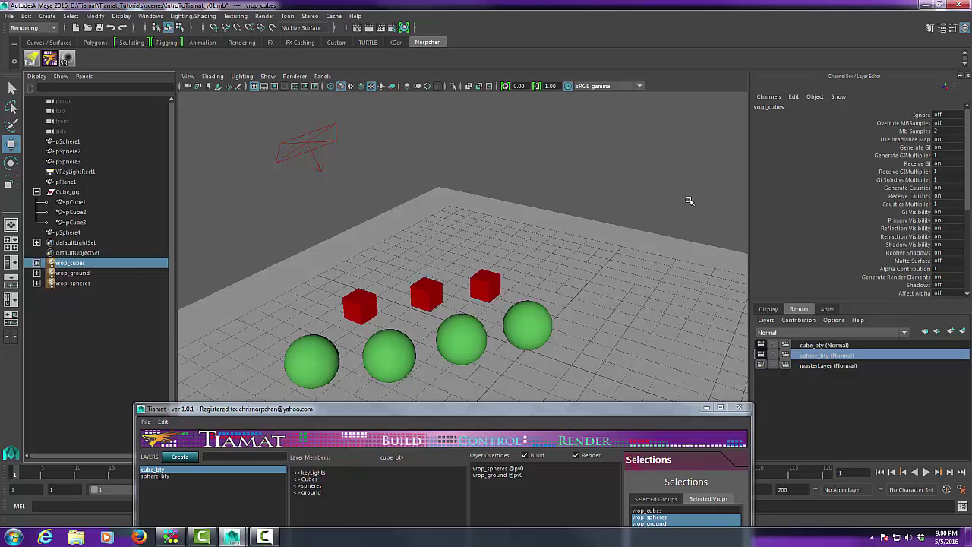
{"action": "left_click", "coordinate": [85, 275]}
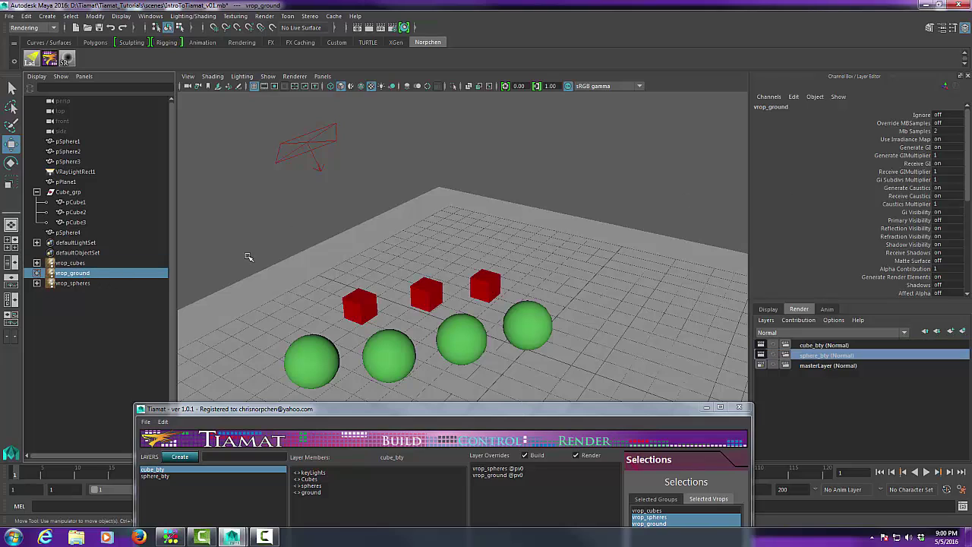
{"action": "left_click", "coordinate": [942, 28]}
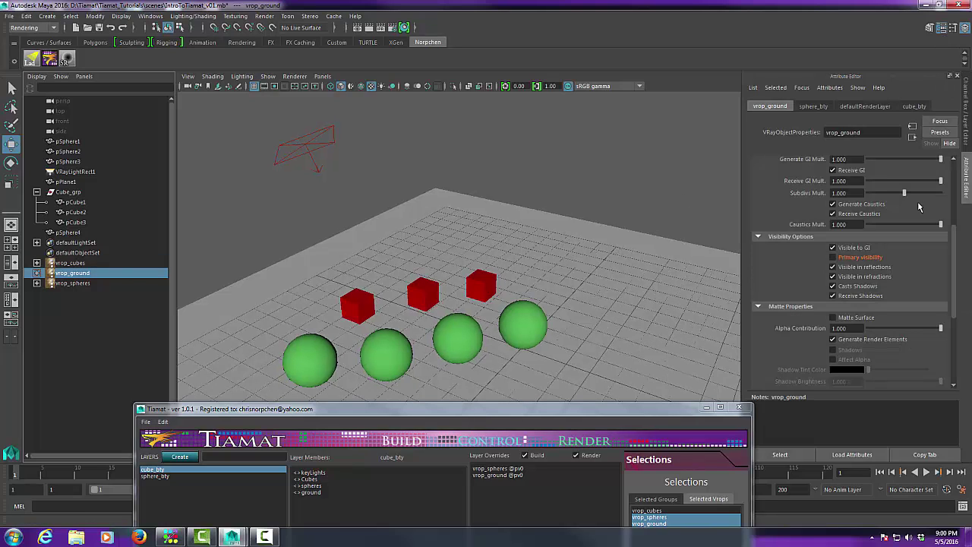
{"action": "left_click", "coordinate": [163, 477]}
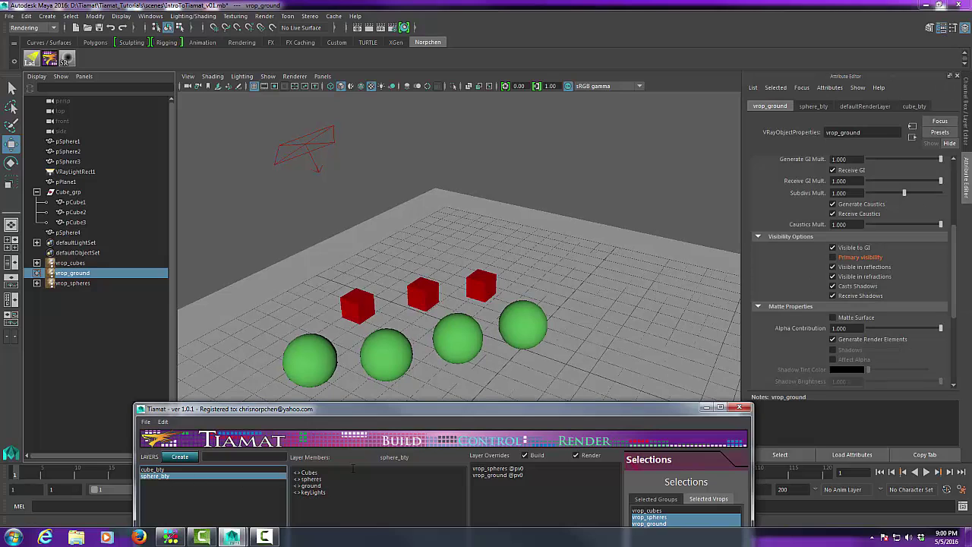
{"action": "left_click_drag", "start_coordinate": [519, 414], "coordinate": [524, 83]}
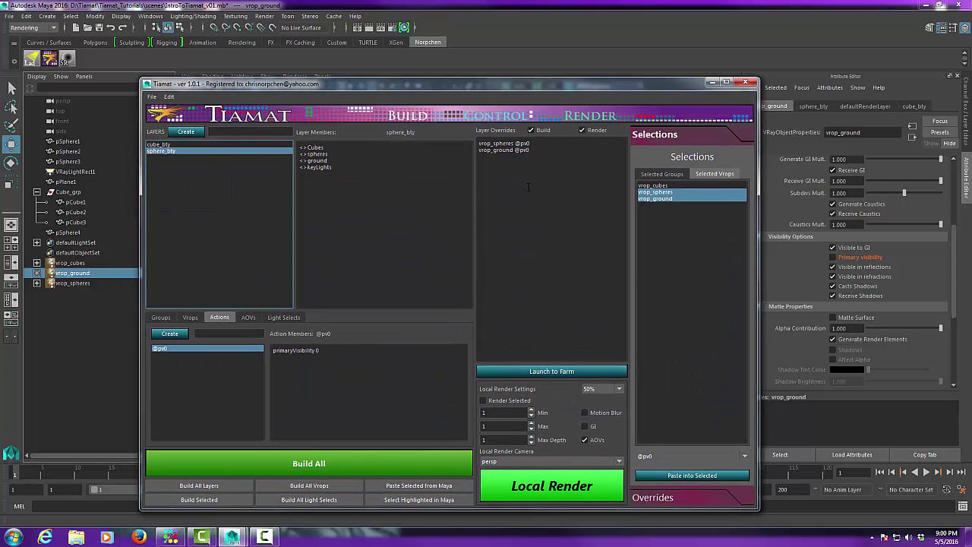
{"action": "left_click", "coordinate": [174, 149]}
{"action": "left_click_drag", "start_coordinate": [565, 86], "coordinate": [568, 72]}
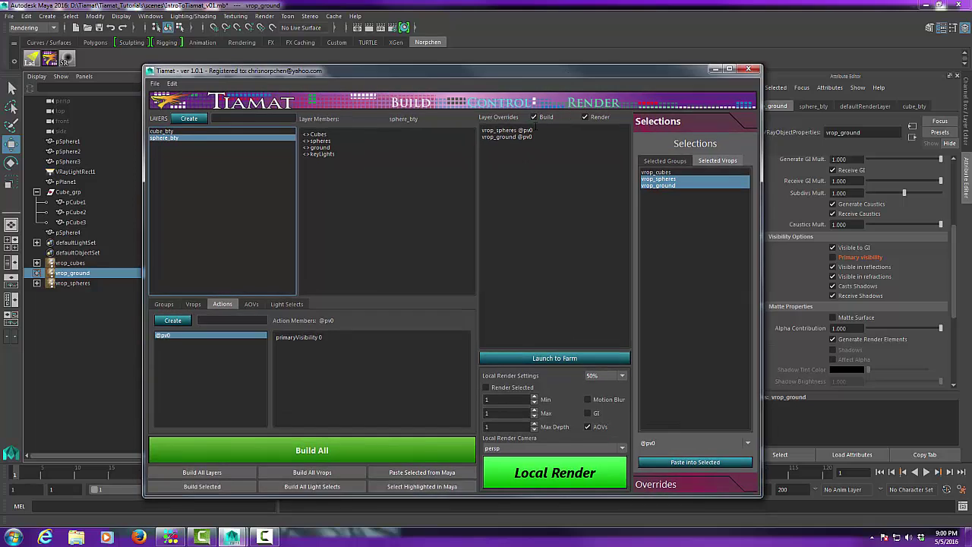
{"action": "left_click_drag", "start_coordinate": [537, 131], "coordinate": [467, 132]}
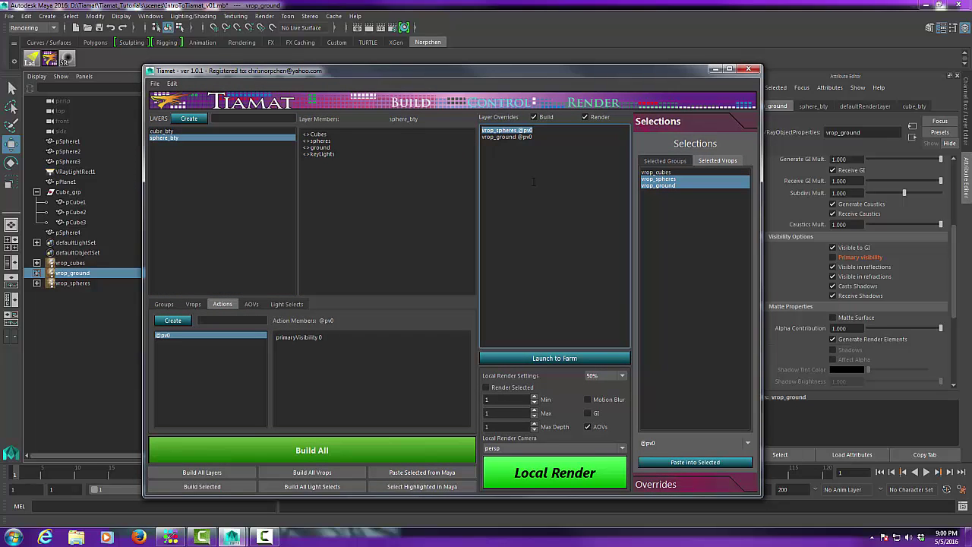
{"action": "key", "text": "Delete"}
{"action": "key", "text": "Delete"}
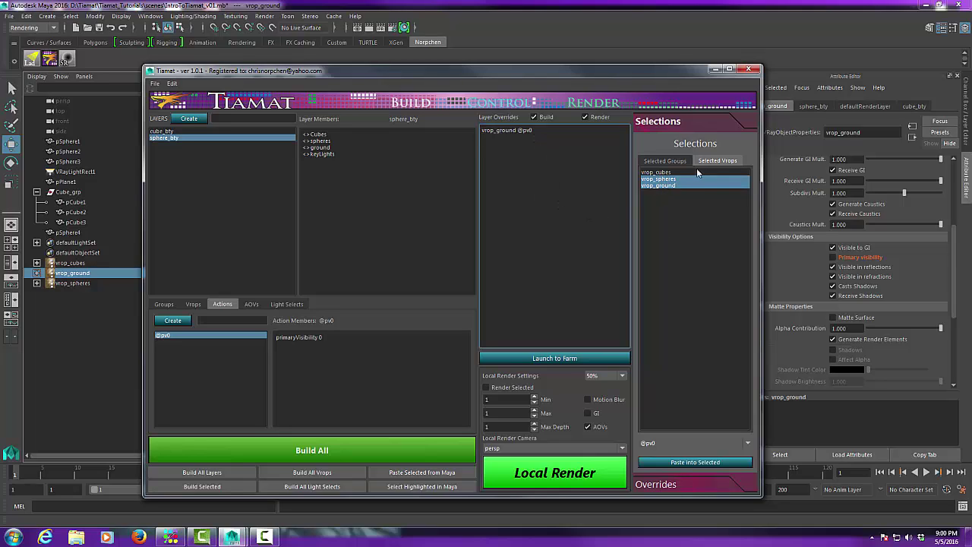
{"action": "left_click", "coordinate": [665, 180]}
{"action": "left_click", "coordinate": [670, 187]}
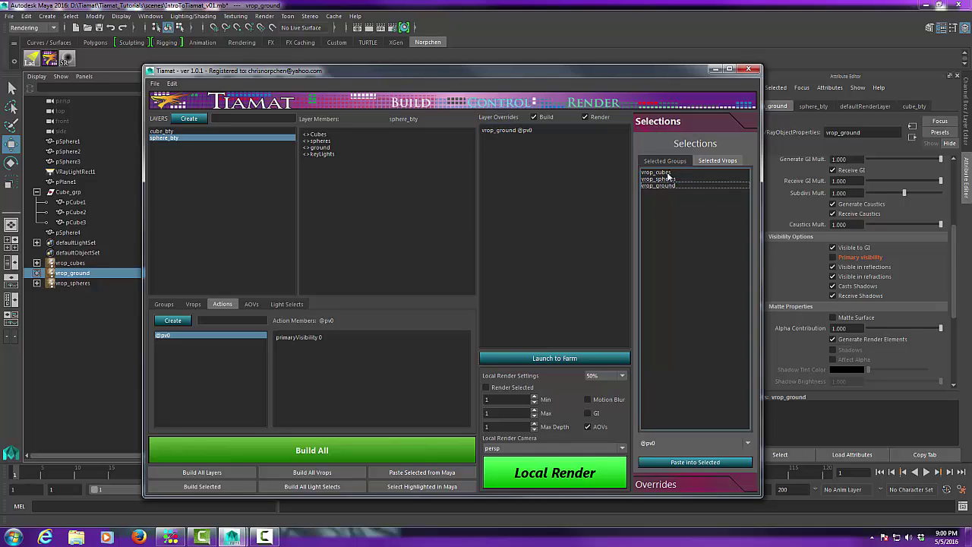
{"action": "left_click", "coordinate": [668, 172]}
{"action": "left_click", "coordinate": [520, 147]}
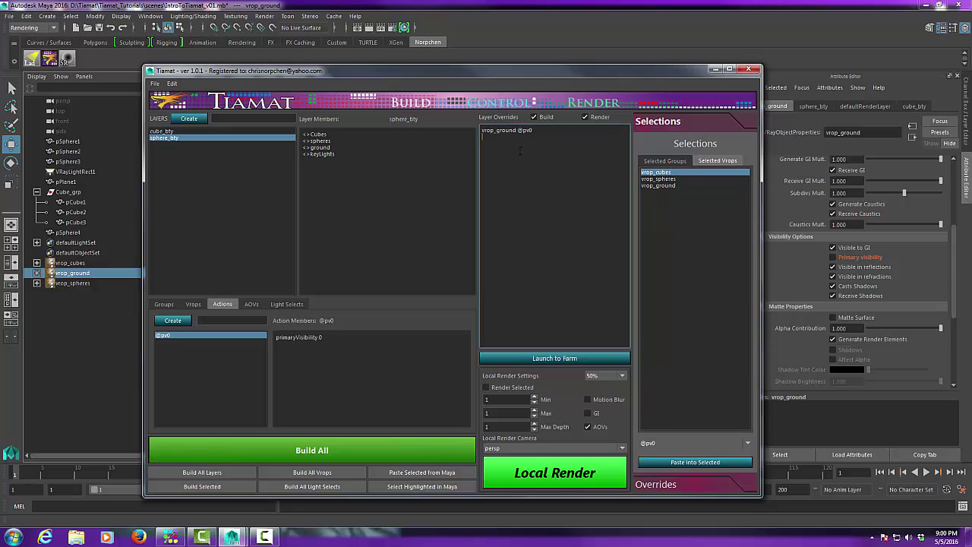
{"action": "left_click", "coordinate": [691, 461]}
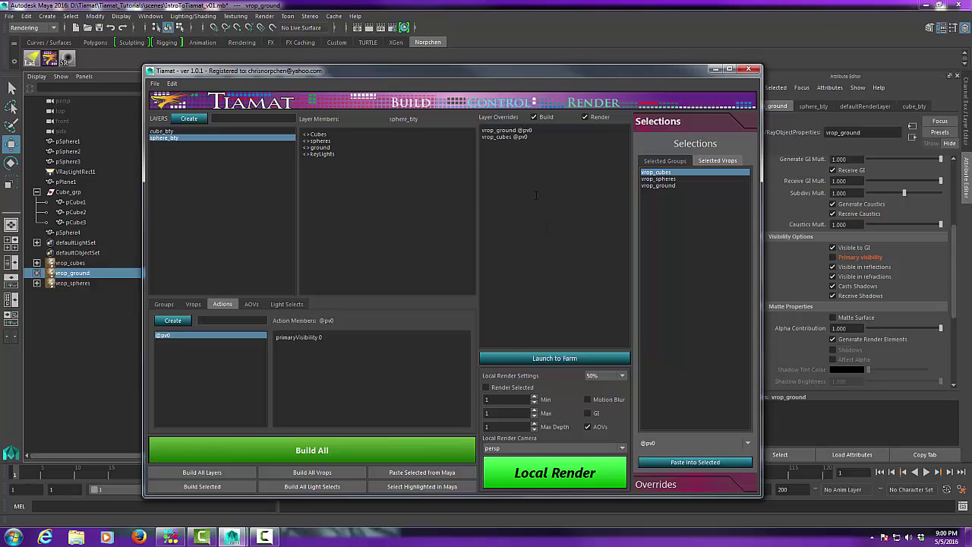
Rebuild all Tiamat layers and vrops with the corrected overrides, and make sphere_bty the active render layer in Maya
{"action": "left_click", "coordinate": [332, 450]}
{"action": "left_click", "coordinate": [465, 272]}
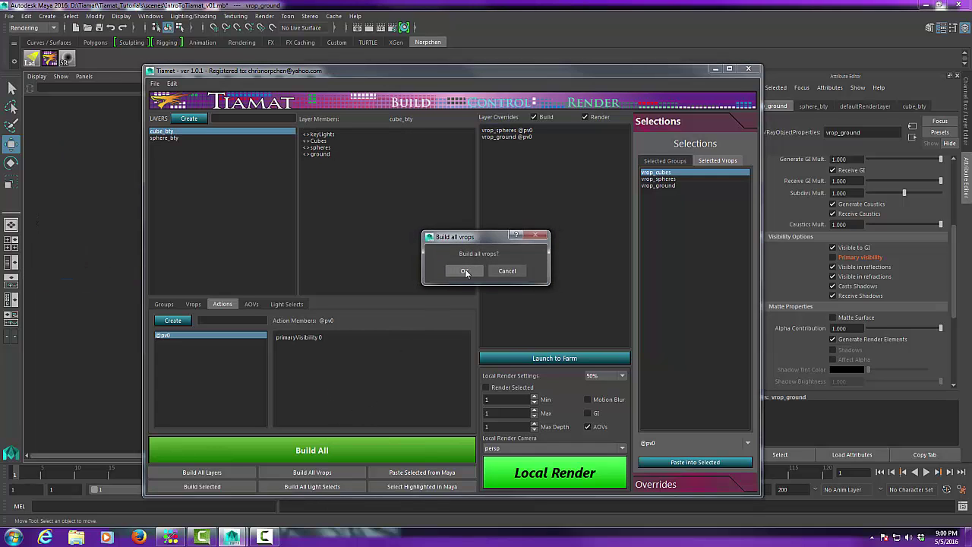
{"action": "left_click", "coordinate": [465, 272]}
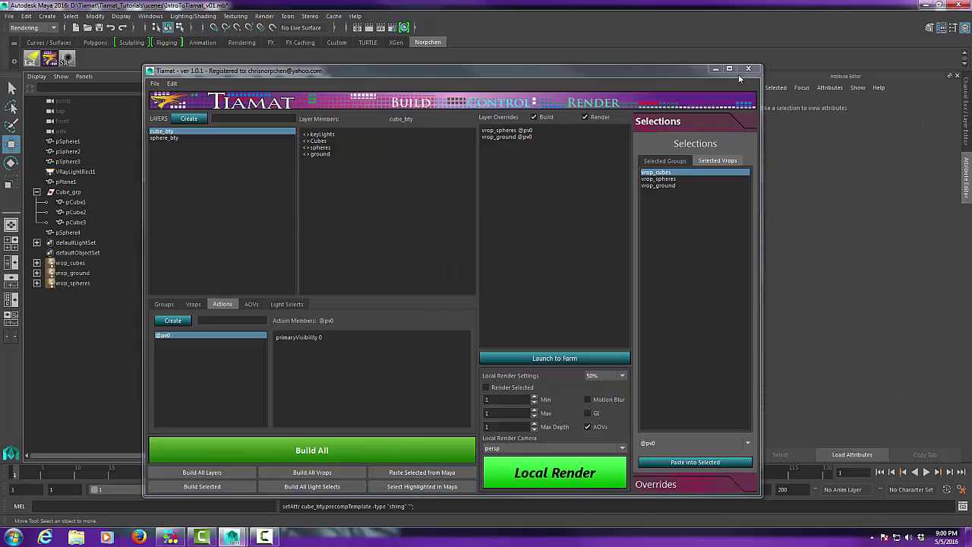
{"action": "left_click_drag", "start_coordinate": [682, 72], "coordinate": [632, 422]}
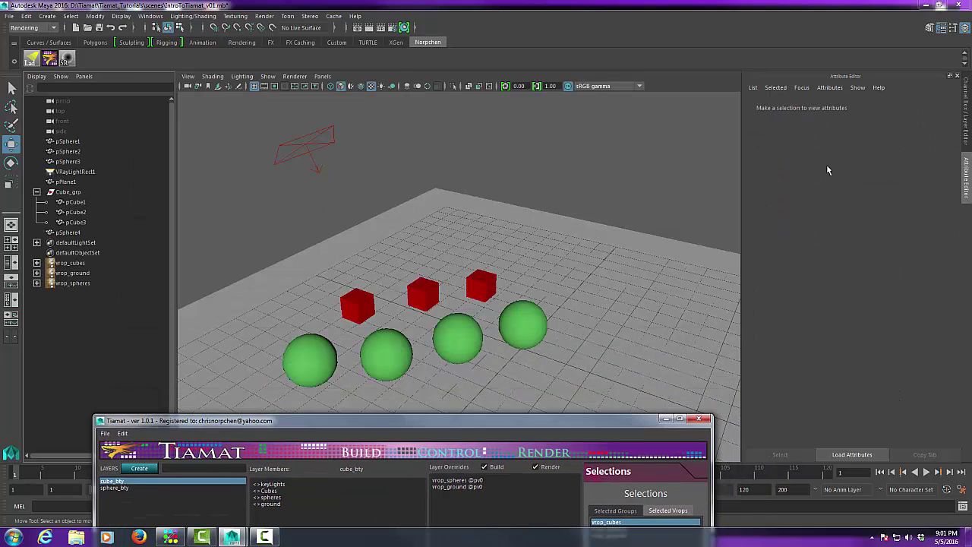
{"action": "left_click", "coordinate": [941, 28]}
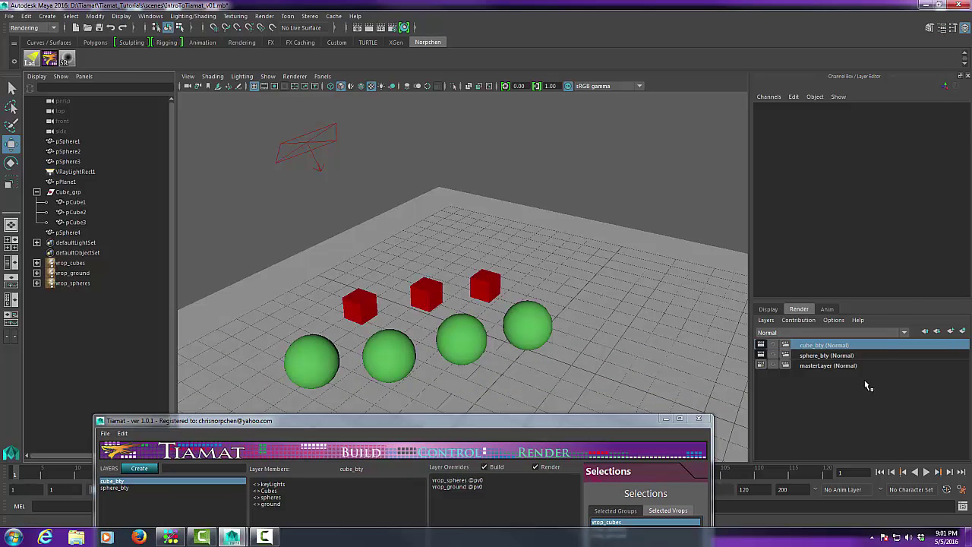
{"action": "left_click", "coordinate": [828, 355]}
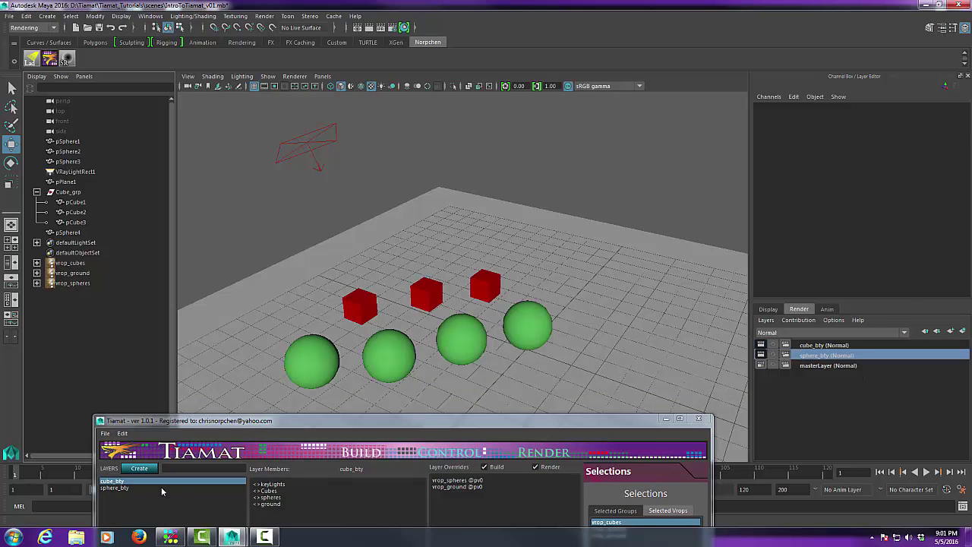
Compare the sphere_bty overrides in Tiamat with the primary visibility settings of vrop_cubes and vrop_ground
{"action": "left_click", "coordinate": [115, 487]}
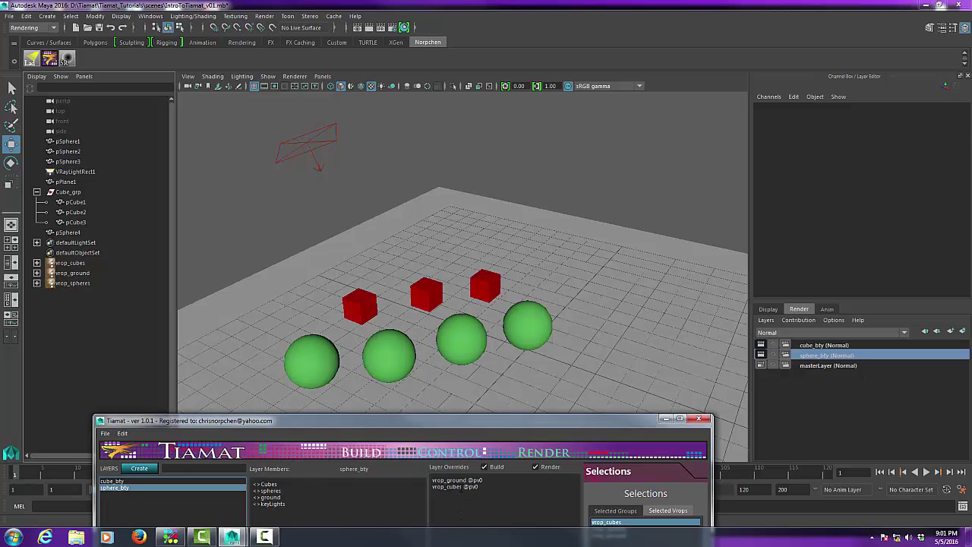
{"action": "left_click", "coordinate": [153, 265]}
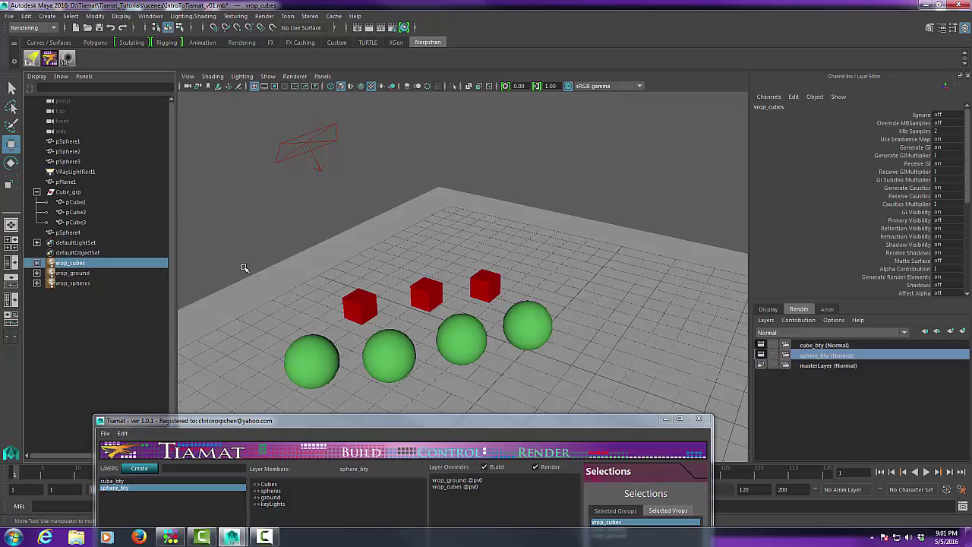
{"action": "key", "text": "ctrl+a"}
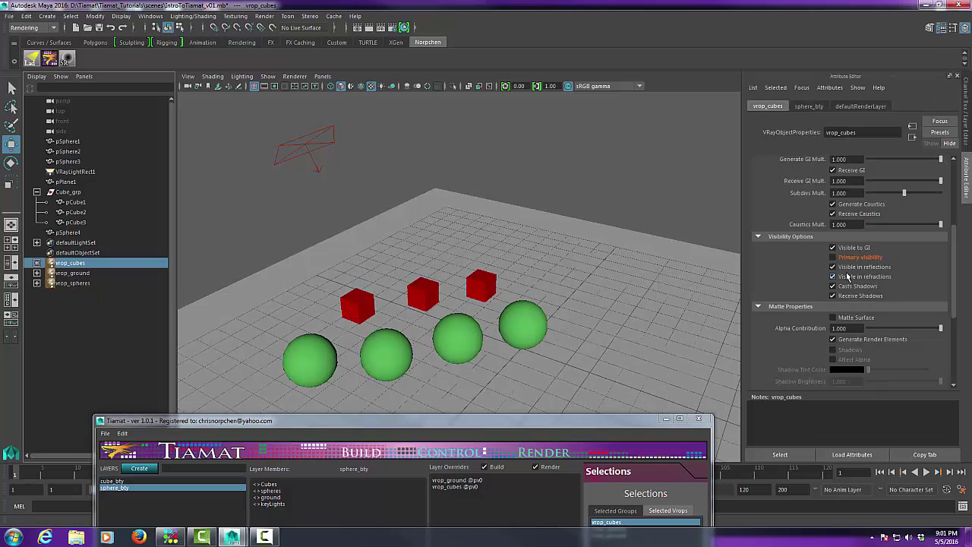
{"action": "left_click", "coordinate": [76, 274]}
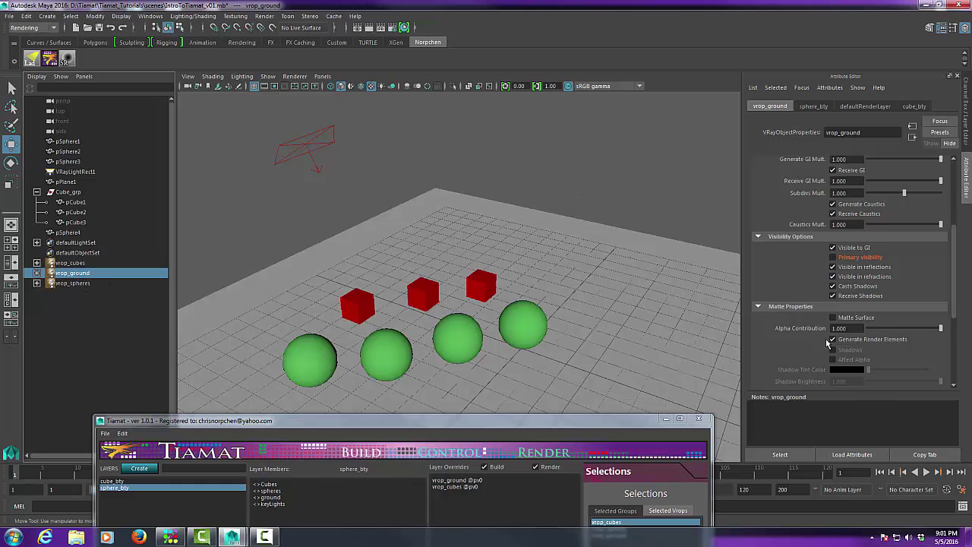
{"action": "left_click", "coordinate": [941, 29]}
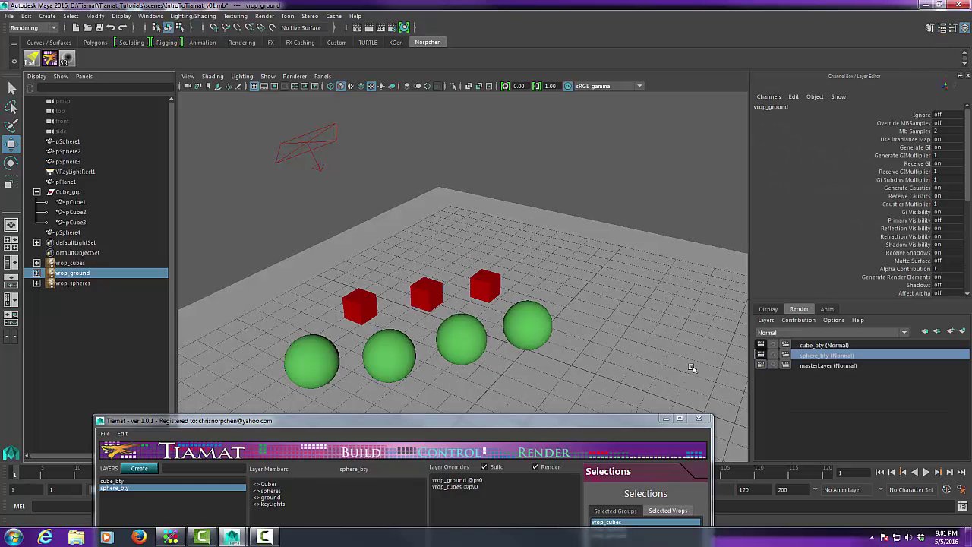
Review the preset and custom overrides available for pasting onto selected vrops in Tiamat
{"action": "left_click_drag", "start_coordinate": [587, 422], "coordinate": [696, 53]}
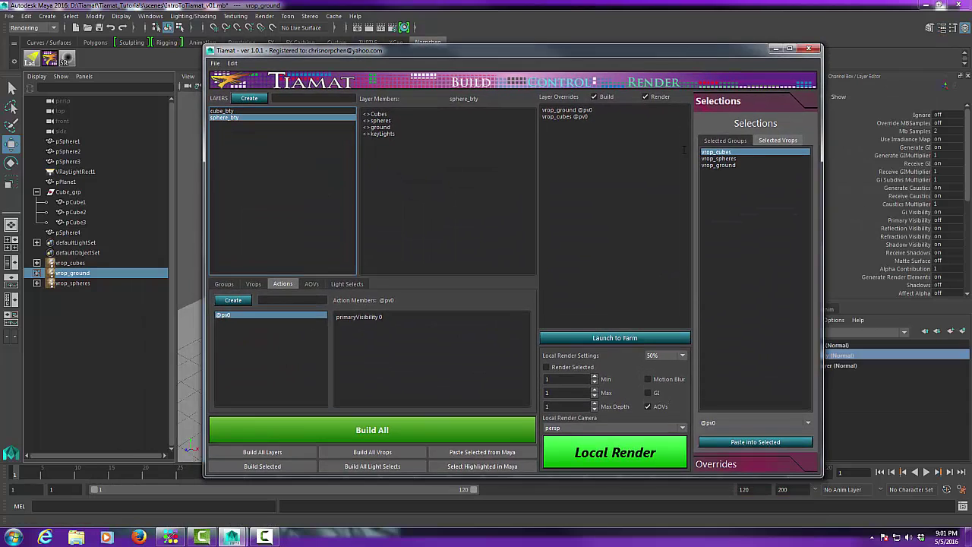
{"action": "left_click", "coordinate": [806, 423]}
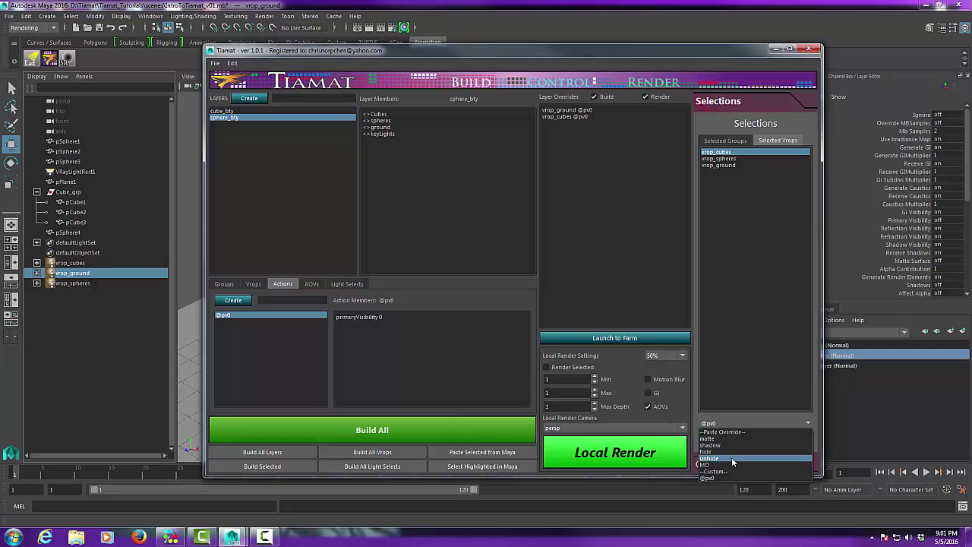
{"action": "left_click", "coordinate": [748, 312]}
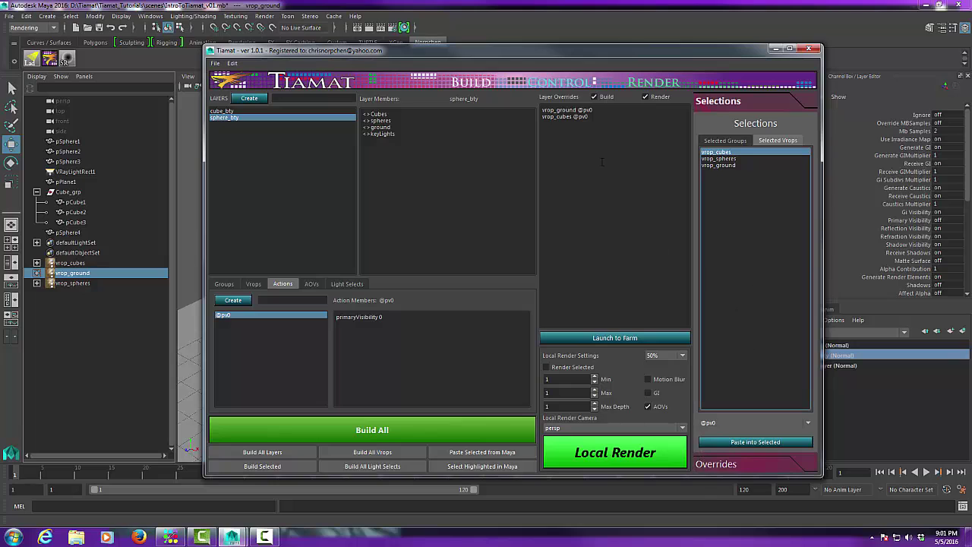
{"action": "left_click", "coordinate": [232, 111]}
{"action": "left_click_drag", "start_coordinate": [512, 52], "coordinate": [463, 62]}
{"action": "left_click", "coordinate": [549, 120]}
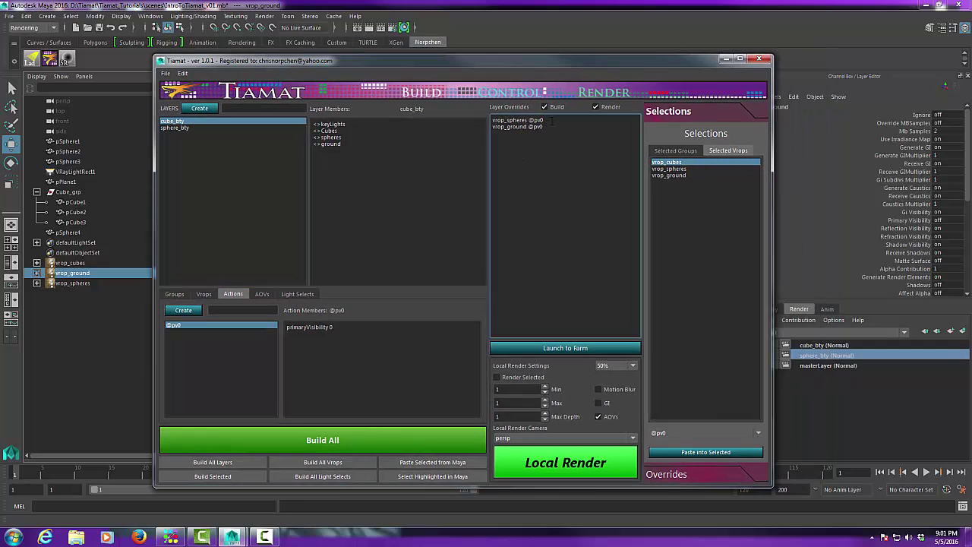
{"action": "left_click_drag", "start_coordinate": [542, 120], "coordinate": [492, 120]}
{"action": "key", "text": "BackSpace"}
{"action": "key", "text": "Delete"}
Add a layer override to cube_bty that applies the matte preset to vrop_spheres
{"action": "left_click", "coordinate": [673, 169]}
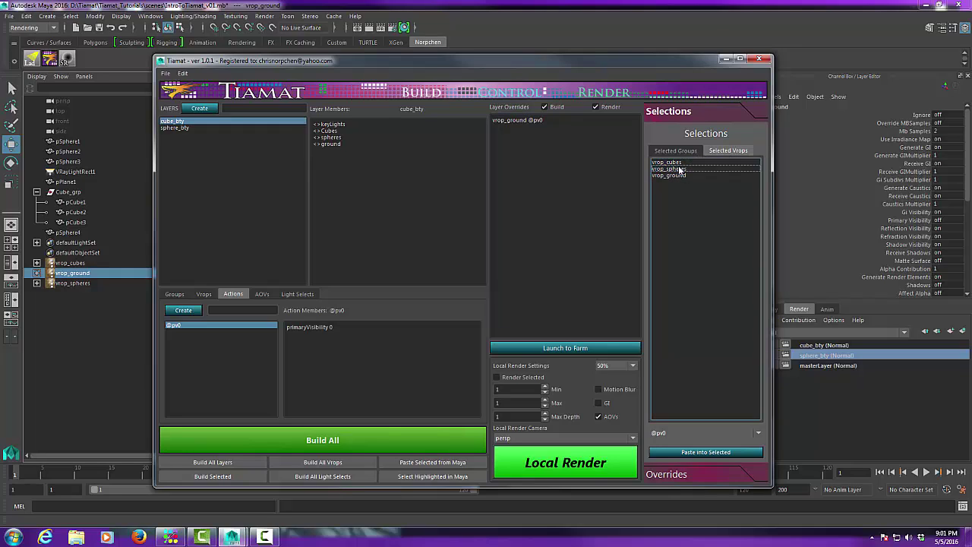
{"action": "left_click", "coordinate": [676, 150]}
{"action": "left_click", "coordinate": [727, 150]}
{"action": "left_click", "coordinate": [670, 169]}
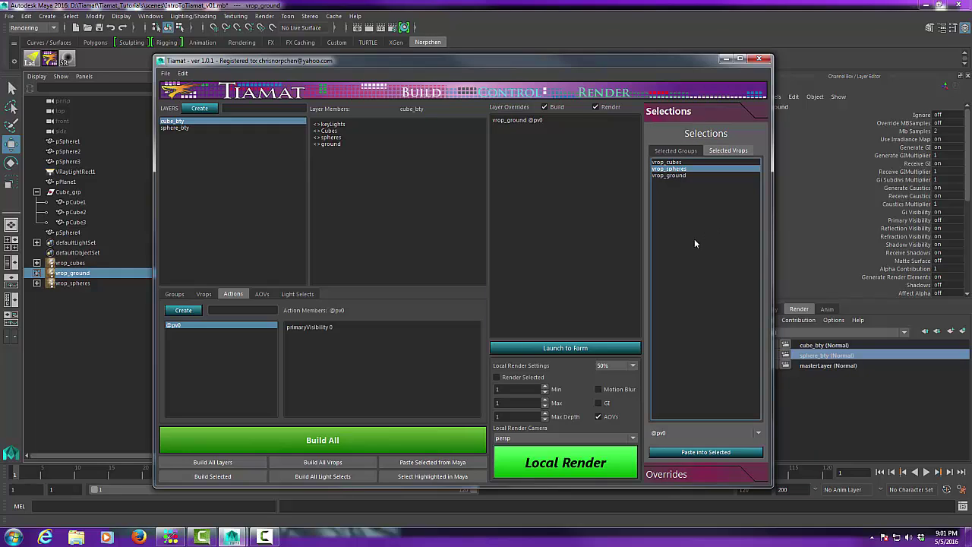
{"action": "left_click", "coordinate": [757, 436]}
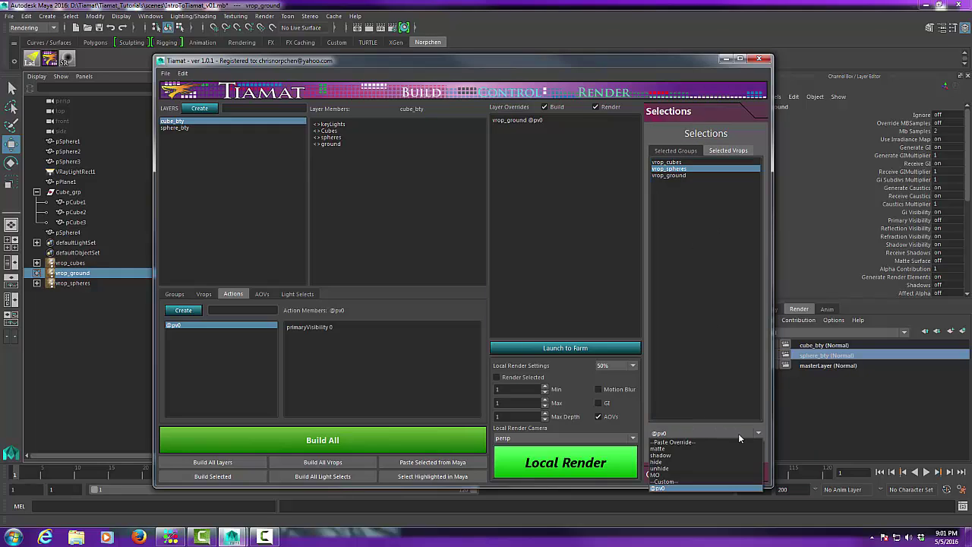
{"action": "left_click", "coordinate": [680, 449]}
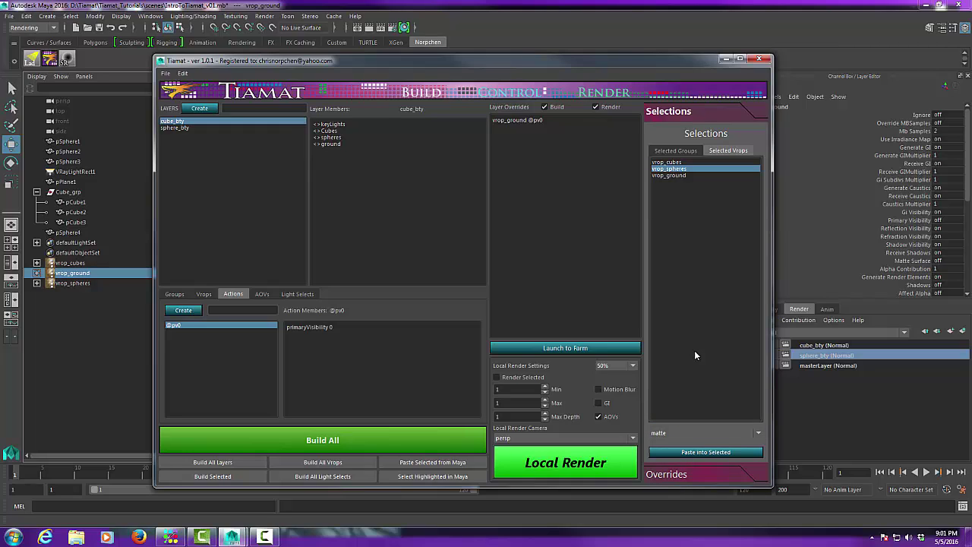
{"action": "left_click", "coordinate": [568, 206]}
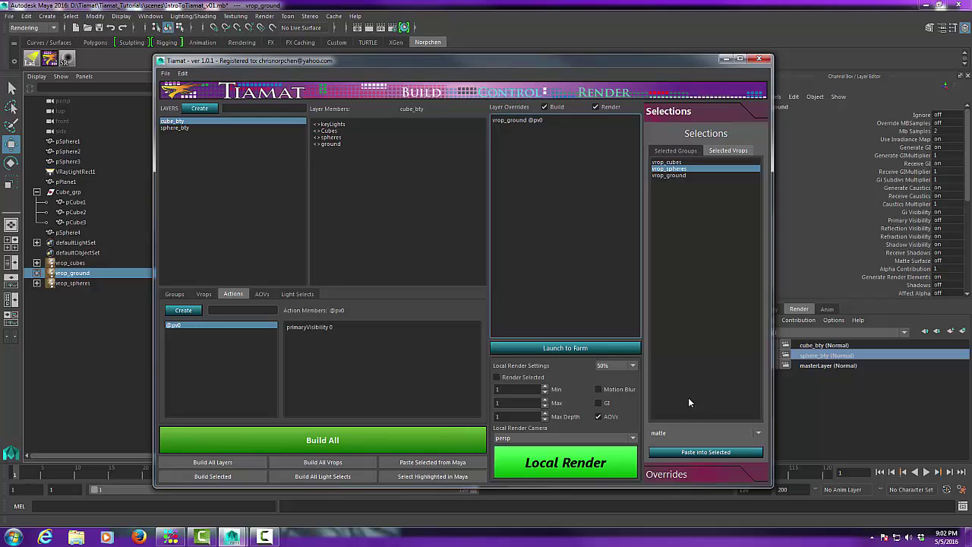
{"action": "left_click_drag", "start_coordinate": [656, 64], "coordinate": [661, 58]}
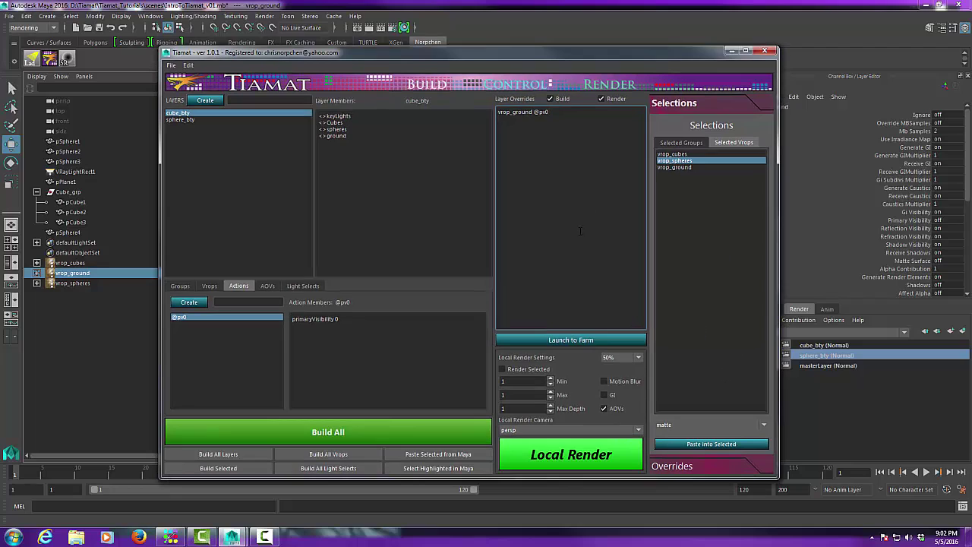
{"action": "left_click", "coordinate": [705, 445]}
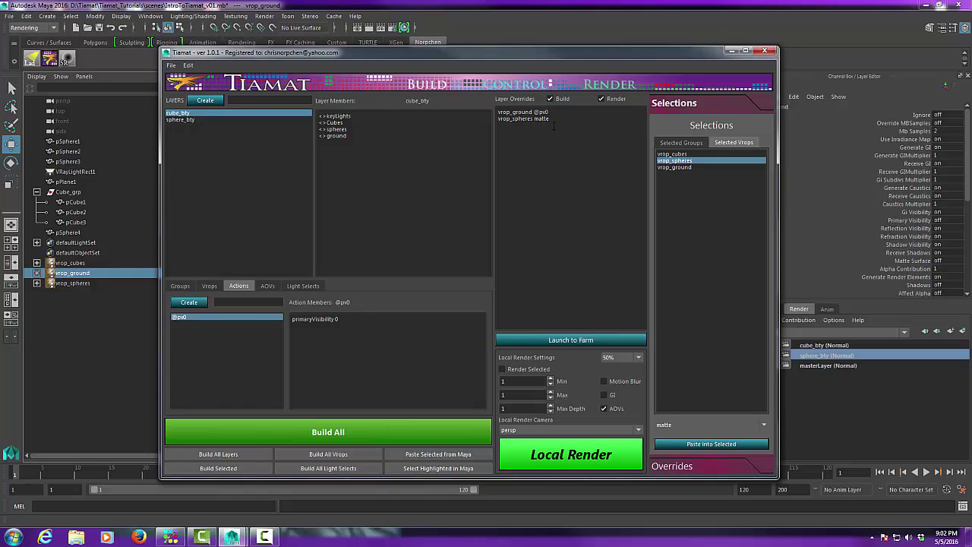
Build all layers and vrops with the matte override on vrop_spheres, including the light selects
{"action": "left_click", "coordinate": [764, 425]}
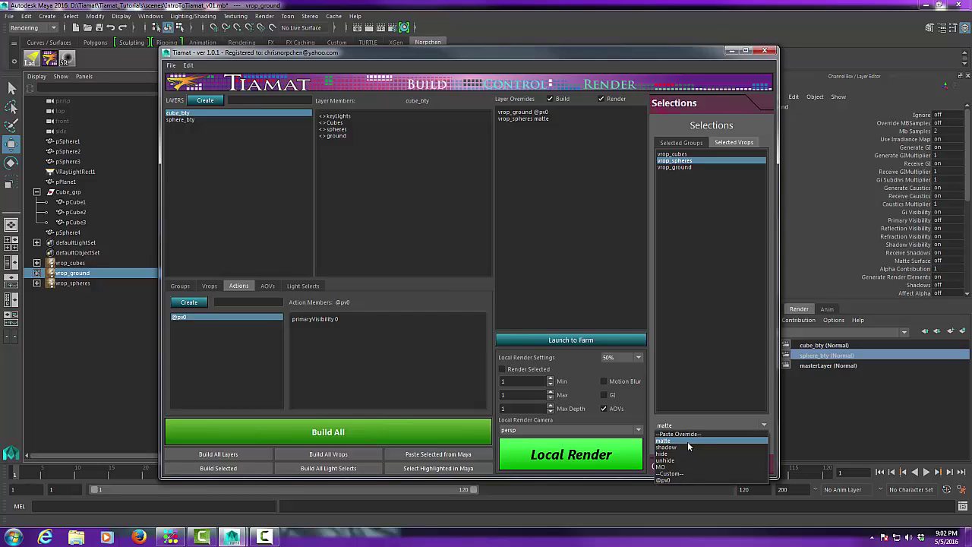
{"action": "left_click", "coordinate": [599, 216]}
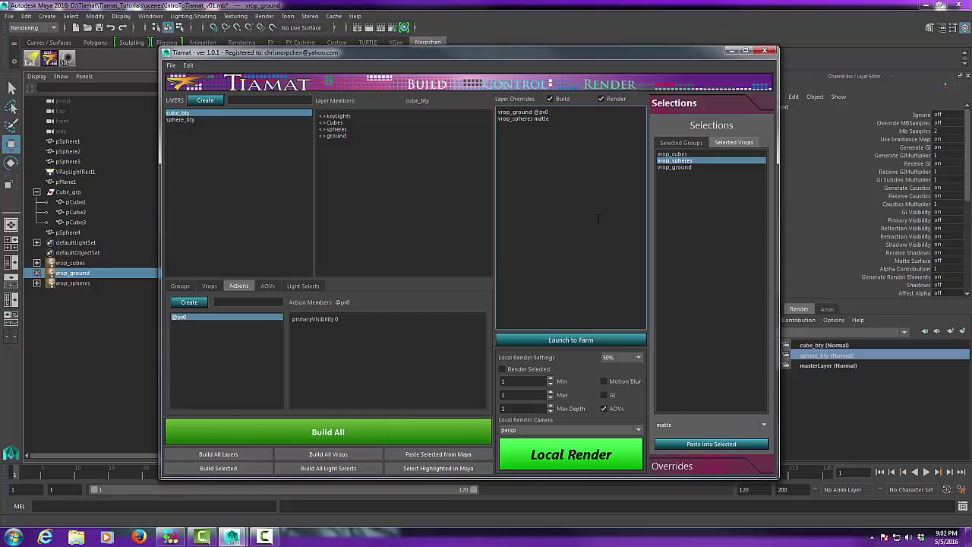
{"action": "left_click", "coordinate": [318, 433]}
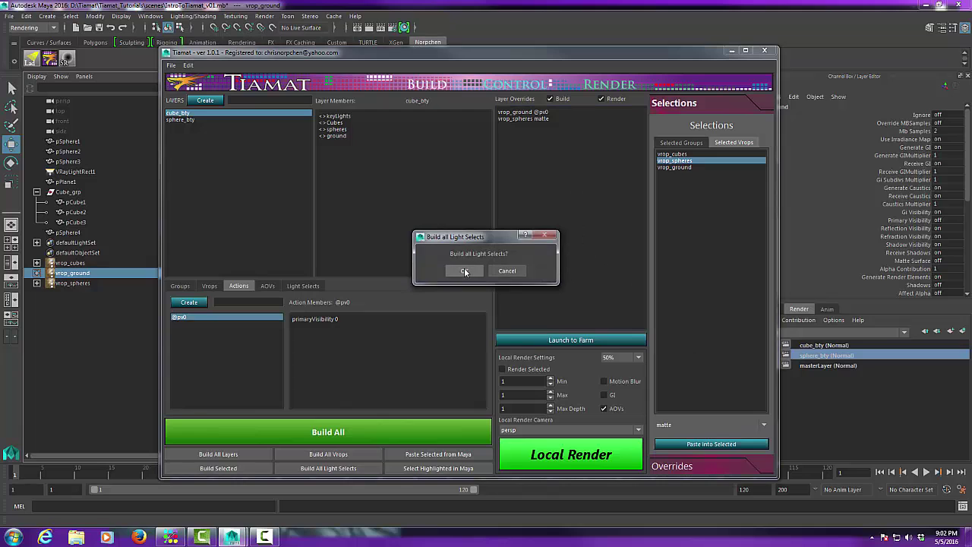
{"action": "left_click", "coordinate": [466, 272]}
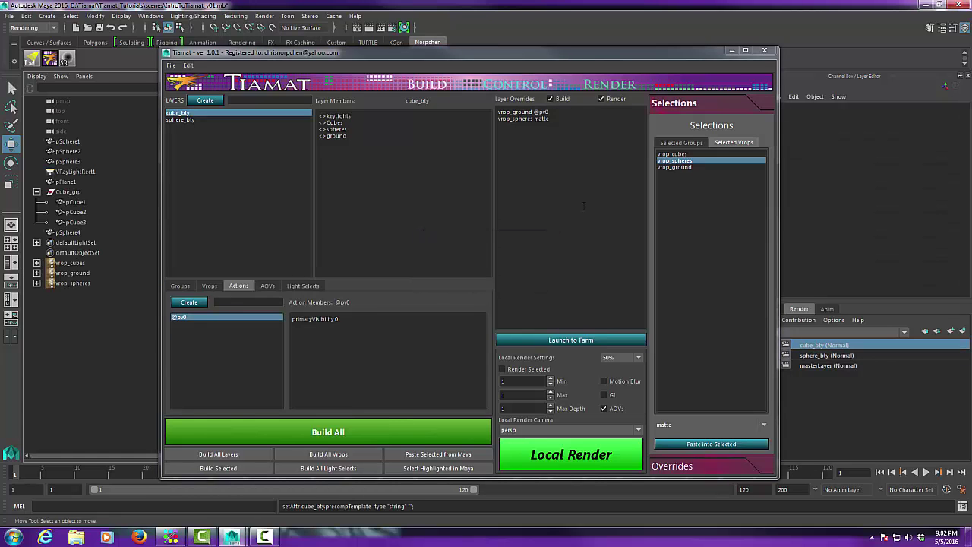
Inspect the visibility and matte properties of vrop_spheres in Maya's Attribute Editor
{"action": "left_click_drag", "start_coordinate": [553, 54], "coordinate": [511, 367]}
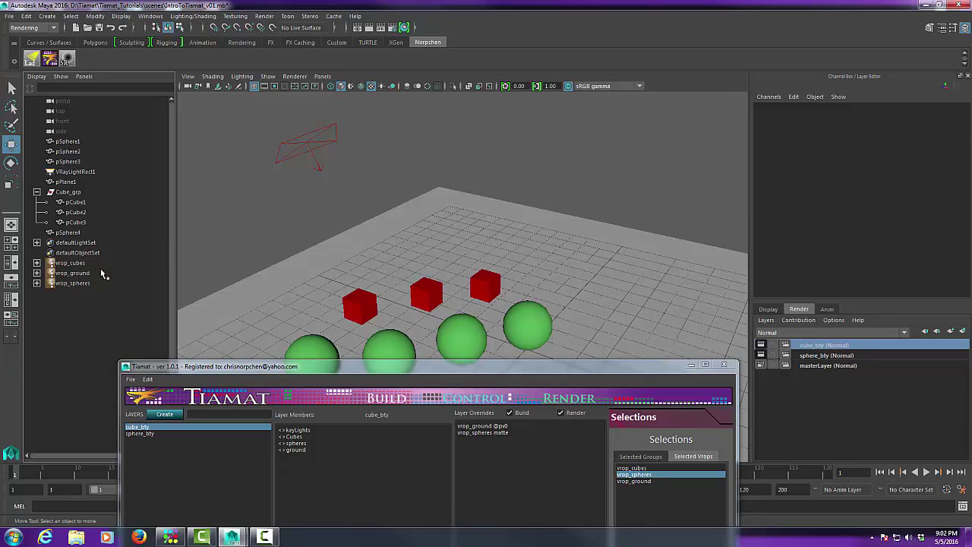
{"action": "left_click", "coordinate": [79, 283]}
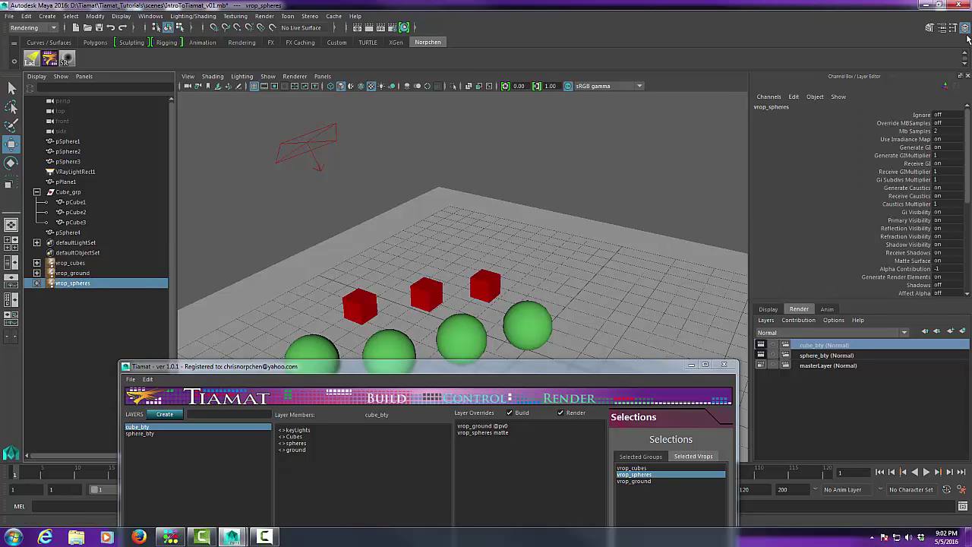
{"action": "left_click", "coordinate": [942, 29]}
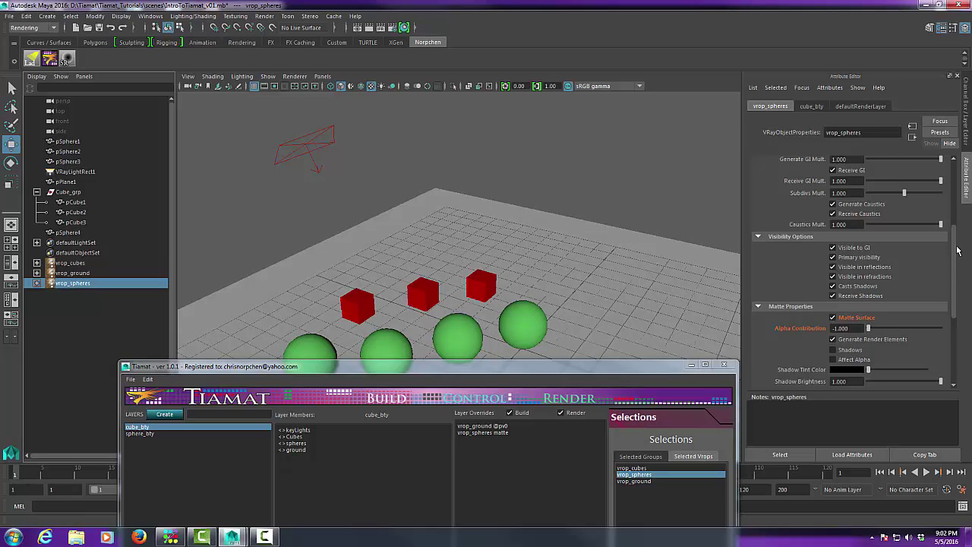
{"action": "left_click_drag", "start_coordinate": [957, 251], "coordinate": [960, 275]}
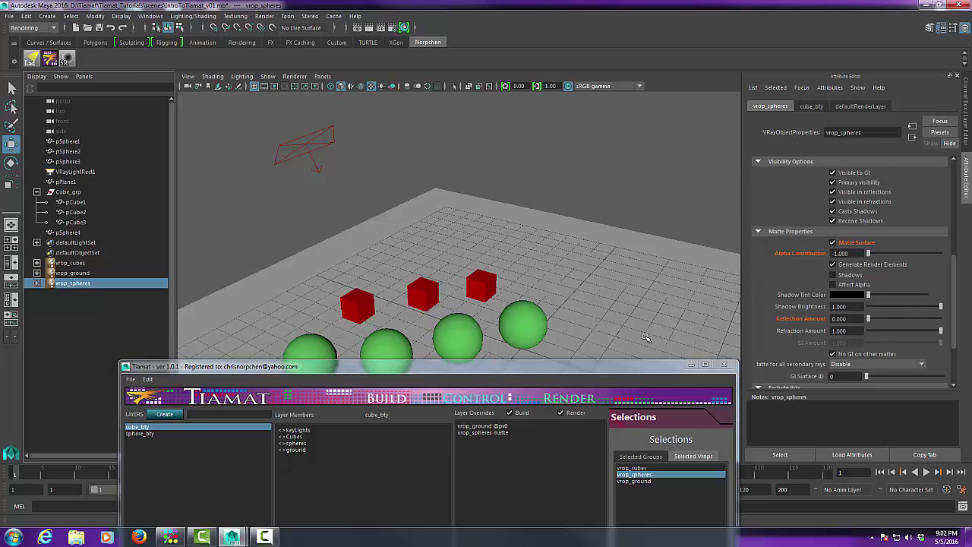
{"action": "left_click_drag", "start_coordinate": [607, 368], "coordinate": [649, 69]}
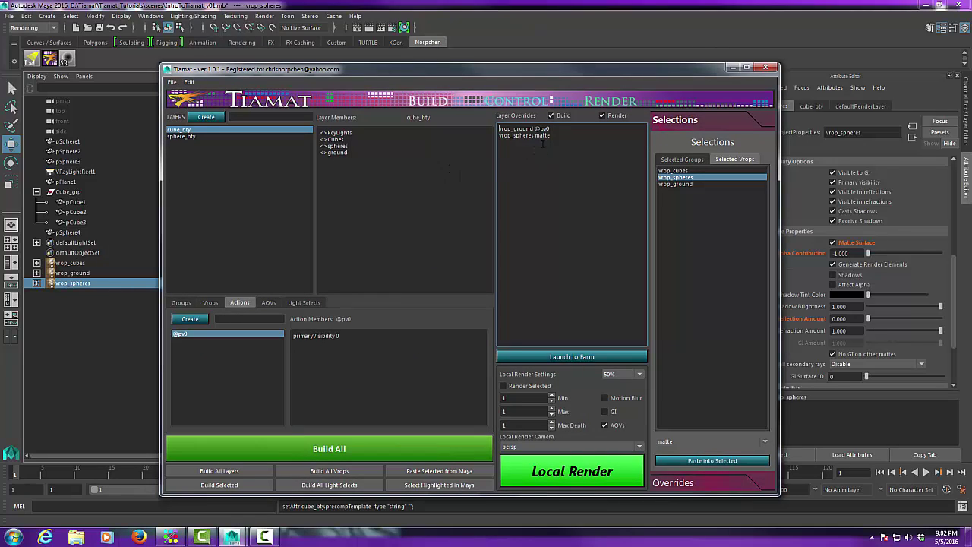
{"action": "left_click", "coordinate": [201, 130]}
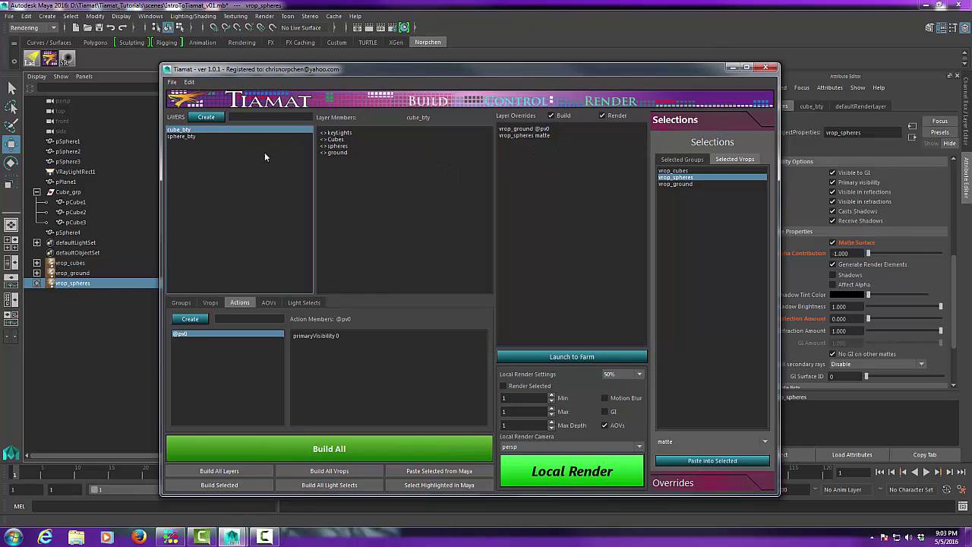
{"action": "left_click_drag", "start_coordinate": [554, 129], "coordinate": [482, 131]}
{"action": "key", "text": "Delete"}
{"action": "key", "text": "Delete"}
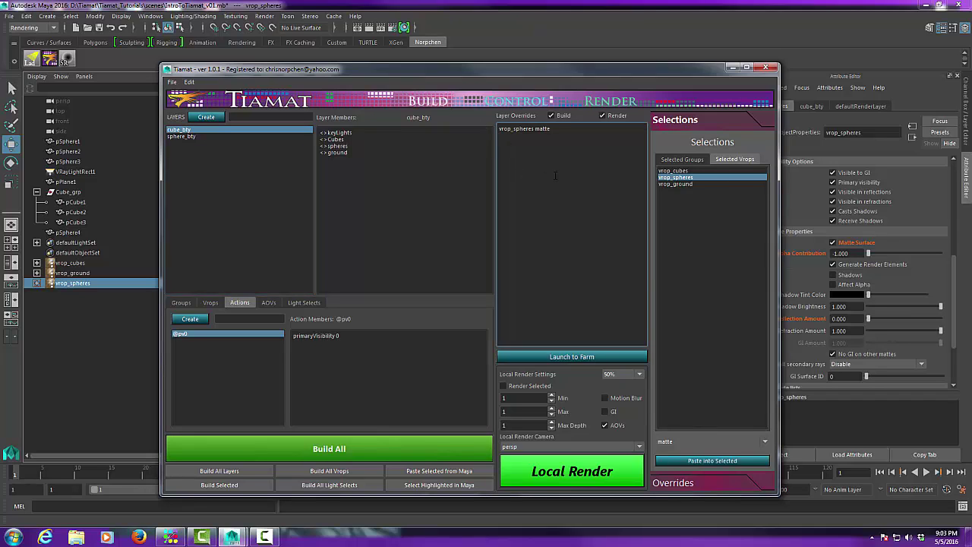
{"action": "left_click_drag", "start_coordinate": [565, 72], "coordinate": [572, 68]}
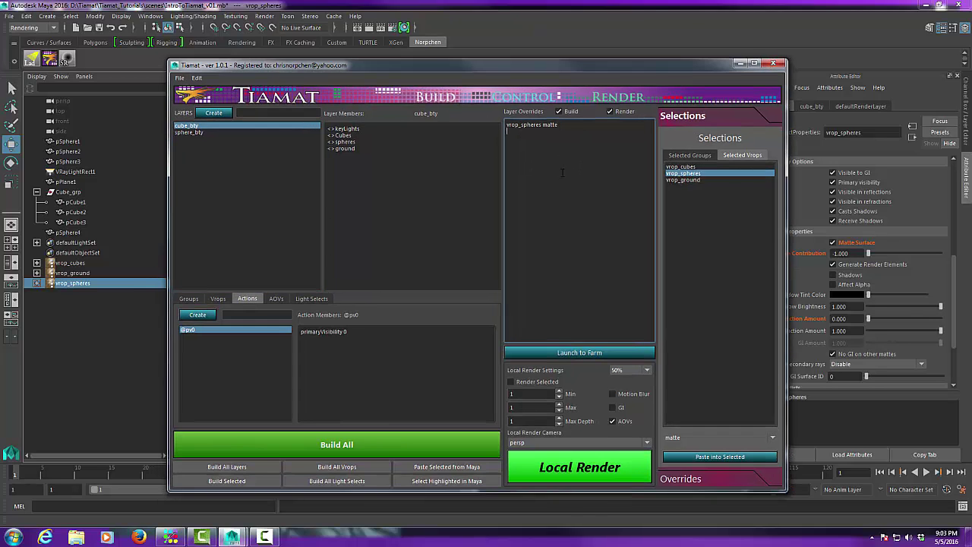
Add the shadow preset override for vrop_ground to cube_bty and rebuild everything, including the light selects
{"action": "left_click", "coordinate": [695, 179]}
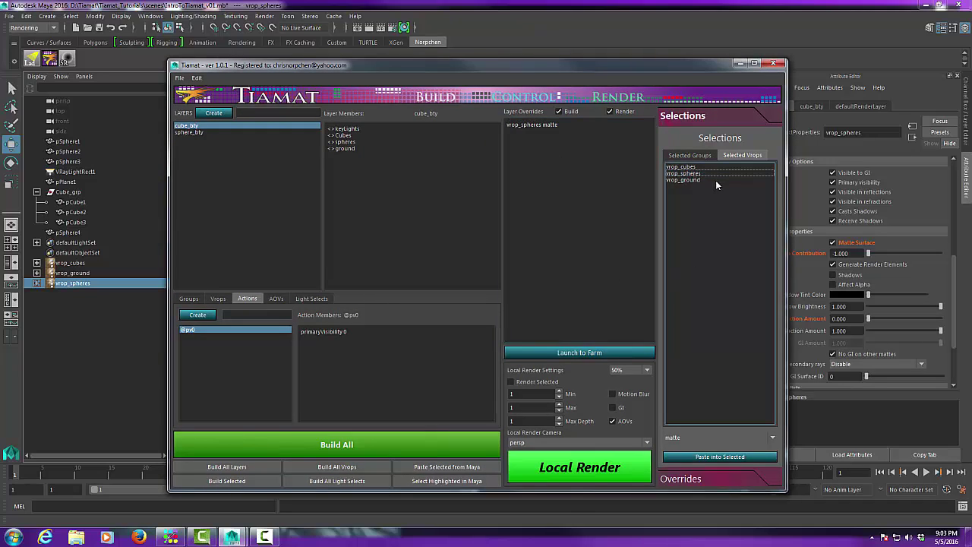
{"action": "left_click", "coordinate": [698, 180]}
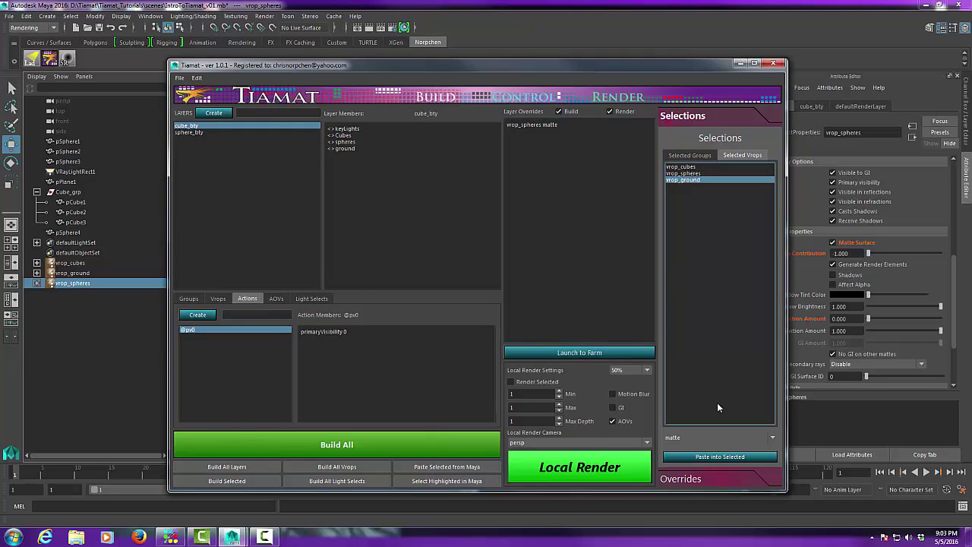
{"action": "left_click", "coordinate": [774, 438]}
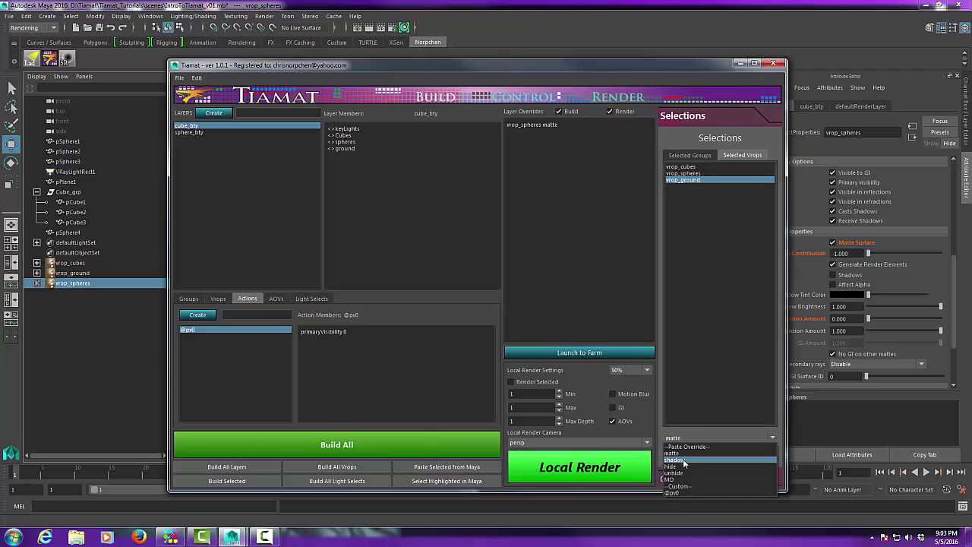
{"action": "left_click", "coordinate": [684, 462]}
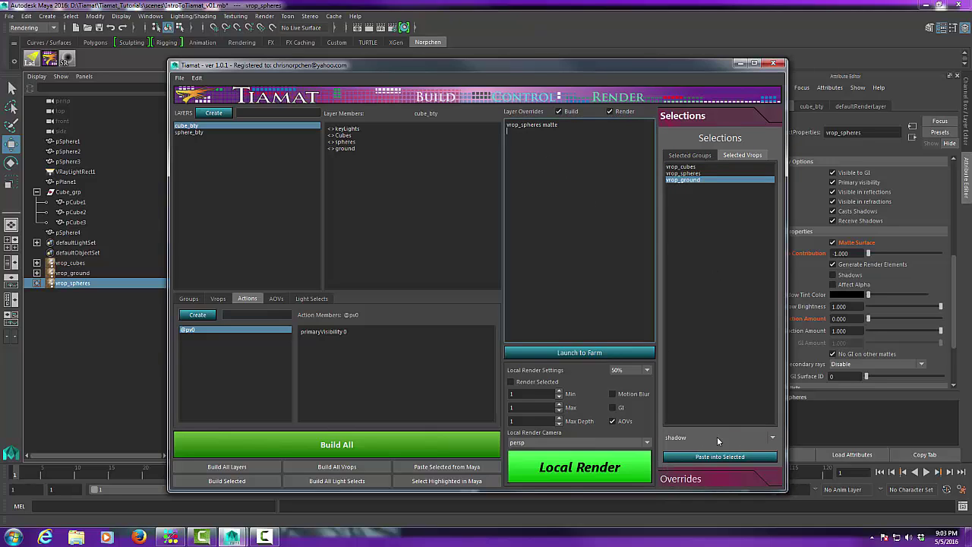
{"action": "left_click", "coordinate": [718, 457]}
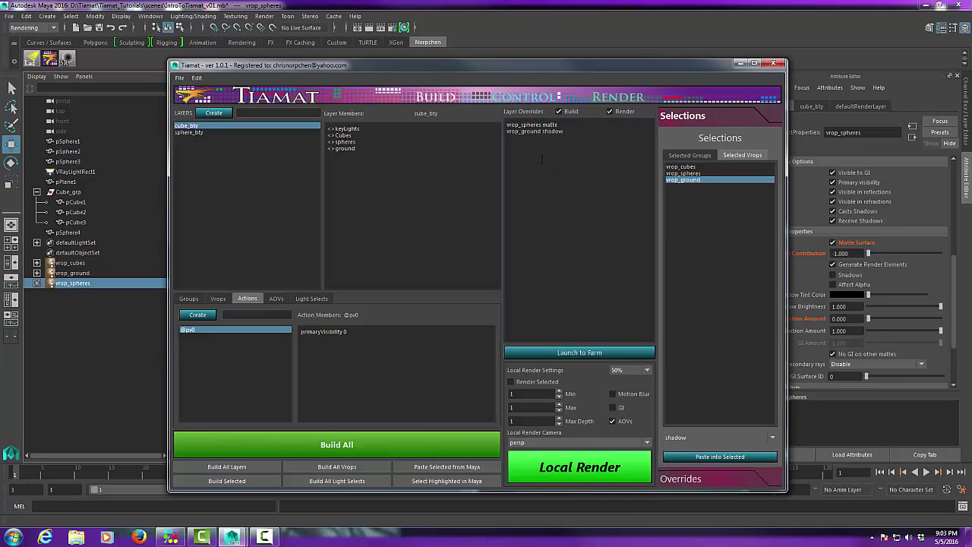
{"action": "left_click", "coordinate": [363, 437]}
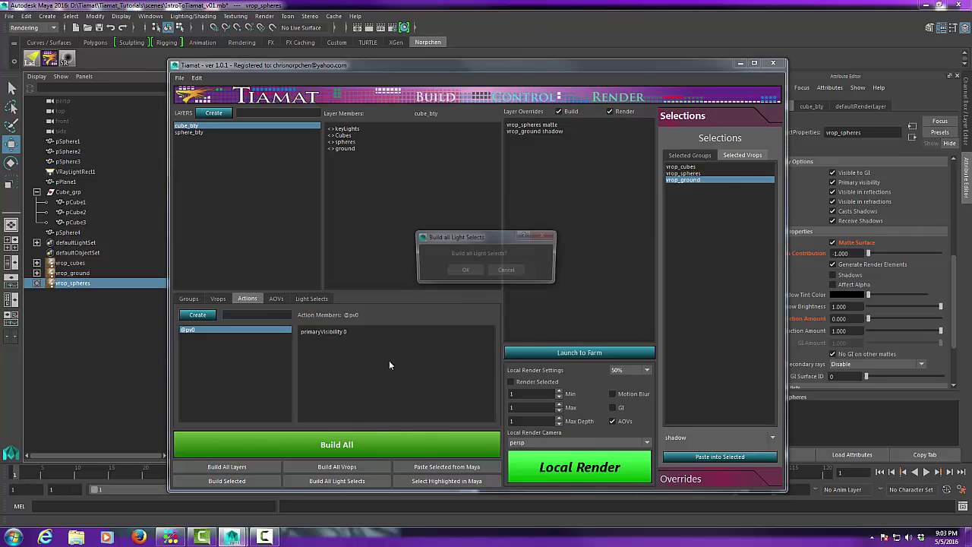
{"action": "left_click", "coordinate": [465, 272]}
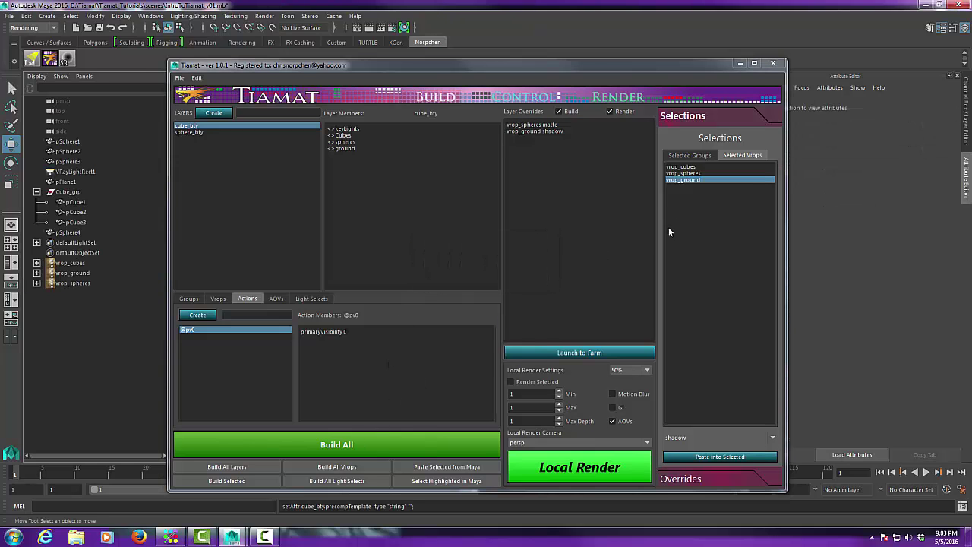
Inspect the matte, alpha and shadow properties of vrop_ground in Maya's Attribute Editor
{"action": "left_click_drag", "start_coordinate": [667, 72], "coordinate": [568, 383]}
{"action": "left_click", "coordinate": [941, 28]}
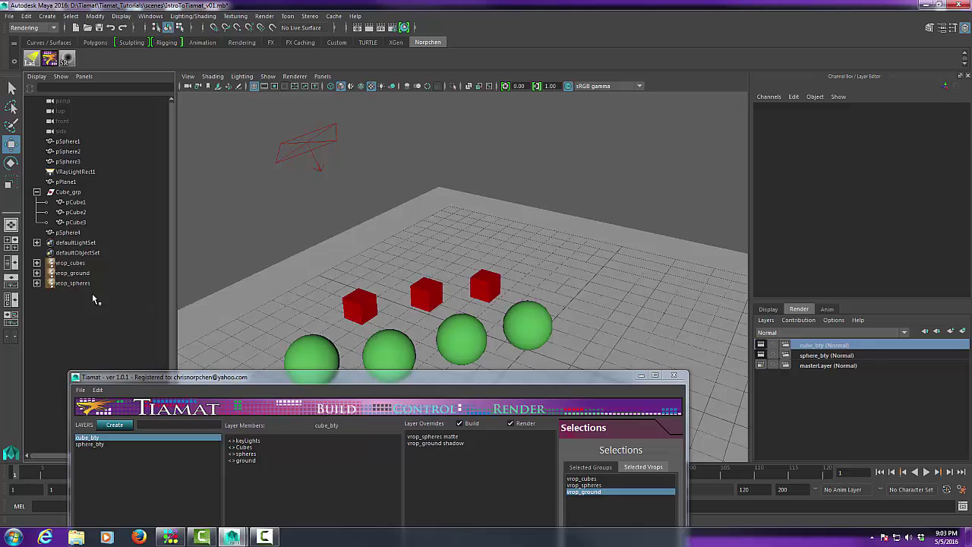
{"action": "left_click", "coordinate": [79, 274]}
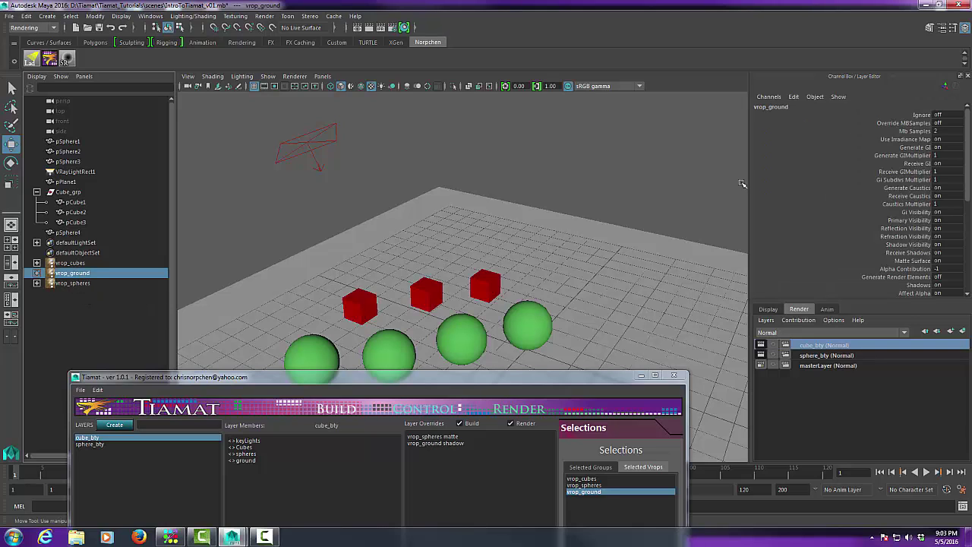
{"action": "left_click", "coordinate": [945, 29]}
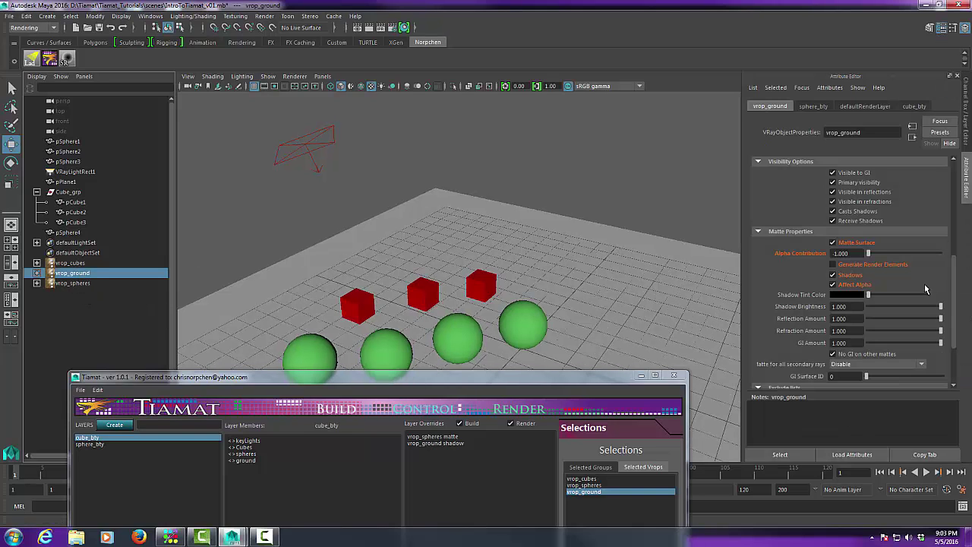
{"action": "scroll", "coordinate": [934, 274], "scroll_direction": "down", "scroll_amount": 2}
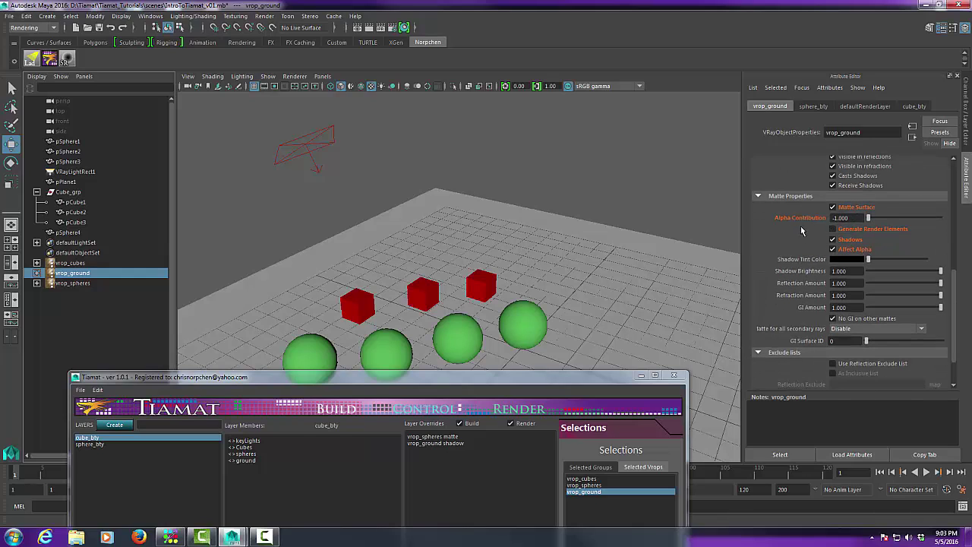
{"action": "left_click", "coordinate": [833, 250]}
{"action": "left_click_drag", "start_coordinate": [566, 377], "coordinate": [581, 321]}
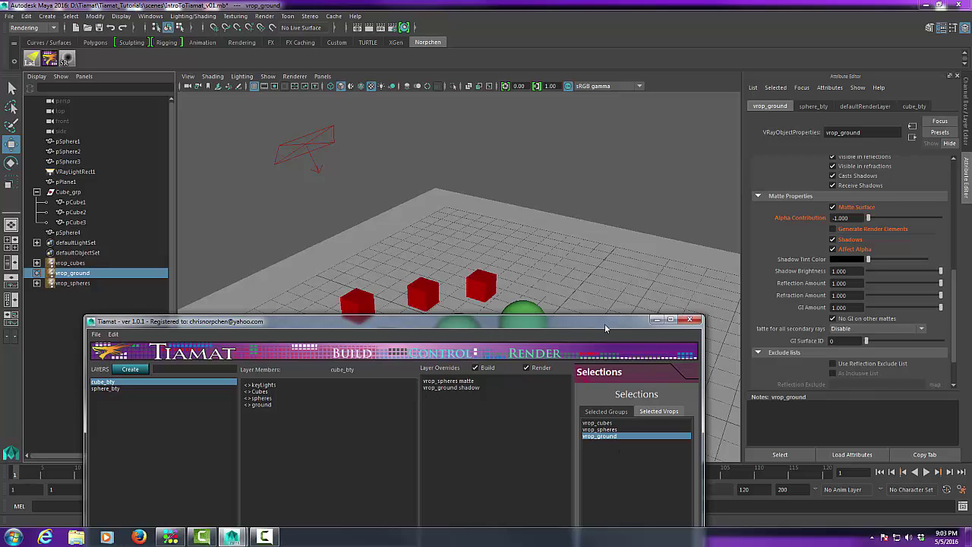
{"action": "left_click_drag", "start_coordinate": [606, 327], "coordinate": [626, 69]}
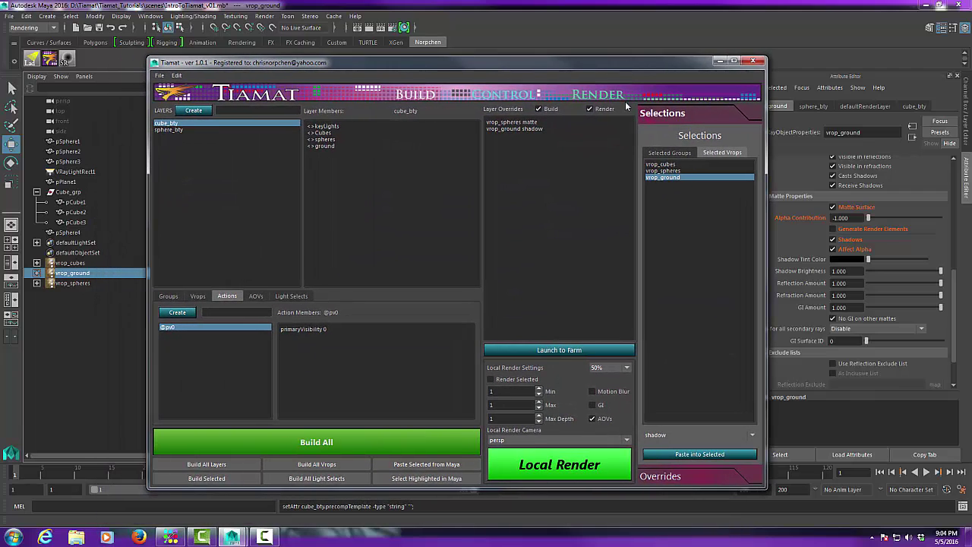
{"action": "left_click", "coordinate": [942, 28]}
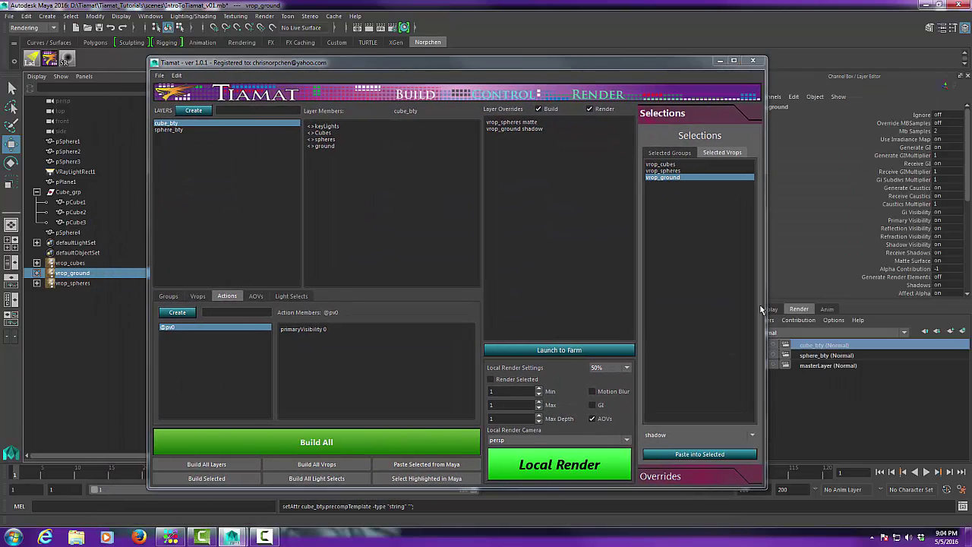
Show cube_bty's AOV settings in Tiamat alongside the Render Elements page of Maya's Render Settings
{"action": "left_click_drag", "start_coordinate": [555, 68], "coordinate": [590, 63]}
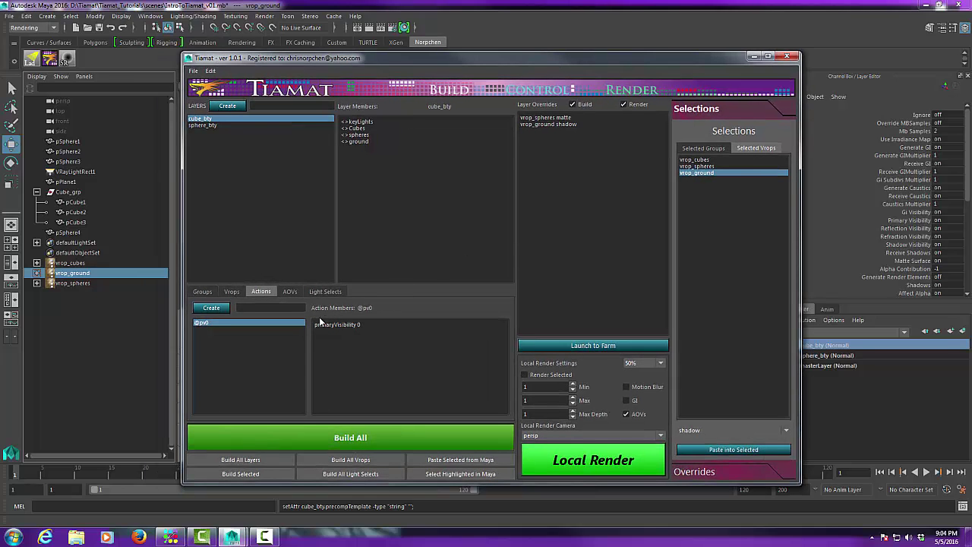
{"action": "left_click", "coordinate": [289, 291]}
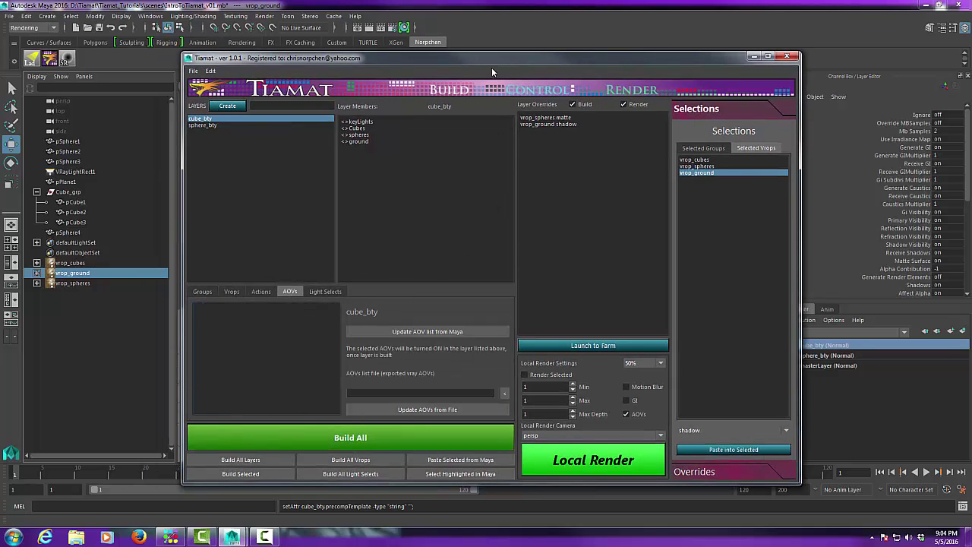
{"action": "left_click_drag", "start_coordinate": [478, 62], "coordinate": [796, 88]}
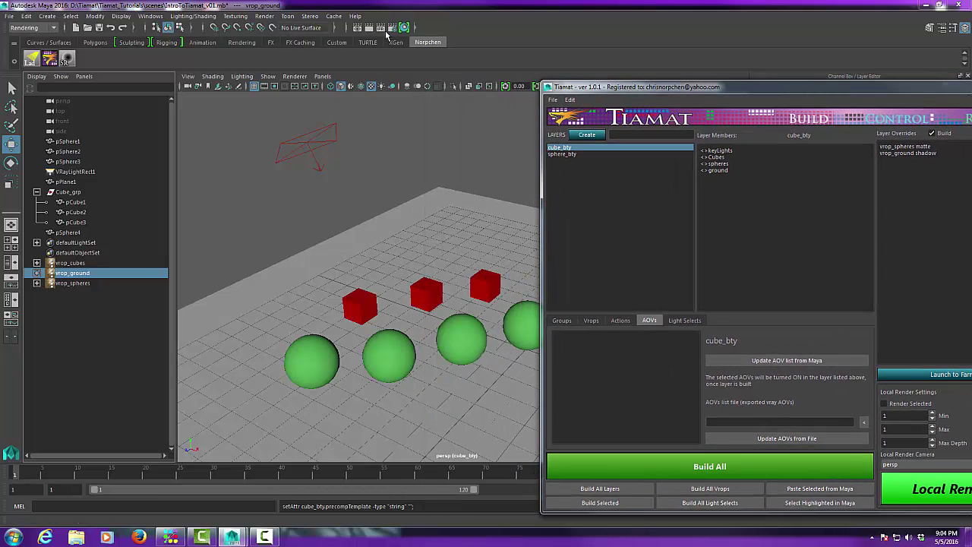
{"action": "left_click", "coordinate": [393, 28]}
{"action": "left_click_drag", "start_coordinate": [425, 36], "coordinate": [336, 36]}
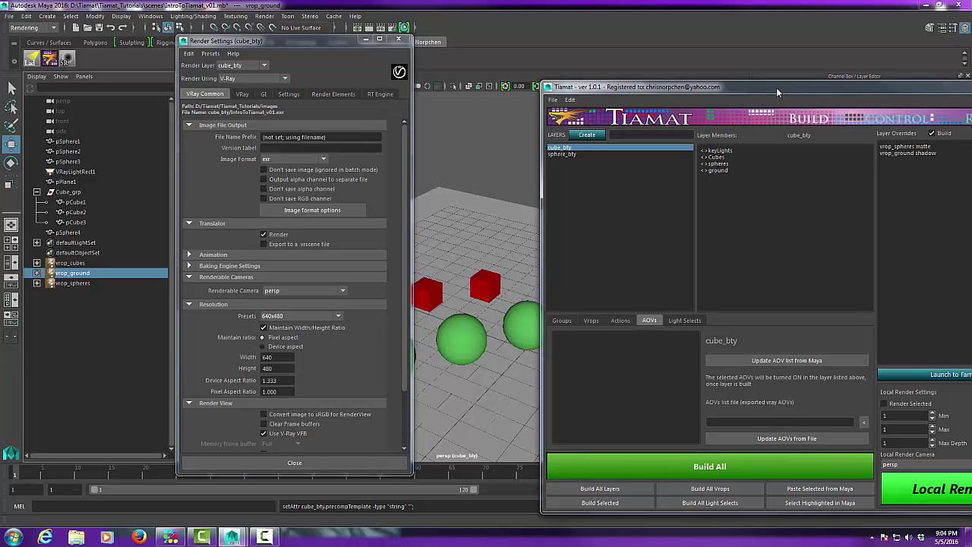
{"action": "left_click_drag", "start_coordinate": [777, 87], "coordinate": [765, 79]}
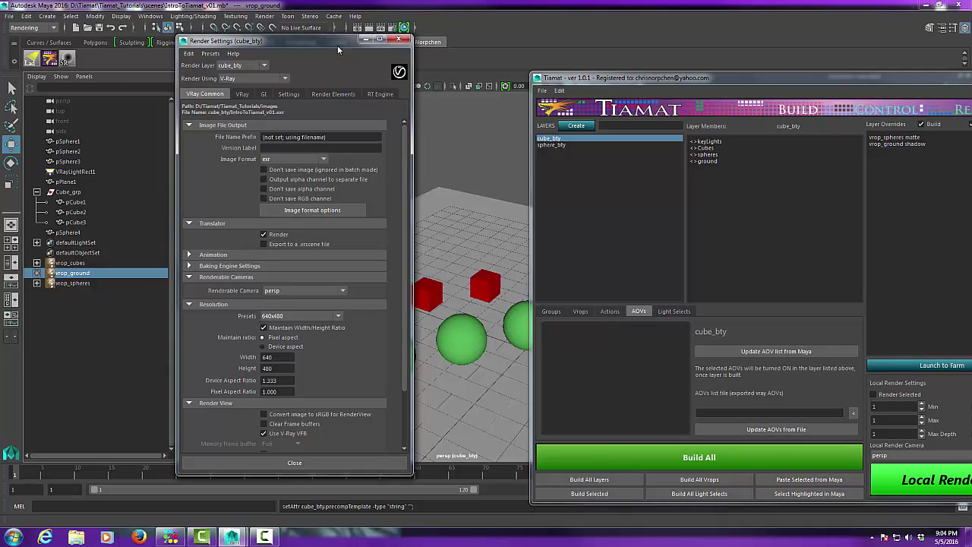
{"action": "left_click", "coordinate": [334, 95]}
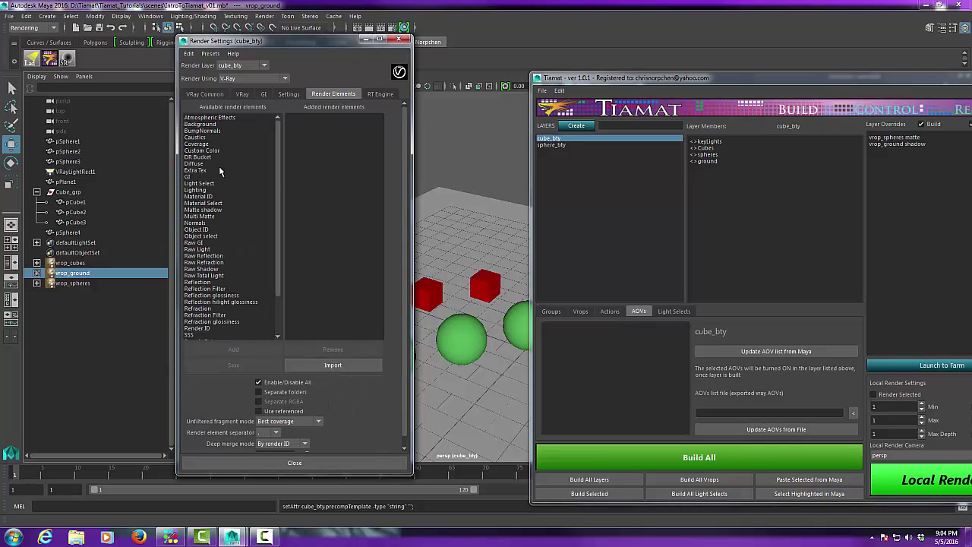
Add the BumpNormals and Lighting render elements in the V-Ray render settings
{"action": "left_click", "coordinate": [203, 131]}
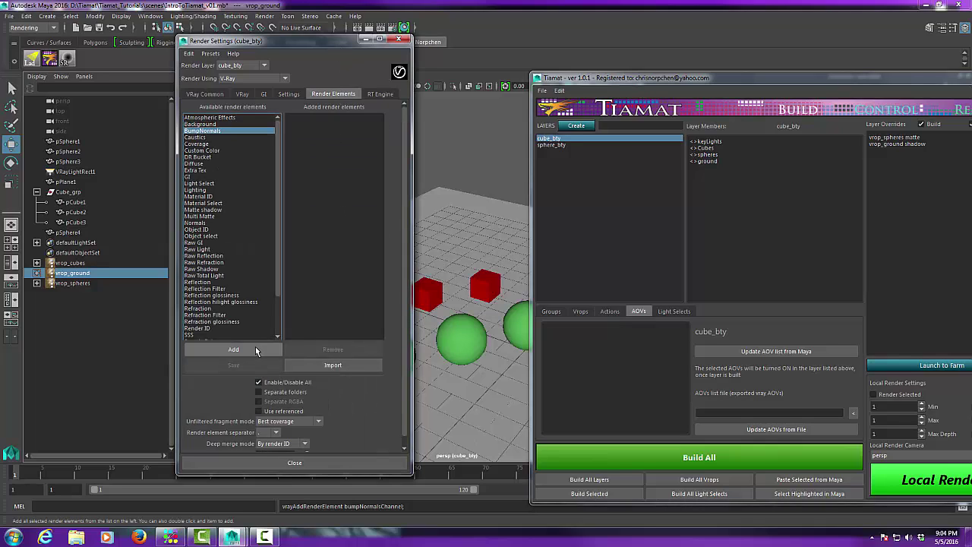
{"action": "left_click", "coordinate": [256, 351]}
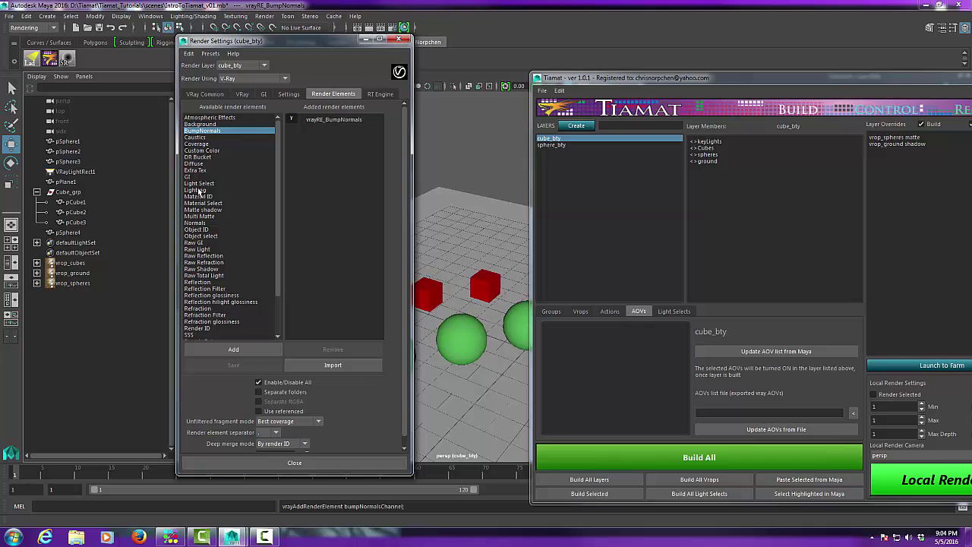
{"action": "left_click", "coordinate": [198, 190]}
{"action": "left_click", "coordinate": [250, 349]}
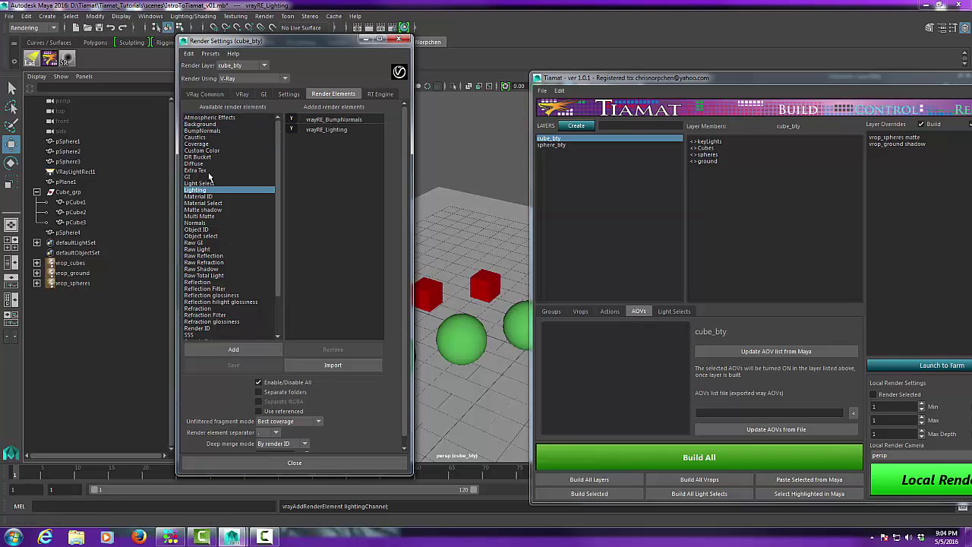
Add the Diffuse, Normals, Reflection, Refraction and Specular render elements in the V-Ray render settings
{"action": "left_click", "coordinate": [206, 164]}
{"action": "left_click", "coordinate": [248, 350]}
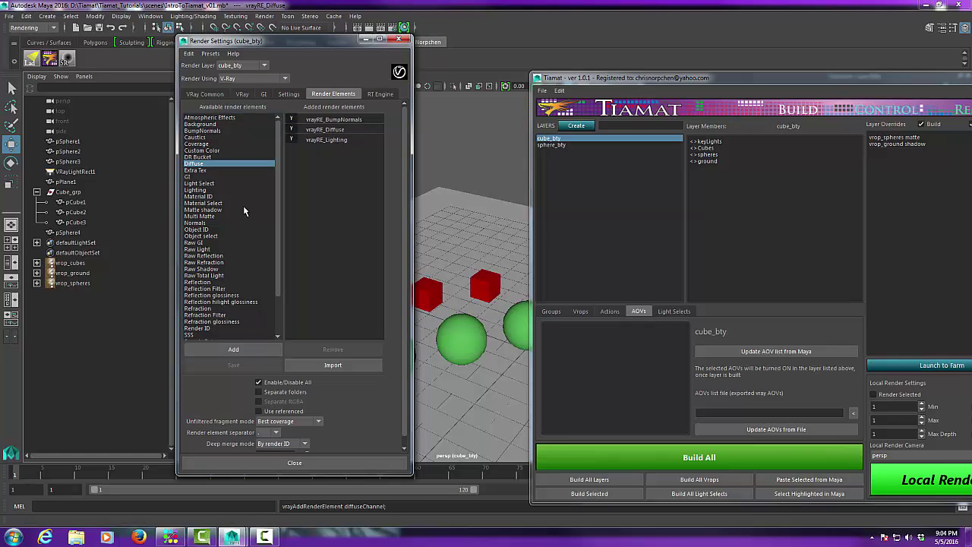
{"action": "left_click", "coordinate": [208, 223]}
{"action": "left_click", "coordinate": [234, 346]}
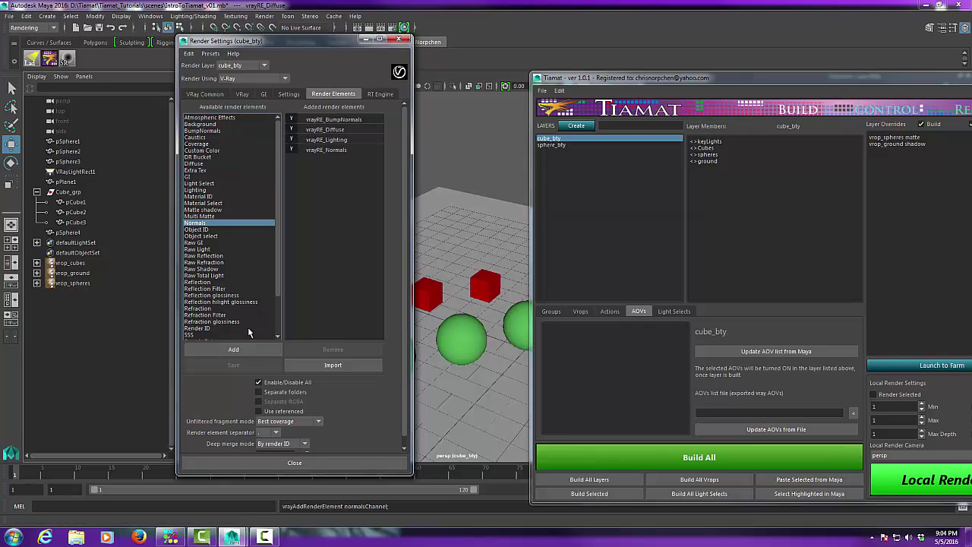
{"action": "left_click_drag", "start_coordinate": [275, 228], "coordinate": [274, 265]}
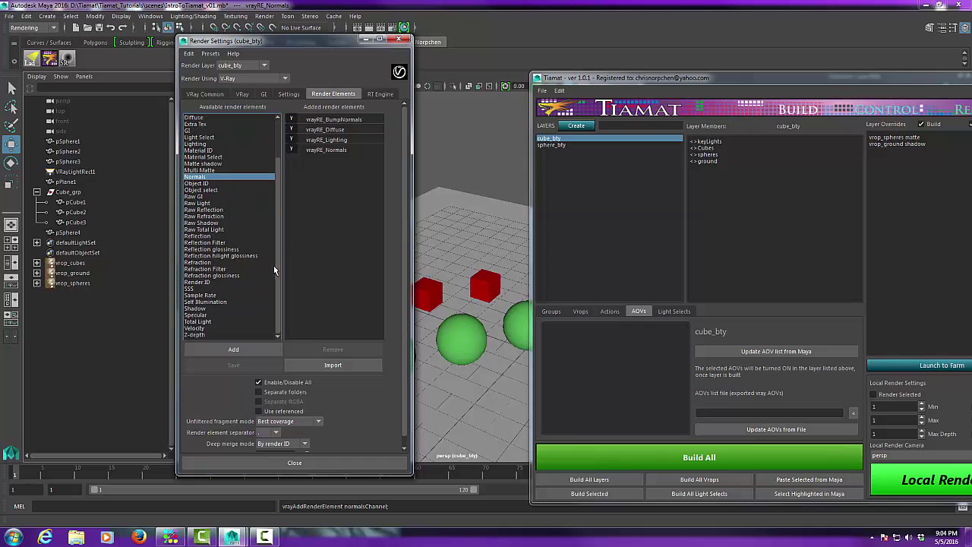
{"action": "left_click", "coordinate": [199, 237]}
{"action": "left_click", "coordinate": [231, 350]}
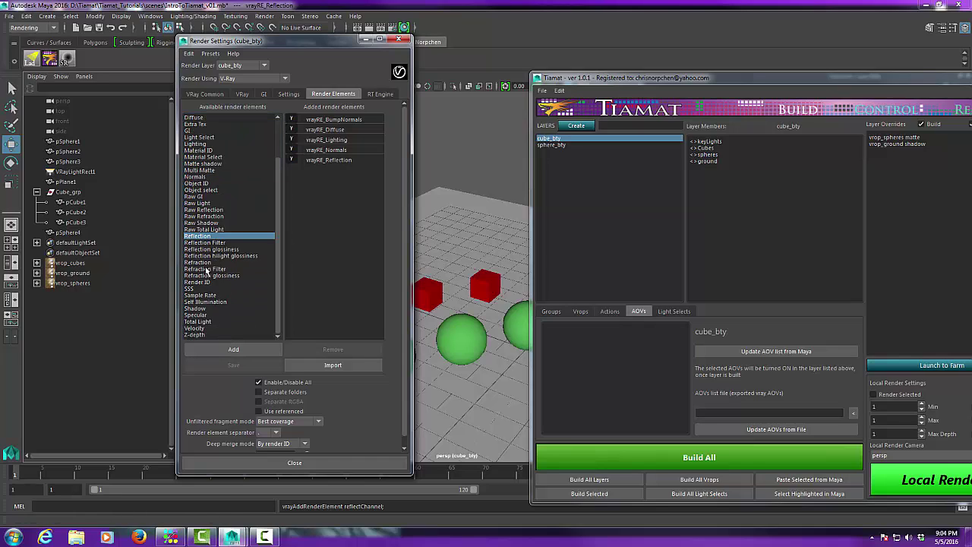
{"action": "left_click", "coordinate": [199, 262]}
{"action": "left_click", "coordinate": [223, 348]}
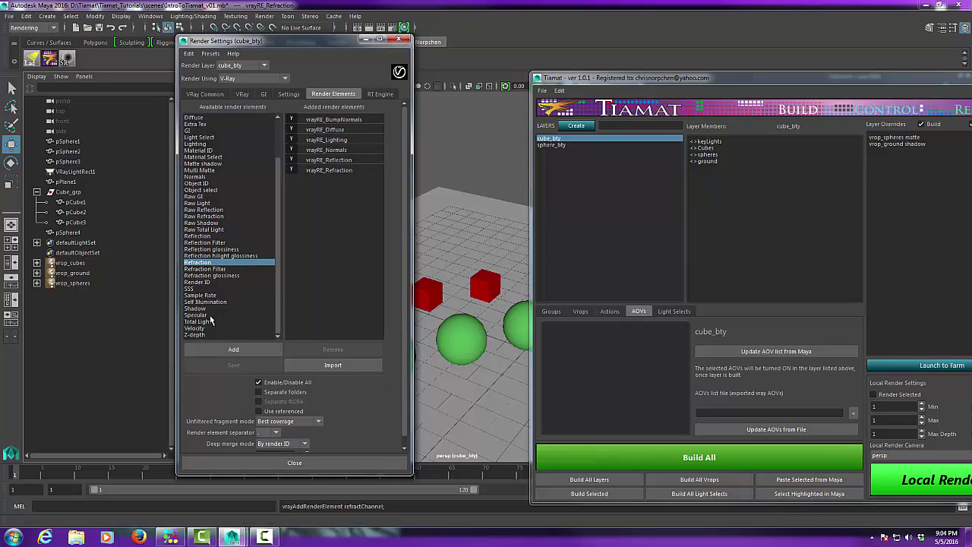
{"action": "left_click", "coordinate": [195, 314]}
{"action": "left_click", "coordinate": [231, 349]}
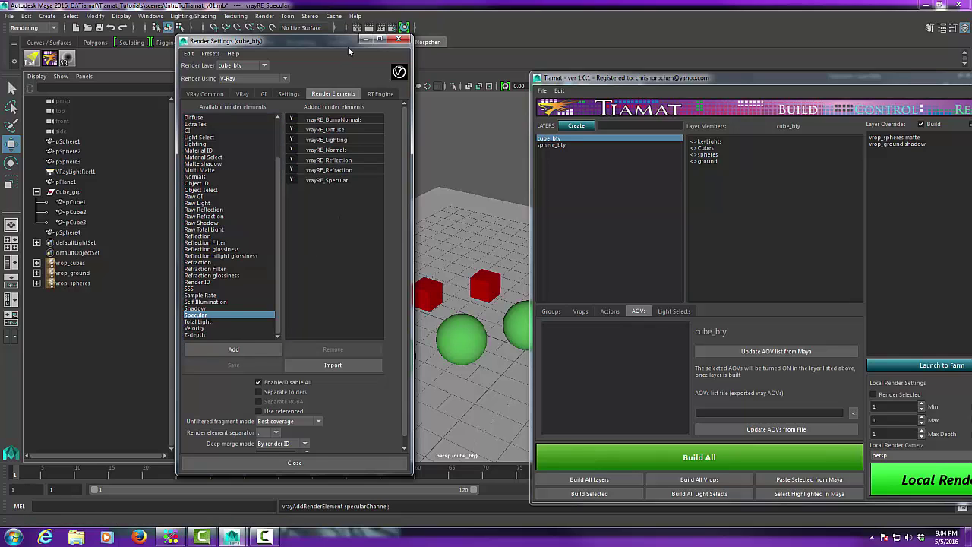
Close the Render Settings and update Tiamat's AOV list from Maya
{"action": "left_click_drag", "start_coordinate": [343, 48], "coordinate": [316, 45]}
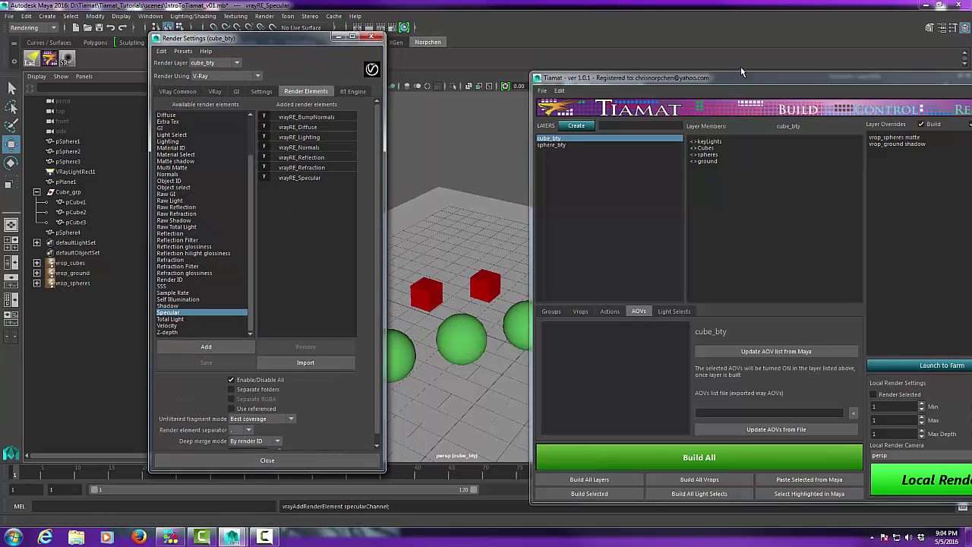
{"action": "left_click_drag", "start_coordinate": [750, 75], "coordinate": [636, 66]}
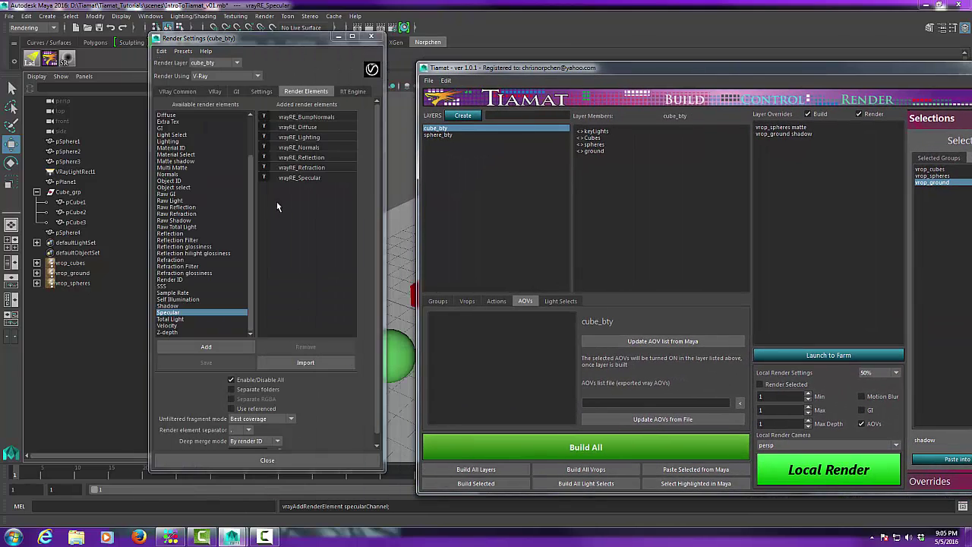
{"action": "left_click_drag", "start_coordinate": [317, 47], "coordinate": [308, 46]}
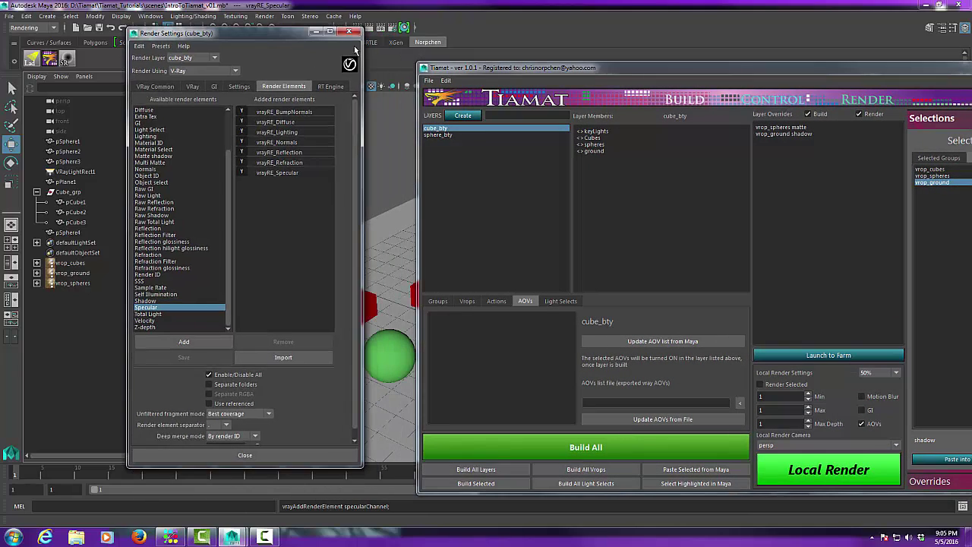
{"action": "left_click", "coordinate": [362, 36]}
{"action": "left_click_drag", "start_coordinate": [623, 69], "coordinate": [389, 35]}
{"action": "left_click", "coordinate": [379, 308]}
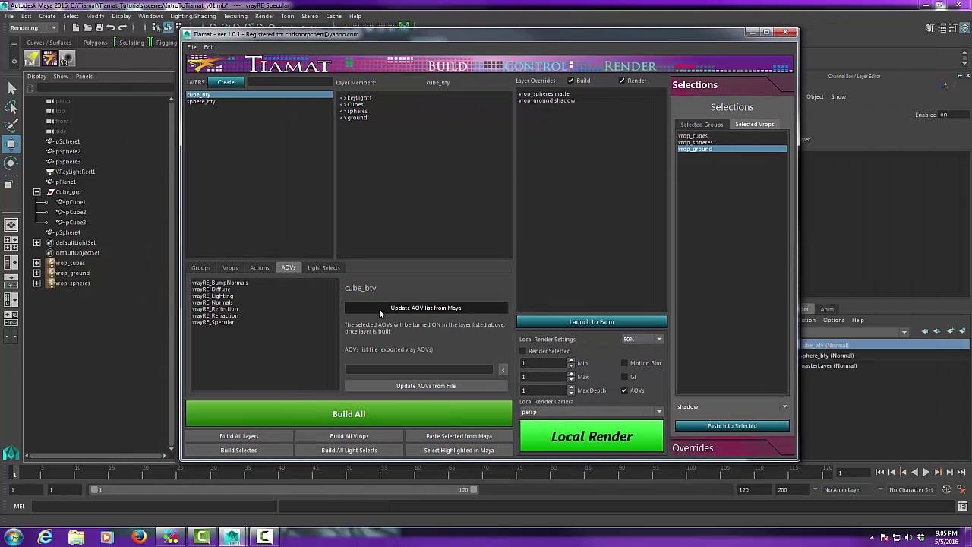
{"action": "left_click_drag", "start_coordinate": [422, 38], "coordinate": [508, 49]}
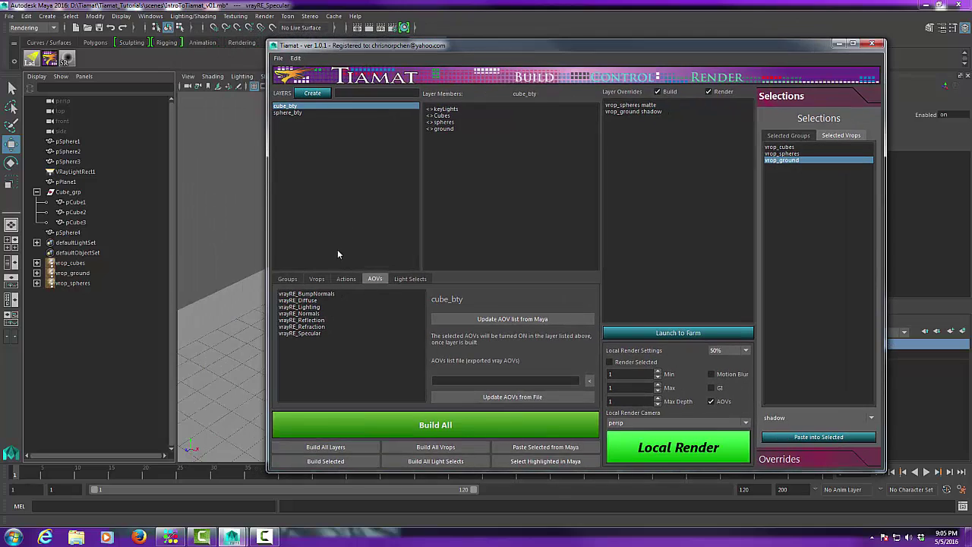
Turn on all listed AOVs for the cube_bty layer, from vrayRE_BumpNormals through vrayRE_Specular
{"action": "left_click", "coordinate": [289, 112]}
{"action": "left_click", "coordinate": [287, 106]}
{"action": "left_click", "coordinate": [308, 294]}
{"action": "left_click", "coordinate": [313, 332], "text": "shift"}
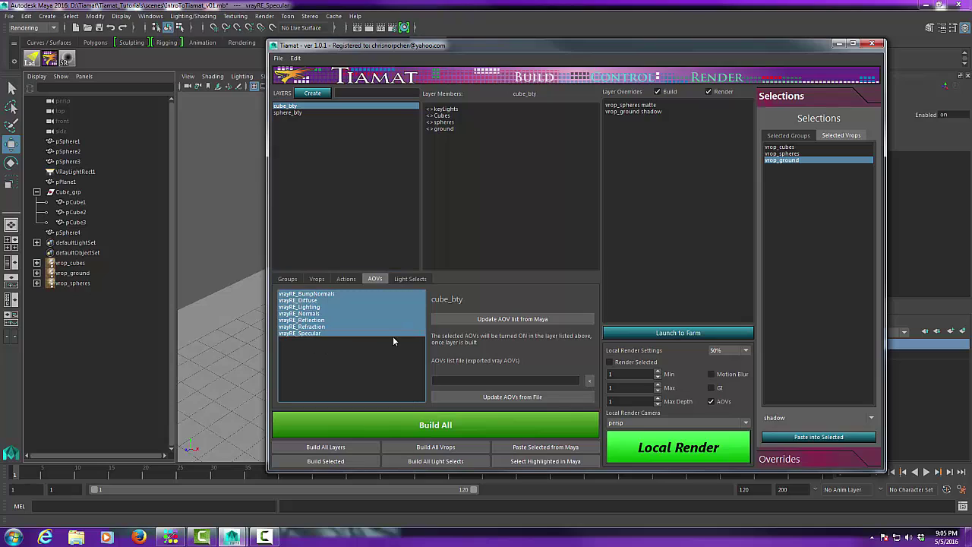
{"action": "left_click", "coordinate": [321, 327], "text": "ctrl"}
{"action": "left_click", "coordinate": [331, 307], "text": "ctrl"}
{"action": "left_click", "coordinate": [329, 301], "text": "ctrl"}
{"action": "left_click", "coordinate": [329, 295], "text": "ctrl"}
{"action": "left_click", "coordinate": [330, 295], "text": "ctrl"}
{"action": "left_click", "coordinate": [332, 335], "text": "shift"}
Turn on every AOV for the sphere_bty layer except vrayRE_BumpNormals and vrayRE_Normals
{"action": "left_click", "coordinate": [288, 112]}
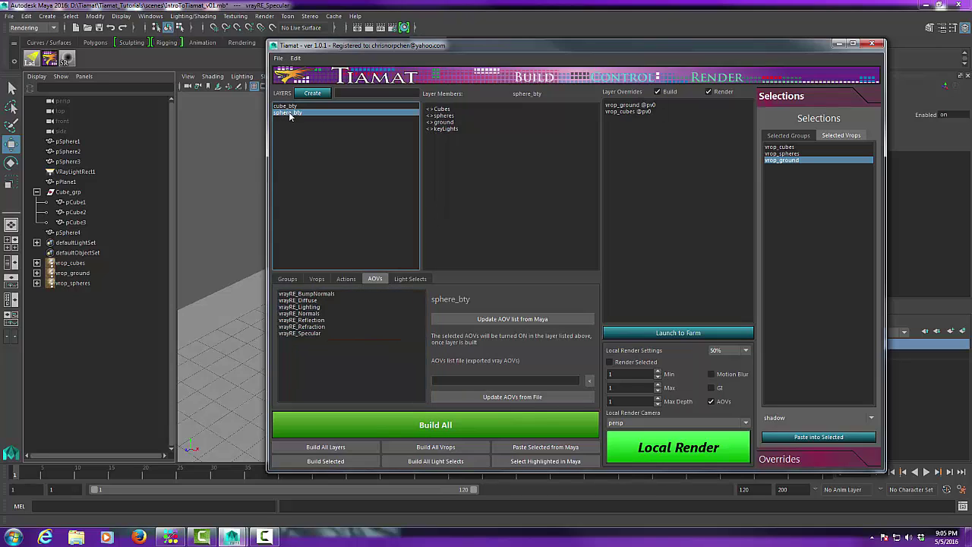
{"action": "left_click", "coordinate": [320, 294]}
{"action": "key", "text": "ctrl+a"}
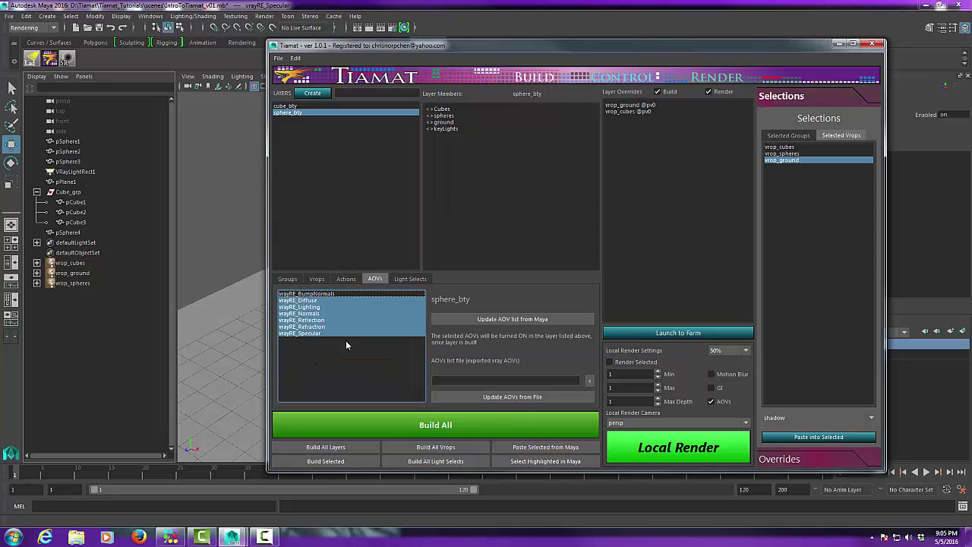
{"action": "left_click", "coordinate": [315, 312], "text": "ctrl"}
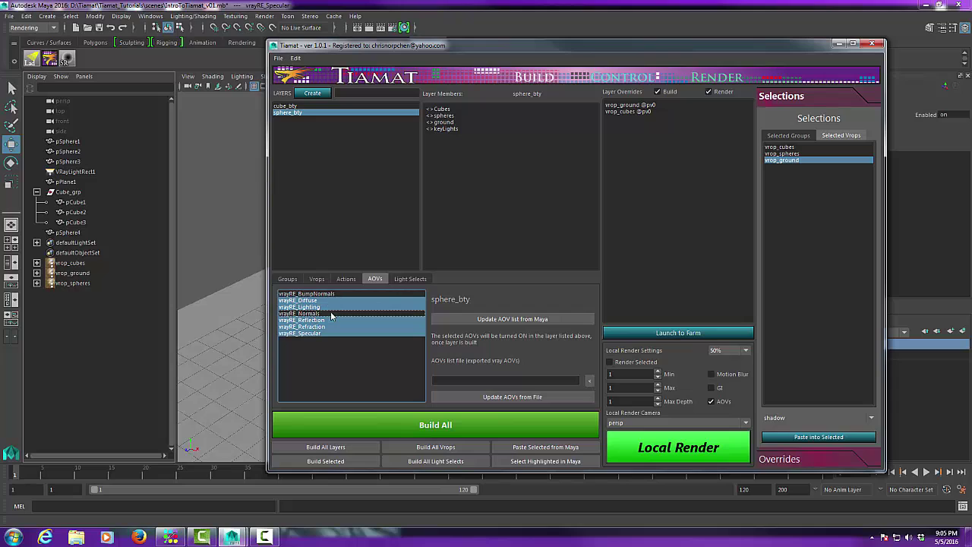
Build everything in Tiamat to apply the per-layer AOV choices, accepting the build confirmations
{"action": "left_click", "coordinate": [447, 424]}
{"action": "left_click", "coordinate": [470, 271]}
{"action": "left_click", "coordinate": [470, 271]}
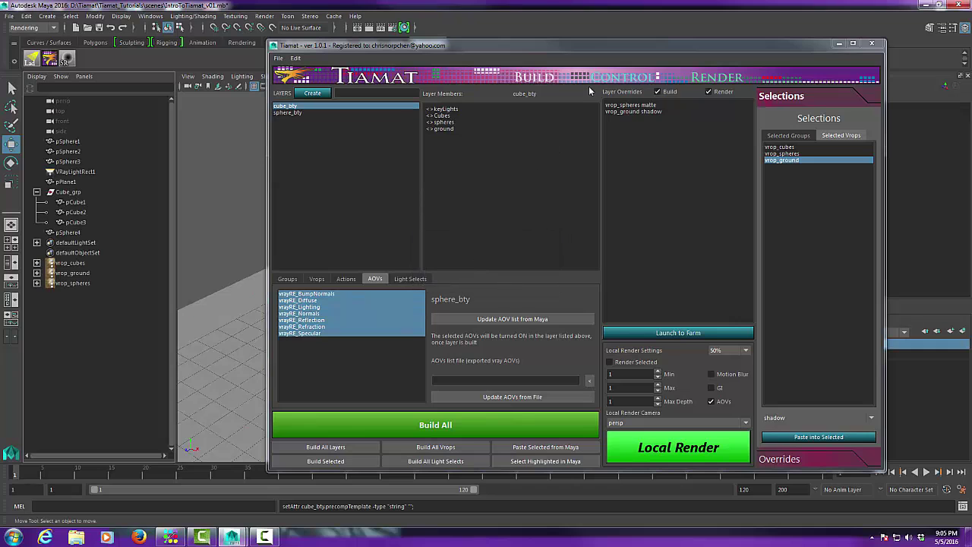
Compare which render elements are enabled for cube_bty and sphere_bty in Maya's Render Settings
{"action": "left_click_drag", "start_coordinate": [602, 51], "coordinate": [519, 373]}
{"action": "left_click", "coordinate": [210, 291]}
{"action": "left_click", "coordinate": [392, 27]}
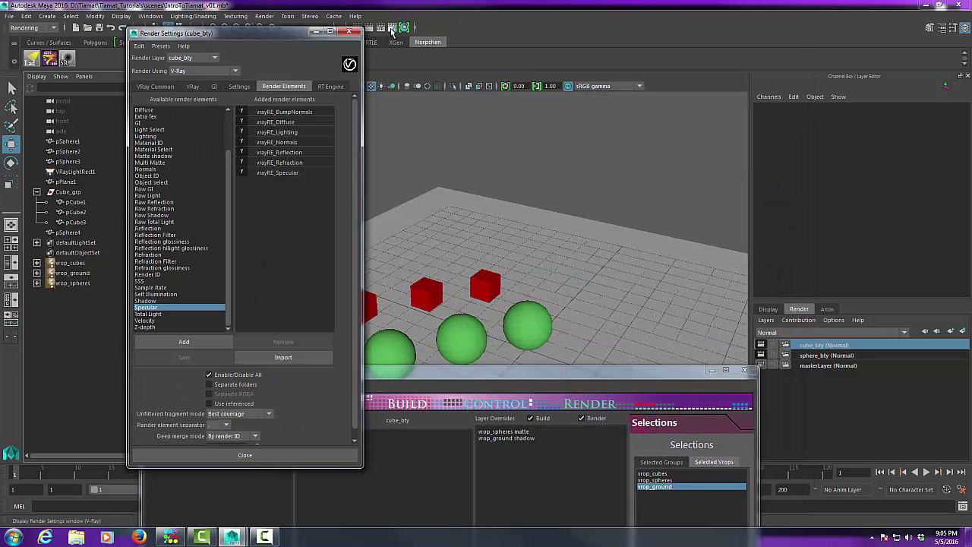
{"action": "left_click_drag", "start_coordinate": [264, 34], "coordinate": [529, 59]}
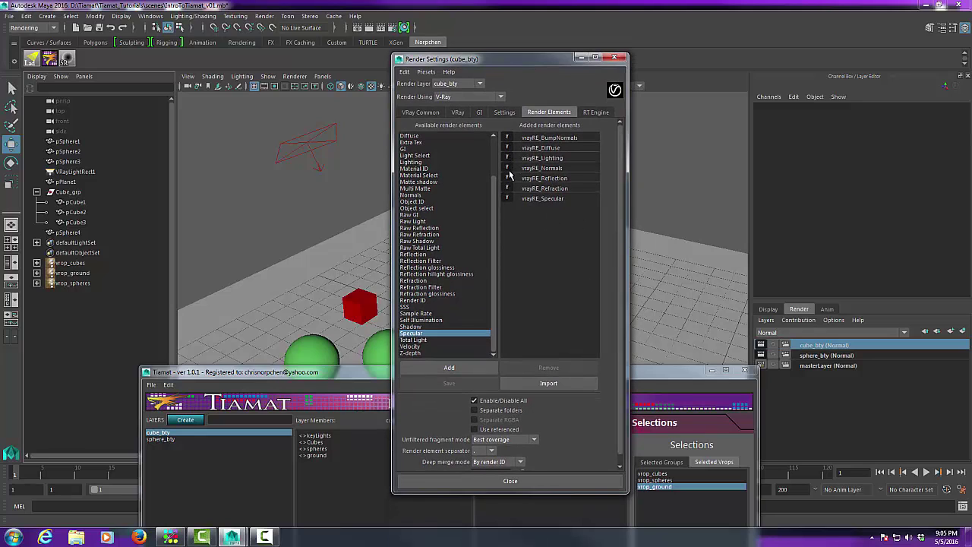
{"action": "left_click", "coordinate": [845, 356]}
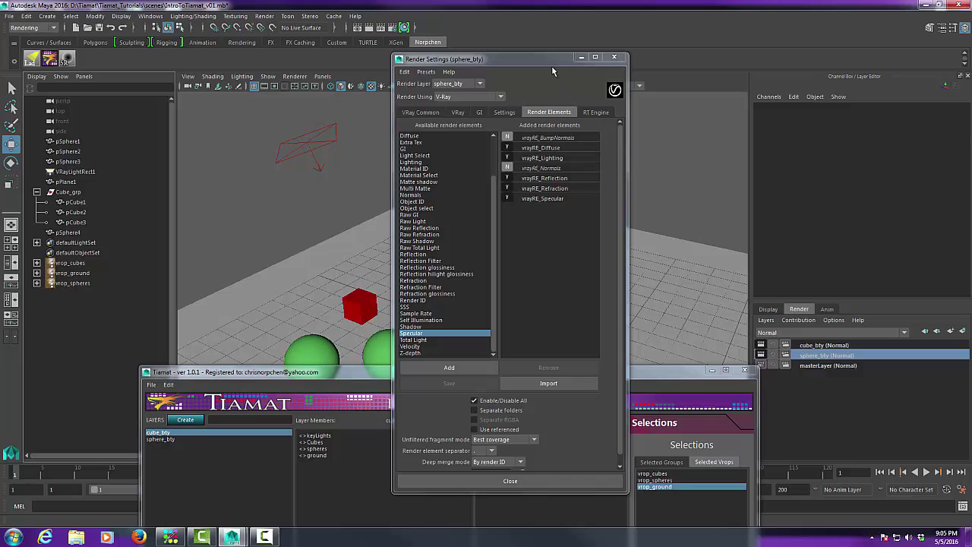
{"action": "left_click_drag", "start_coordinate": [550, 61], "coordinate": [521, 44]}
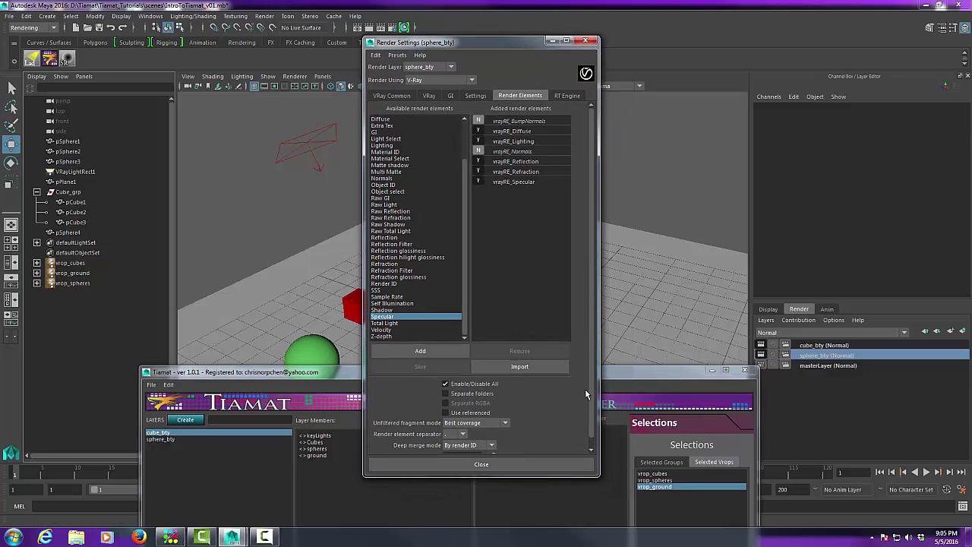
{"action": "left_click", "coordinate": [593, 41]}
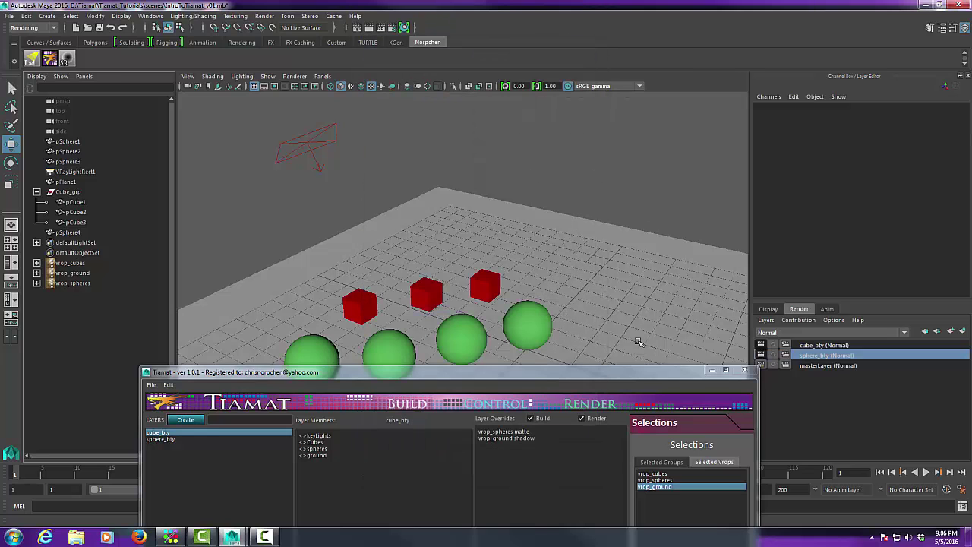
Select the keyLights group in Tiamat's selections and create a light select named KeyLights
{"action": "left_click_drag", "start_coordinate": [635, 375], "coordinate": [608, 58]}
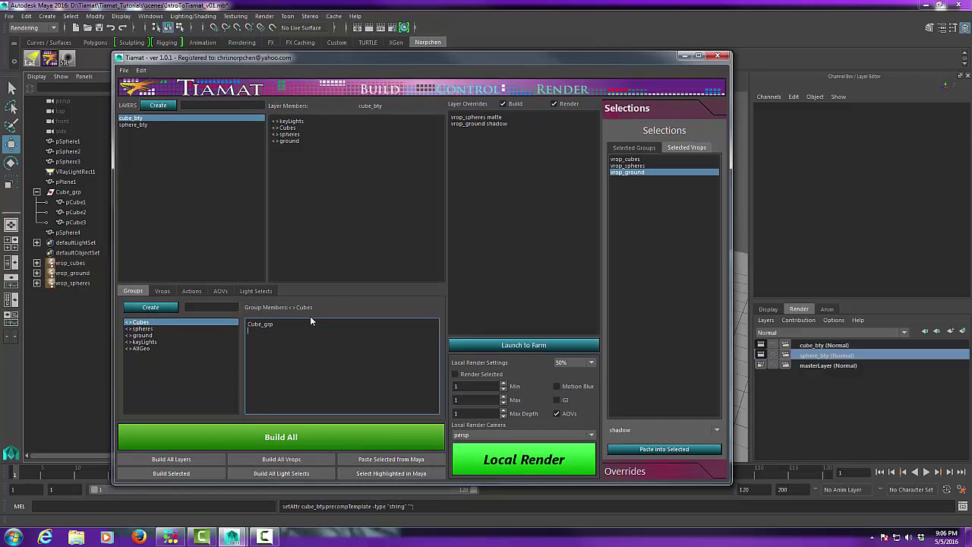
{"action": "left_click", "coordinate": [257, 291]}
{"action": "left_click_drag", "start_coordinate": [415, 57], "coordinate": [541, 58]}
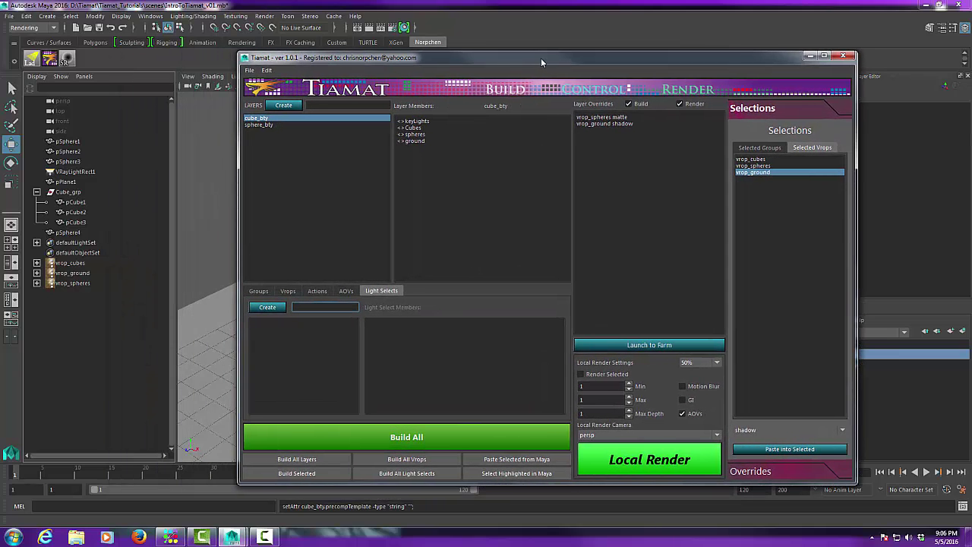
{"action": "mouse_move", "coordinate": [440, 59]}
{"action": "left_mouse_down"}
{"action": "mouse_move", "coordinate": [589, 60]}
{"action": "mouse_move", "coordinate": [437, 56]}
{"action": "left_mouse_up"}
{"action": "left_click", "coordinate": [767, 142]}
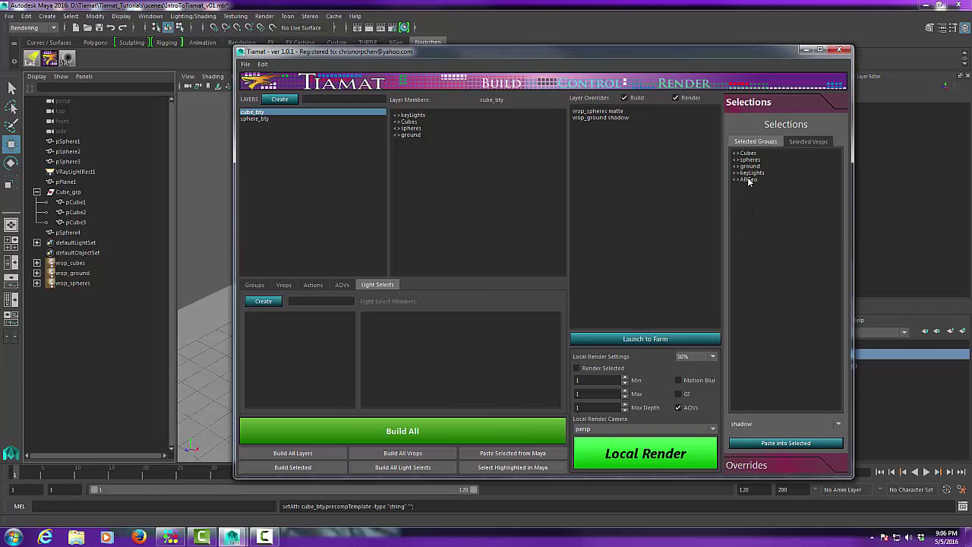
{"action": "left_click", "coordinate": [751, 173]}
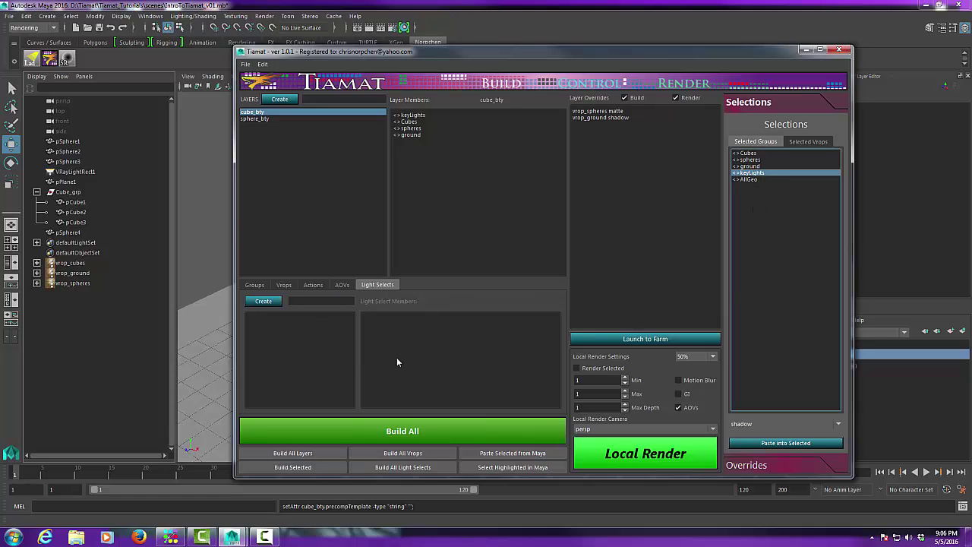
{"action": "left_click", "coordinate": [255, 285]}
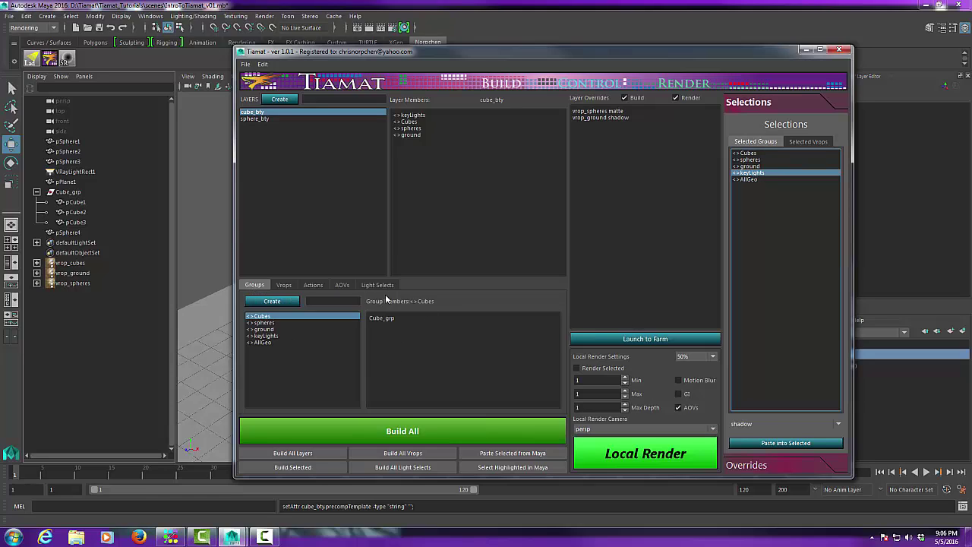
{"action": "left_click", "coordinate": [385, 287]}
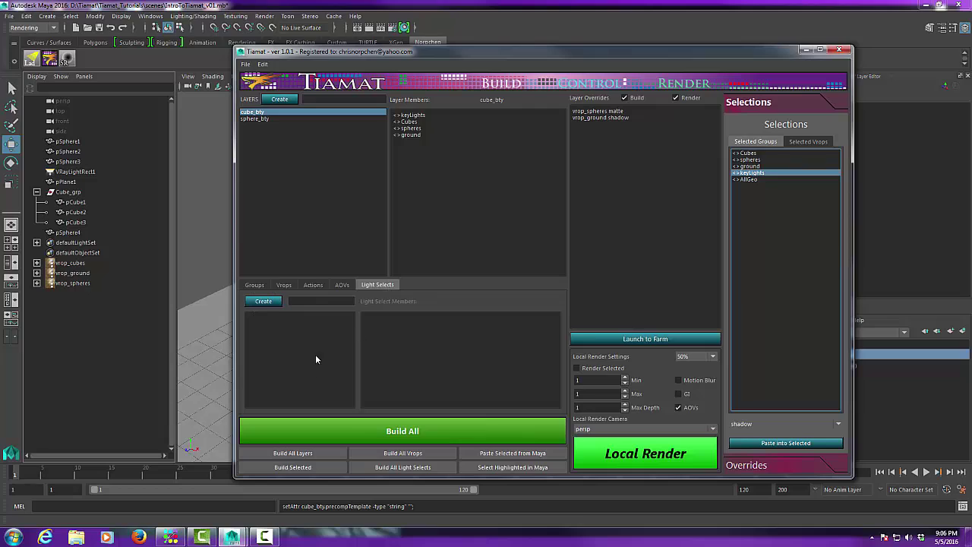
{"action": "left_click", "coordinate": [306, 301]}
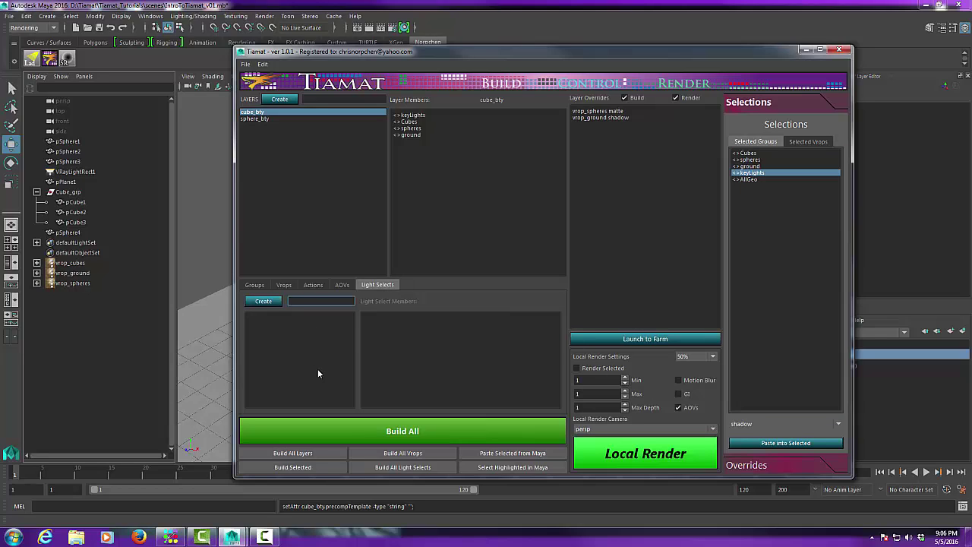
{"action": "type", "text": "KeyLights"}
{"action": "left_click", "coordinate": [265, 301]}
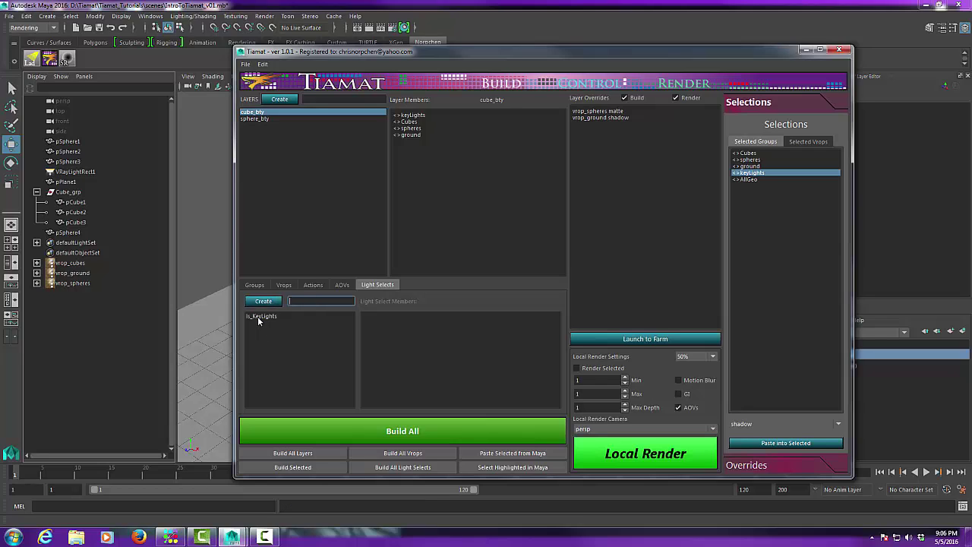
Paste the selected keyLights group into the members of the KeyLights light select
{"action": "left_click", "coordinate": [255, 318]}
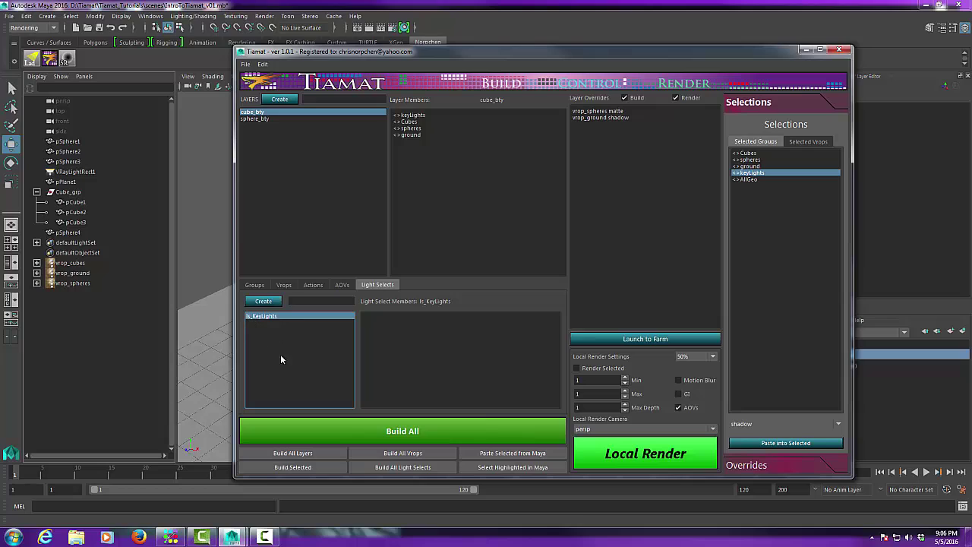
{"action": "left_click", "coordinate": [380, 324]}
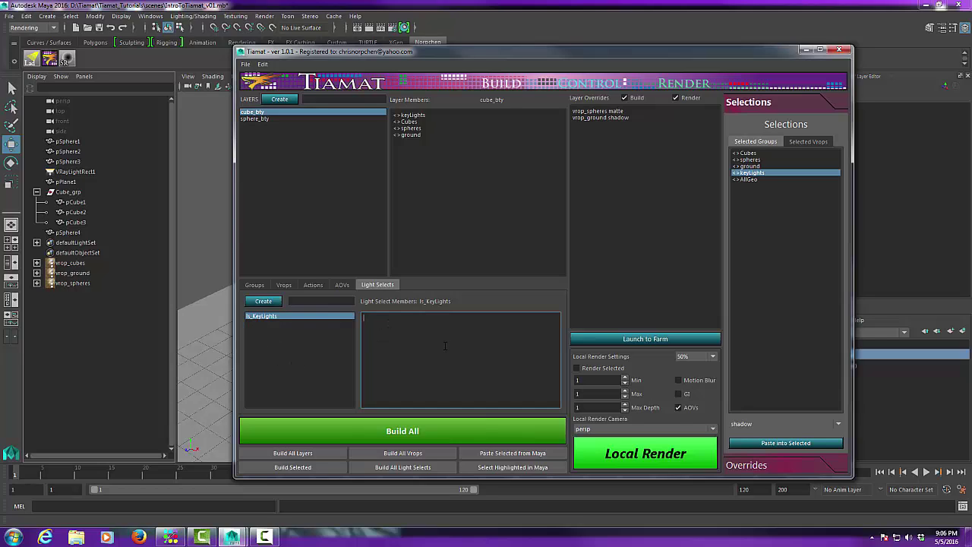
{"action": "left_click", "coordinate": [773, 444]}
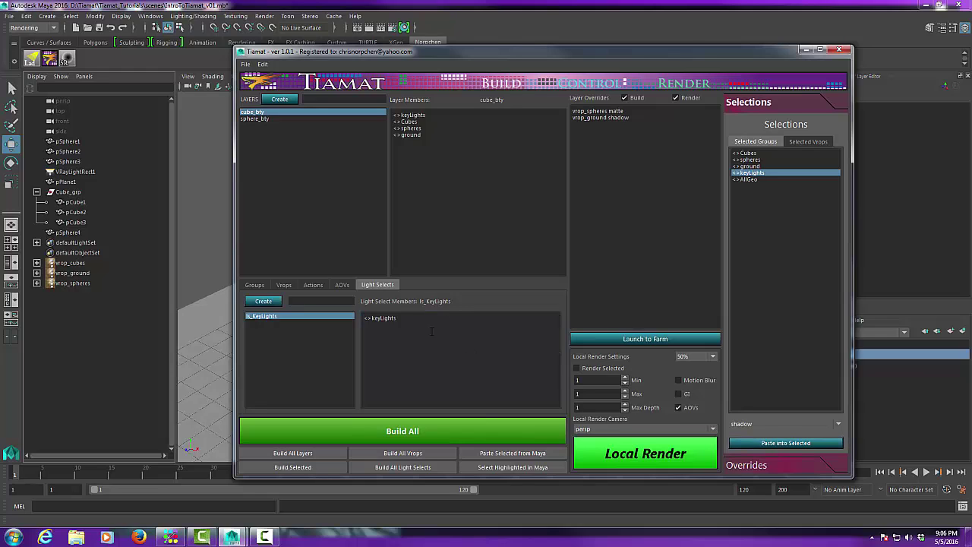
{"action": "left_click", "coordinate": [446, 361]}
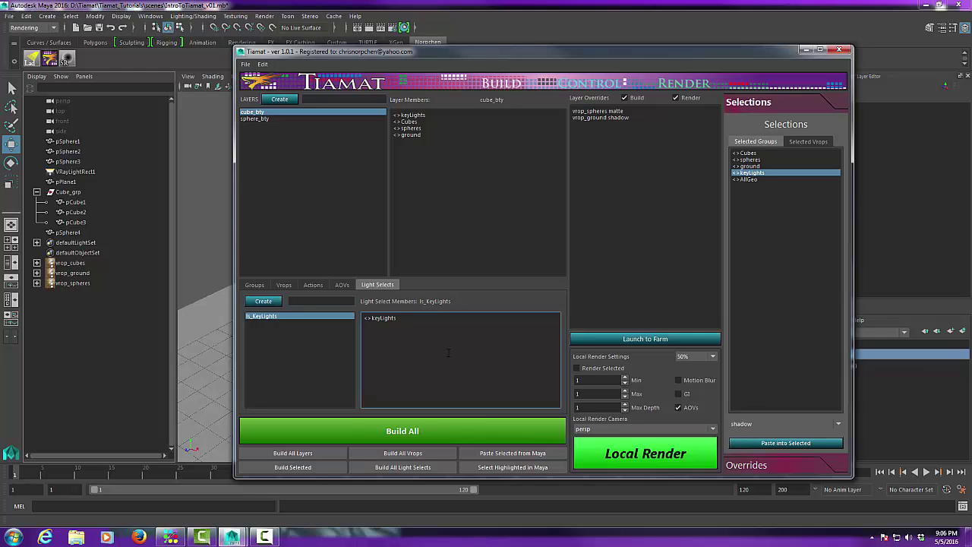
Build everything in Tiamat to generate the KeyLights light select, accepting the build confirmations
{"action": "left_click_drag", "start_coordinate": [553, 53], "coordinate": [502, 32]}
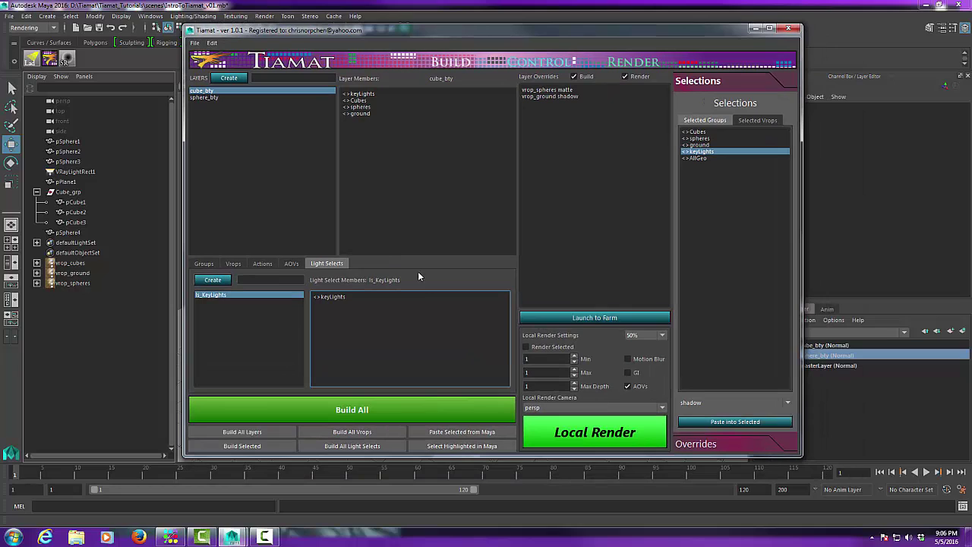
{"action": "left_click", "coordinate": [343, 410]}
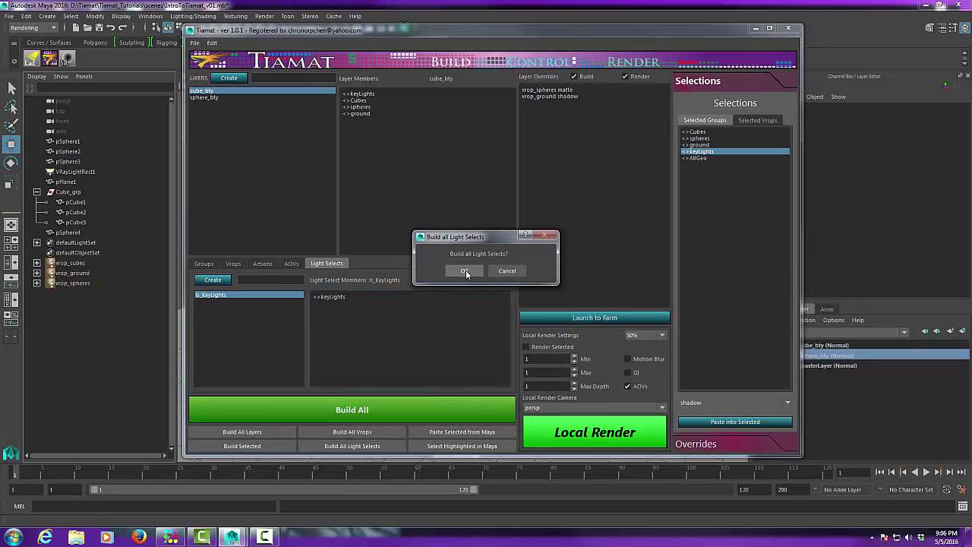
{"action": "left_click", "coordinate": [466, 271]}
{"action": "left_click", "coordinate": [466, 271]}
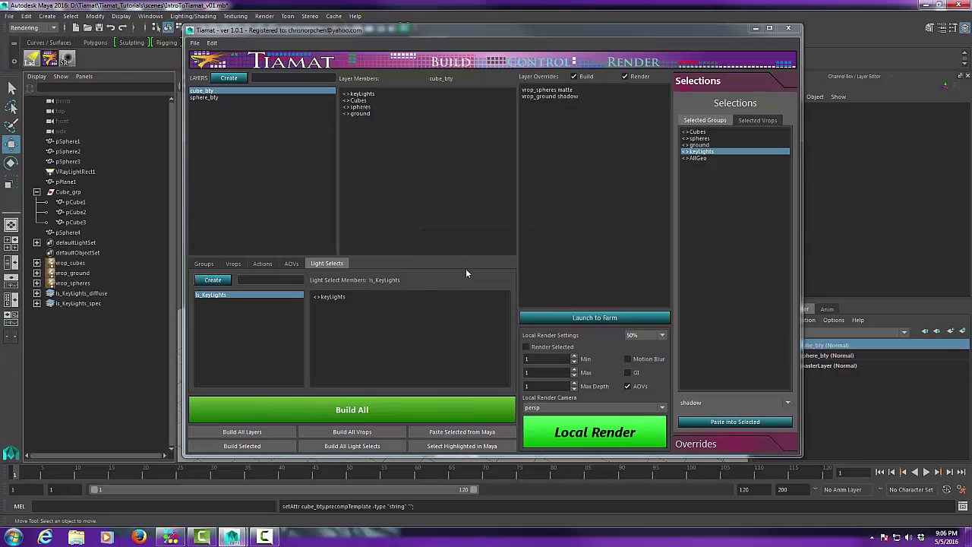
Inspect the ls_KeyLights_diffuse and ls_KeyLights_spec render elements in Maya's scene hierarchy
{"action": "left_click_drag", "start_coordinate": [481, 34], "coordinate": [490, 85]}
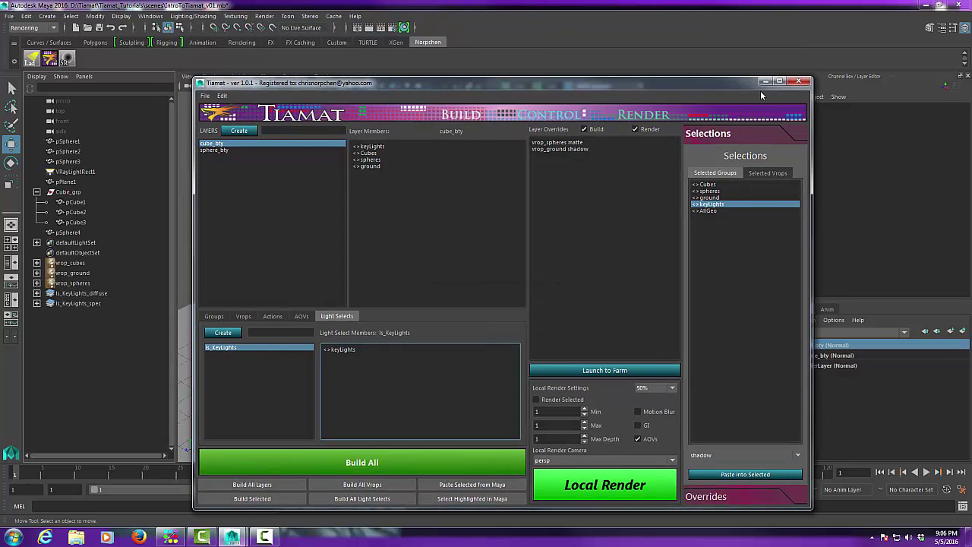
{"action": "left_click_drag", "start_coordinate": [734, 82], "coordinate": [642, 406]}
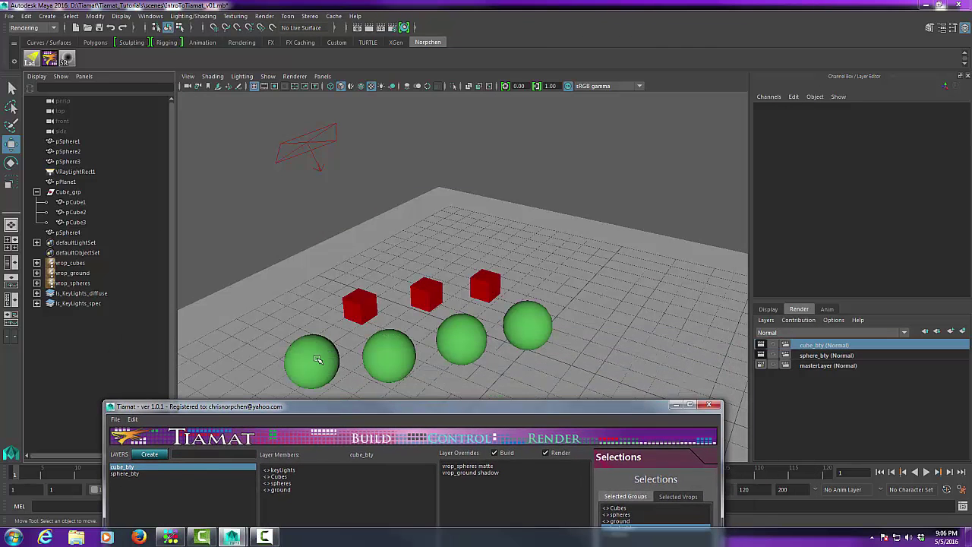
{"action": "left_click", "coordinate": [85, 294]}
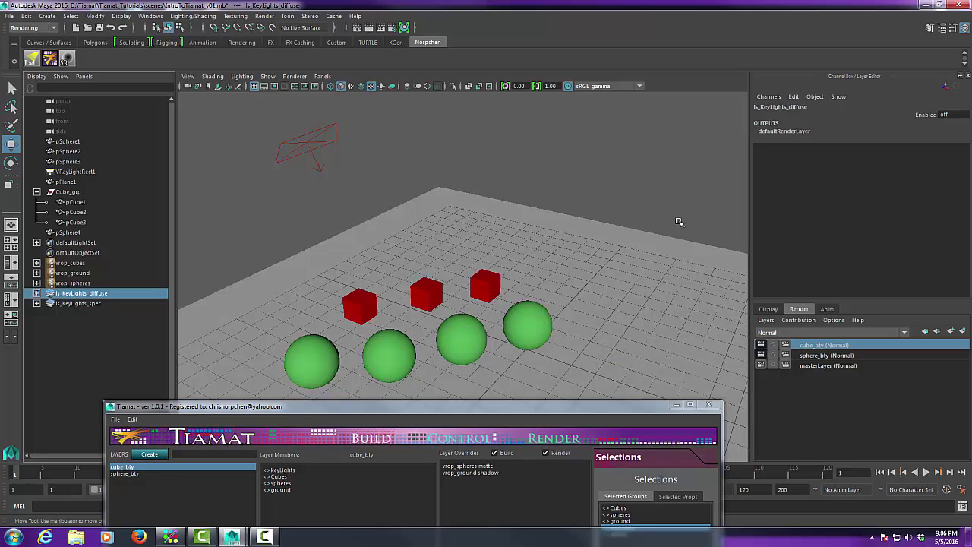
{"action": "left_click", "coordinate": [80, 304]}
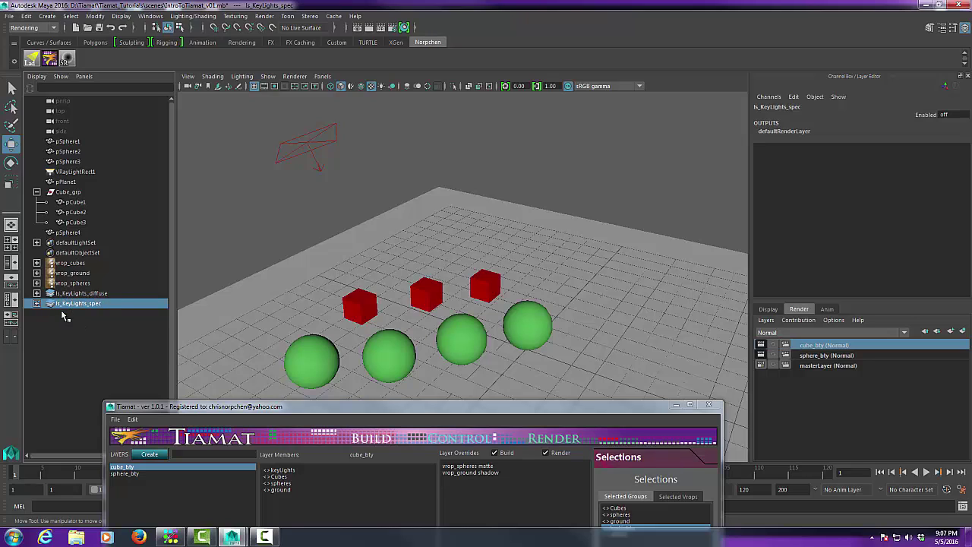
{"action": "left_click_drag", "start_coordinate": [313, 407], "coordinate": [294, 402]}
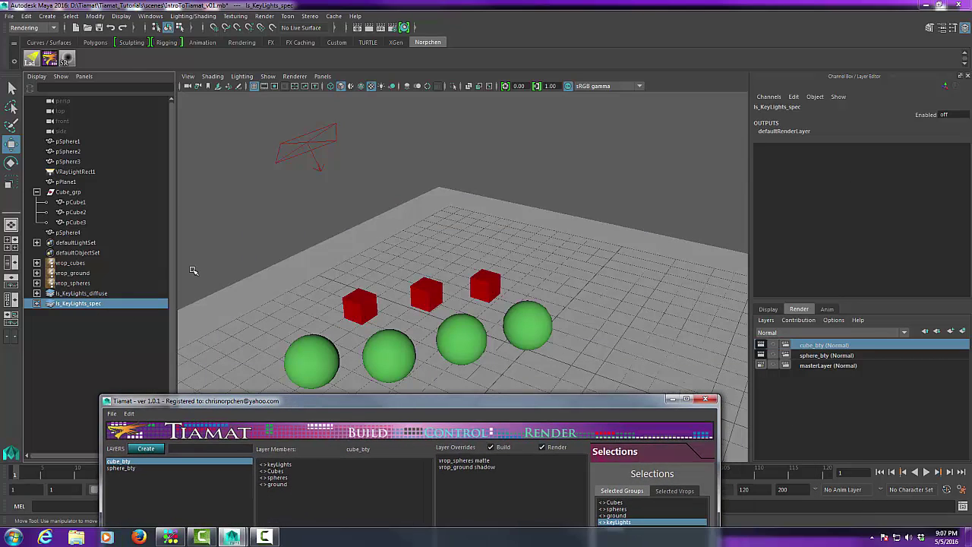
{"action": "left_click", "coordinate": [94, 294]}
{"action": "left_click", "coordinate": [84, 304]}
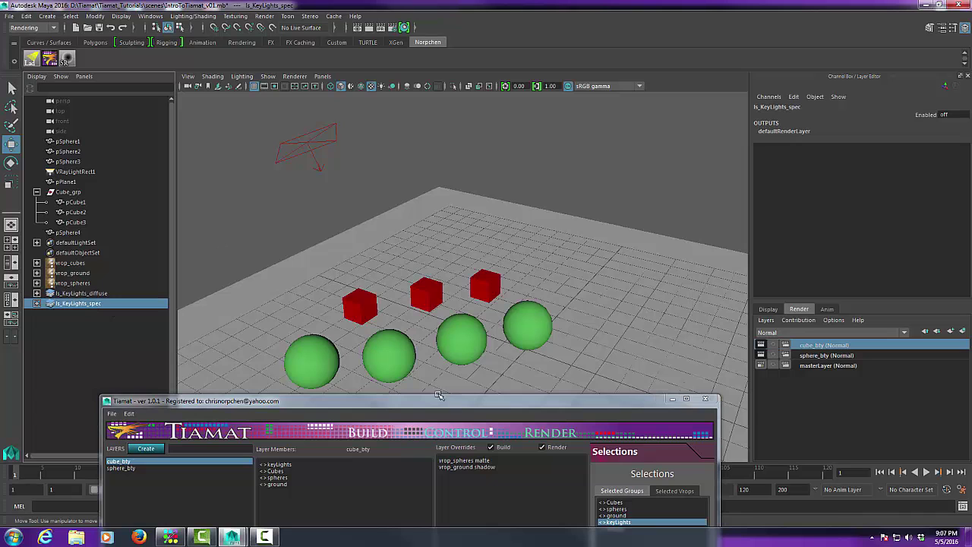
Add ls_KeyLights_diffuse and ls_KeyLights_spec to the AOVs enabled for the sphere_bty layer in Tiamat
{"action": "left_click_drag", "start_coordinate": [431, 401], "coordinate": [514, 71]}
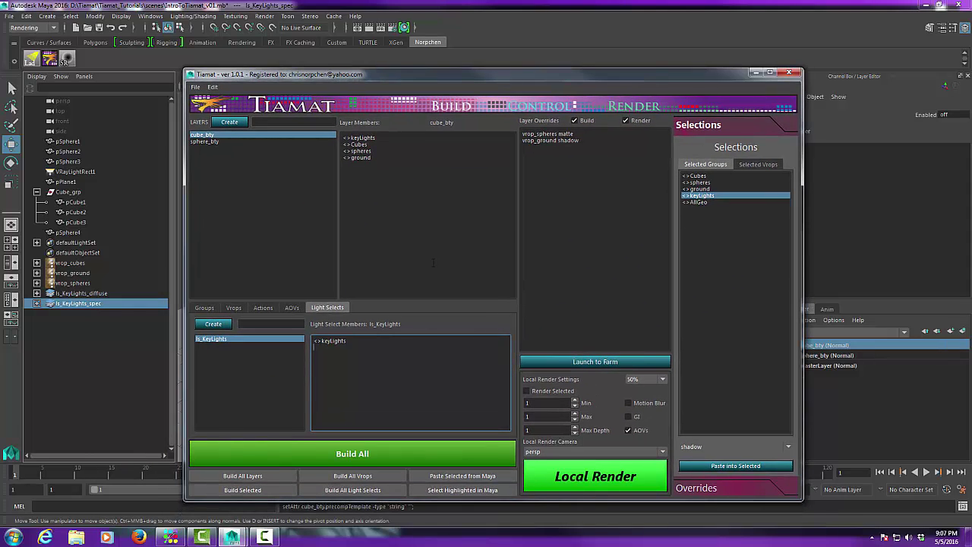
{"action": "left_click", "coordinate": [291, 307]}
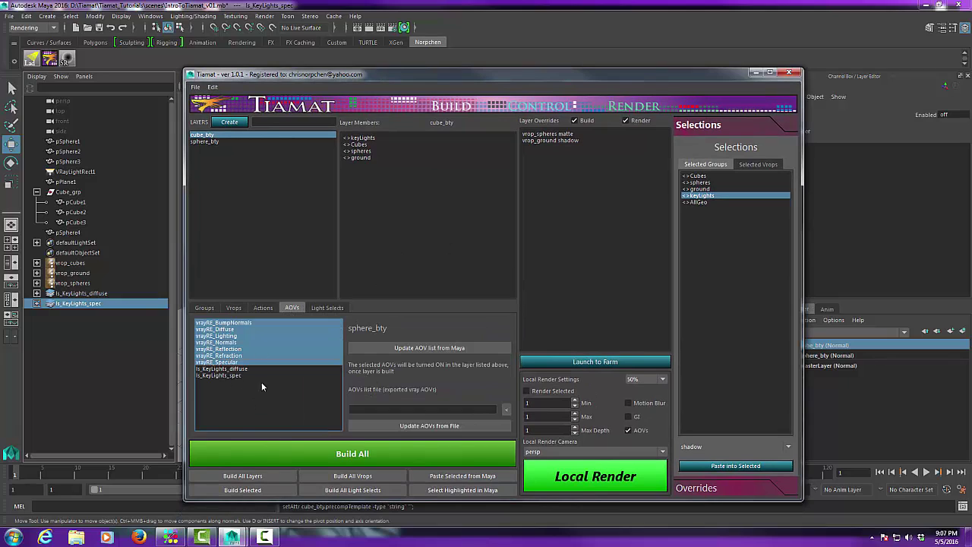
{"action": "left_click", "coordinate": [213, 142]}
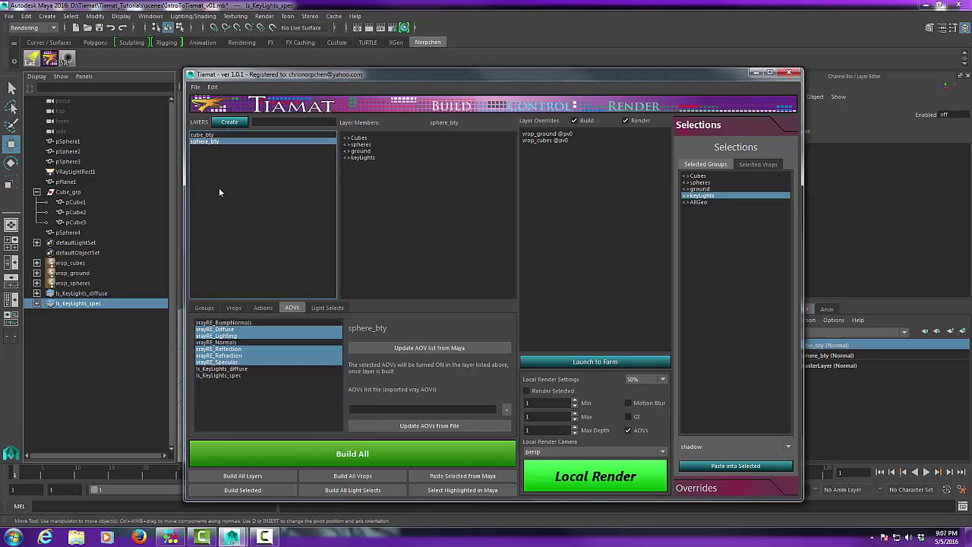
{"action": "left_click", "coordinate": [236, 369], "text": "ctrl"}
{"action": "left_click", "coordinate": [233, 376], "text": "ctrl"}
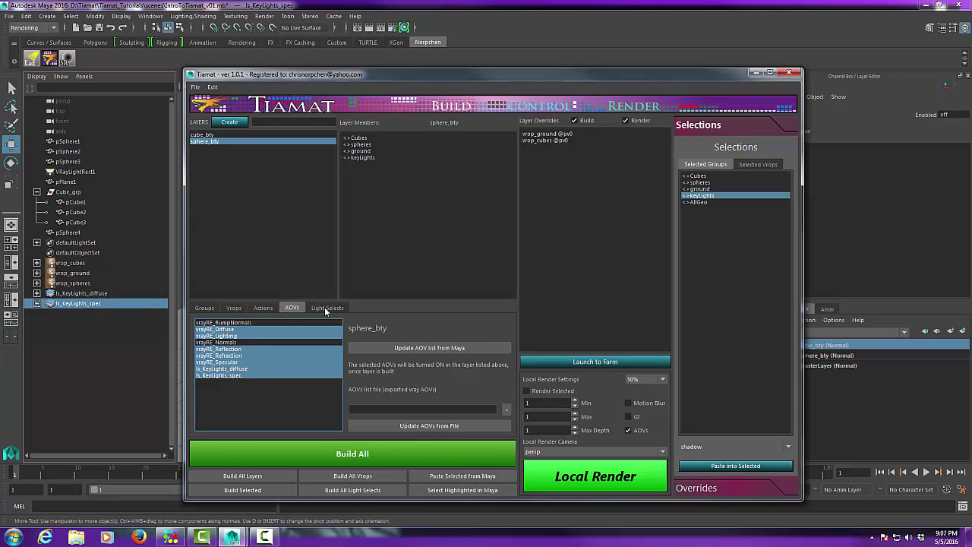
{"action": "left_click", "coordinate": [206, 307]}
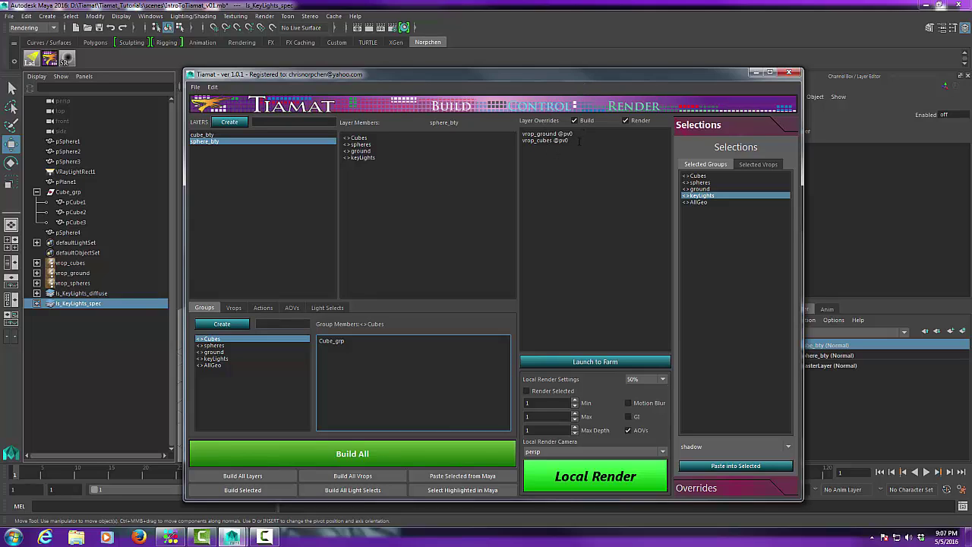
{"action": "left_click_drag", "start_coordinate": [580, 134], "coordinate": [522, 134]}
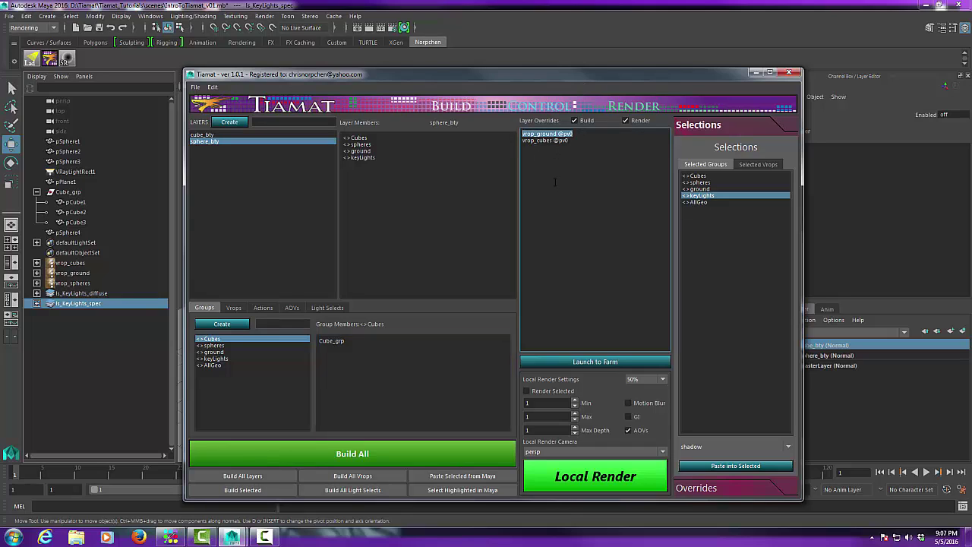
{"action": "key", "text": "Delete"}
{"action": "key", "text": "Delete"}
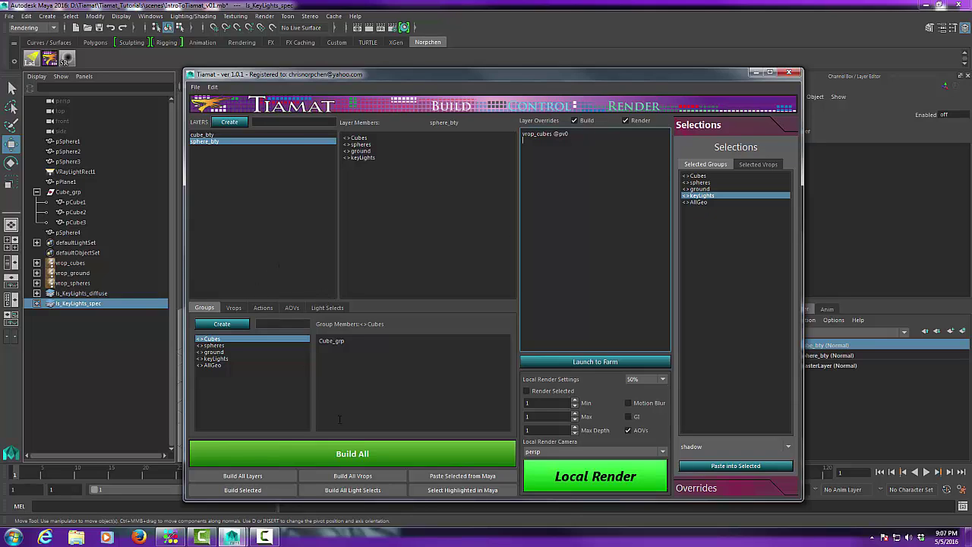
Rebuild everything in Tiamat to apply the revised sphere_bty overrides and AOVs, accepting the build confirmations
{"action": "left_click", "coordinate": [352, 455]}
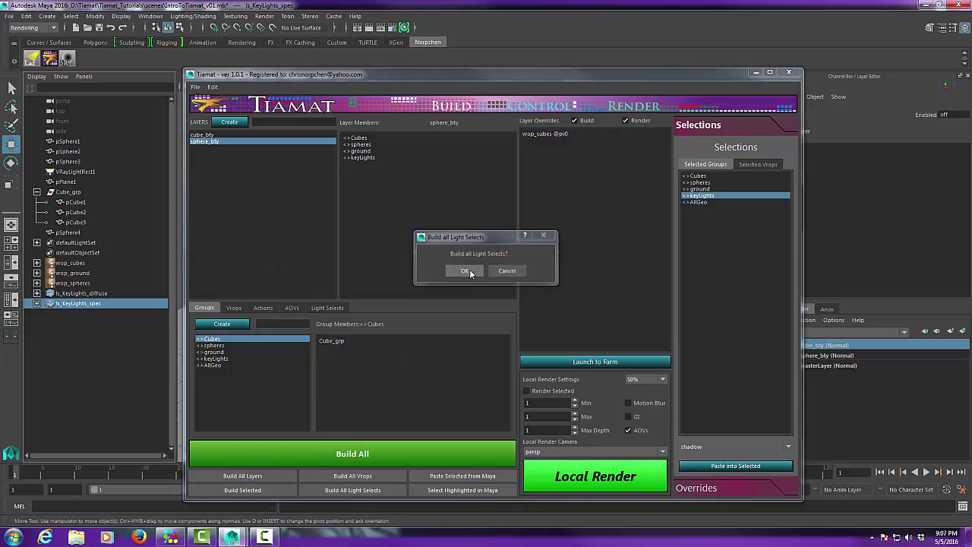
{"action": "left_click", "coordinate": [465, 271]}
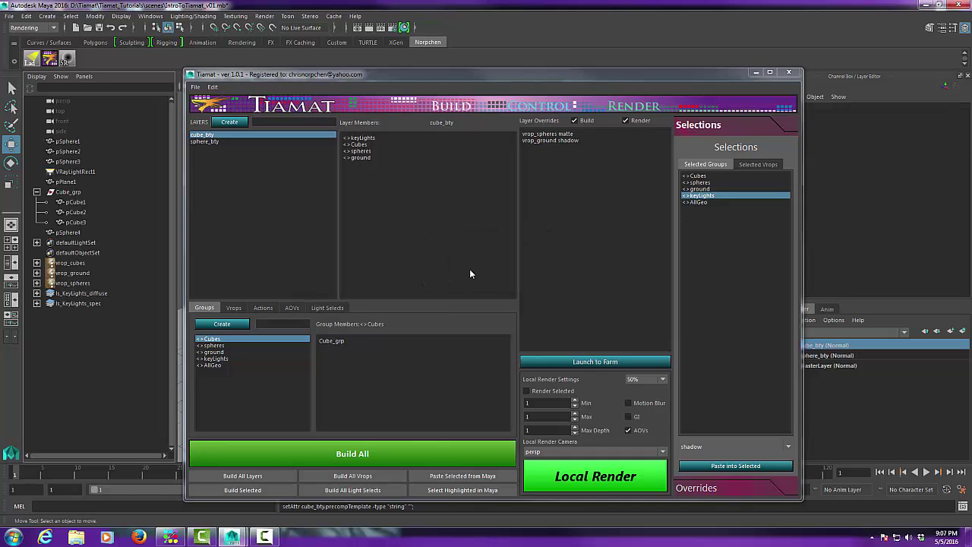
{"action": "left_click_drag", "start_coordinate": [436, 70], "coordinate": [414, 51]}
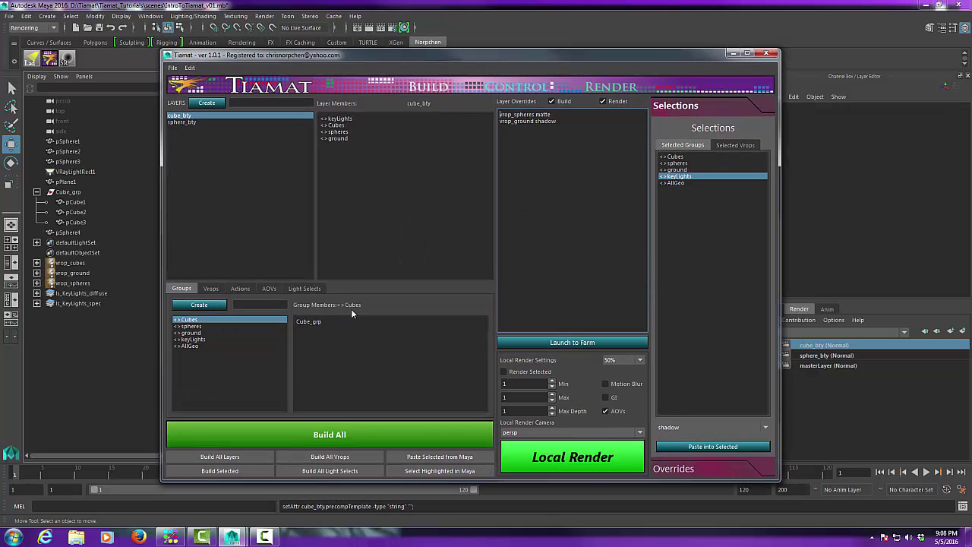
{"action": "left_click", "coordinate": [318, 290]}
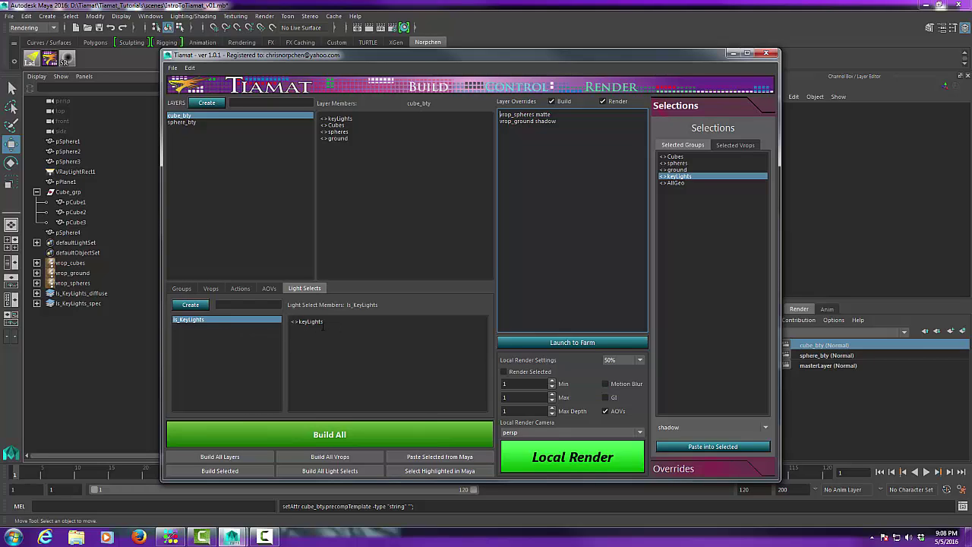
{"action": "left_click", "coordinate": [212, 289]}
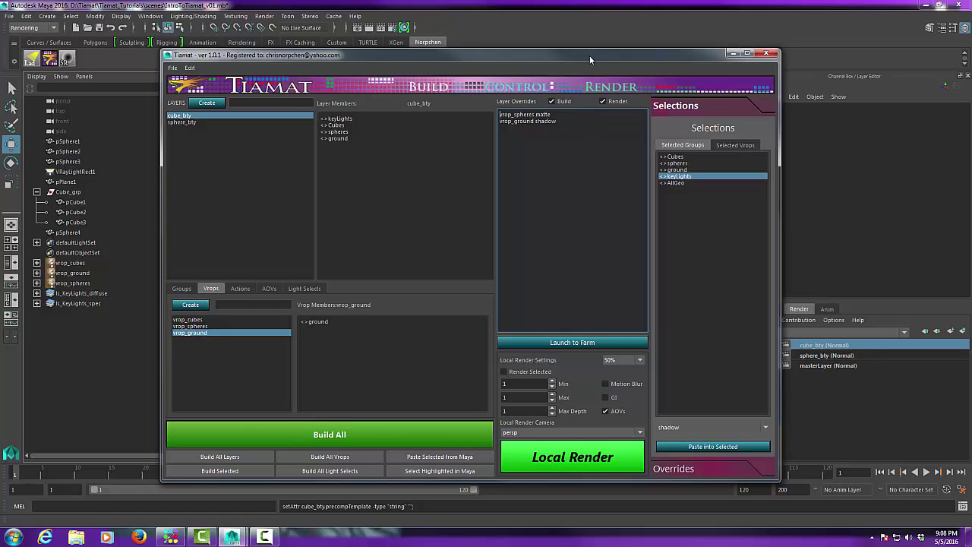
{"action": "left_click_drag", "start_coordinate": [589, 56], "coordinate": [590, 49]}
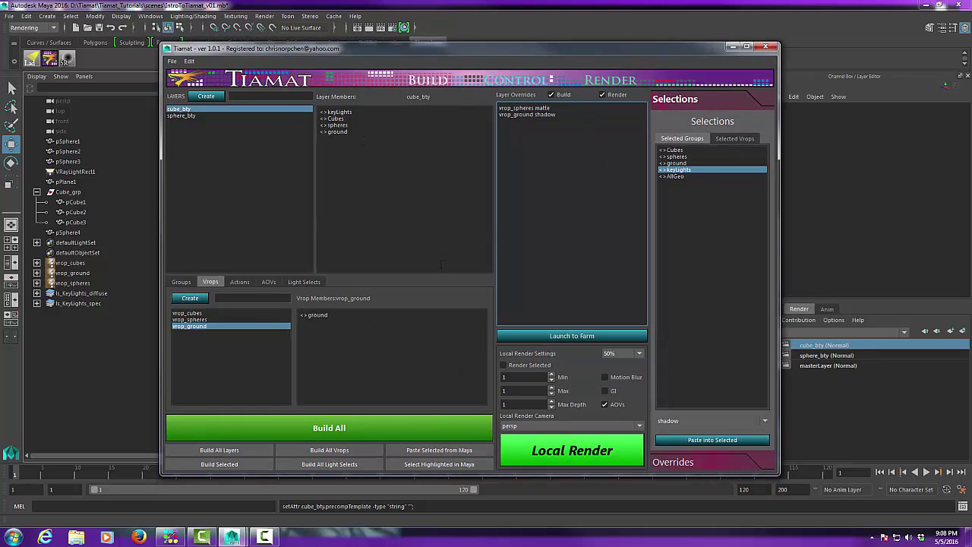
{"action": "left_click", "coordinate": [187, 282]}
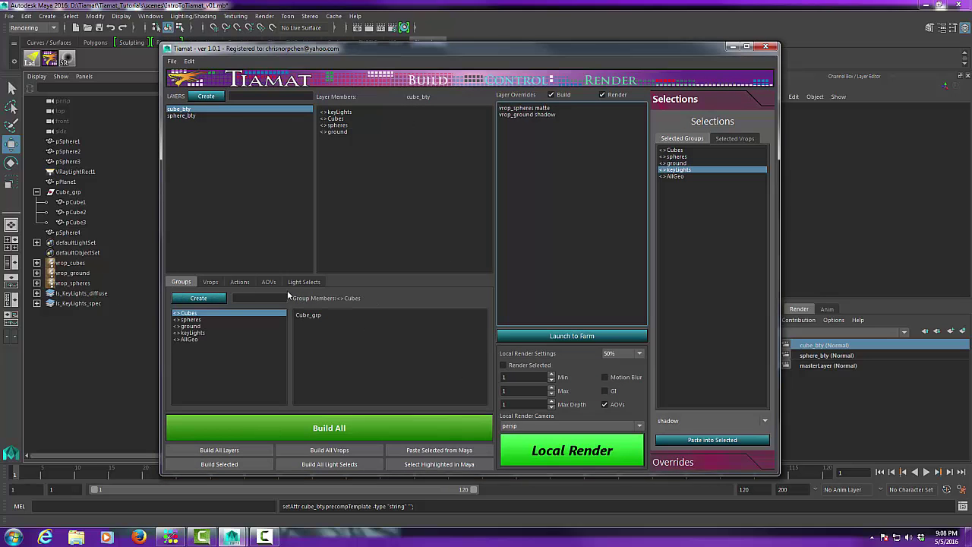
{"action": "left_click_drag", "start_coordinate": [498, 47], "coordinate": [471, 38]}
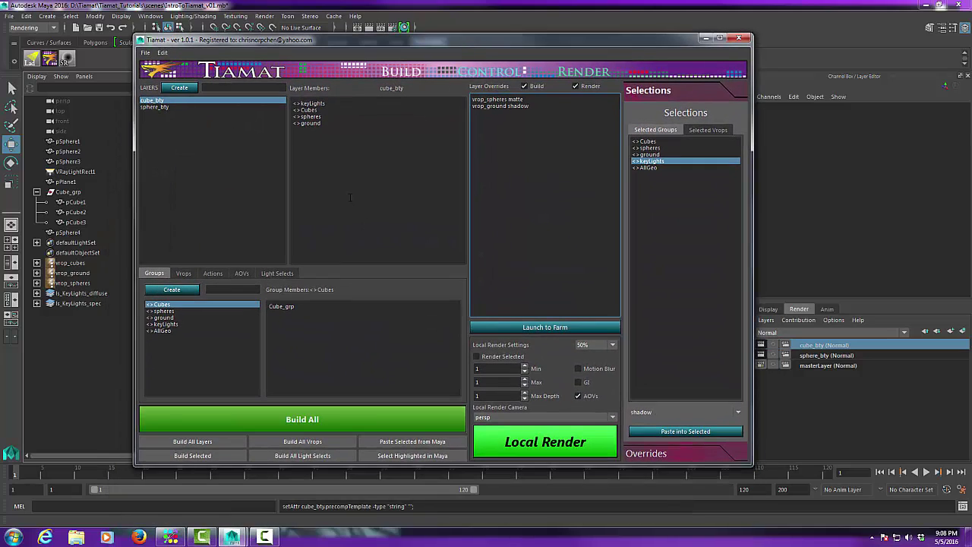
Make sphere_bty the active render layer in Maya and render it in the V-Ray frame buffer
{"action": "left_click", "coordinate": [822, 355]}
{"action": "left_click_drag", "start_coordinate": [615, 37], "coordinate": [646, 46]}
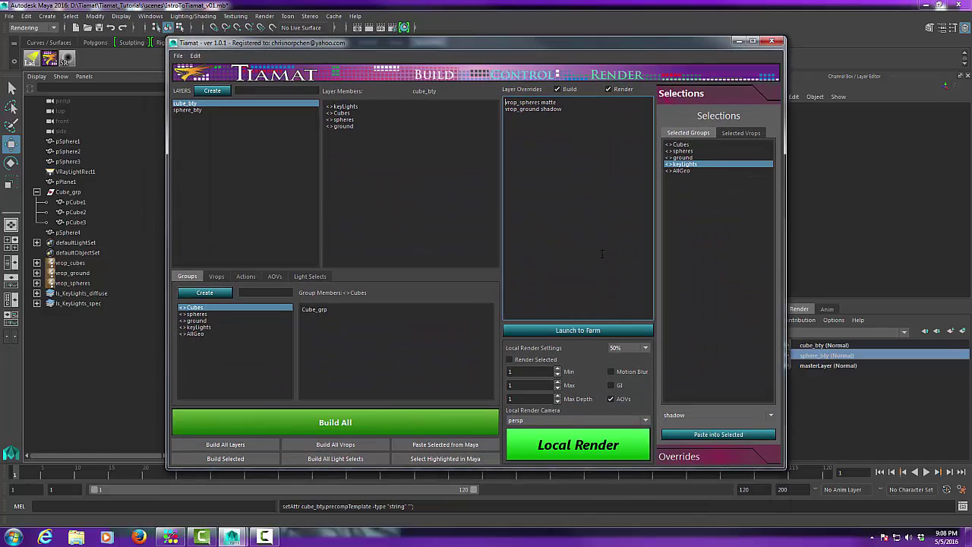
{"action": "left_click_drag", "start_coordinate": [572, 46], "coordinate": [621, 44]}
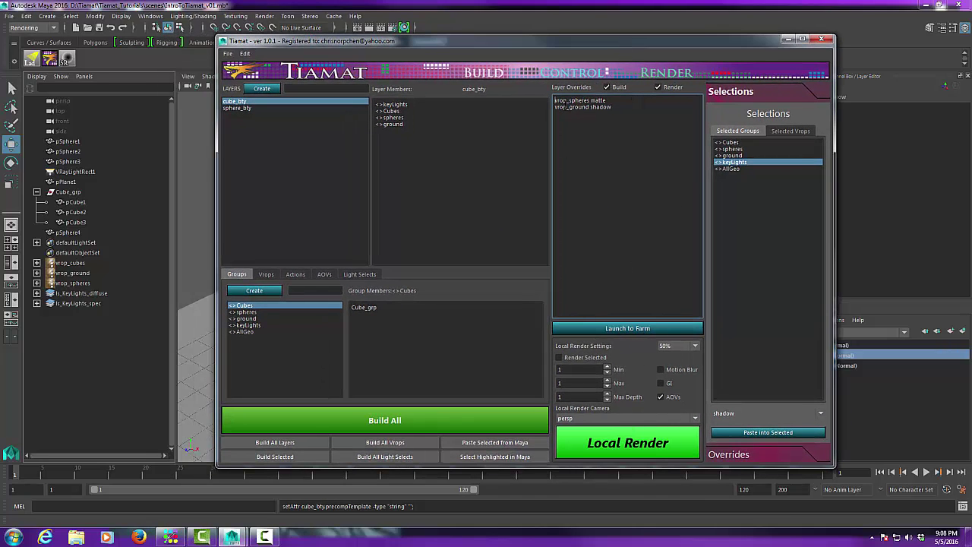
{"action": "left_click_drag", "start_coordinate": [586, 48], "coordinate": [703, 62]}
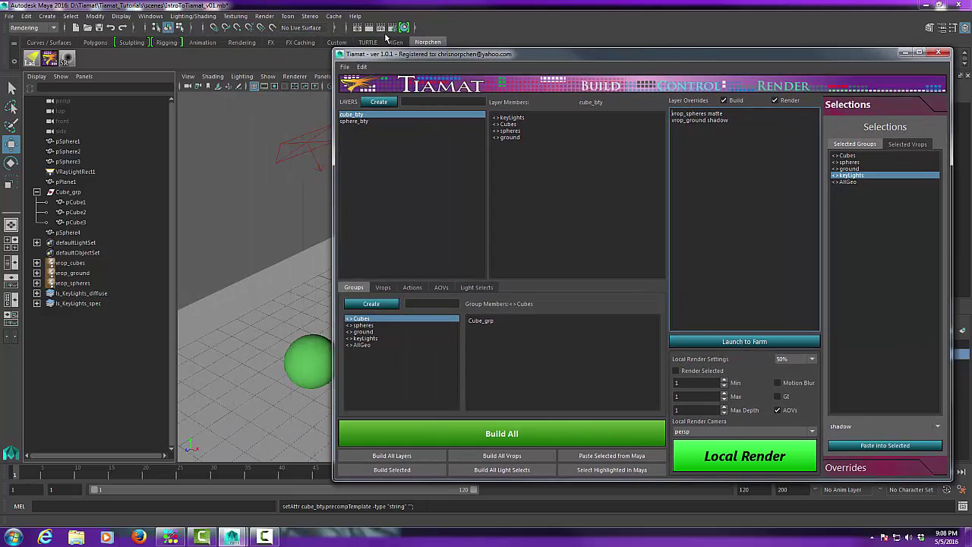
{"action": "left_click", "coordinate": [369, 28]}
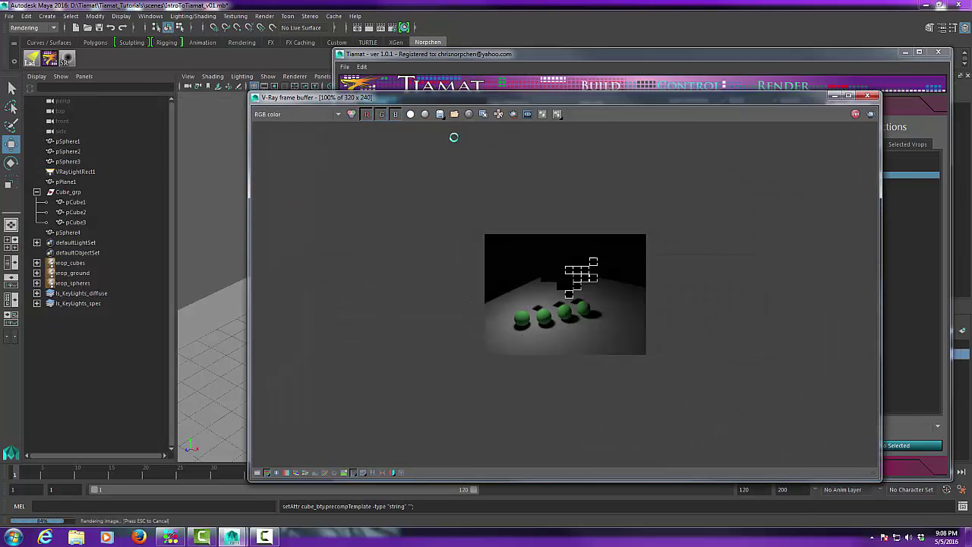
{"action": "left_click_drag", "start_coordinate": [572, 98], "coordinate": [430, 84]}
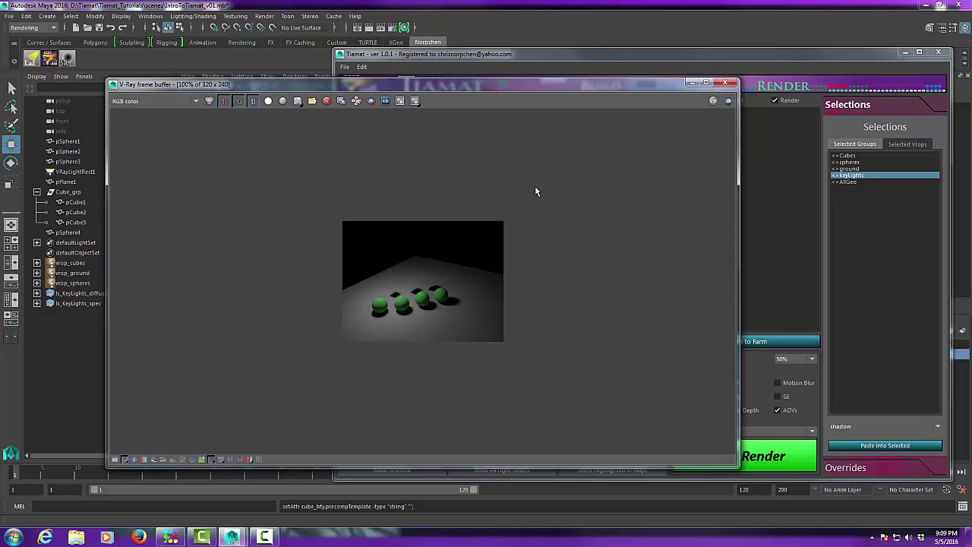
{"action": "mouse_move", "coordinate": [517, 85]}
{"action": "left_mouse_down"}
{"action": "mouse_move", "coordinate": [475, 83]}
{"action": "mouse_move", "coordinate": [533, 79]}
{"action": "left_mouse_up"}
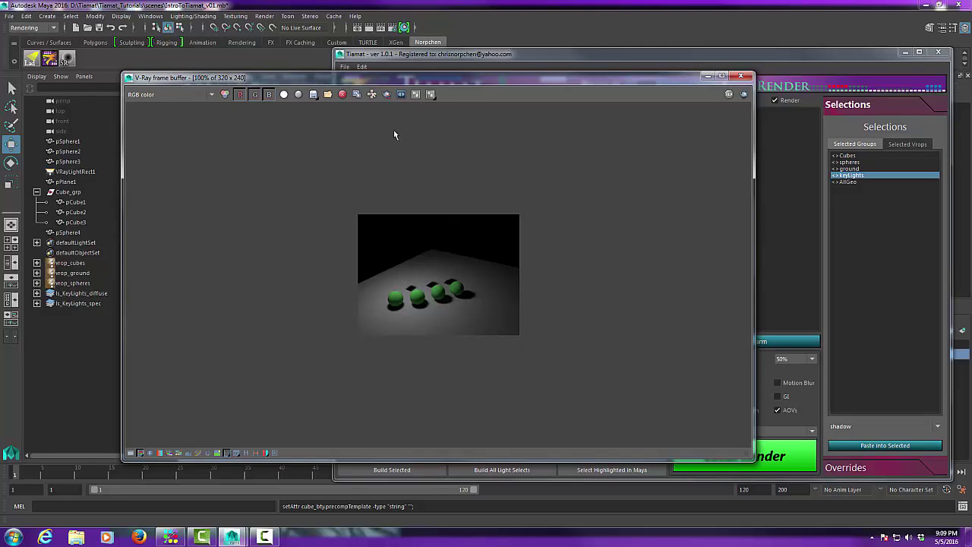
{"action": "left_click_drag", "start_coordinate": [461, 79], "coordinate": [438, 94]}
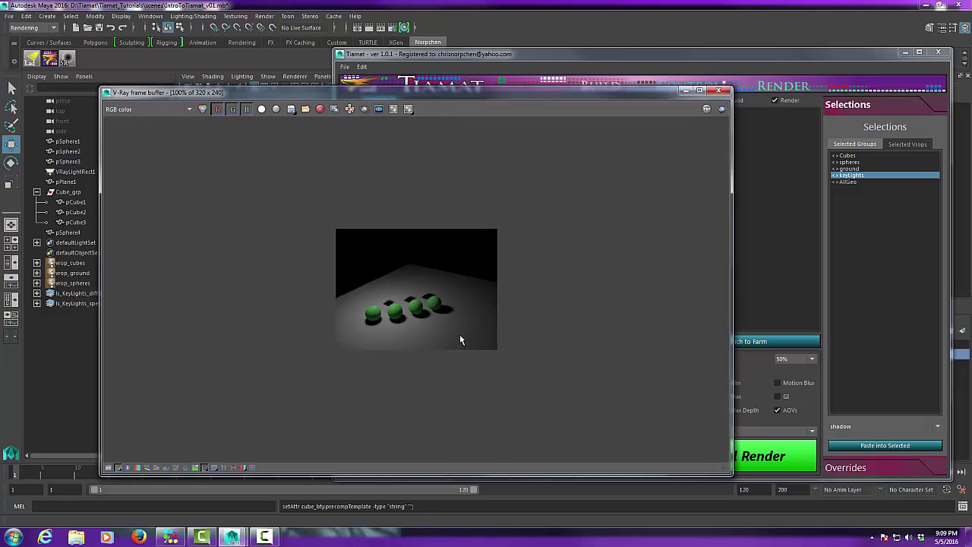
Check which render elements are enabled for sphere_bty in Maya's Render Settings, closing the settings when done
{"action": "left_click_drag", "start_coordinate": [620, 94], "coordinate": [786, 104]}
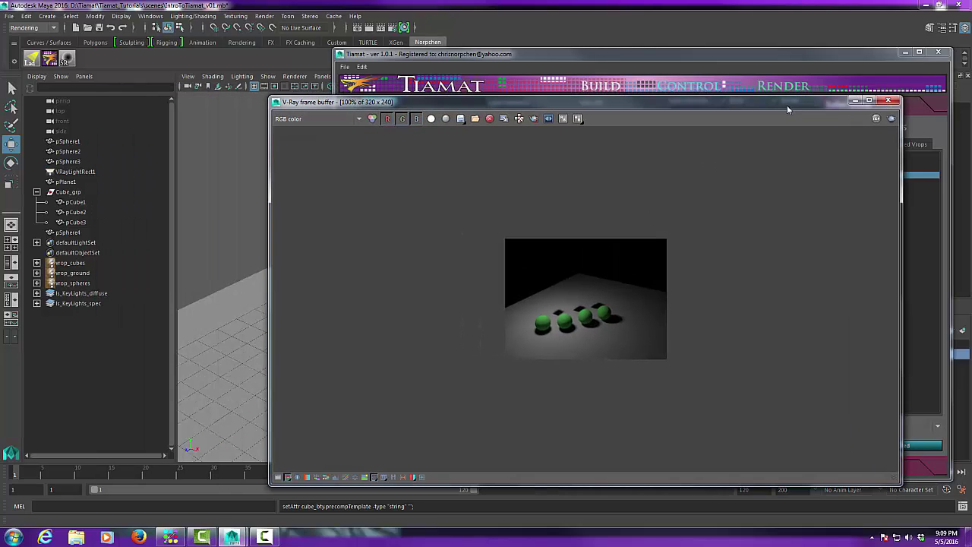
{"action": "left_click", "coordinate": [391, 29]}
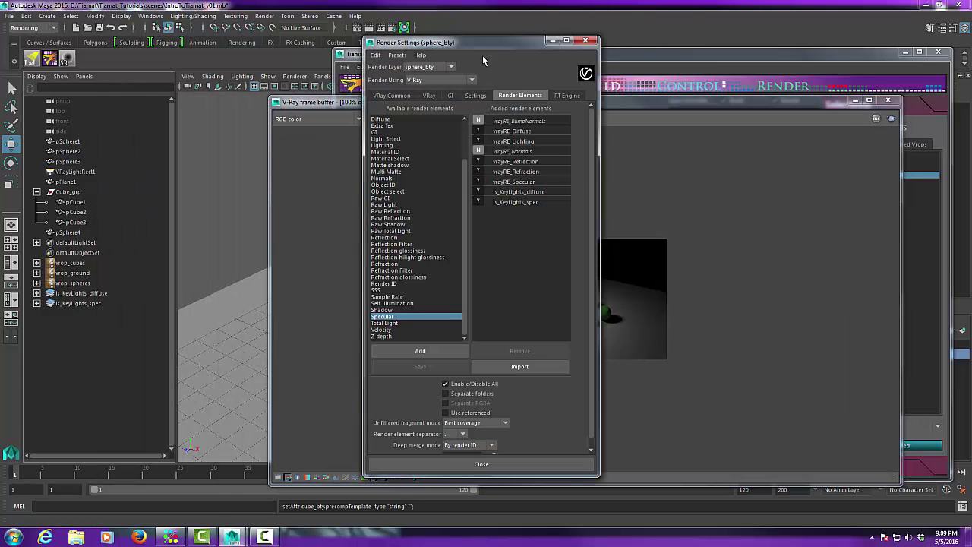
{"action": "left_click_drag", "start_coordinate": [474, 42], "coordinate": [271, 41]}
{"action": "left_click", "coordinate": [250, 95]}
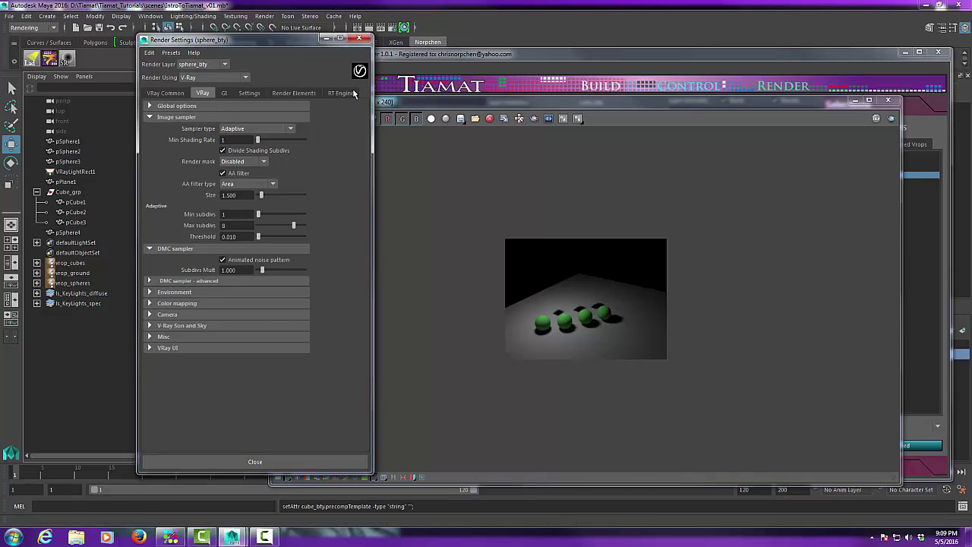
{"action": "left_click", "coordinate": [360, 38]}
{"action": "left_click_drag", "start_coordinate": [594, 103], "coordinate": [372, 87]}
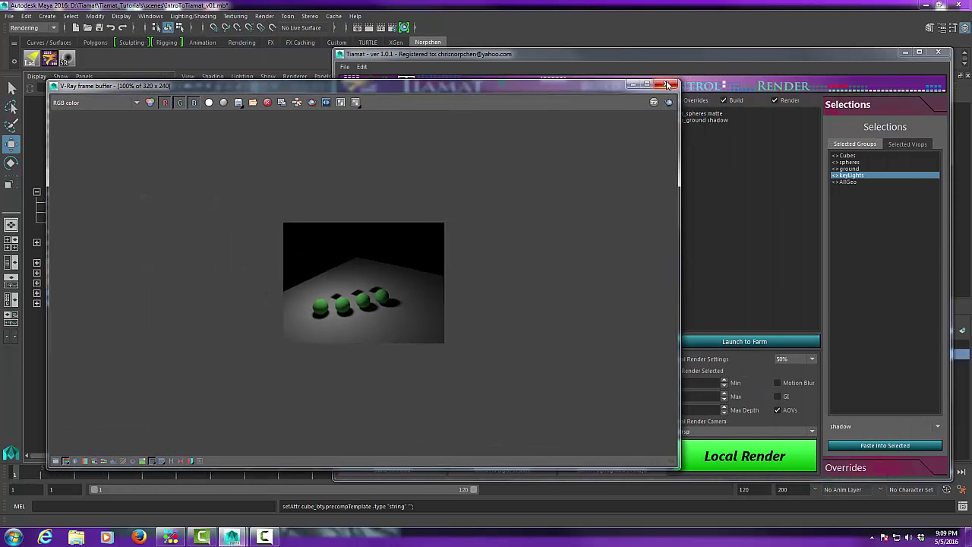
Close the frame buffer and review the V-Ray image sampler settings for sphere_bty in Maya's Render Settings, closing the settings when done
{"action": "left_click", "coordinate": [668, 85]}
{"action": "left_click_drag", "start_coordinate": [589, 54], "coordinate": [527, 43]}
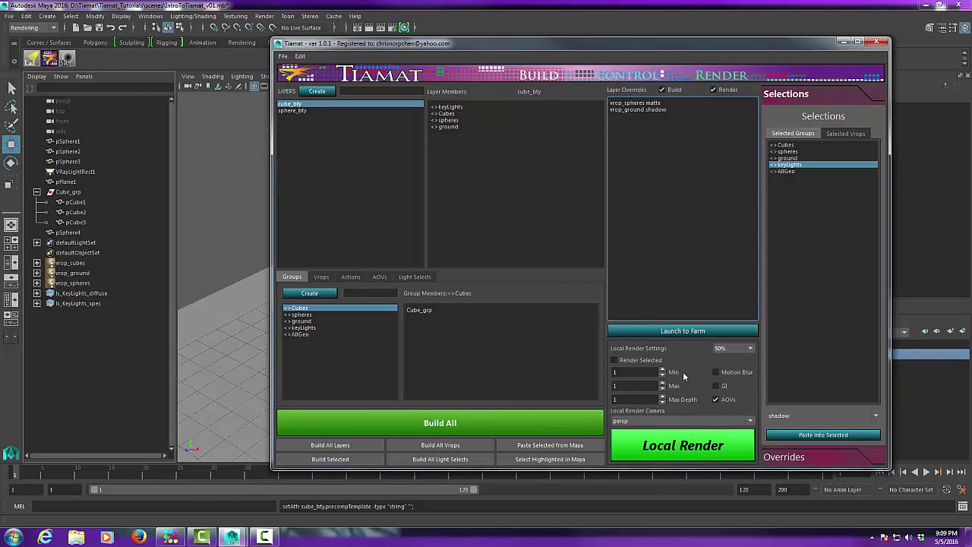
{"action": "left_click", "coordinate": [381, 27]}
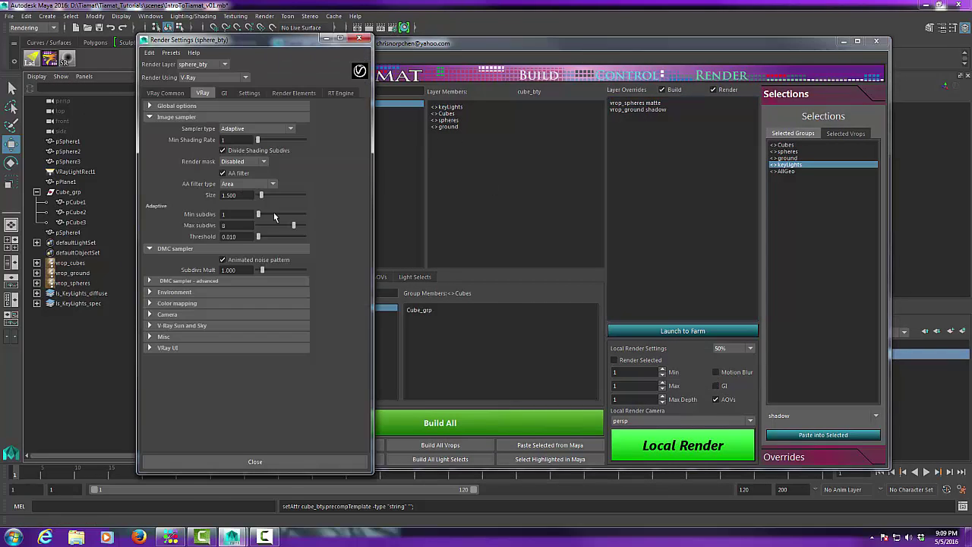
{"action": "left_click", "coordinate": [360, 37]}
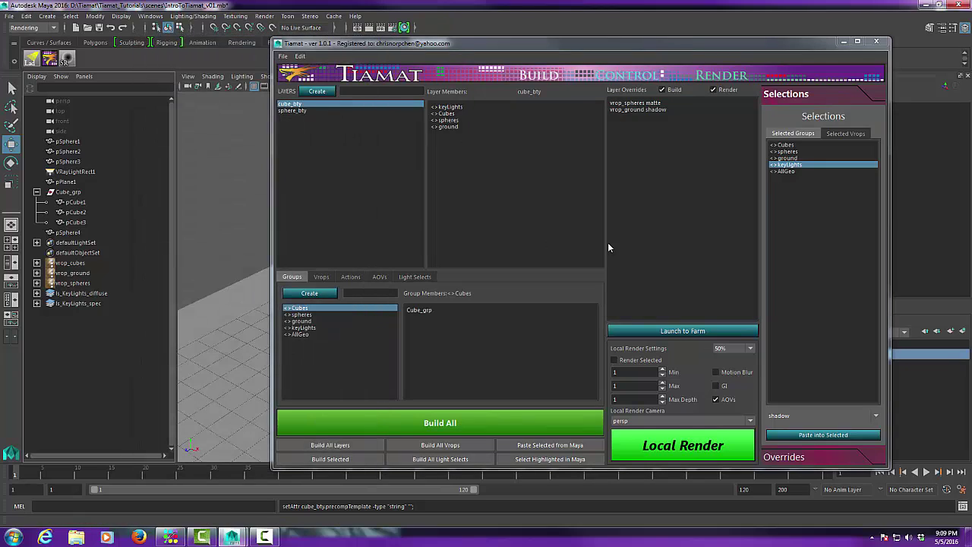
Run a local render from Tiamat with AOVs enabled and keep the local render scale at 50%
{"action": "left_click", "coordinate": [703, 446]}
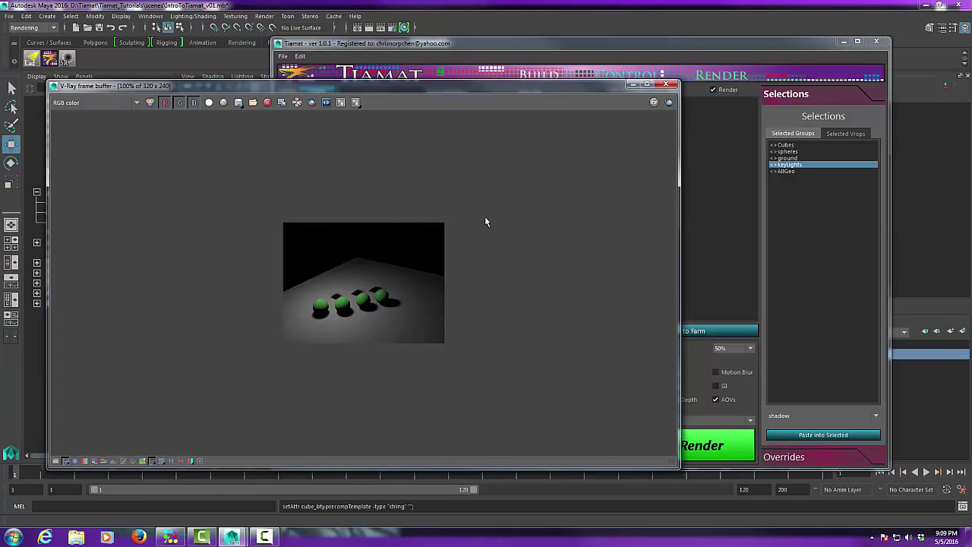
{"action": "left_click_drag", "start_coordinate": [477, 89], "coordinate": [482, 38]}
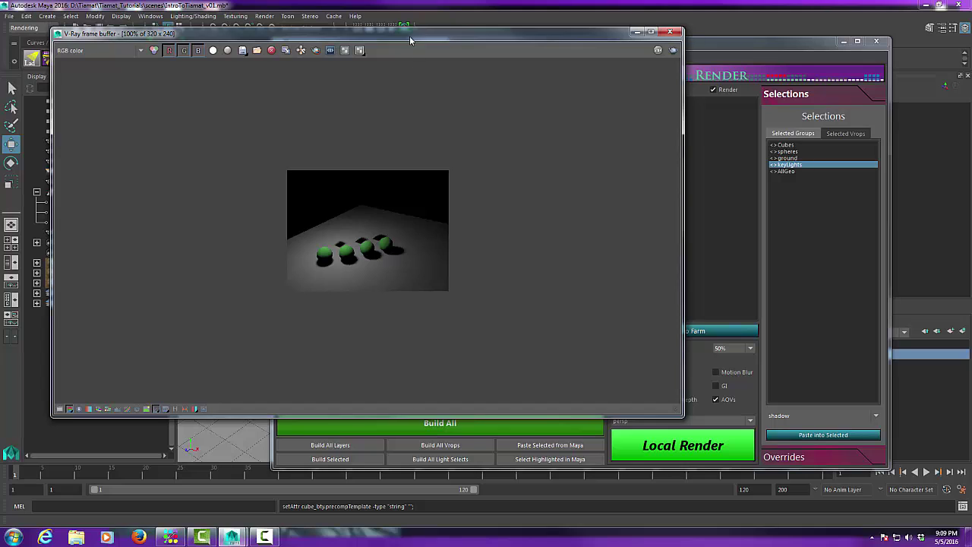
{"action": "left_click_drag", "start_coordinate": [410, 36], "coordinate": [421, 86]}
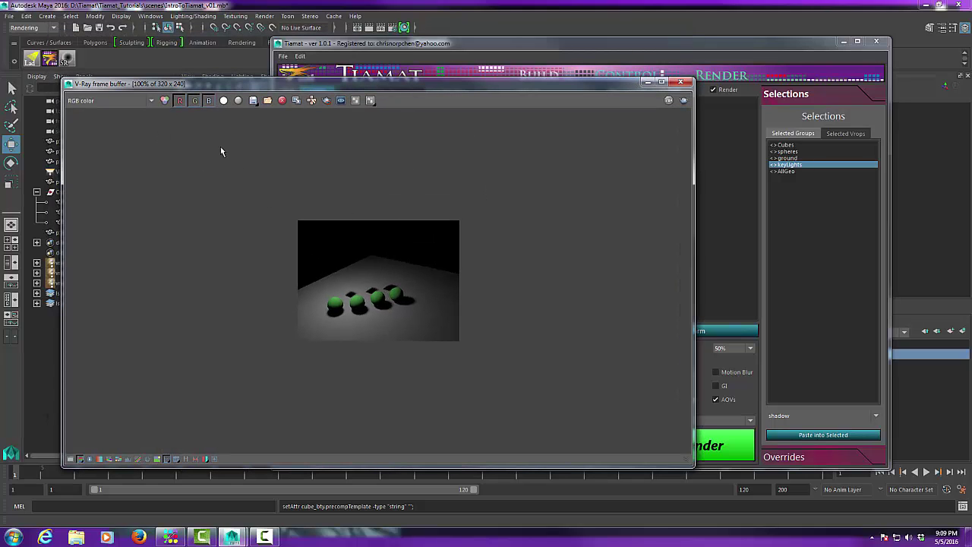
{"action": "left_click_drag", "start_coordinate": [487, 89], "coordinate": [518, 82]}
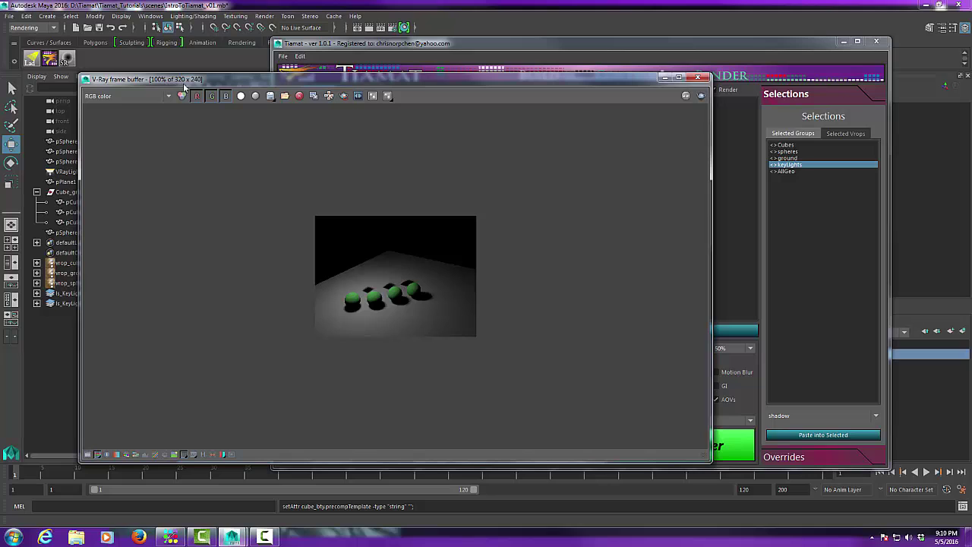
{"action": "left_click_drag", "start_coordinate": [351, 85], "coordinate": [244, 84]}
{"action": "left_click", "coordinate": [726, 349]}
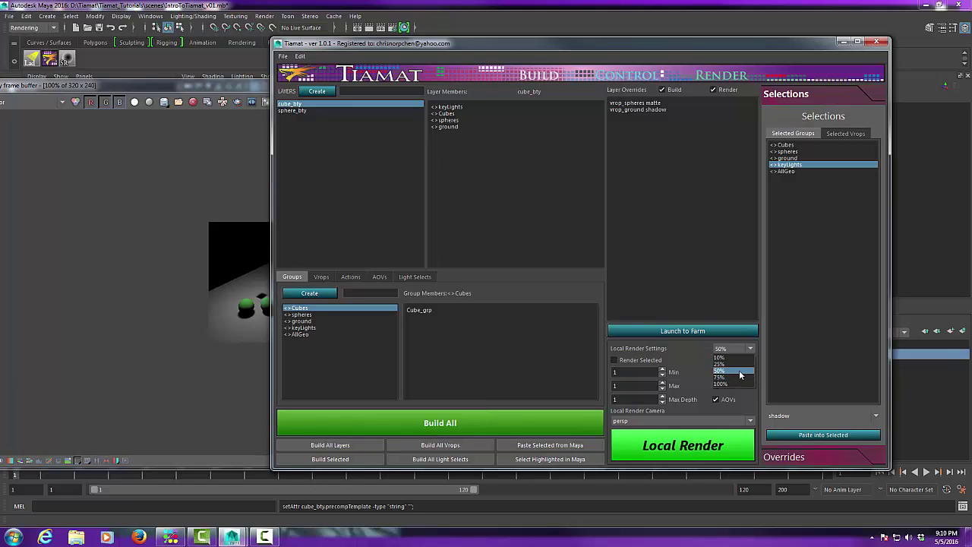
{"action": "left_click", "coordinate": [741, 374]}
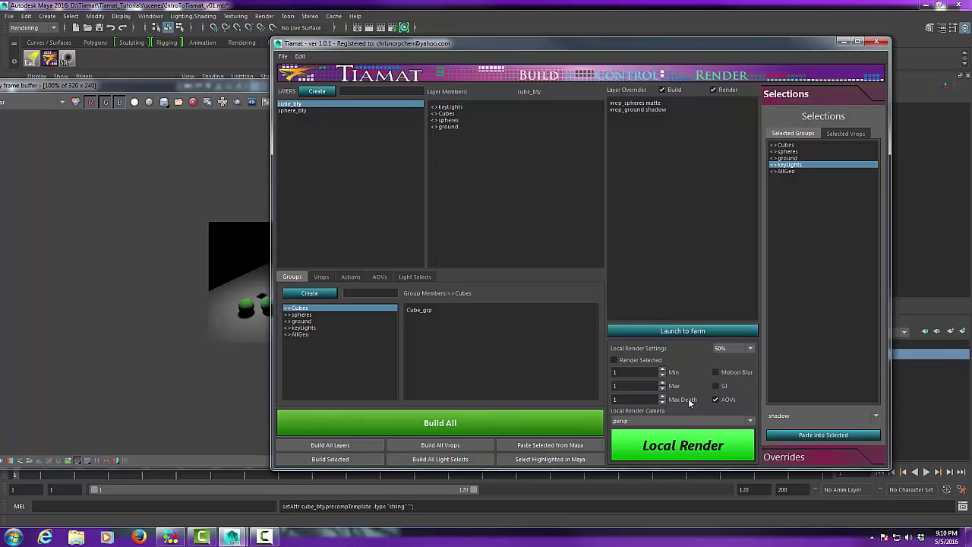
Examine the lighting, diffuse and reflect passes of the local render in the V-Ray frame buffer
{"action": "left_click_drag", "start_coordinate": [237, 87], "coordinate": [341, 115]}
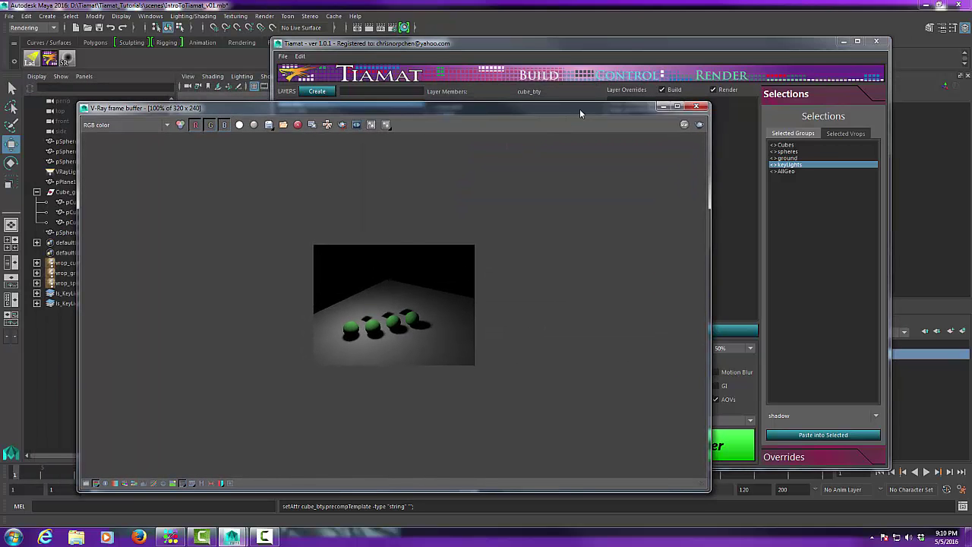
{"action": "left_click_drag", "start_coordinate": [594, 117], "coordinate": [503, 407]}
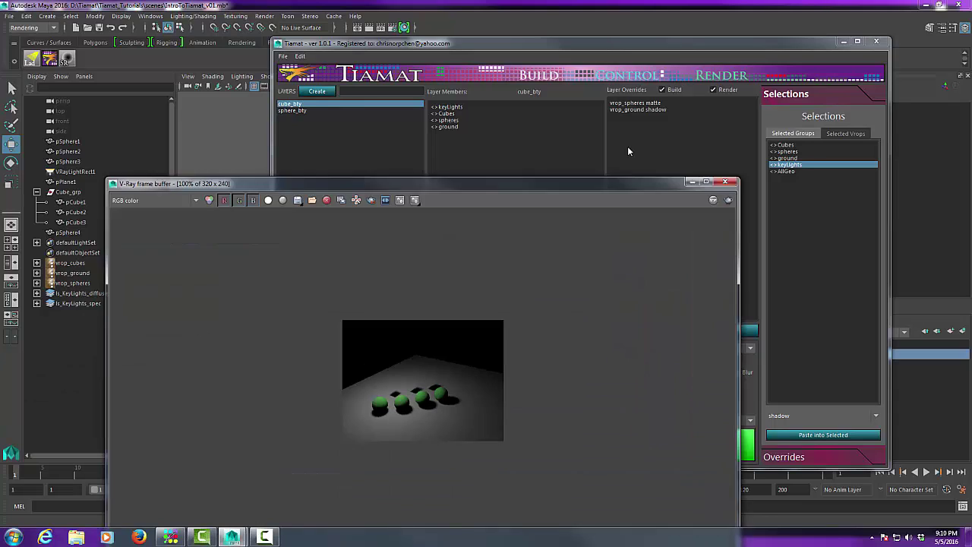
{"action": "left_click_drag", "start_coordinate": [532, 176], "coordinate": [532, 104]}
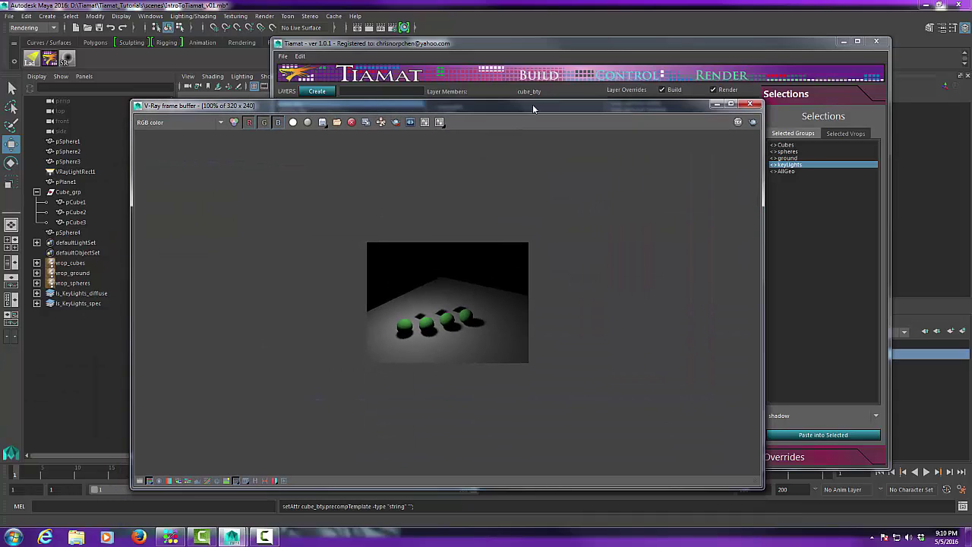
{"action": "left_click", "coordinate": [165, 123]}
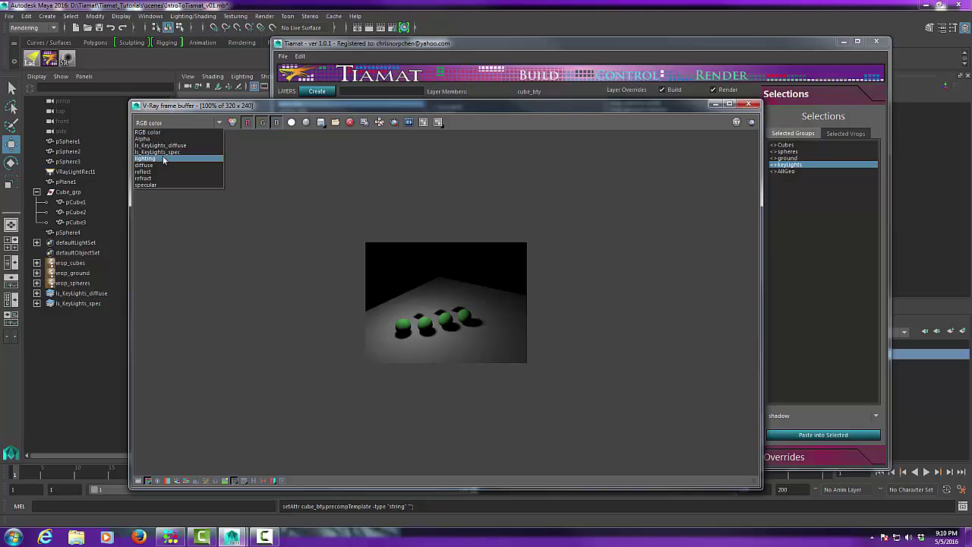
{"action": "left_click", "coordinate": [166, 158]}
{"action": "left_click", "coordinate": [179, 123]}
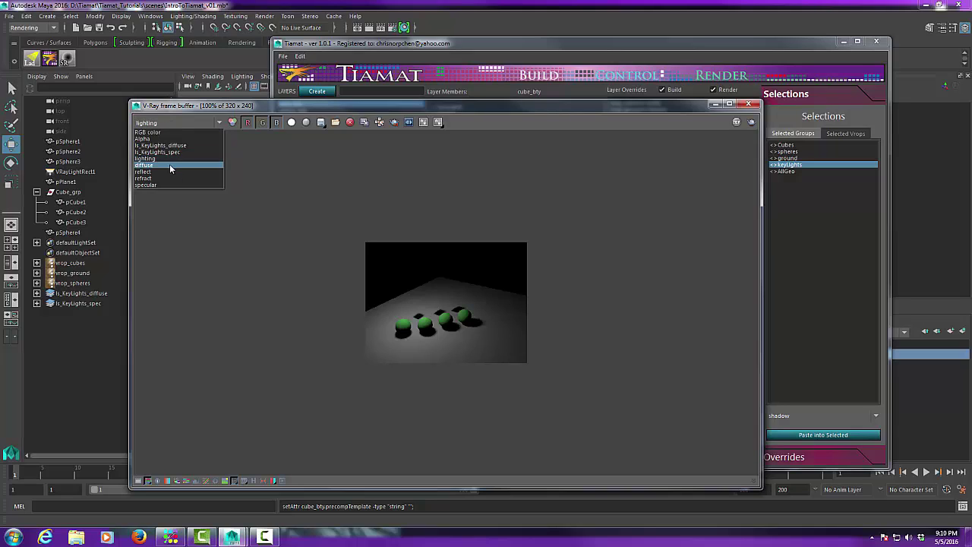
{"action": "left_click", "coordinate": [170, 164]}
{"action": "left_click", "coordinate": [180, 122]}
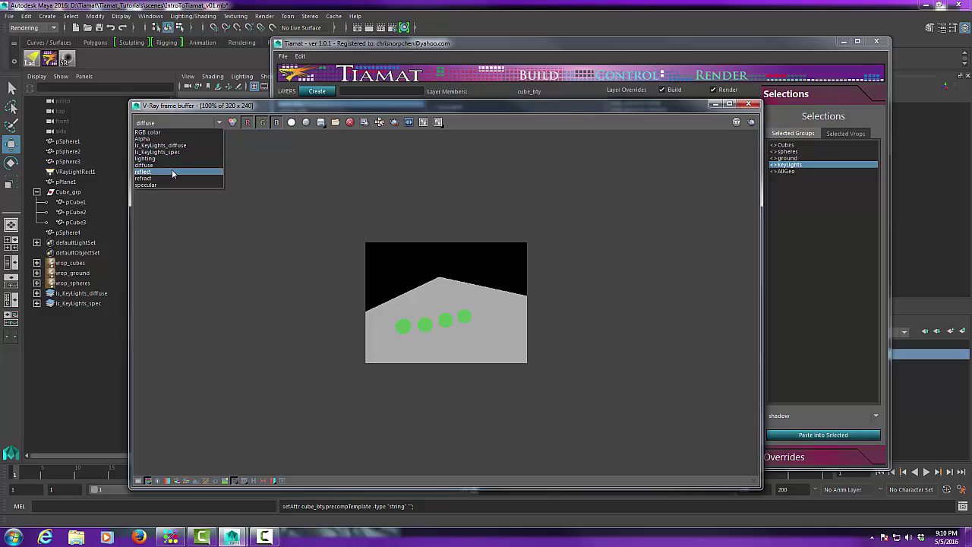
{"action": "left_click", "coordinate": [172, 176]}
Examine the ls_KeyLights_diffuse and ls_KeyLights_spec passes, return to RGB color and move the frame buffer clear of Tiamat
{"action": "left_click", "coordinate": [182, 123]}
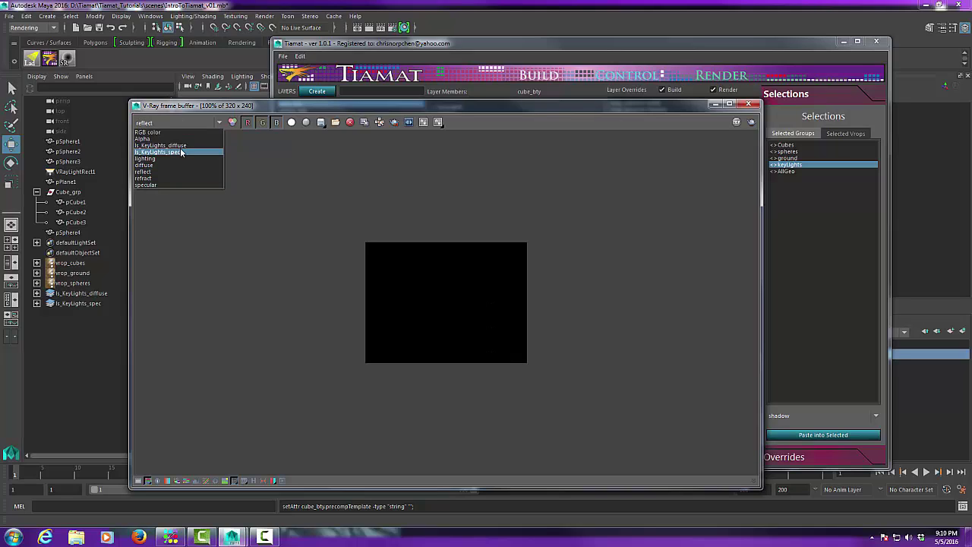
{"action": "left_click", "coordinate": [180, 145]}
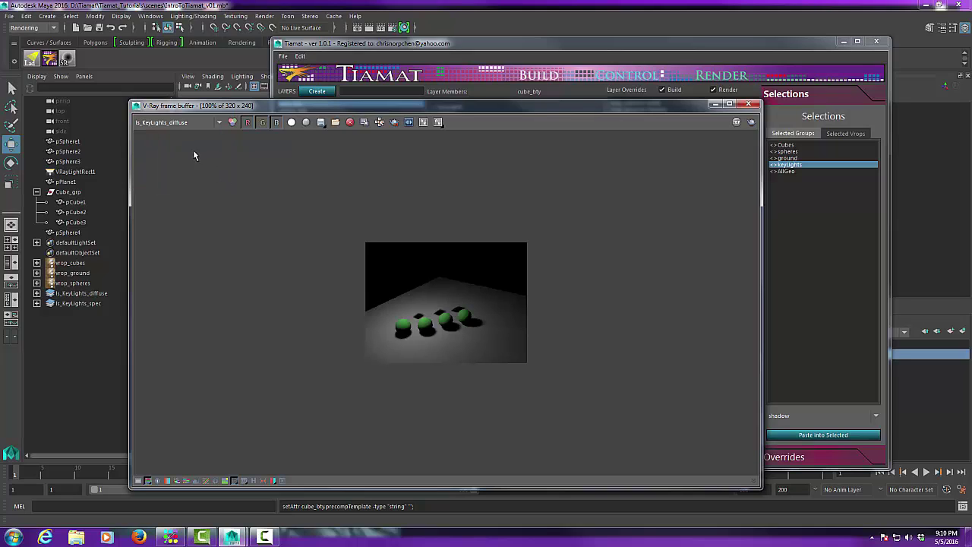
{"action": "left_click", "coordinate": [184, 125]}
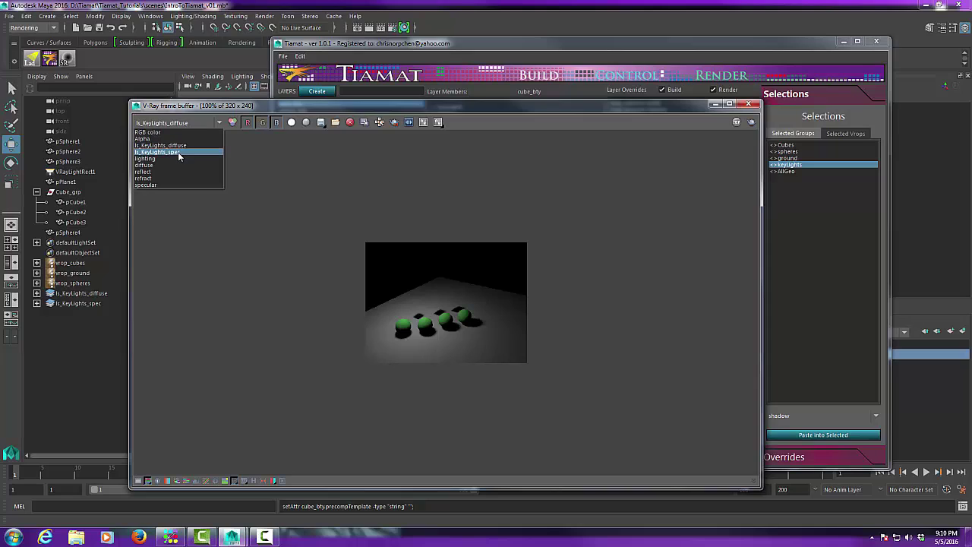
{"action": "left_click", "coordinate": [179, 154]}
{"action": "left_click", "coordinate": [171, 124]}
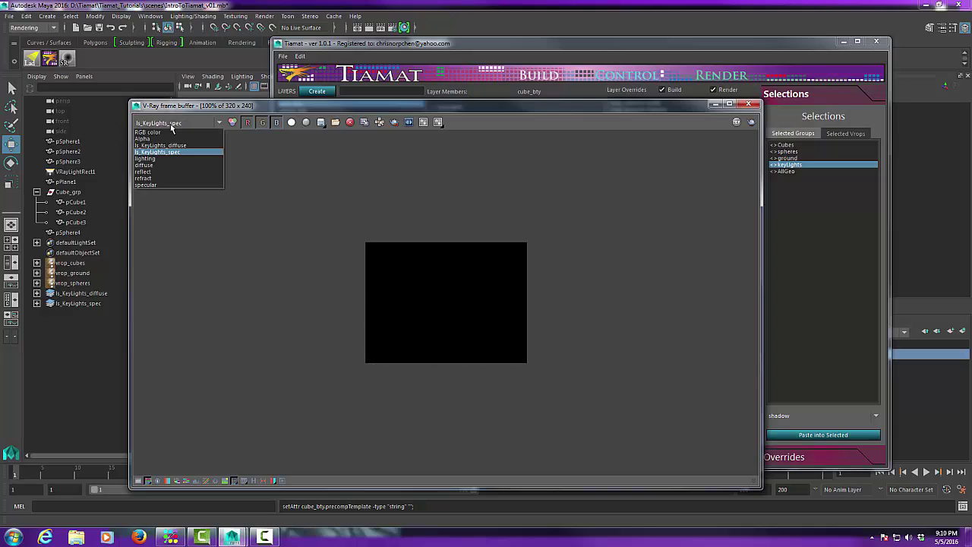
{"action": "left_click", "coordinate": [173, 131]}
{"action": "left_click_drag", "start_coordinate": [594, 111], "coordinate": [505, 427]}
Review the camera choices for Tiamat's local render, including the update option, leaving persp selected
{"action": "left_click", "coordinate": [678, 45]}
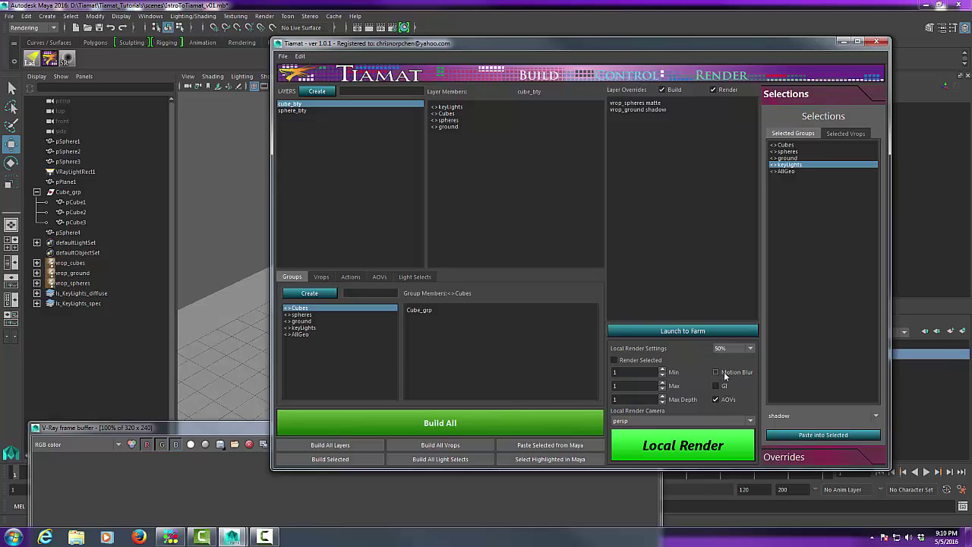
{"action": "left_click", "coordinate": [686, 422]}
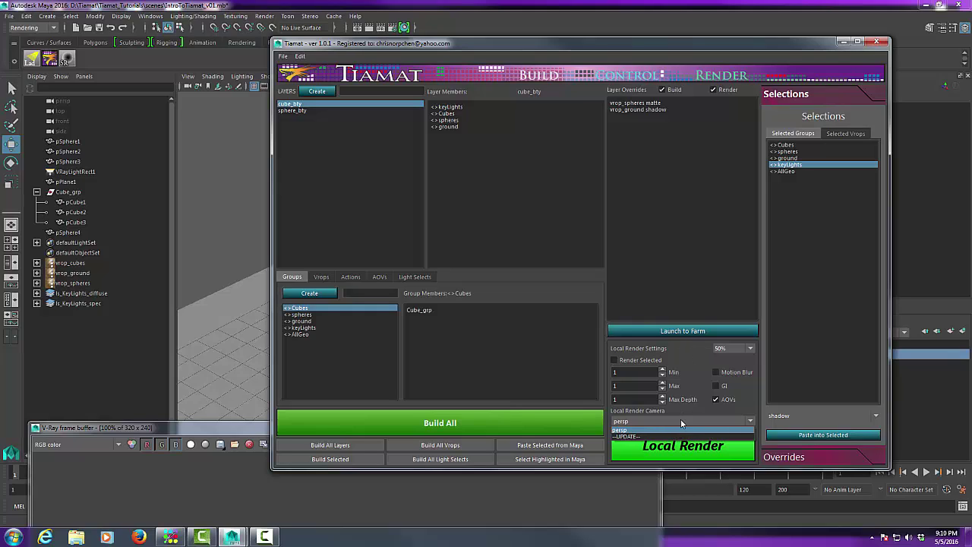
{"action": "left_click", "coordinate": [692, 381]}
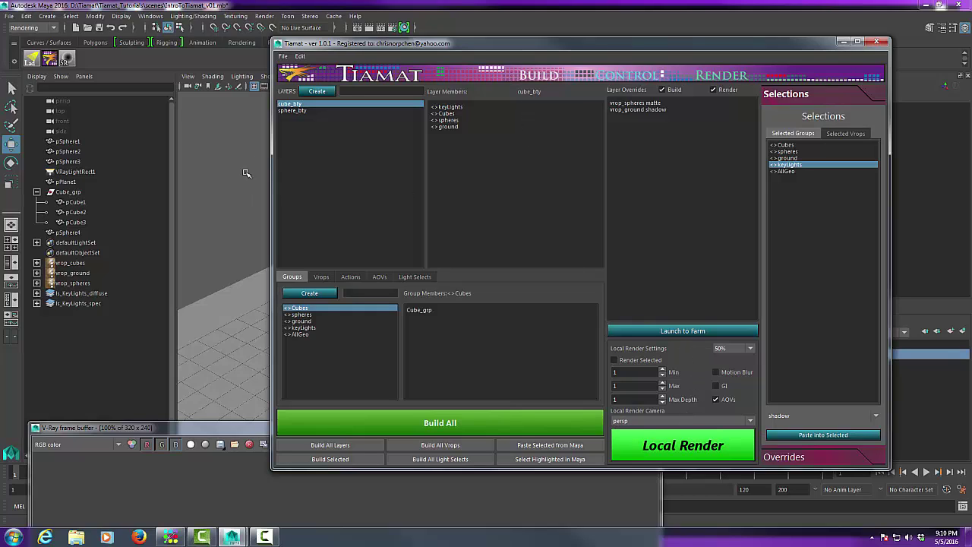
{"action": "left_click", "coordinate": [688, 422]}
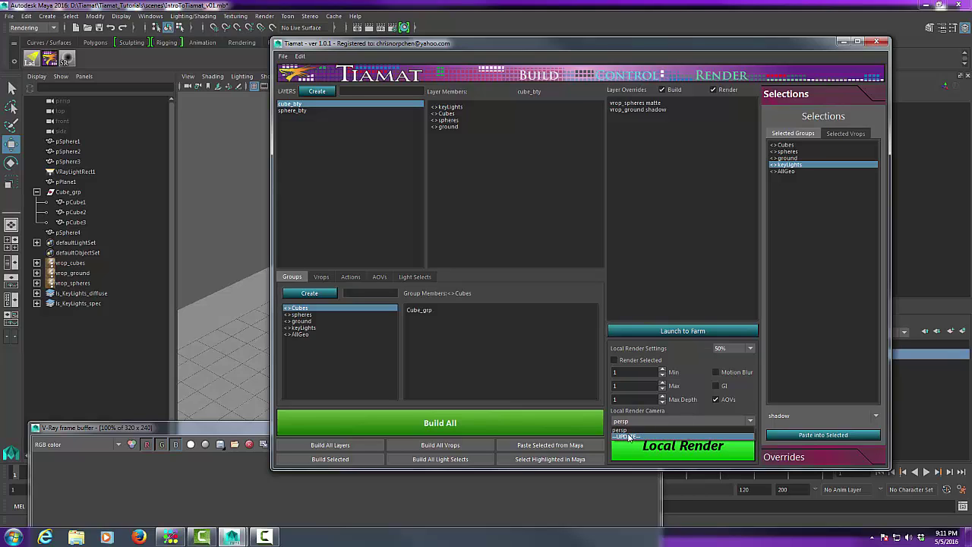
{"action": "left_click", "coordinate": [692, 360]}
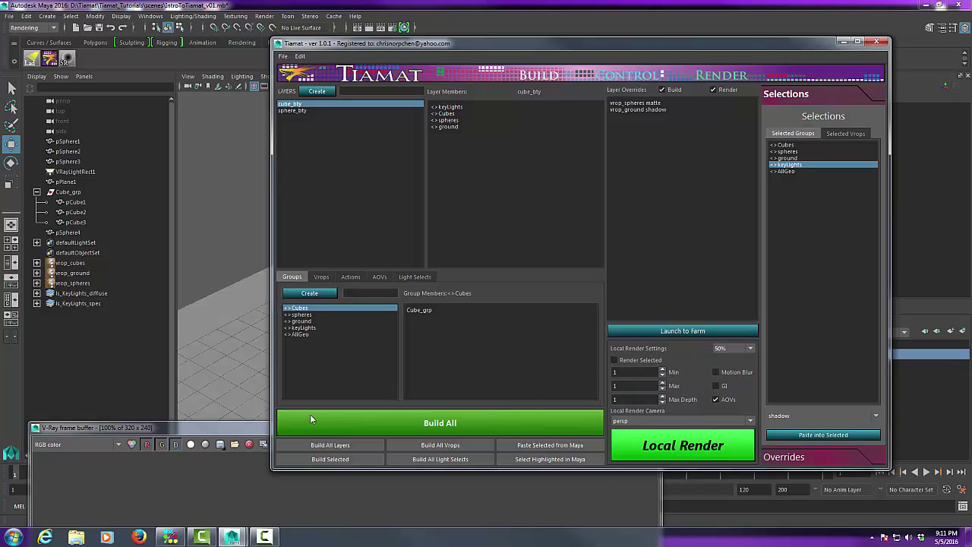
Select pSphere2 in the Maya viewport and run a Tiamat local render with Render Selected enabled
{"action": "left_click_drag", "start_coordinate": [405, 43], "coordinate": [666, 70]}
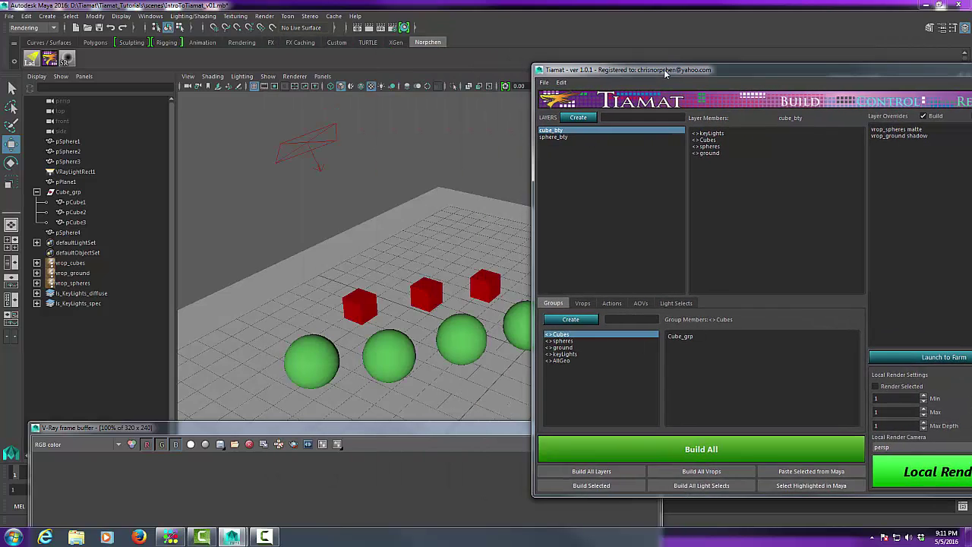
{"action": "left_click", "coordinate": [467, 333]}
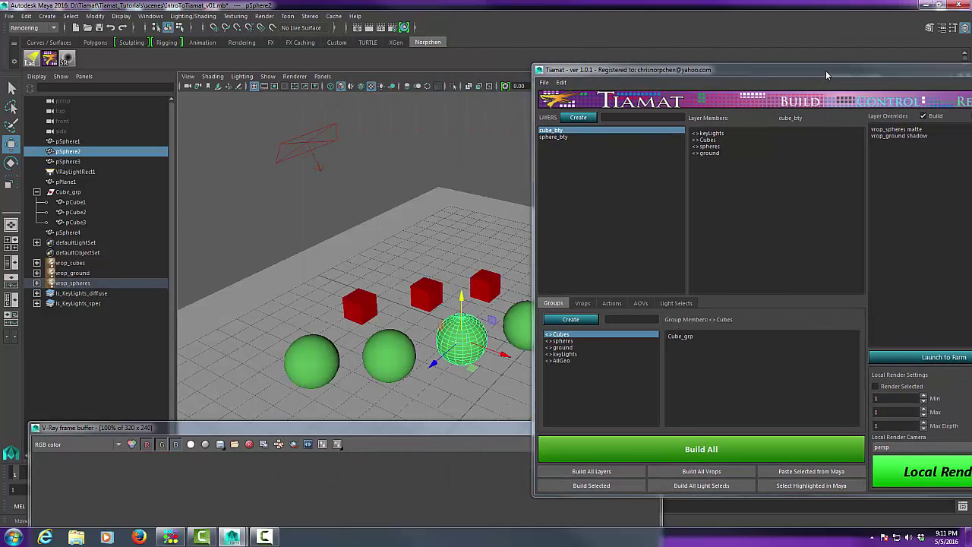
{"action": "left_click_drag", "start_coordinate": [826, 70], "coordinate": [613, 58]}
{"action": "left_click", "coordinate": [674, 372]}
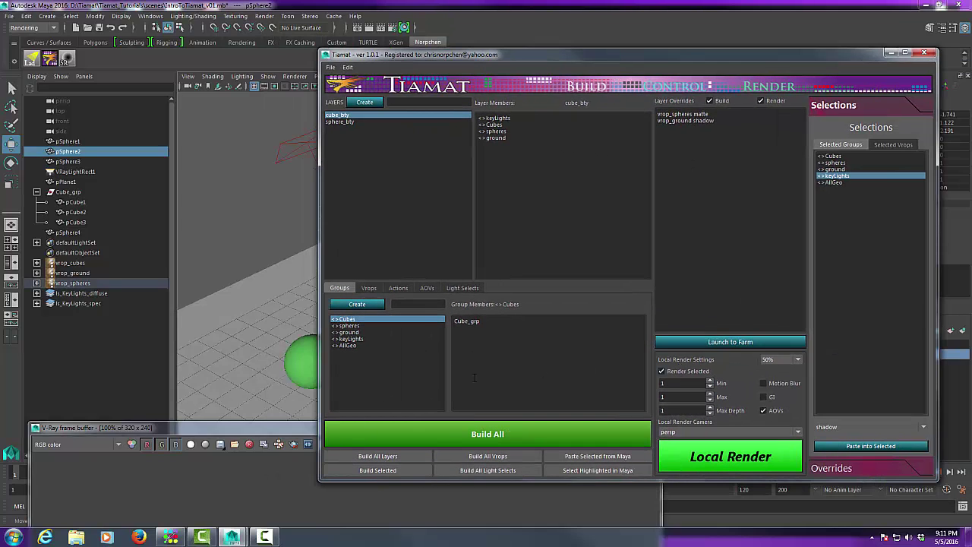
{"action": "left_click_drag", "start_coordinate": [289, 429], "coordinate": [307, 79]}
{"action": "left_click", "coordinate": [728, 448]}
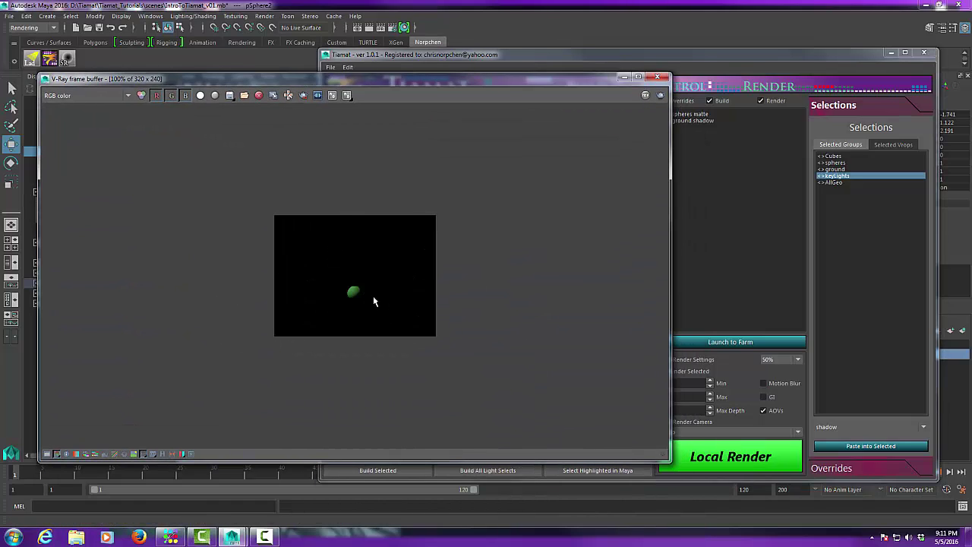
{"action": "mouse_move", "coordinate": [529, 80]}
{"action": "left_mouse_down"}
{"action": "mouse_move", "coordinate": [559, 393]}
{"action": "mouse_move", "coordinate": [531, 191]}
{"action": "mouse_move", "coordinate": [529, 96]}
{"action": "left_mouse_up"}
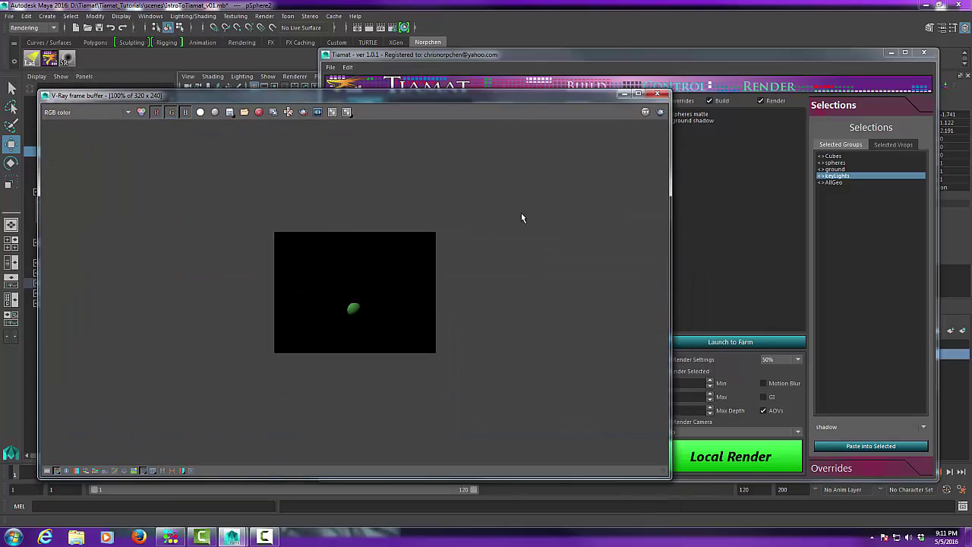
Disable Render Selected and run the local render again for the whole layer, moving the frame buffer aside when done
{"action": "left_click", "coordinate": [739, 372]}
{"action": "left_click", "coordinate": [727, 454]}
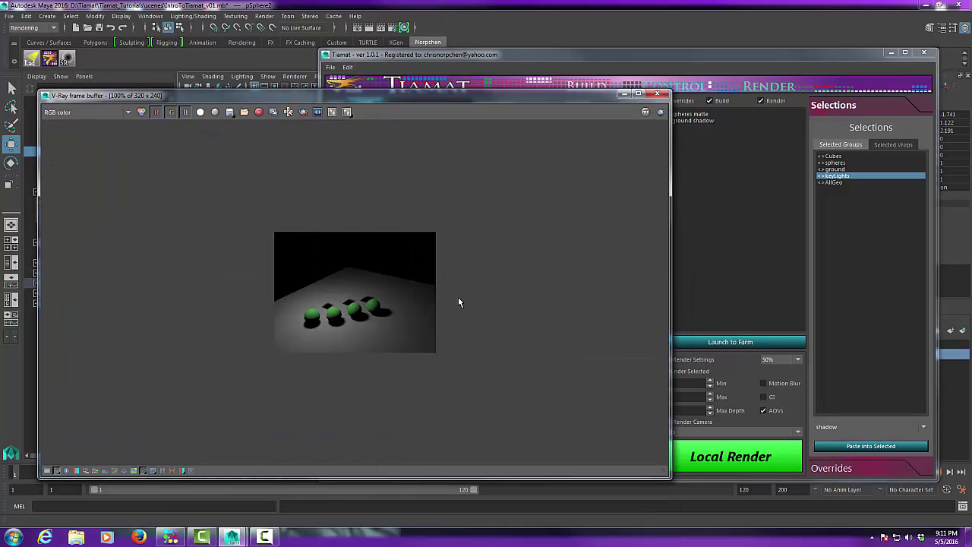
{"action": "left_click_drag", "start_coordinate": [551, 93], "coordinate": [589, 353]}
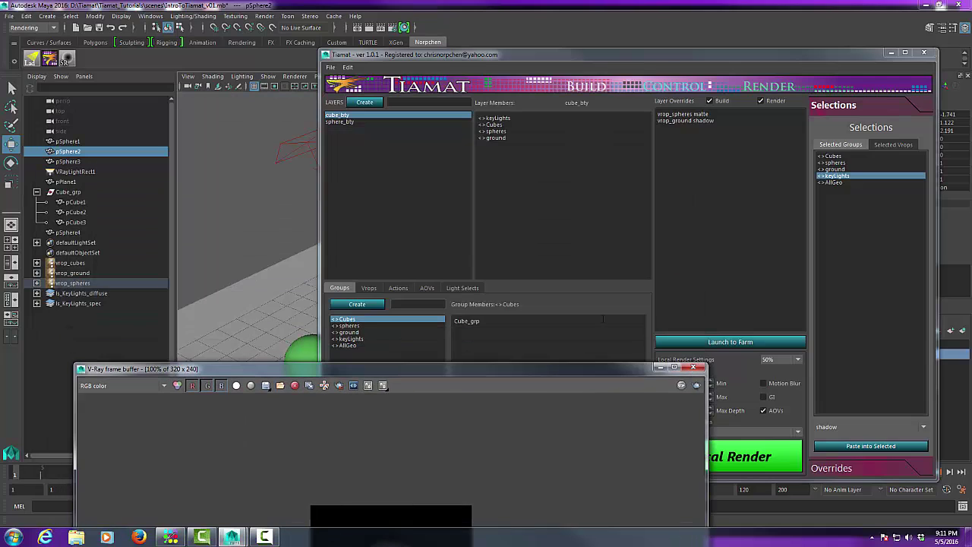
Open Maya's Render Settings beside Tiamat to compare the adaptive min and max subdivs with the local render settings
{"action": "left_click_drag", "start_coordinate": [588, 56], "coordinate": [746, 63]}
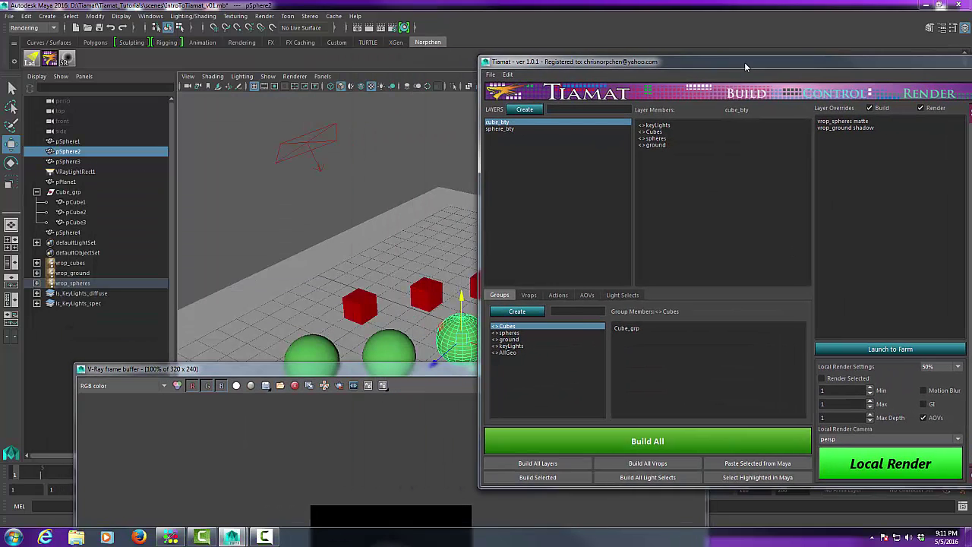
{"action": "left_click", "coordinate": [391, 27]}
{"action": "left_click_drag", "start_coordinate": [267, 47], "coordinate": [366, 61]}
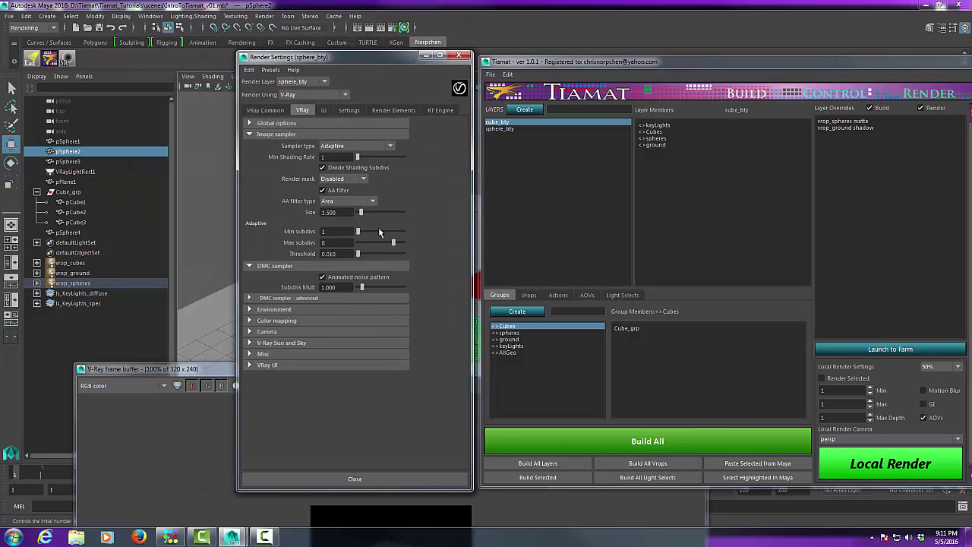
{"action": "left_click_drag", "start_coordinate": [387, 58], "coordinate": [350, 62]}
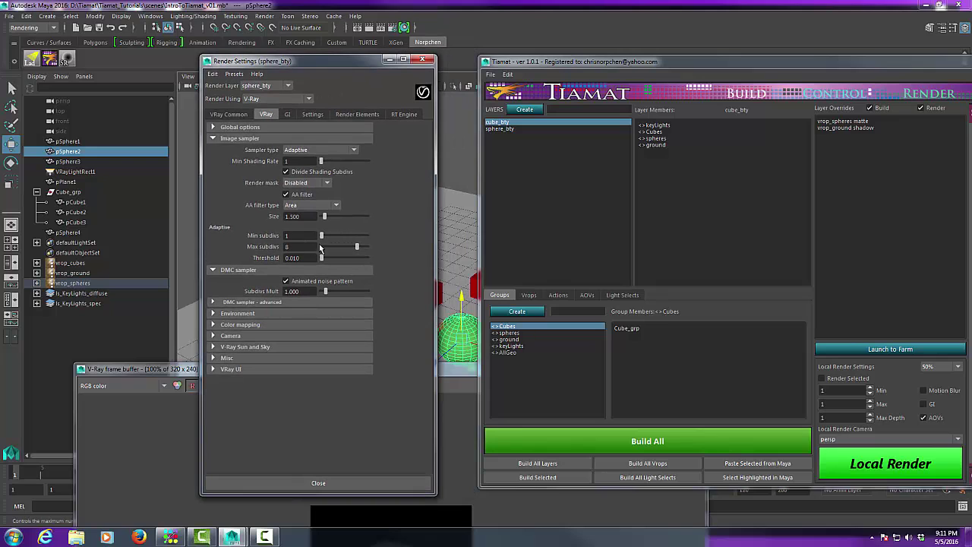
{"action": "left_click_drag", "start_coordinate": [682, 59], "coordinate": [556, 58]}
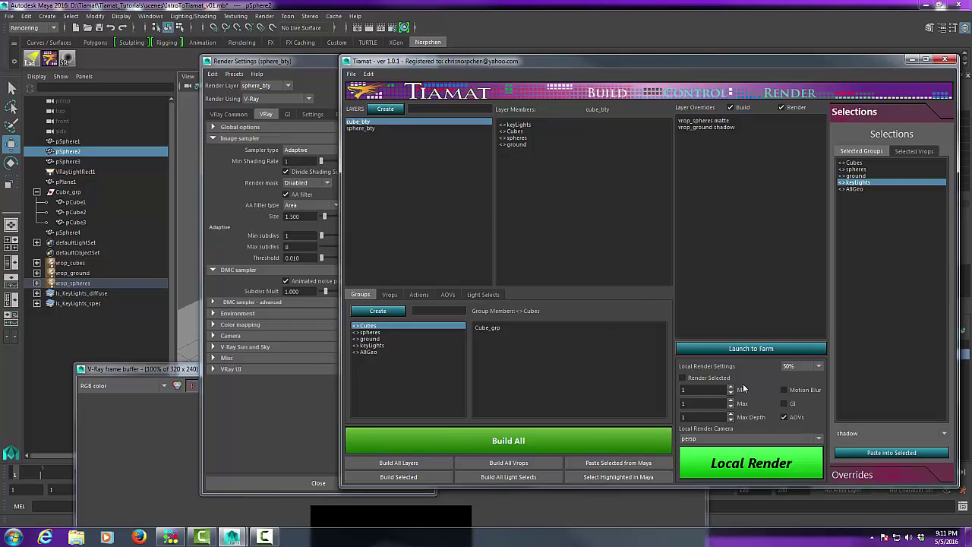
Move Maya's Render Settings clear of Tiamat to view the V-Ray image sampler options in full, and close the window
{"action": "left_click_drag", "start_coordinate": [310, 62], "coordinate": [191, 45]}
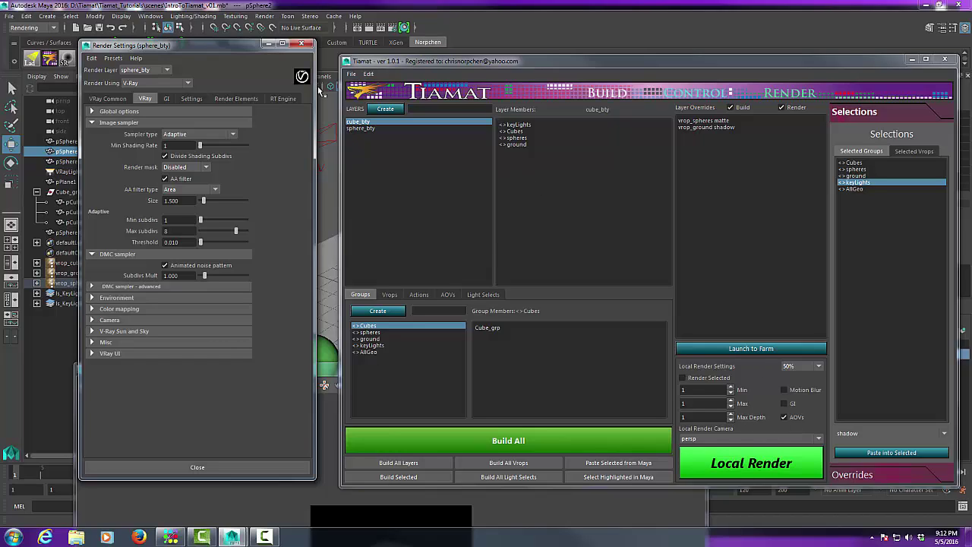
{"action": "left_click_drag", "start_coordinate": [240, 47], "coordinate": [246, 44]}
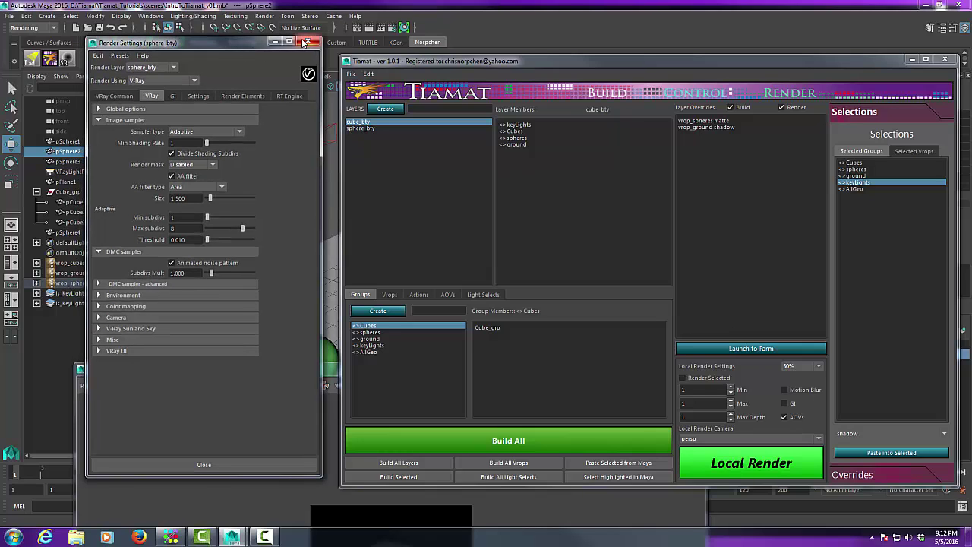
{"action": "left_click", "coordinate": [305, 41]}
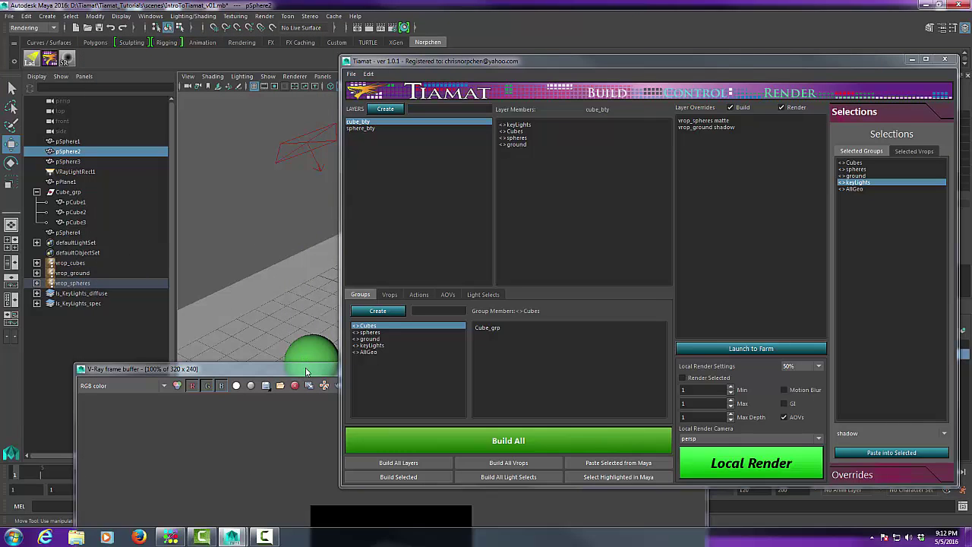
Bring Tiamat in front of the V-Ray frame buffer and reposition its window near the middle of the Maya workspace
{"action": "left_click", "coordinate": [733, 62]}
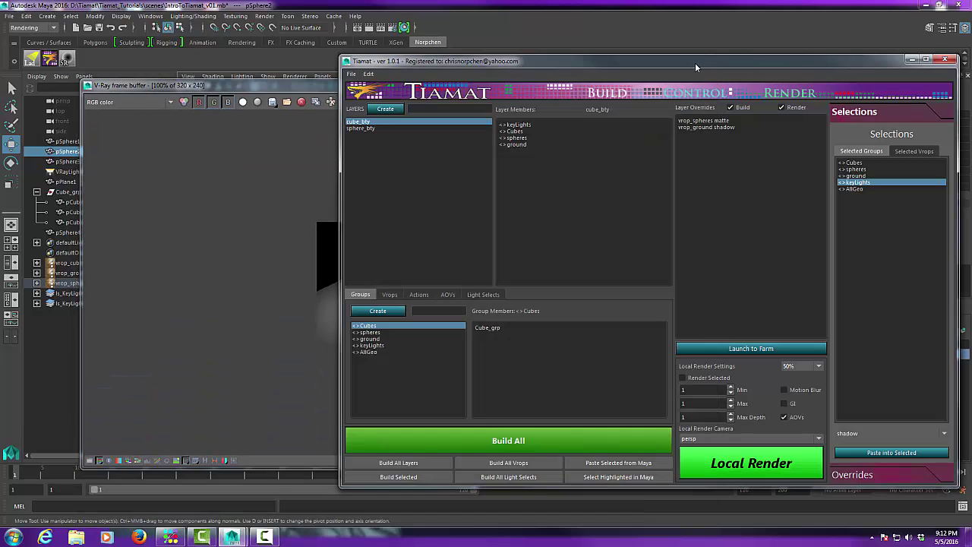
{"action": "left_click_drag", "start_coordinate": [691, 61], "coordinate": [542, 52]}
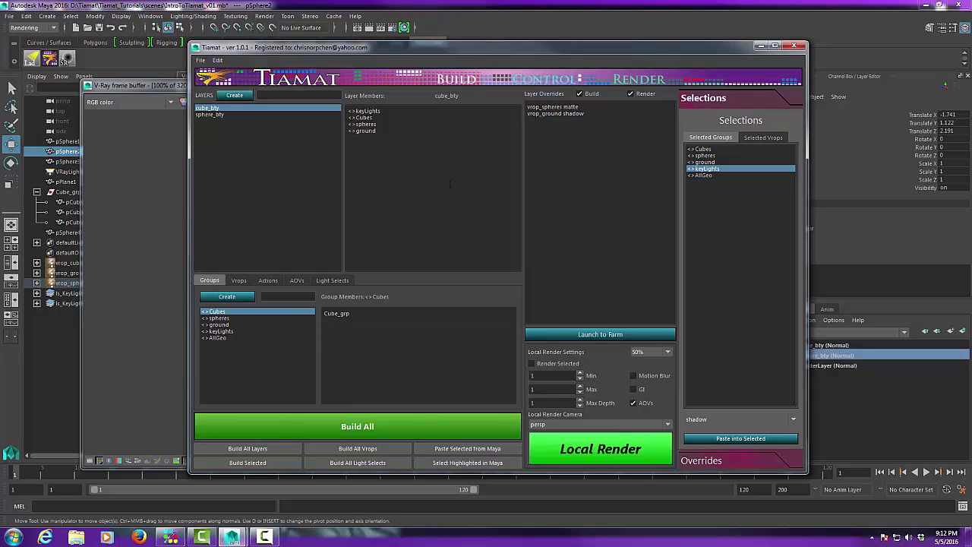
{"action": "mouse_move", "coordinate": [579, 47]}
{"action": "left_mouse_down"}
{"action": "mouse_move", "coordinate": [503, 83]}
{"action": "mouse_move", "coordinate": [568, 49]}
{"action": "left_mouse_up"}
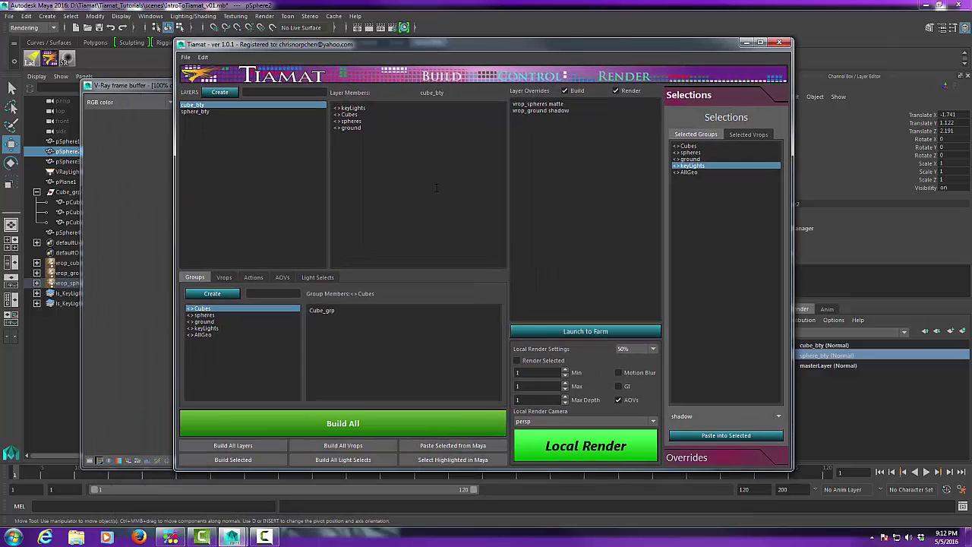